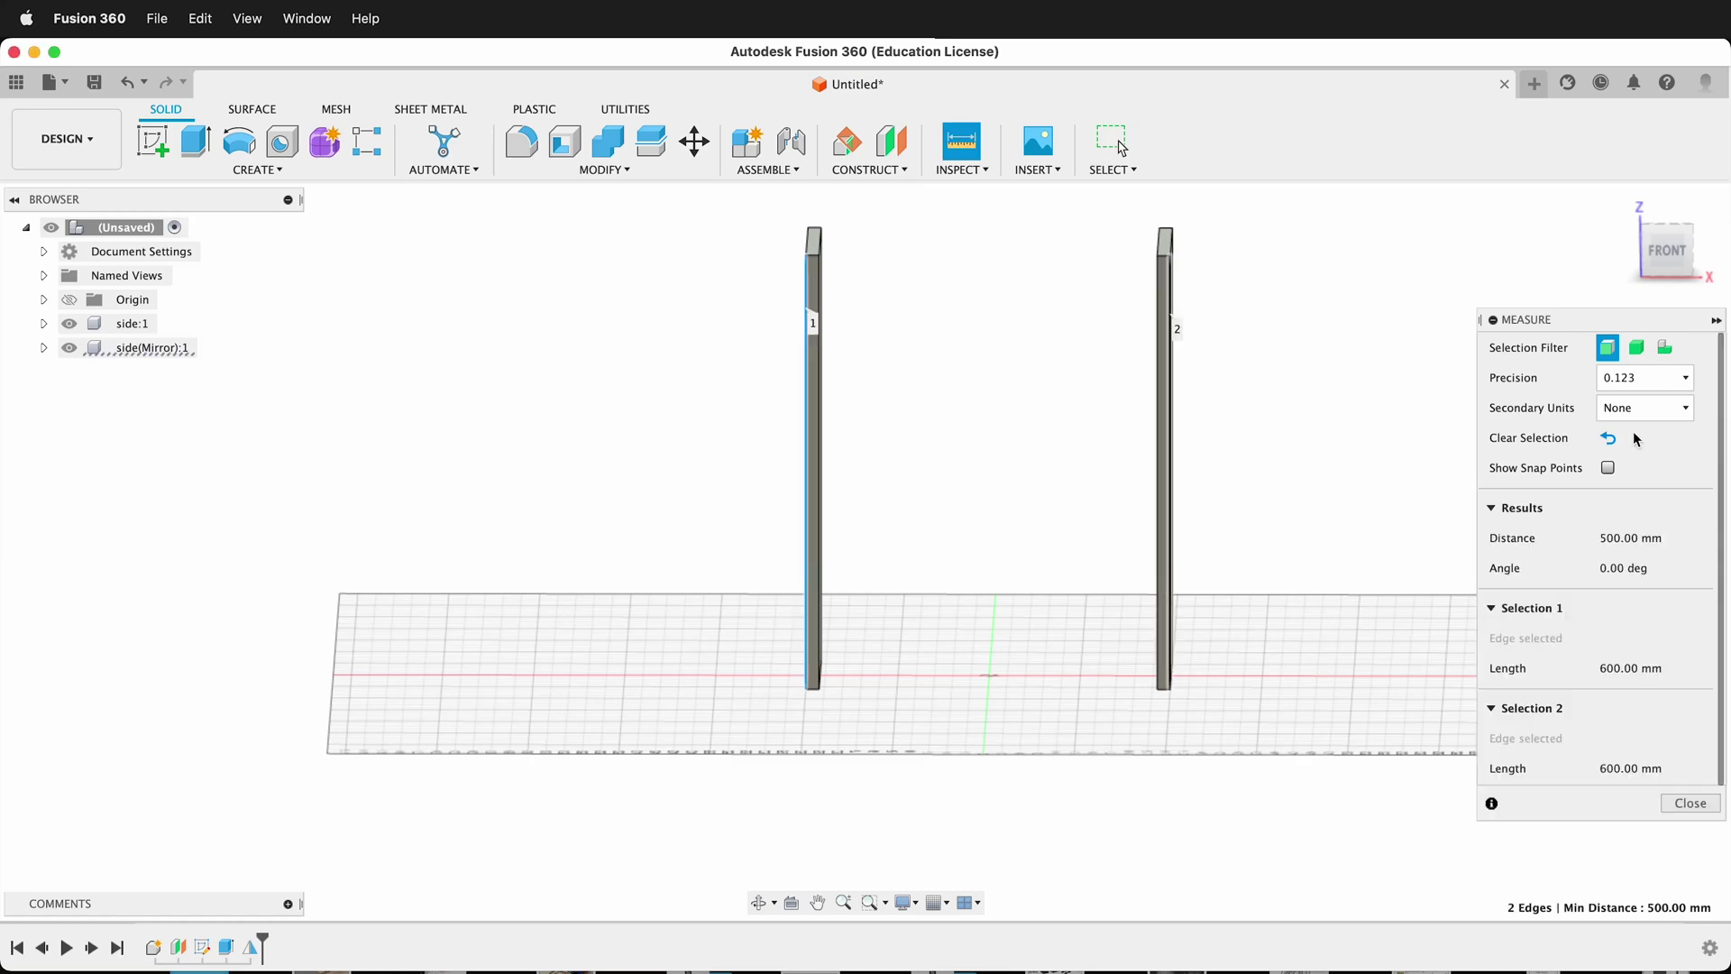
# Close the measurement and set the width user parameter to 850 mm
pyautogui.click(1691, 804)
pyautogui.click(602, 170)
pyautogui.click(573, 660)
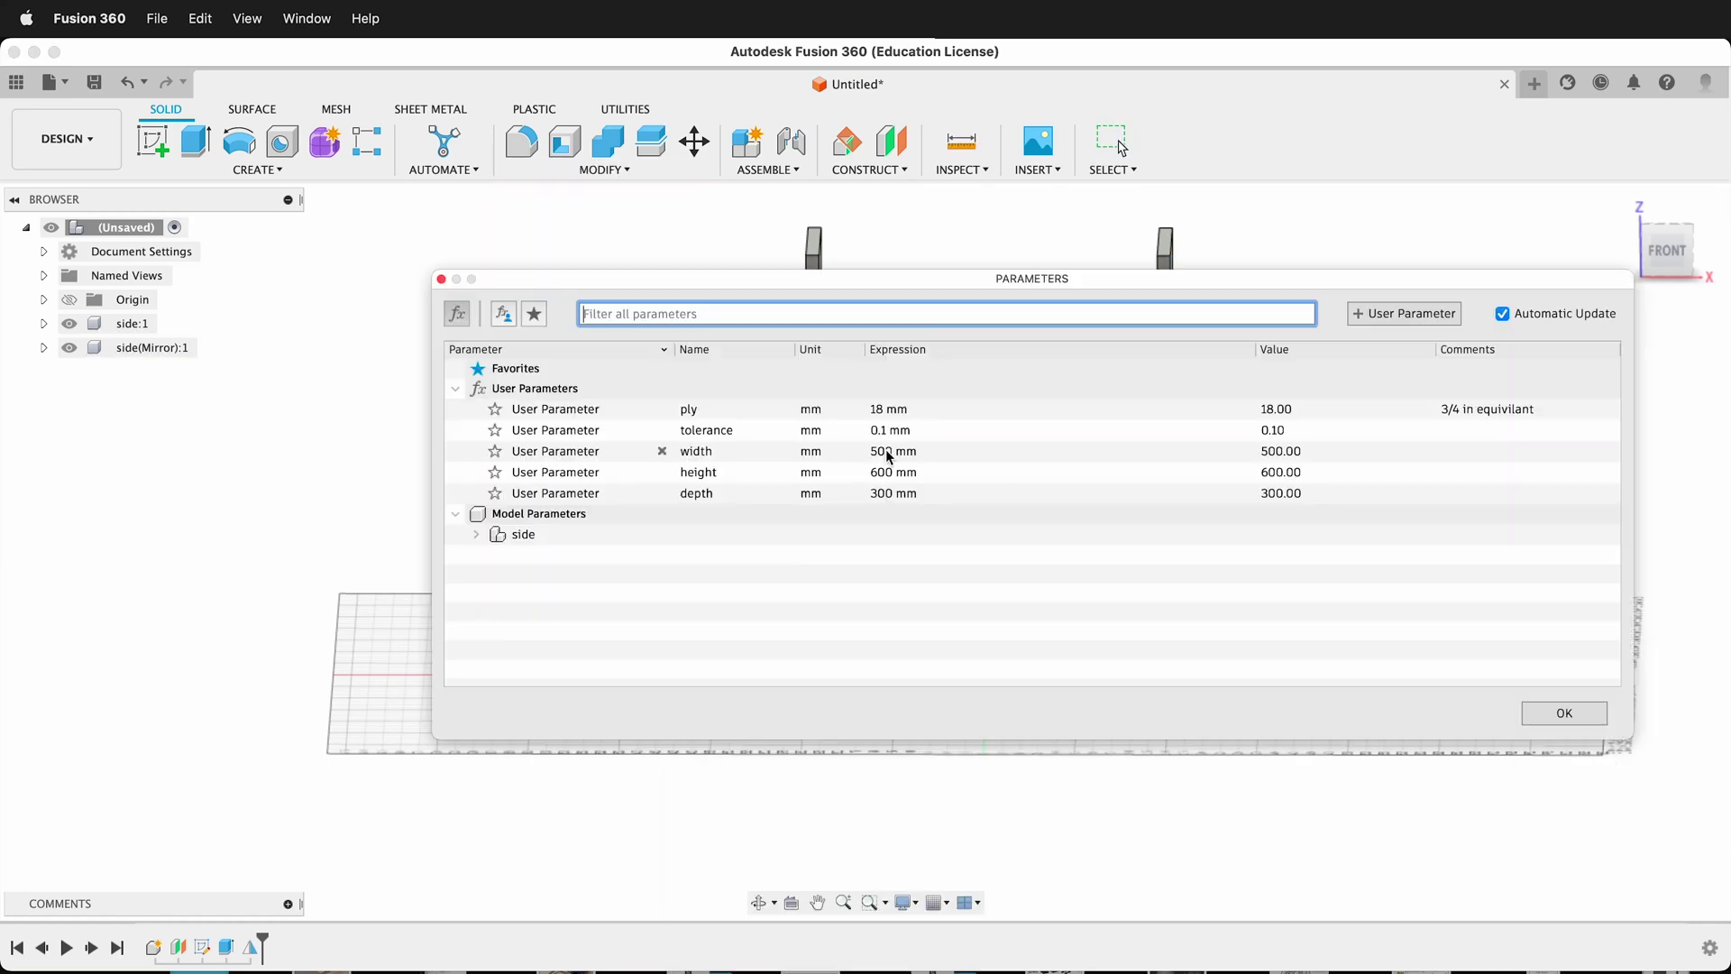
pyautogui.doubleClick(885, 449)
pyautogui.write('850')
pyautogui.press('Return')
# Measure the distance between the outer vertical edges of the two side panels
pyautogui.press('i')
pyautogui.click(734, 316)
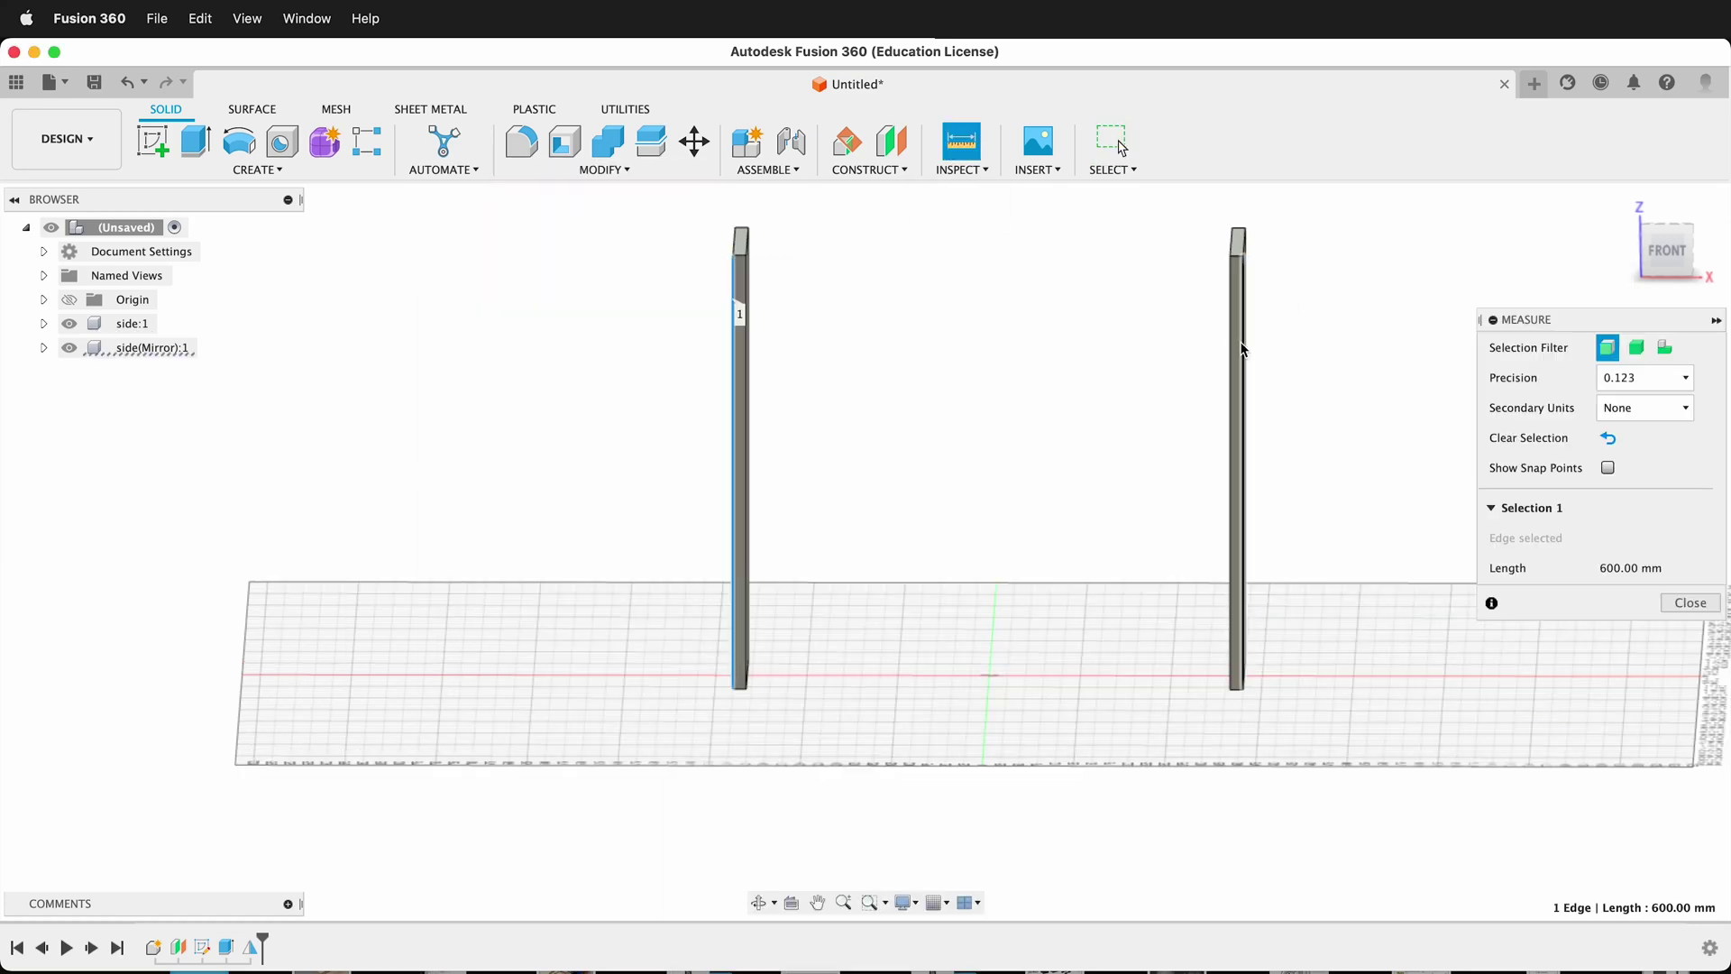
pyautogui.click(1244, 357)
pyautogui.press('Escape')
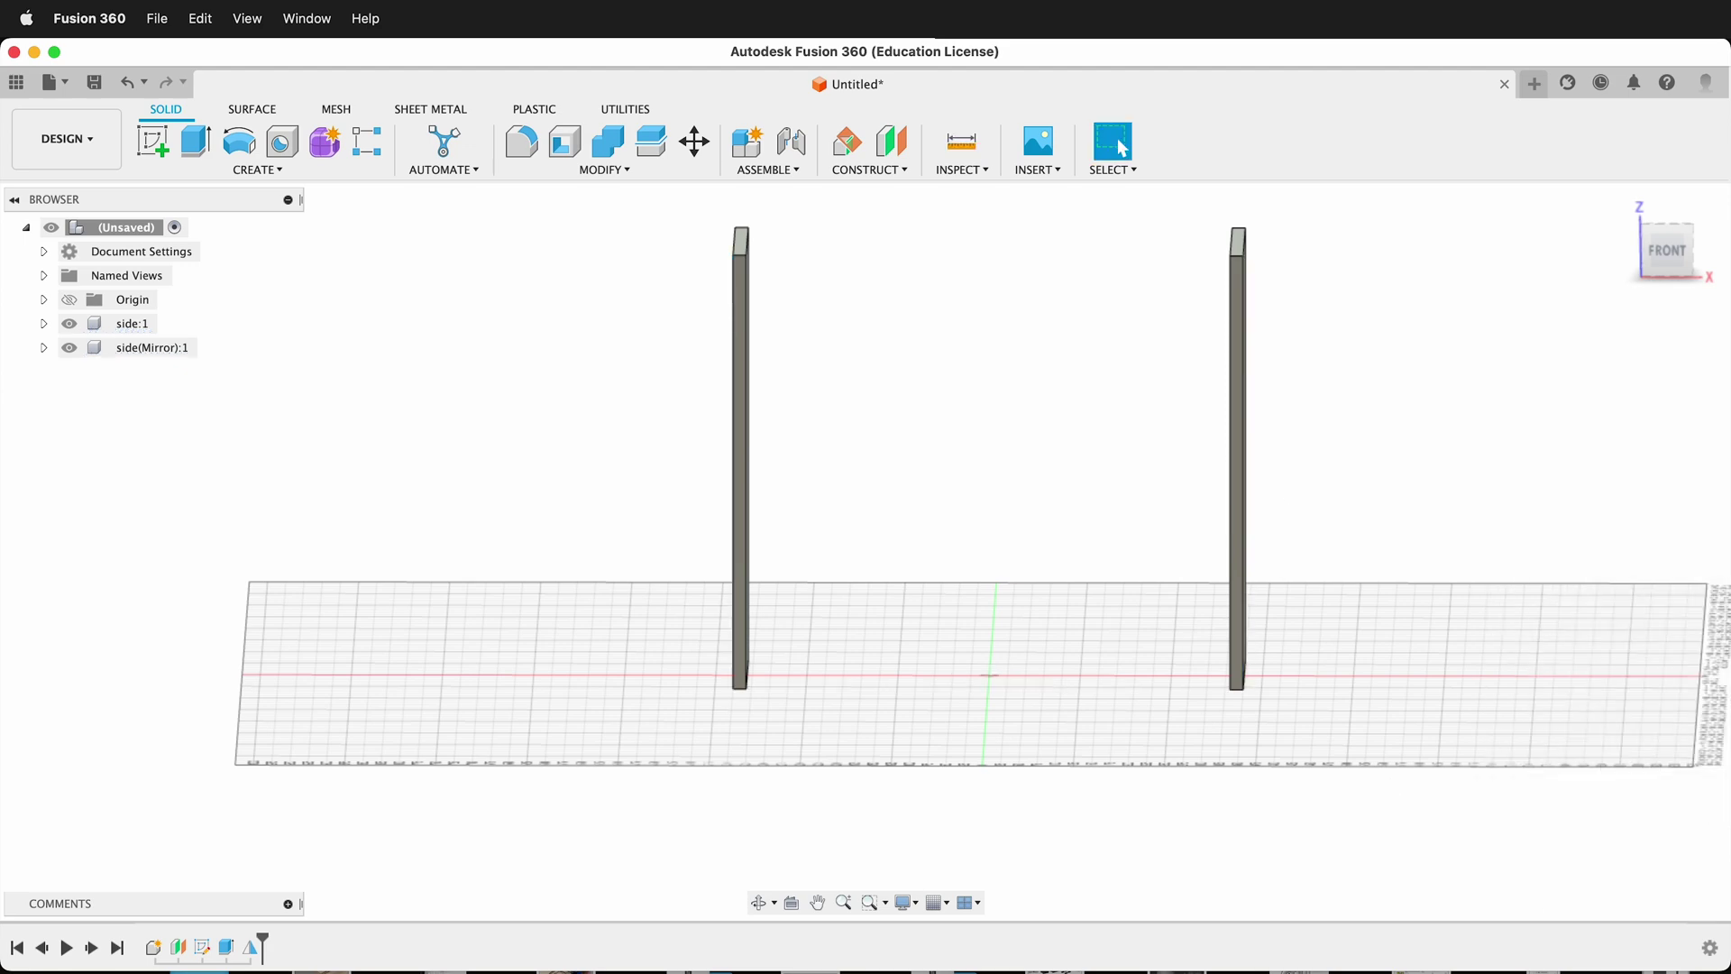
# Delete the mirror feature that produced the second side panel from the design history
pyautogui.keyDown('shift'); pyautogui.moveTo(1261, 348); pyautogui.dragTo(1306, 442, button='middle'); pyautogui.keyUp('shift')
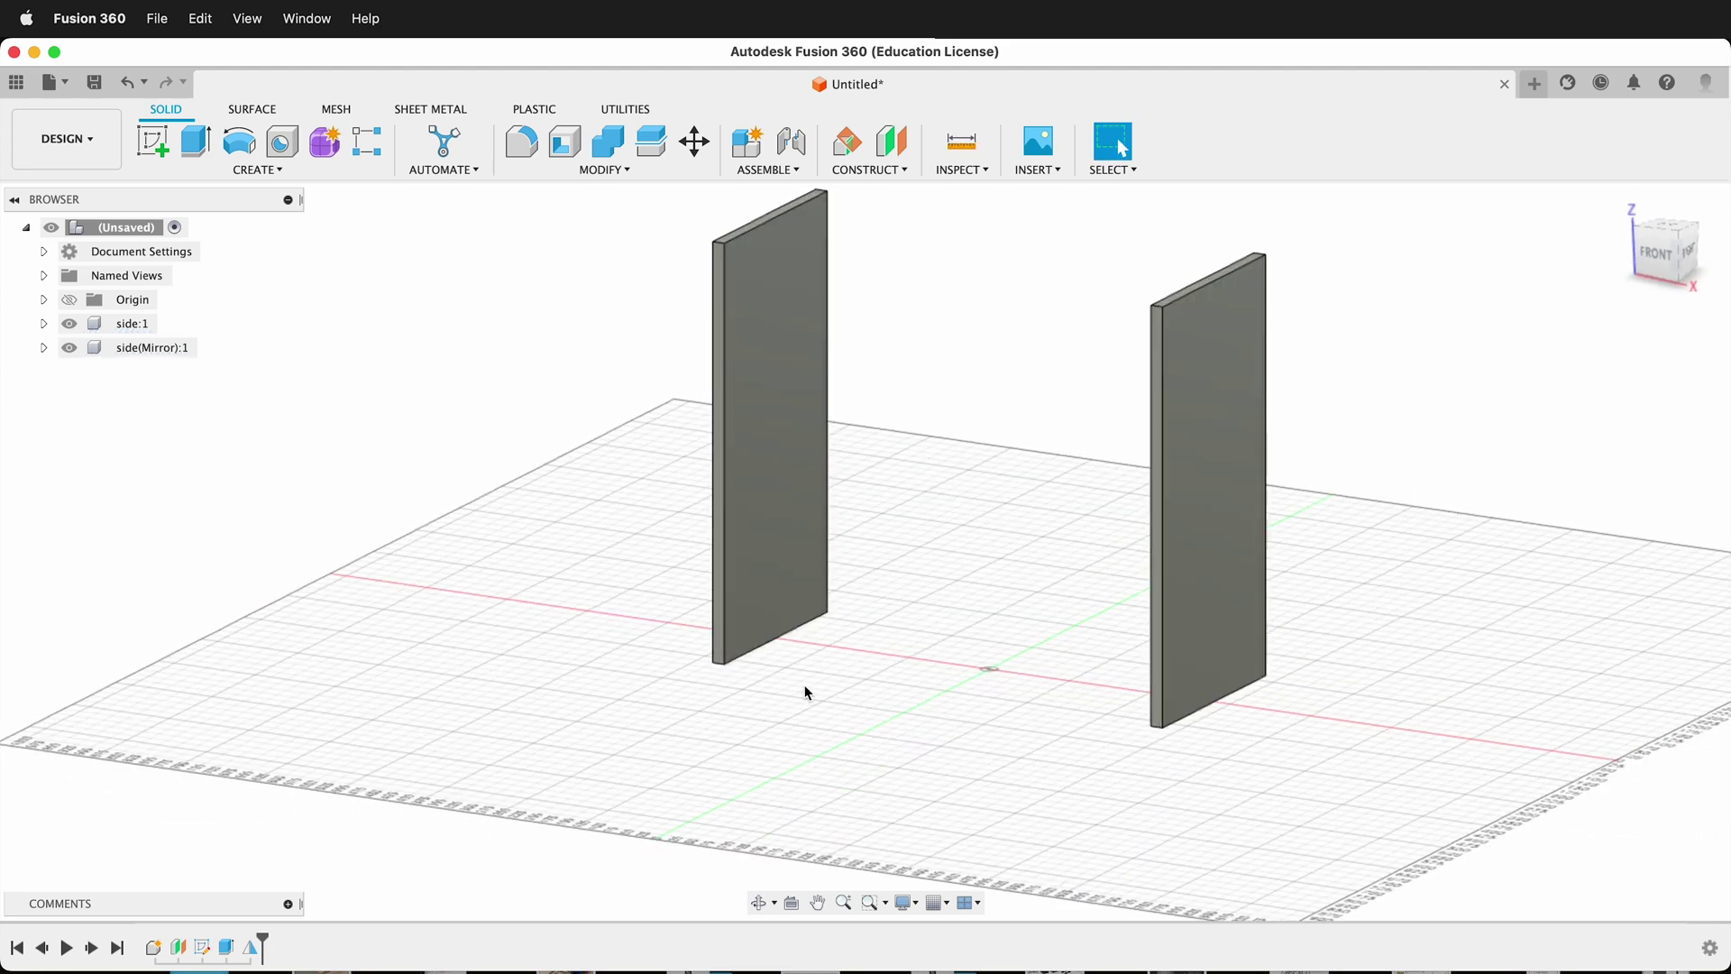
pyautogui.rightClick(227, 947)
pyautogui.click(290, 819)
# Create a new internal standard component named "side 2" and make it active
pyautogui.click(748, 142)
pyautogui.doubleClick(1477, 437)
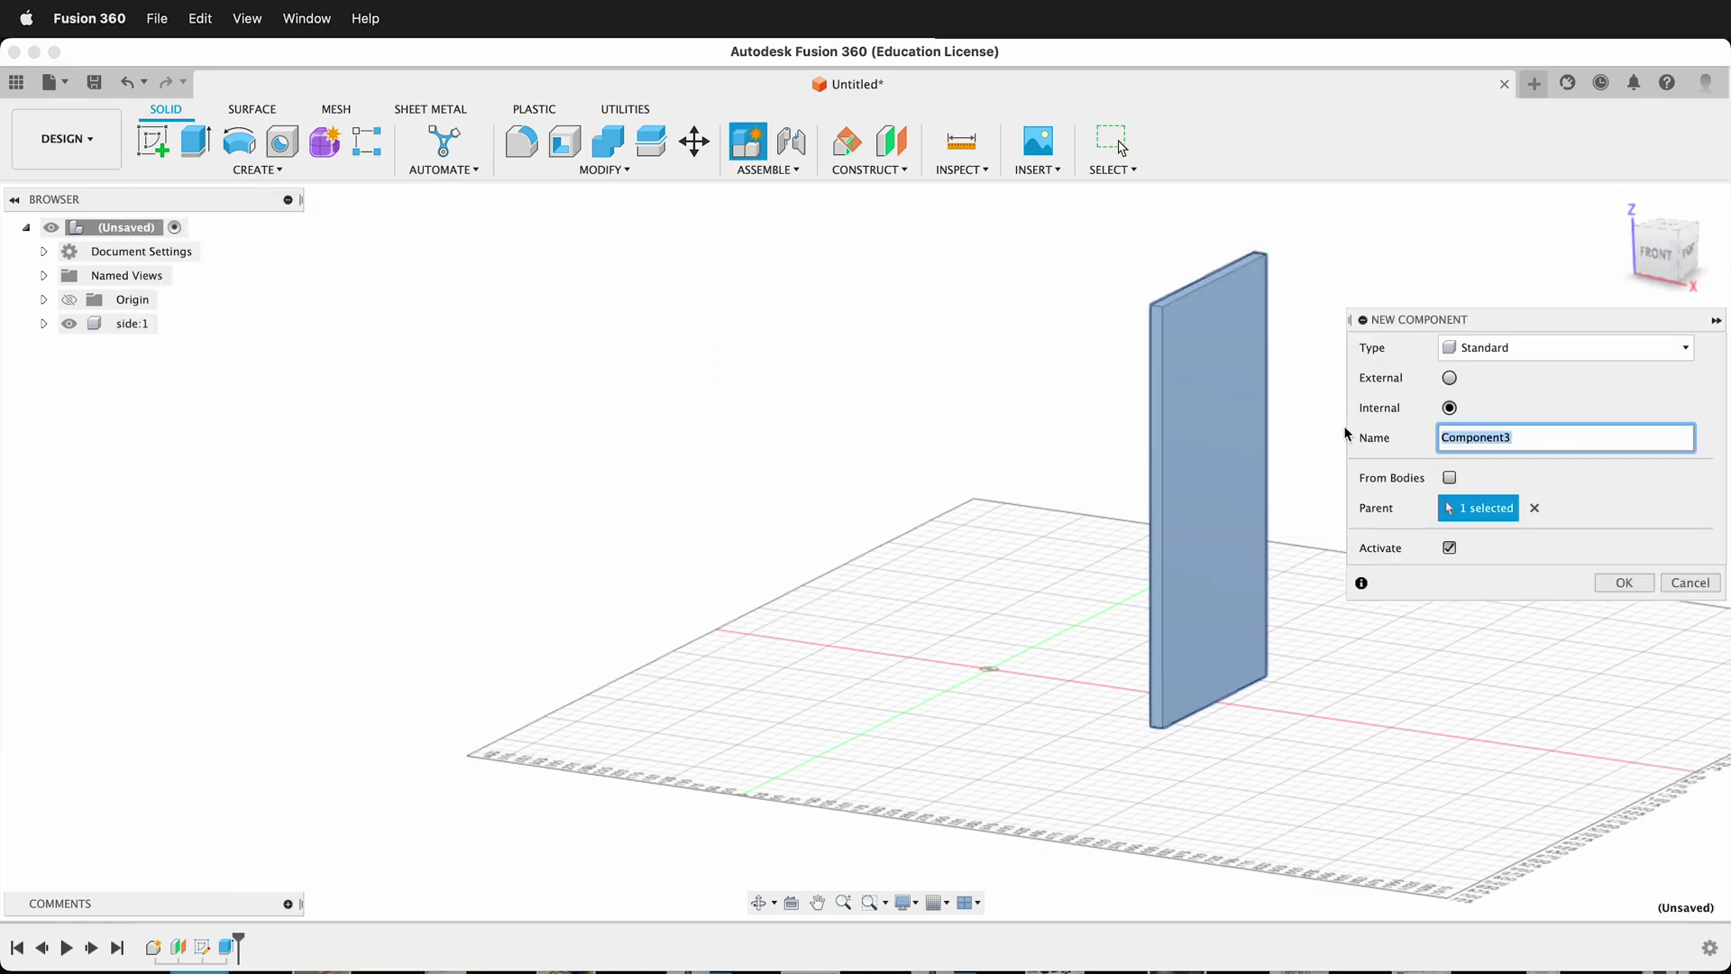
pyautogui.write('side 2')
pyautogui.press('Return')
# Construct a plane offset from the YZ plane on the side opposite the existing panel, driven by the width parameter
pyautogui.click(891, 141)
pyautogui.keyDown('shift'); pyautogui.moveTo(928, 301); pyautogui.dragTo(979, 624, button='middle'); pyautogui.keyUp('shift')
pyautogui.click(977, 619)
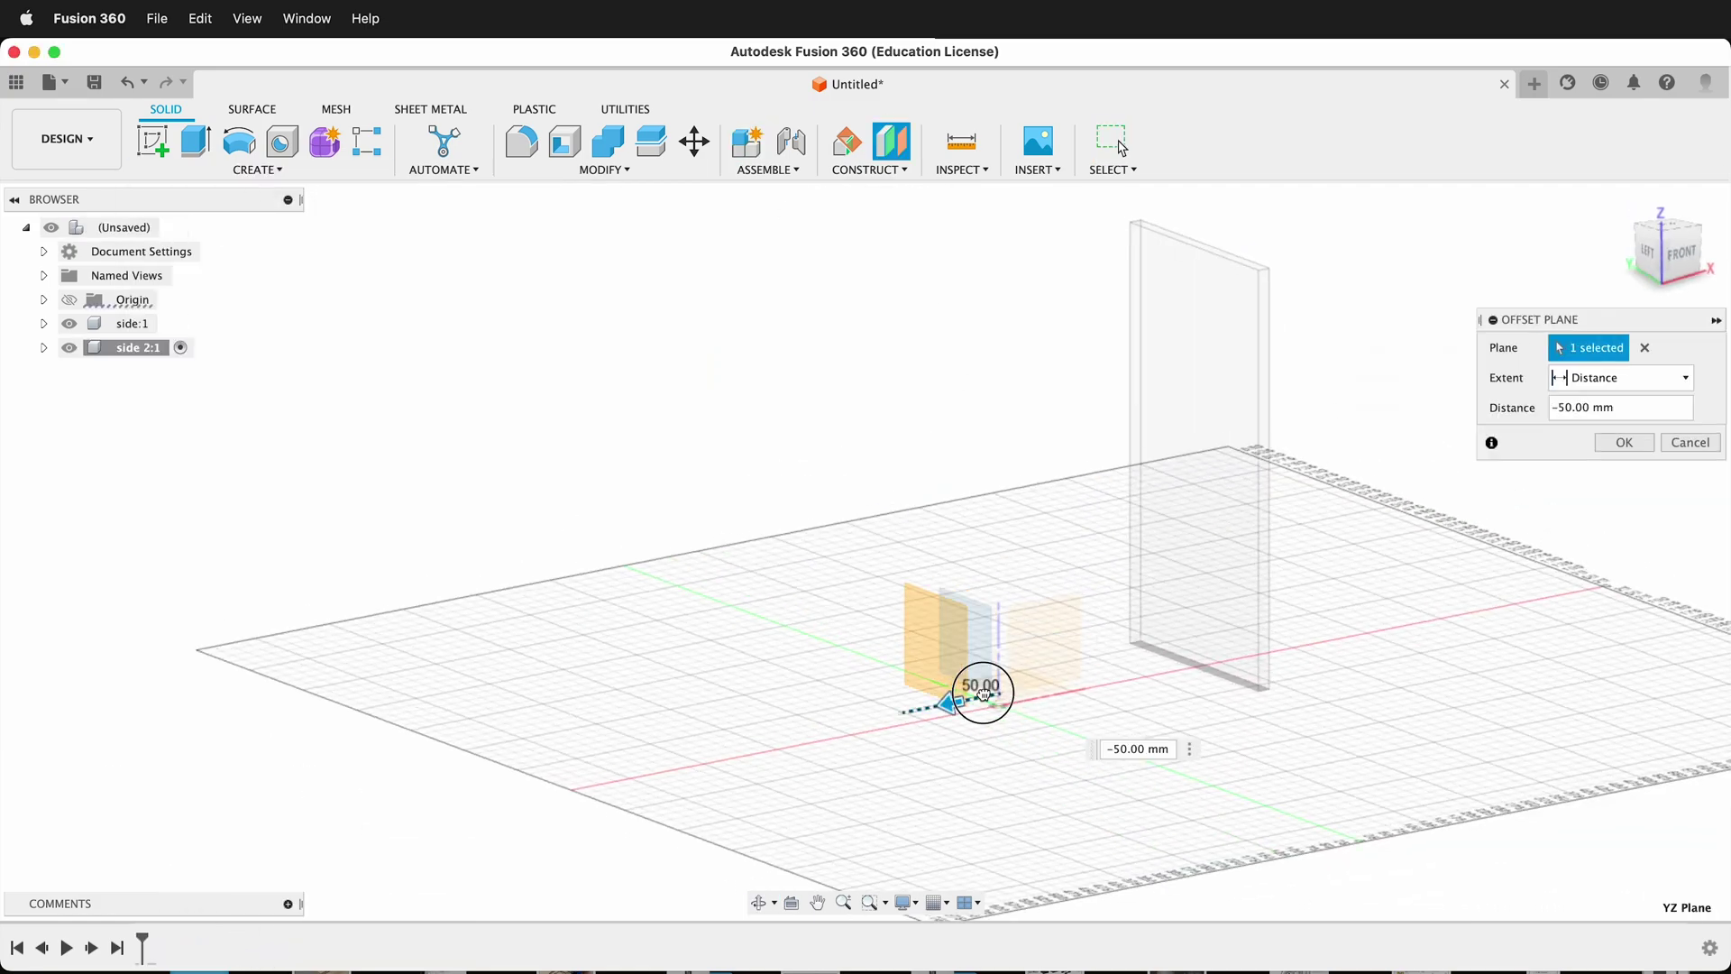
pyautogui.write('width')
pyautogui.press('Return')
pyautogui.press('Return')
# Start a sketch on the offset plane and draw a rectangle about 422 mm high above the origin
pyautogui.click(152, 141)
pyautogui.scroll(-3, 1225, 712)
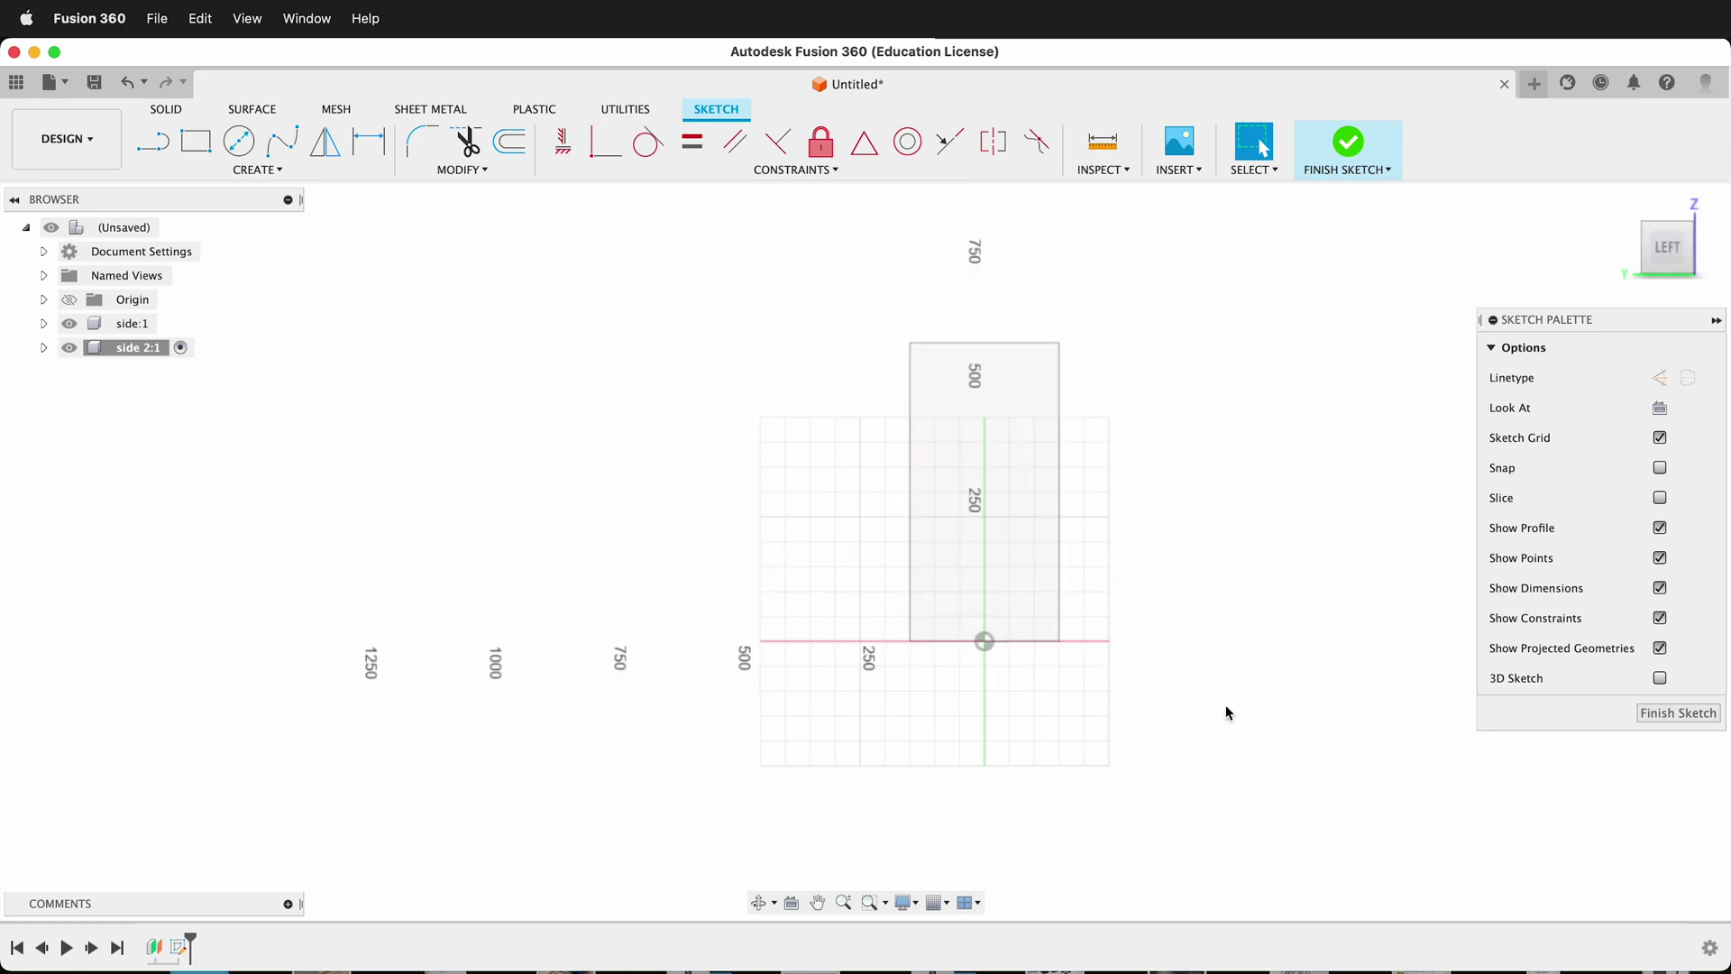
pyautogui.scroll(2, 1225, 705)
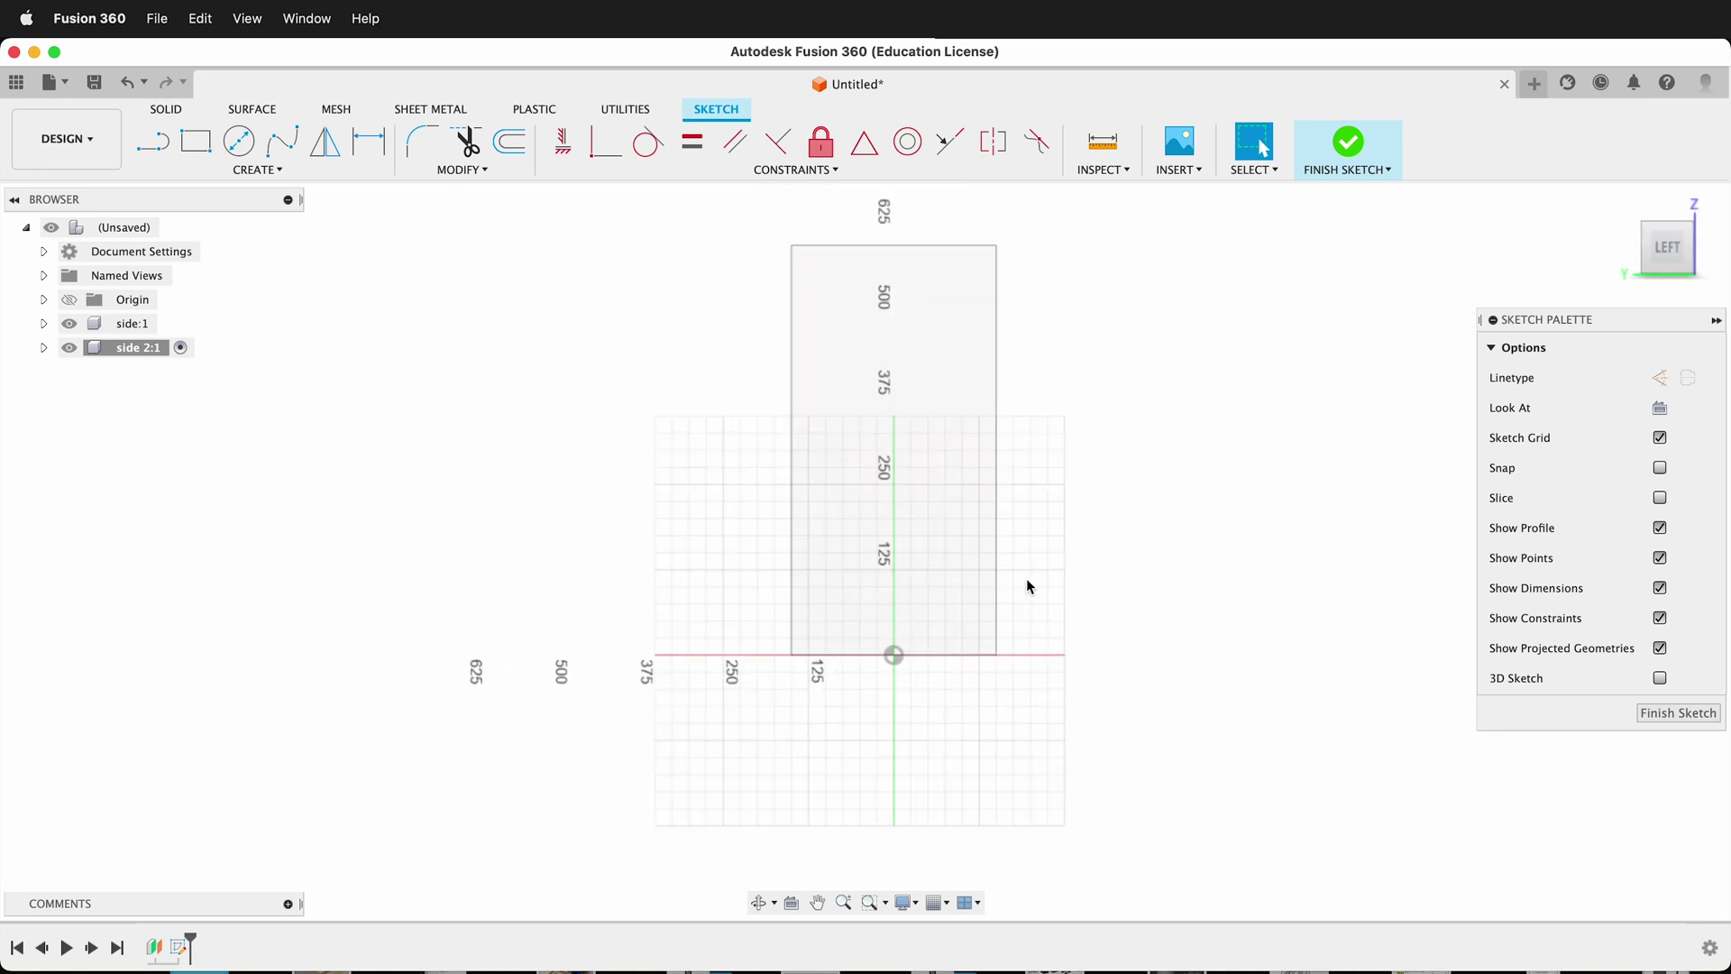
pyautogui.press('r')
pyautogui.click(718, 278)
pyautogui.click(1100, 566)
# Dimension the rectangle's vertical edge with the height parameter and its horizontal edge with the 300 mm depth parameter
pyautogui.press('d')
pyautogui.click(1100, 451)
pyautogui.click(1190, 401)
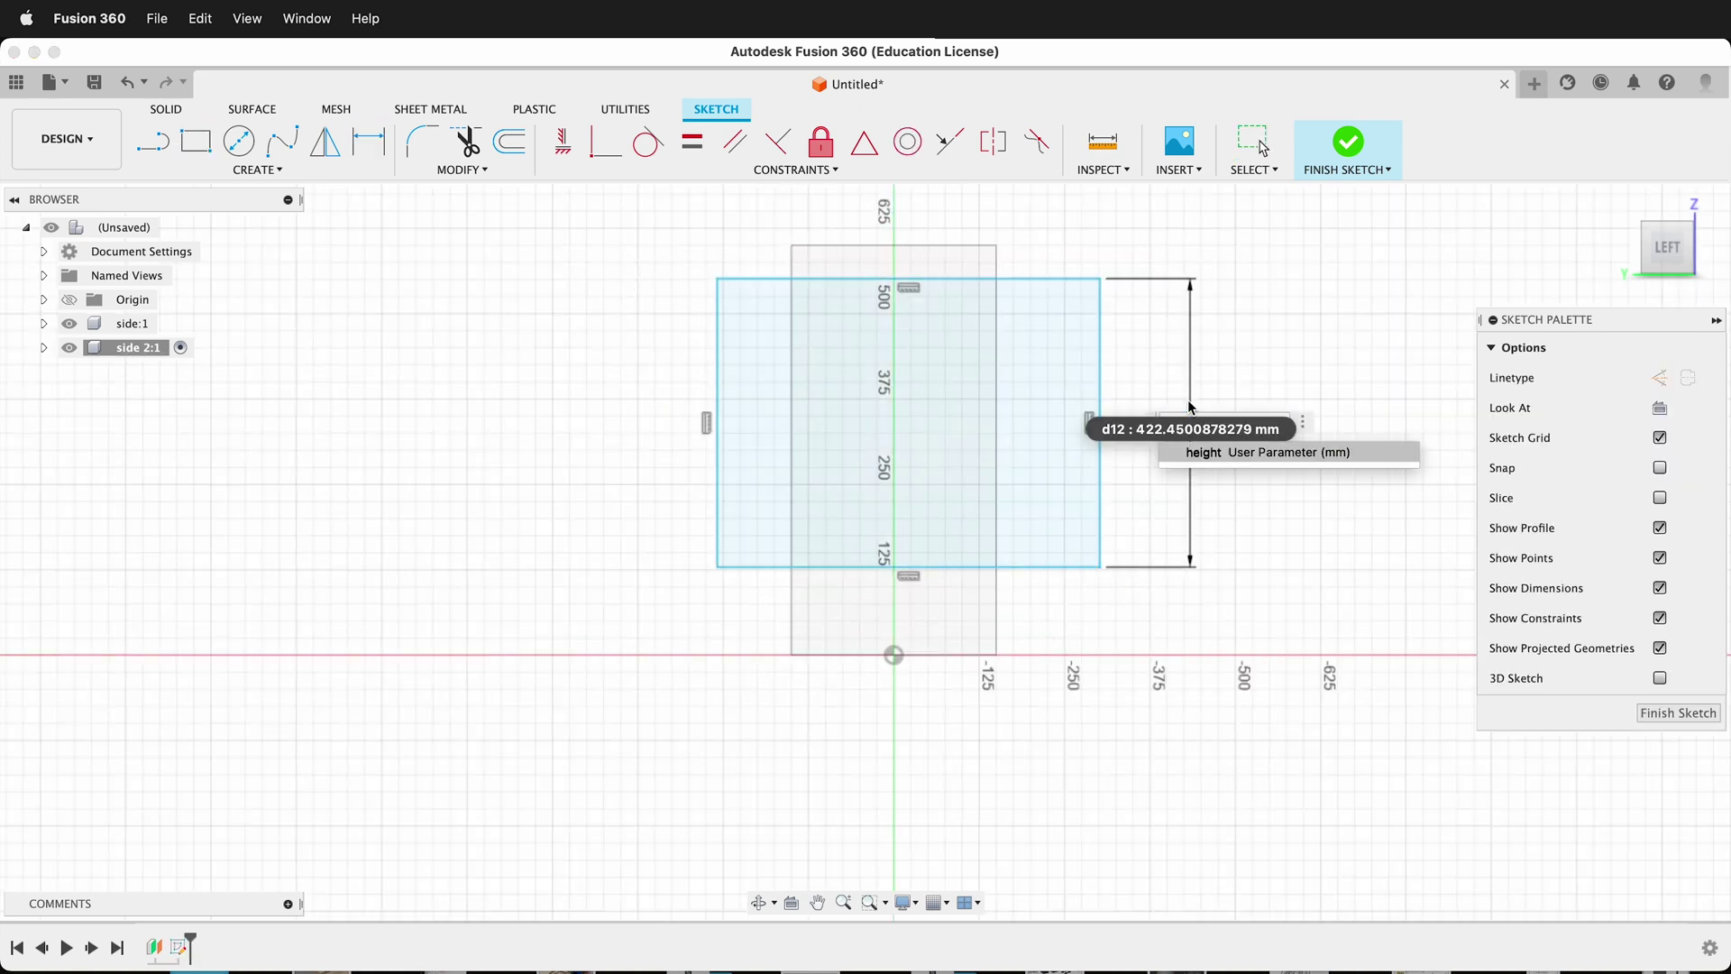
pyautogui.click(1203, 452)
pyautogui.click(971, 279)
pyautogui.click(902, 202)
pyautogui.write('width')
pyautogui.press('Return')
# Constrain the midpoint of the rectangle's bottom edge to the sketch origin
pyautogui.click(863, 142)
pyautogui.click(893, 688)
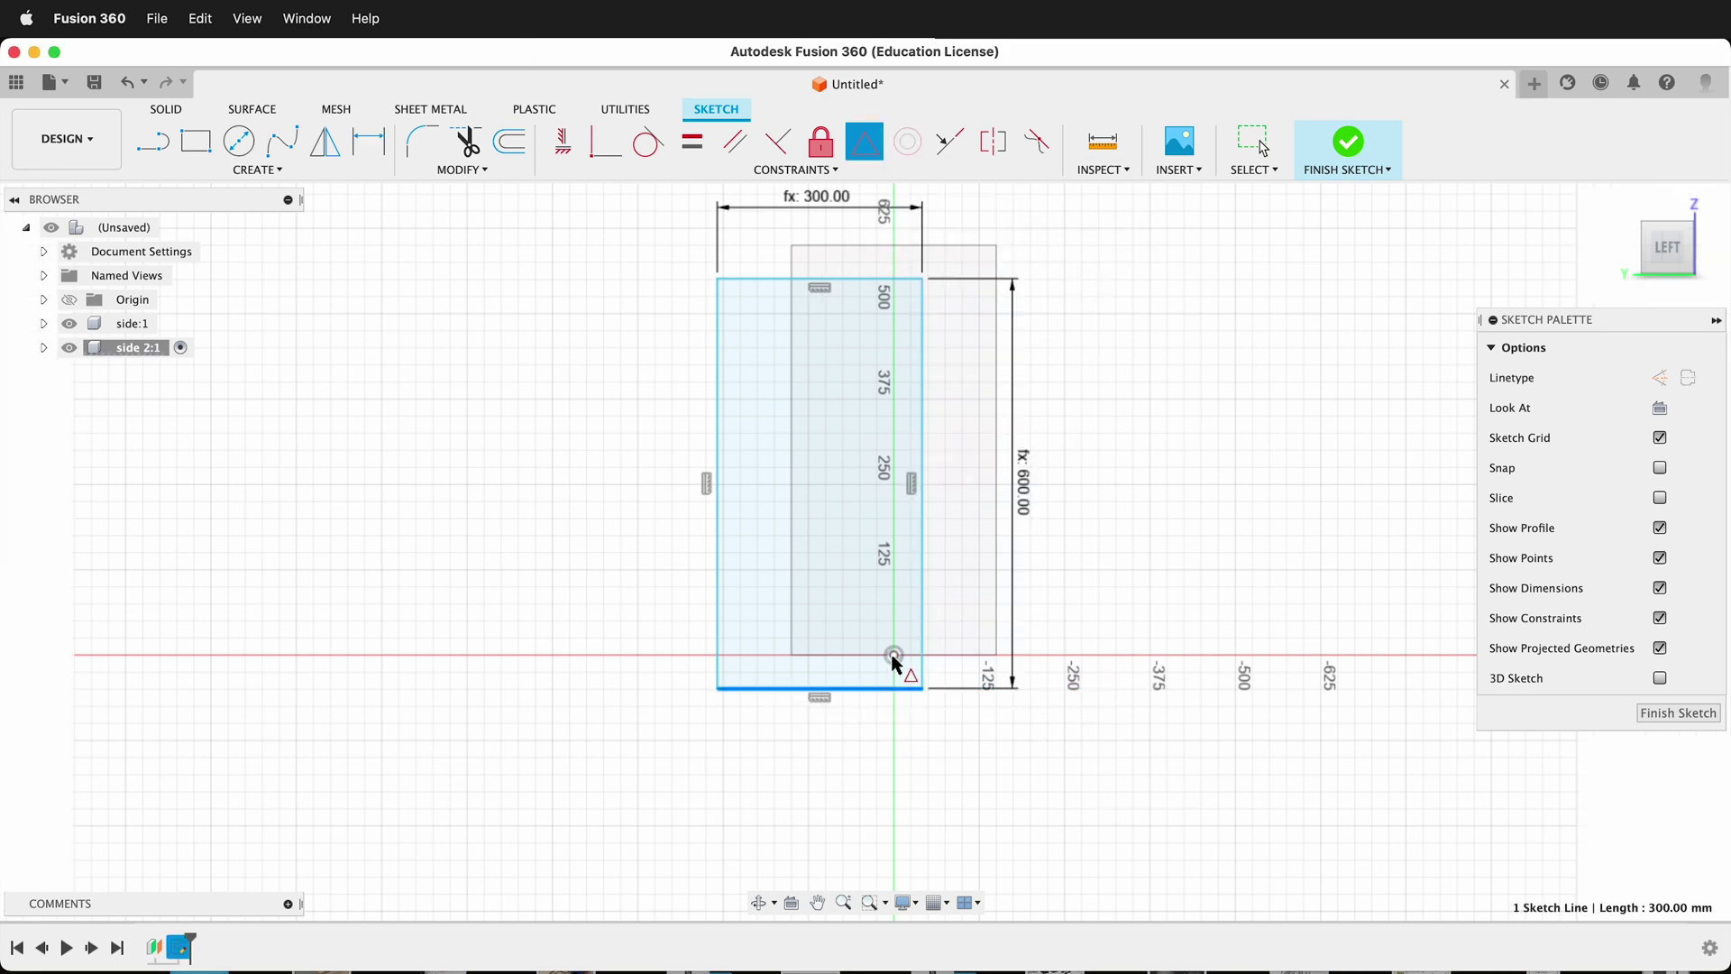
pyautogui.click(892, 657)
# Extrude the rectangle by the plywood thickness as a new body and reactivate the top-level component
pyautogui.press('e')
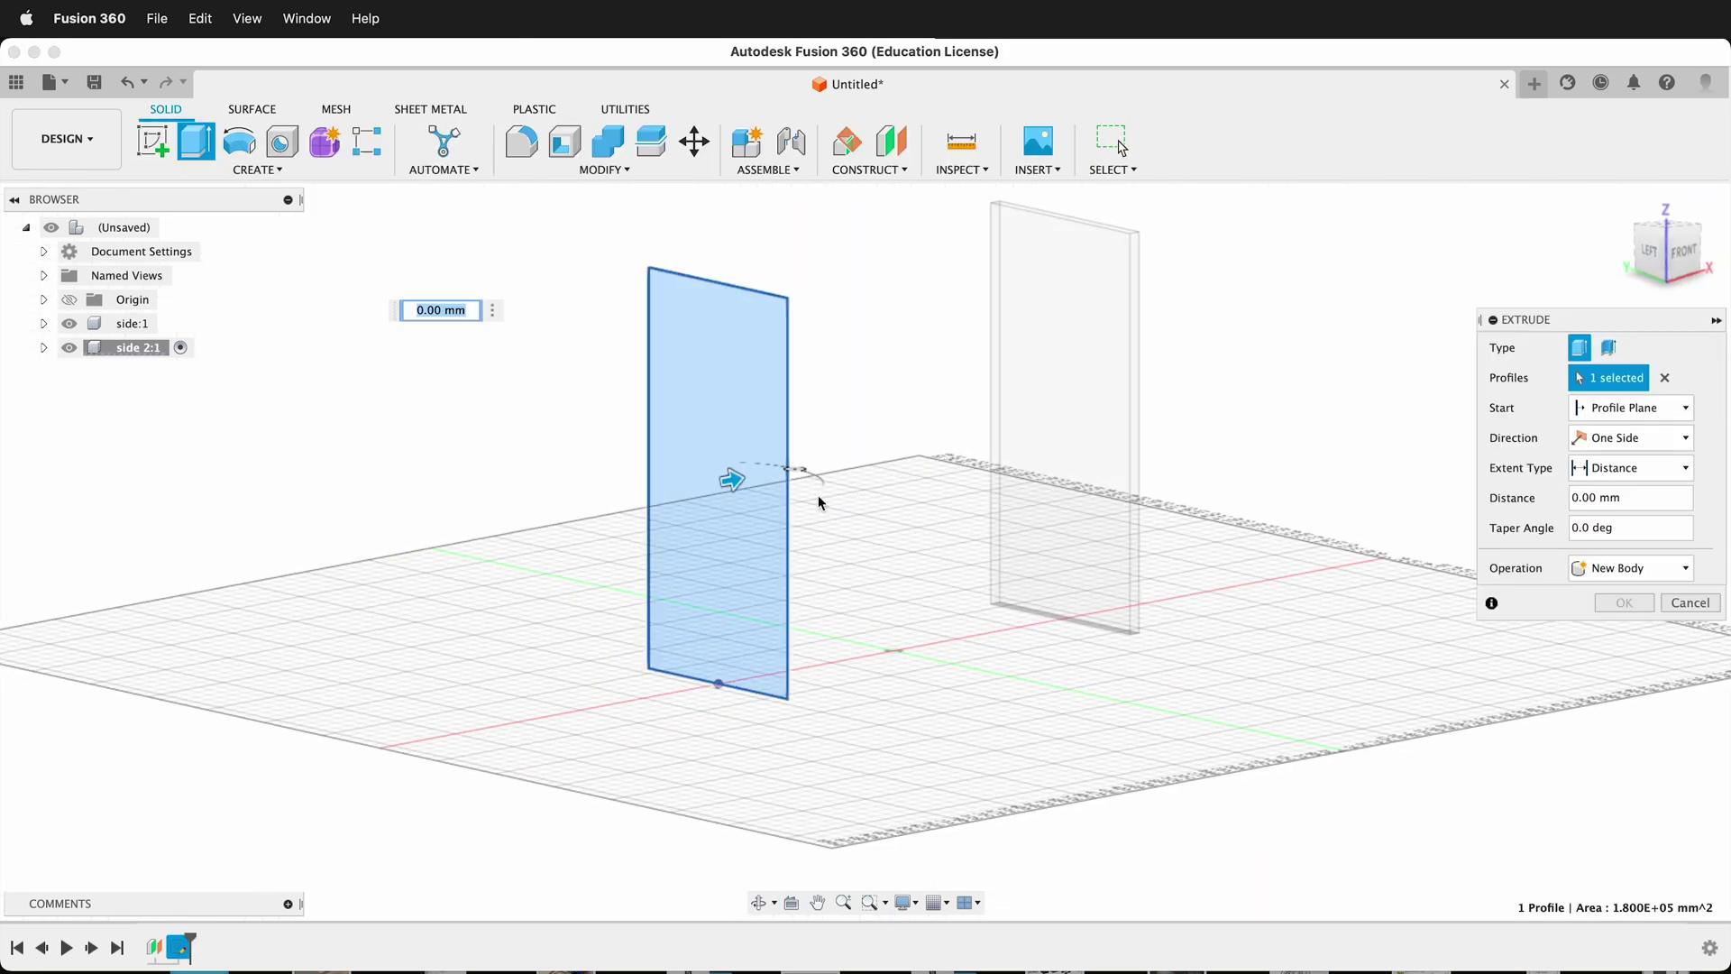
pyautogui.write('thickness')
pyautogui.press('Return')
pyautogui.click(174, 227)
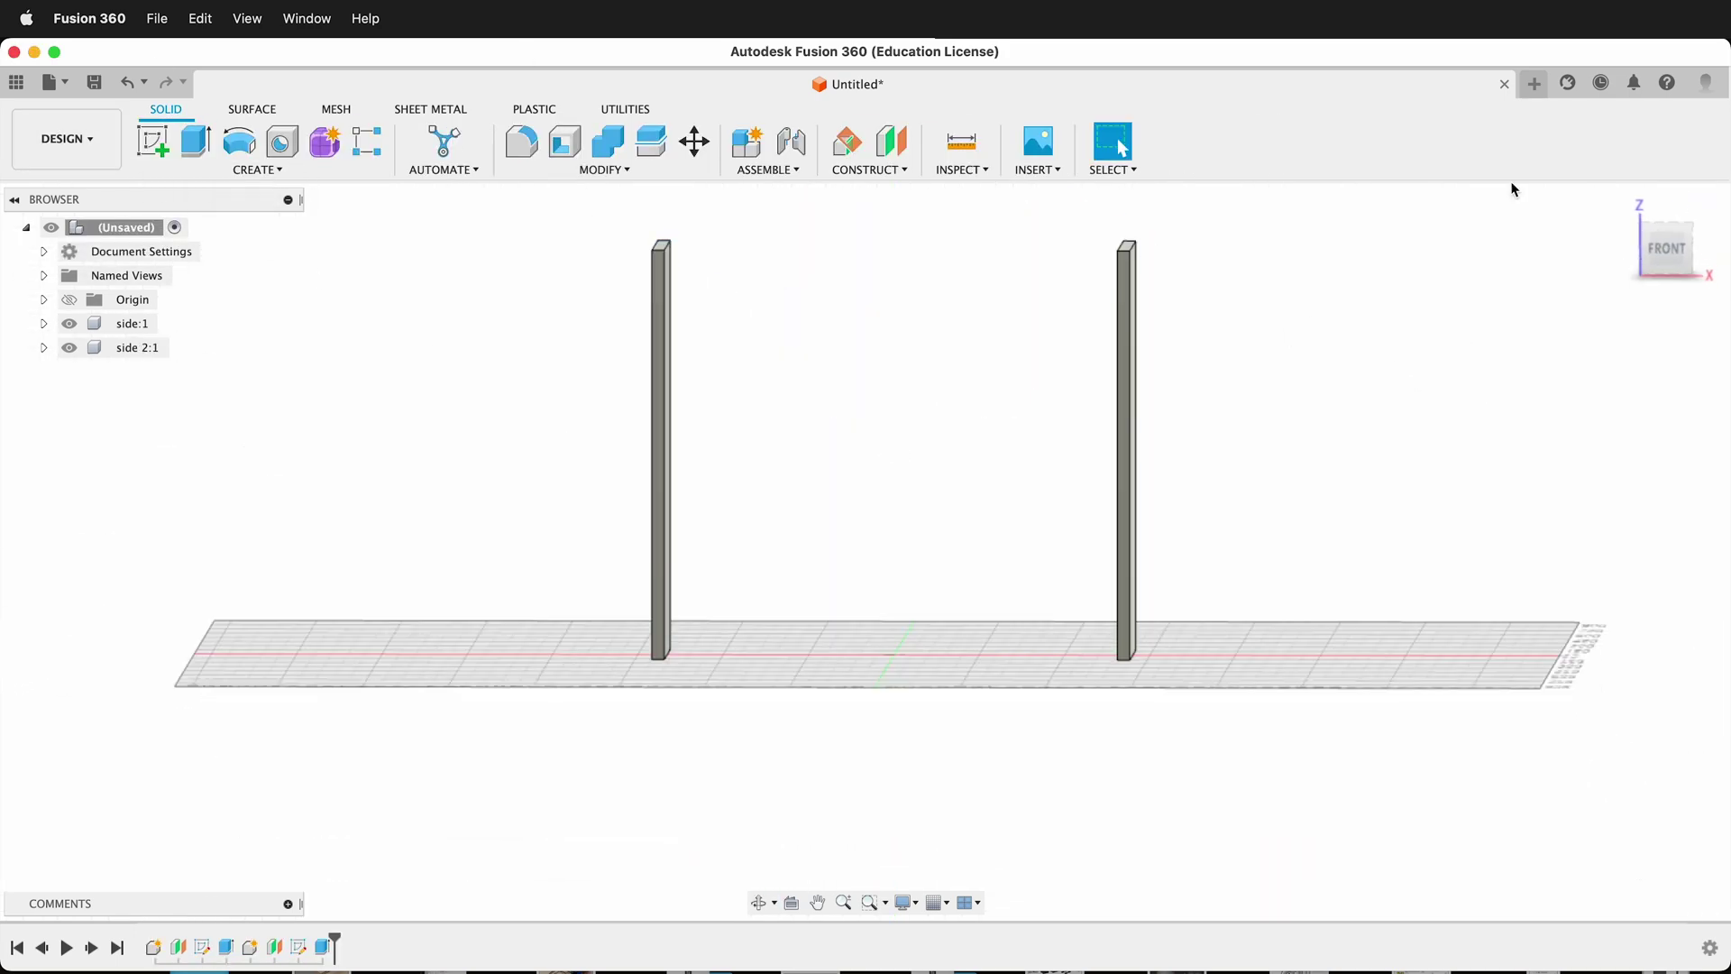
# Measure the distance between the two rebuilt side panels
pyautogui.press('i')
pyautogui.click(661, 316)
pyautogui.click(1125, 361)
pyautogui.press('Escape')
# Edit the expression of the width user parameter and close the parameter list
pyautogui.click(604, 169)
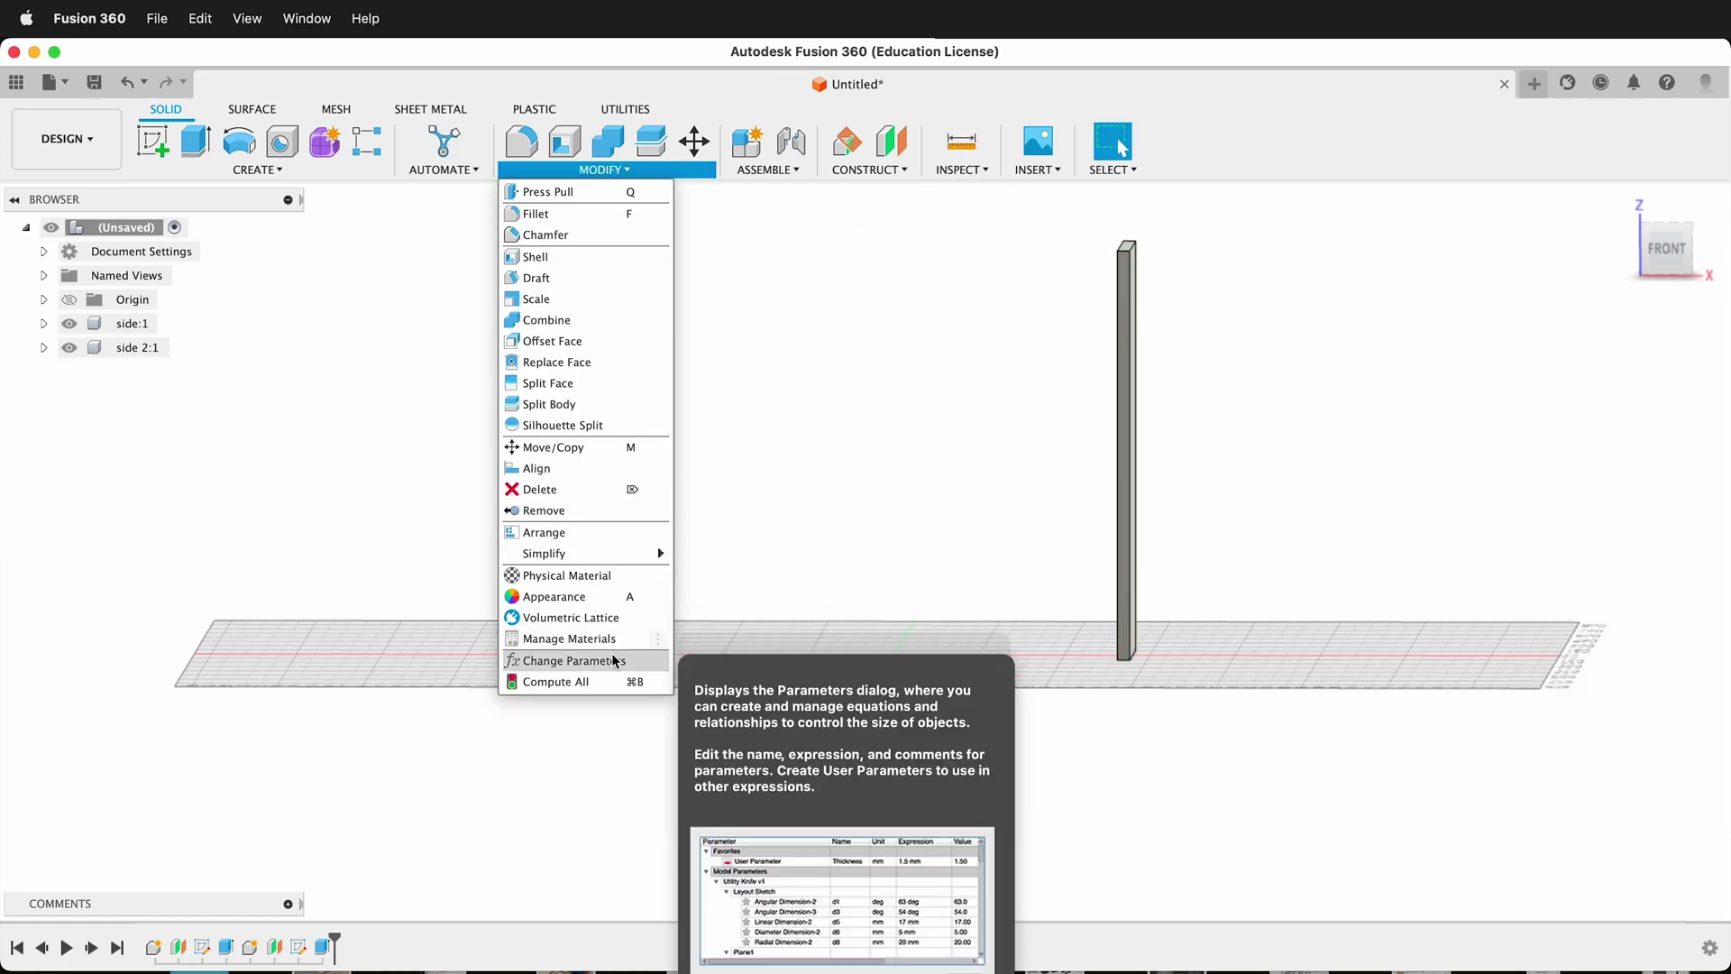
pyautogui.click(573, 661)
pyautogui.doubleClick(906, 449)
pyautogui.click(1559, 718)
pyautogui.keyDown('shift'); pyautogui.moveTo(1559, 719); pyautogui.dragTo(1012, 794, button='middle'); pyautogui.keyUp('shift')
# Create a new component named "bottom"
pyautogui.rightClick(390, 426)
pyautogui.click(526, 422)
pyautogui.write('bottom')
pyautogui.press('Return')
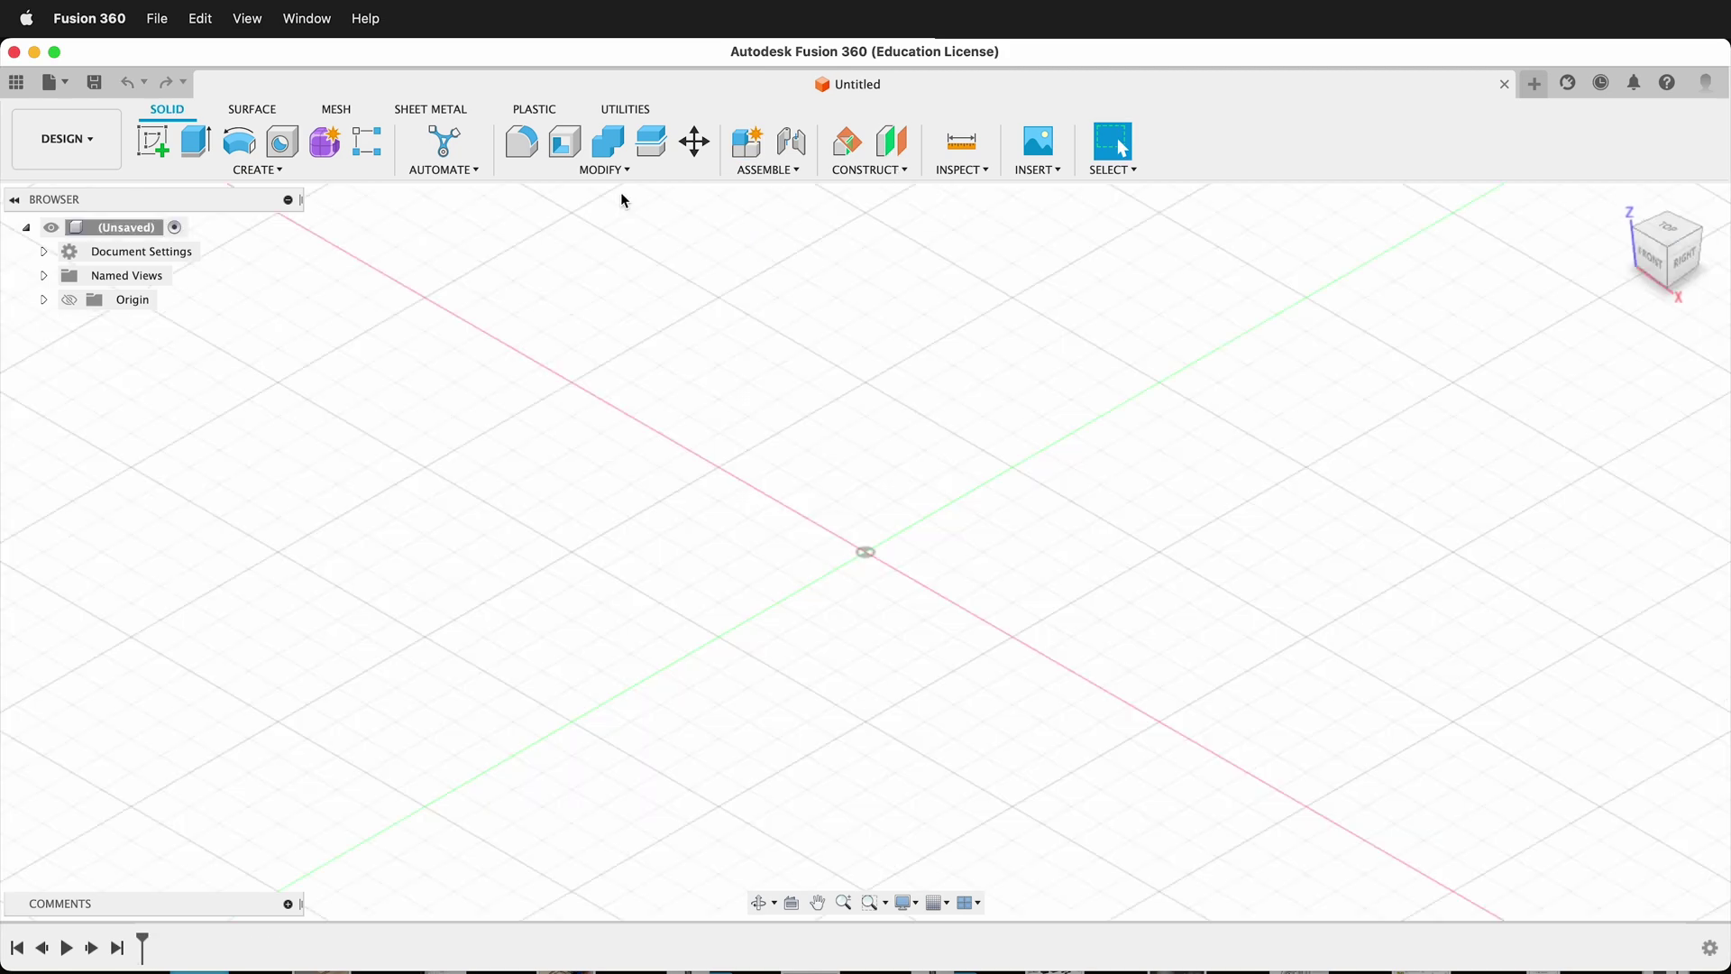
# In the empty design, add a user parameter "ply" of 18 mm with the comment "3/4 in equivilant"
pyautogui.click(620, 170)
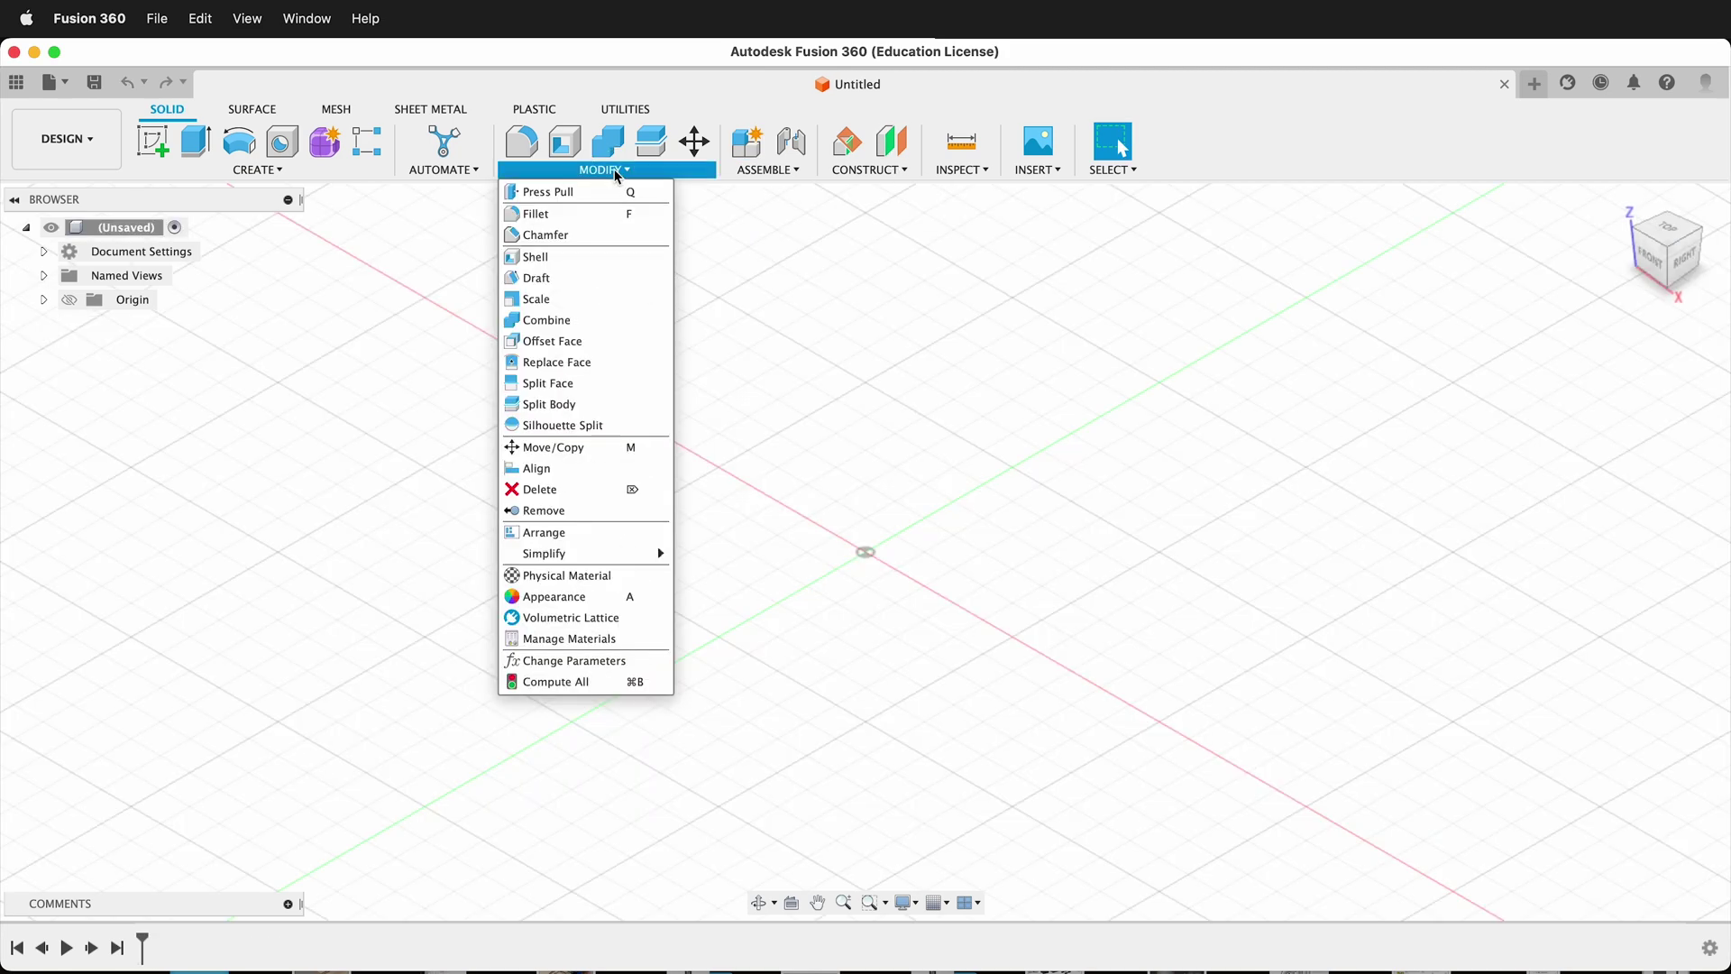
pyautogui.click(603, 658)
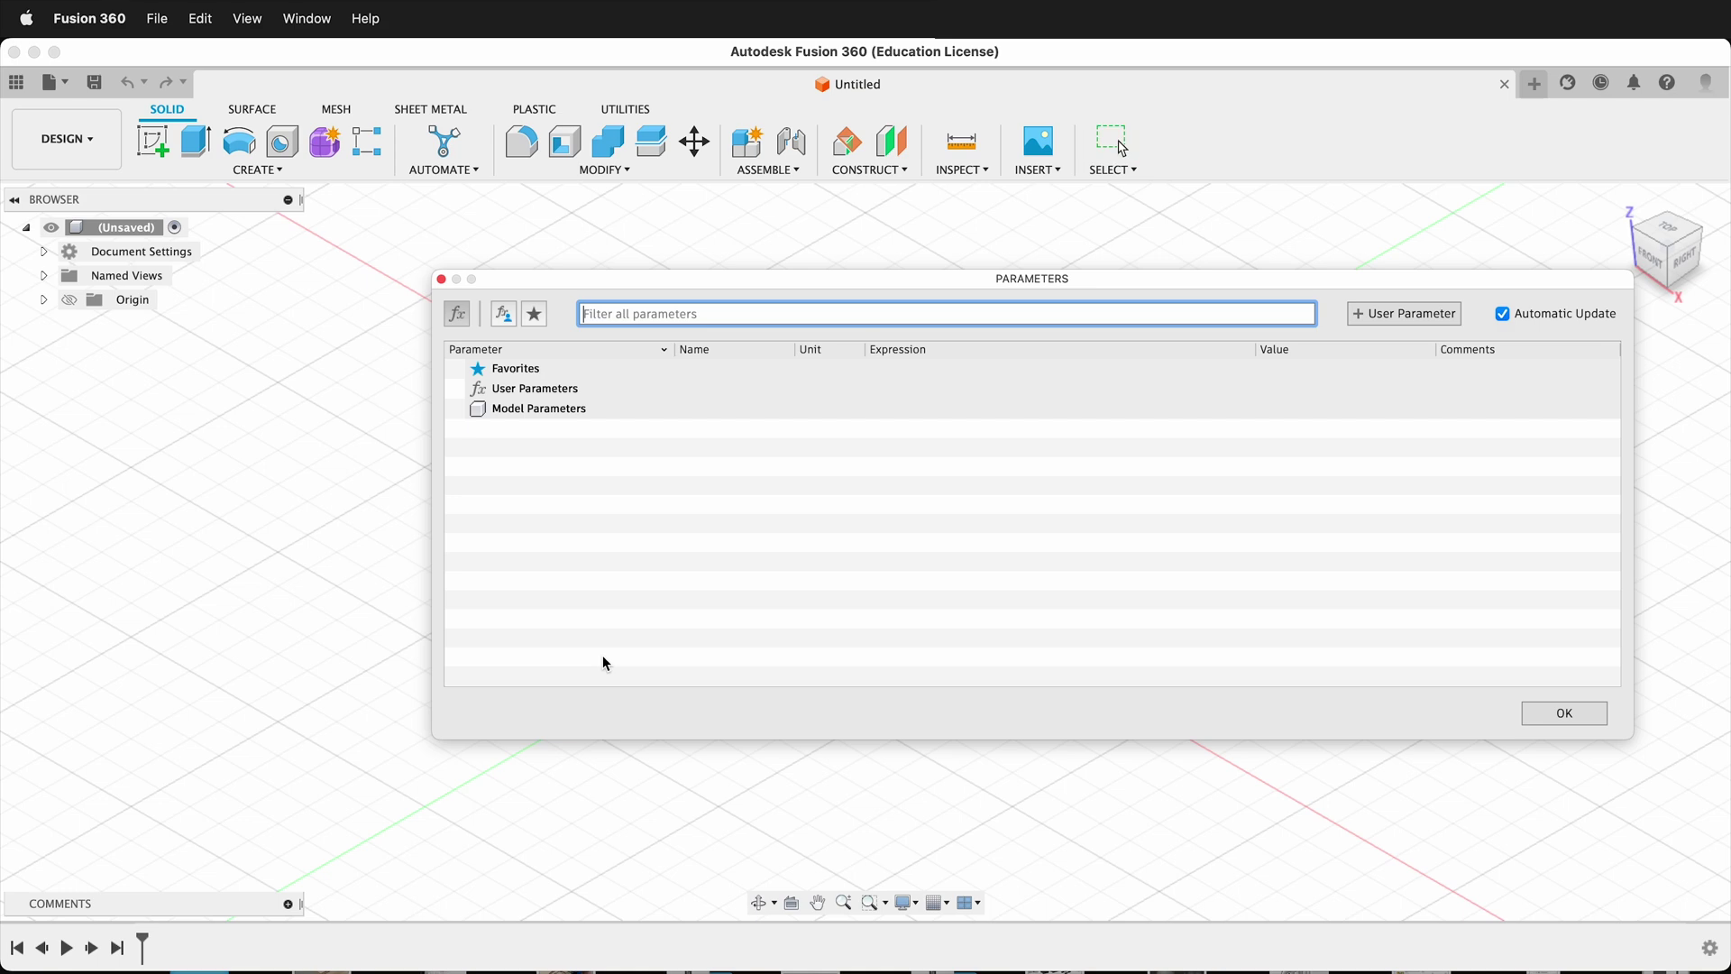
pyautogui.click(1394, 318)
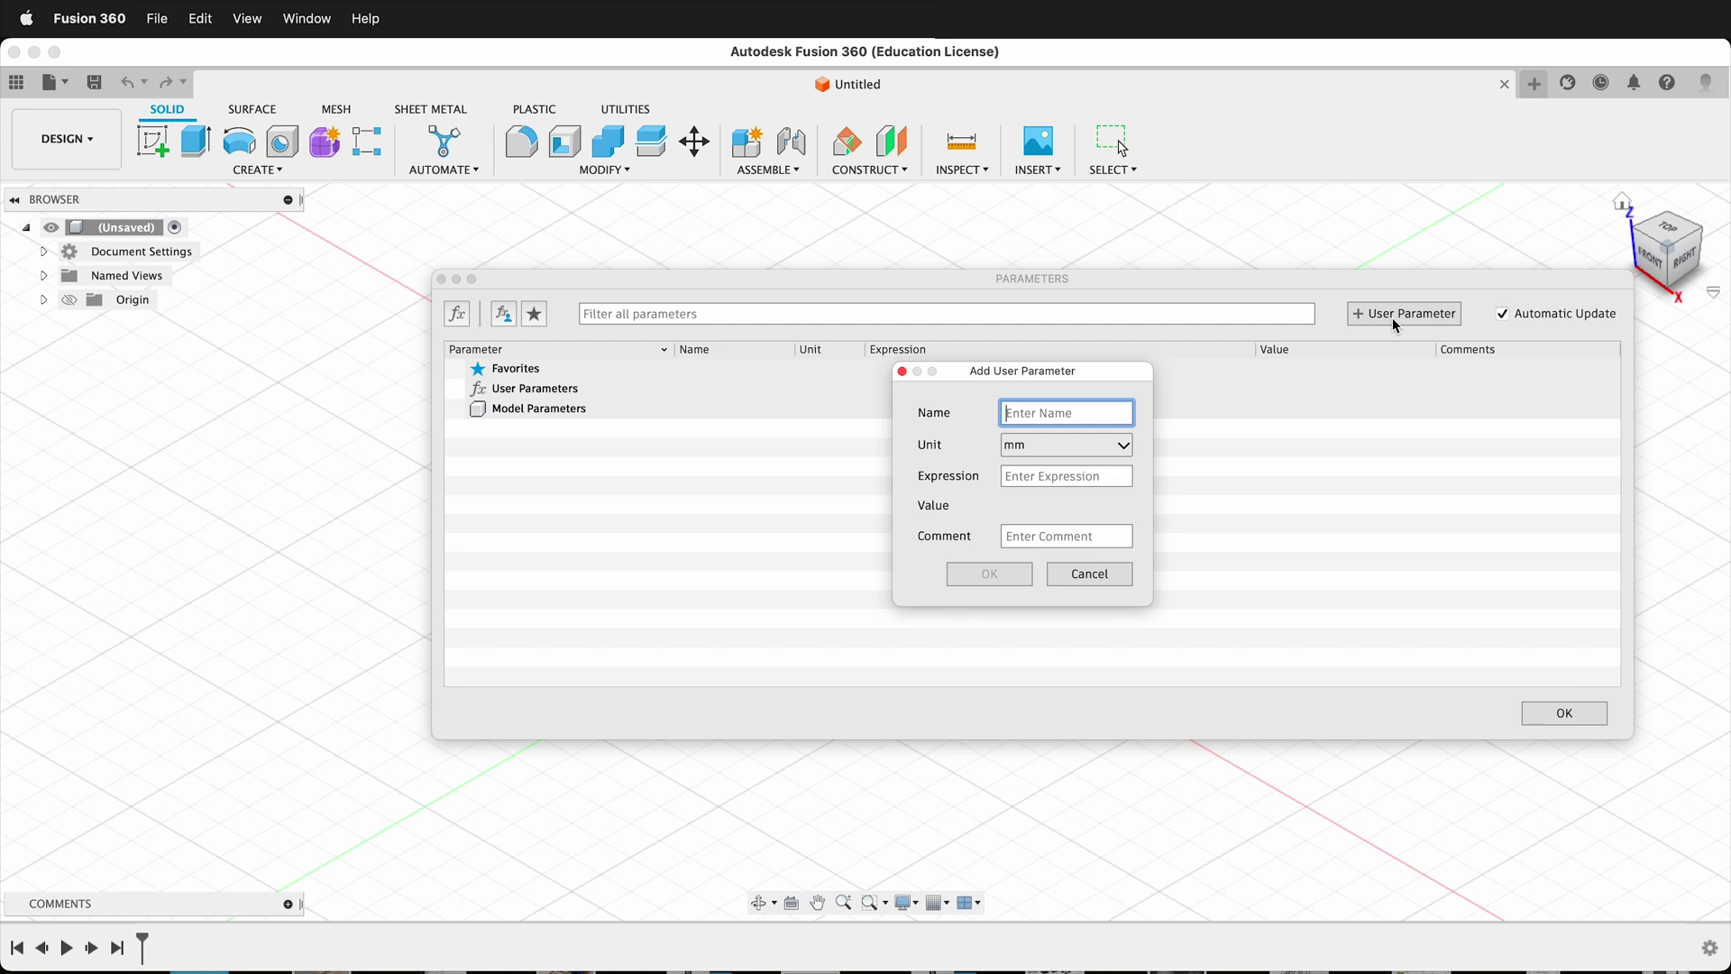
pyautogui.write('ply')
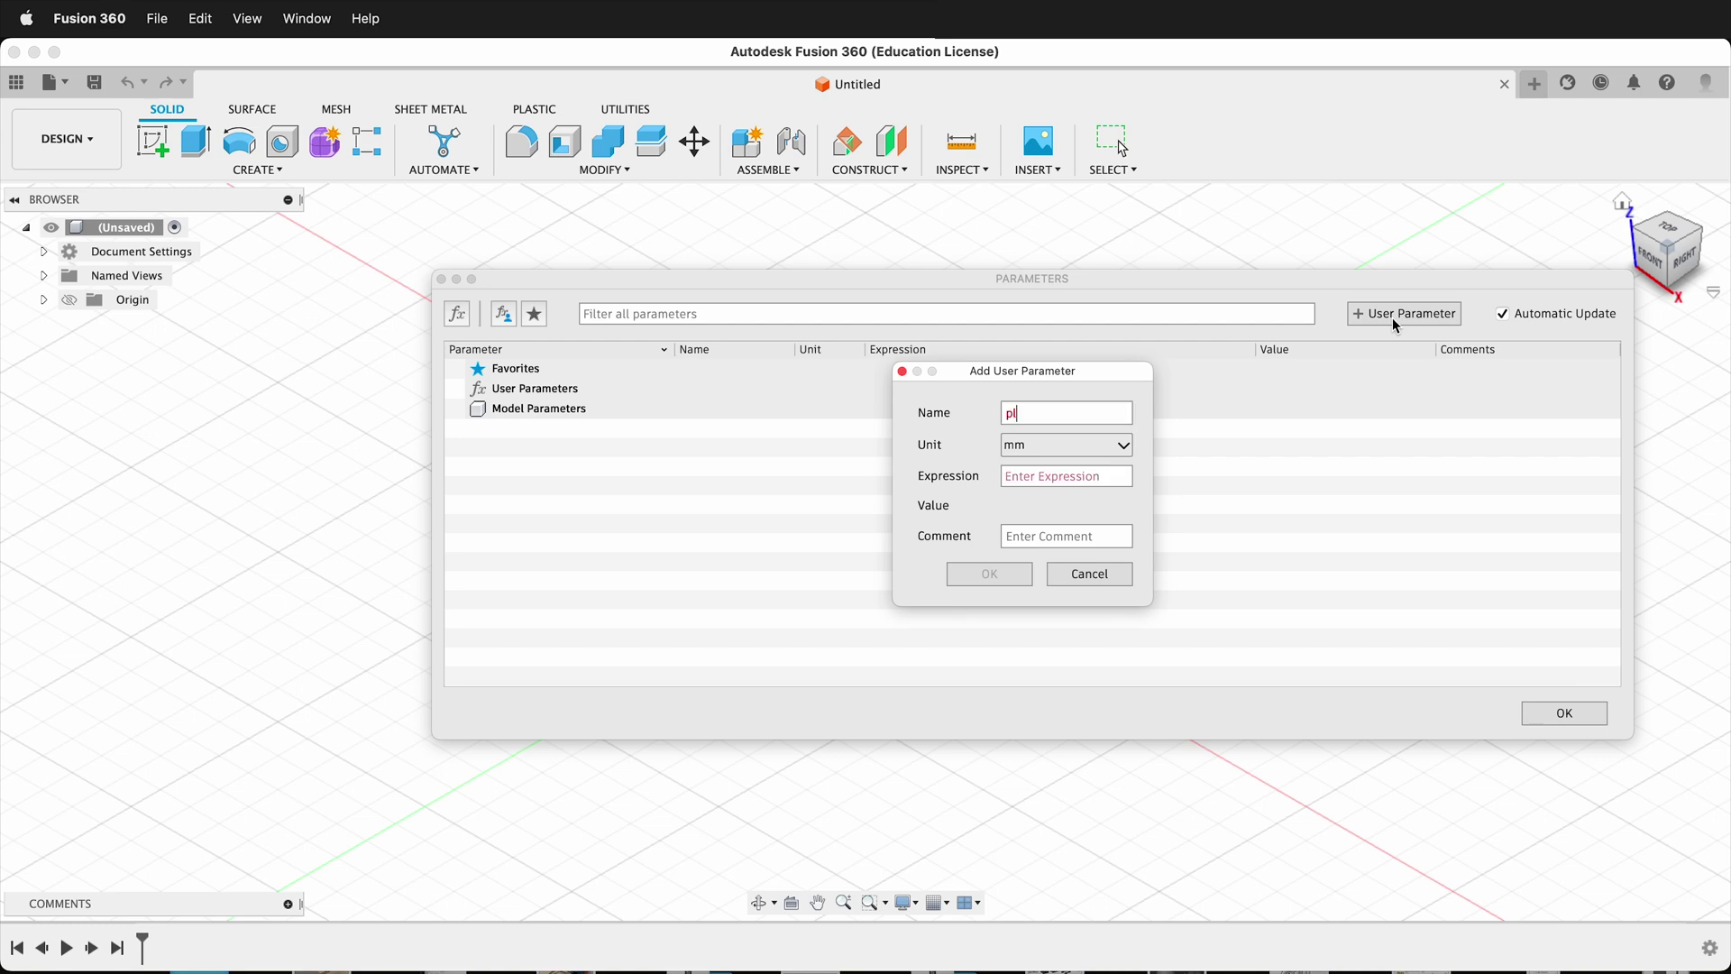
pyautogui.click(1067, 476)
pyautogui.write('18')
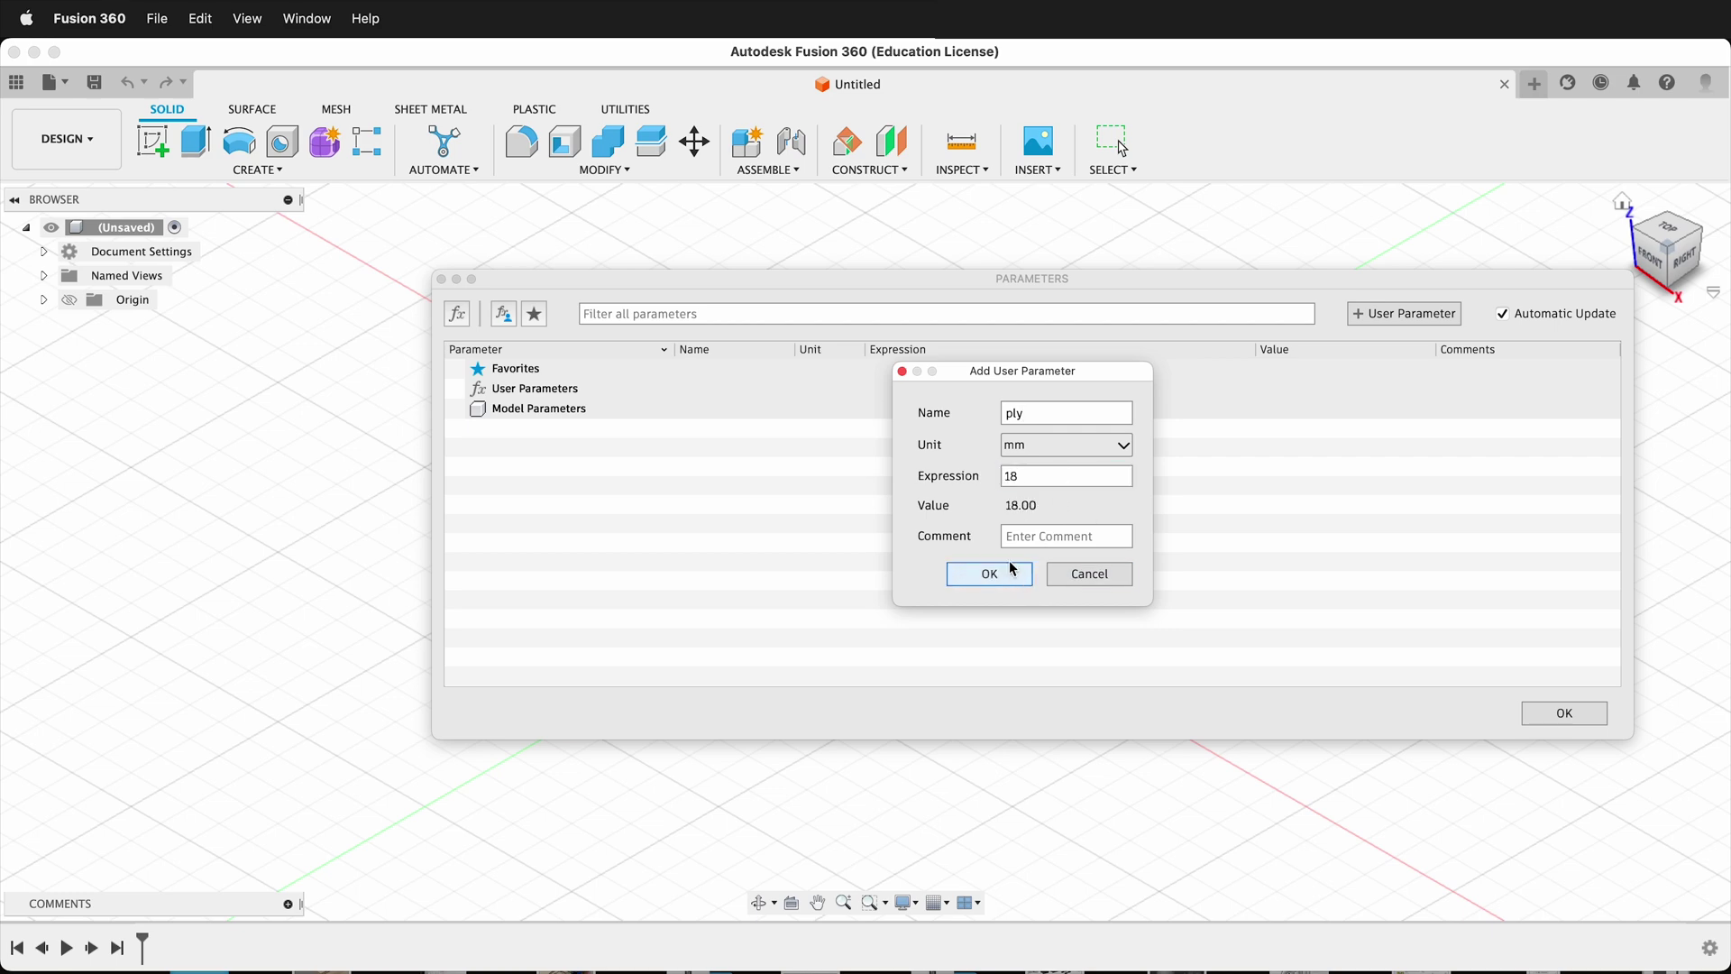
pyautogui.click(1024, 534)
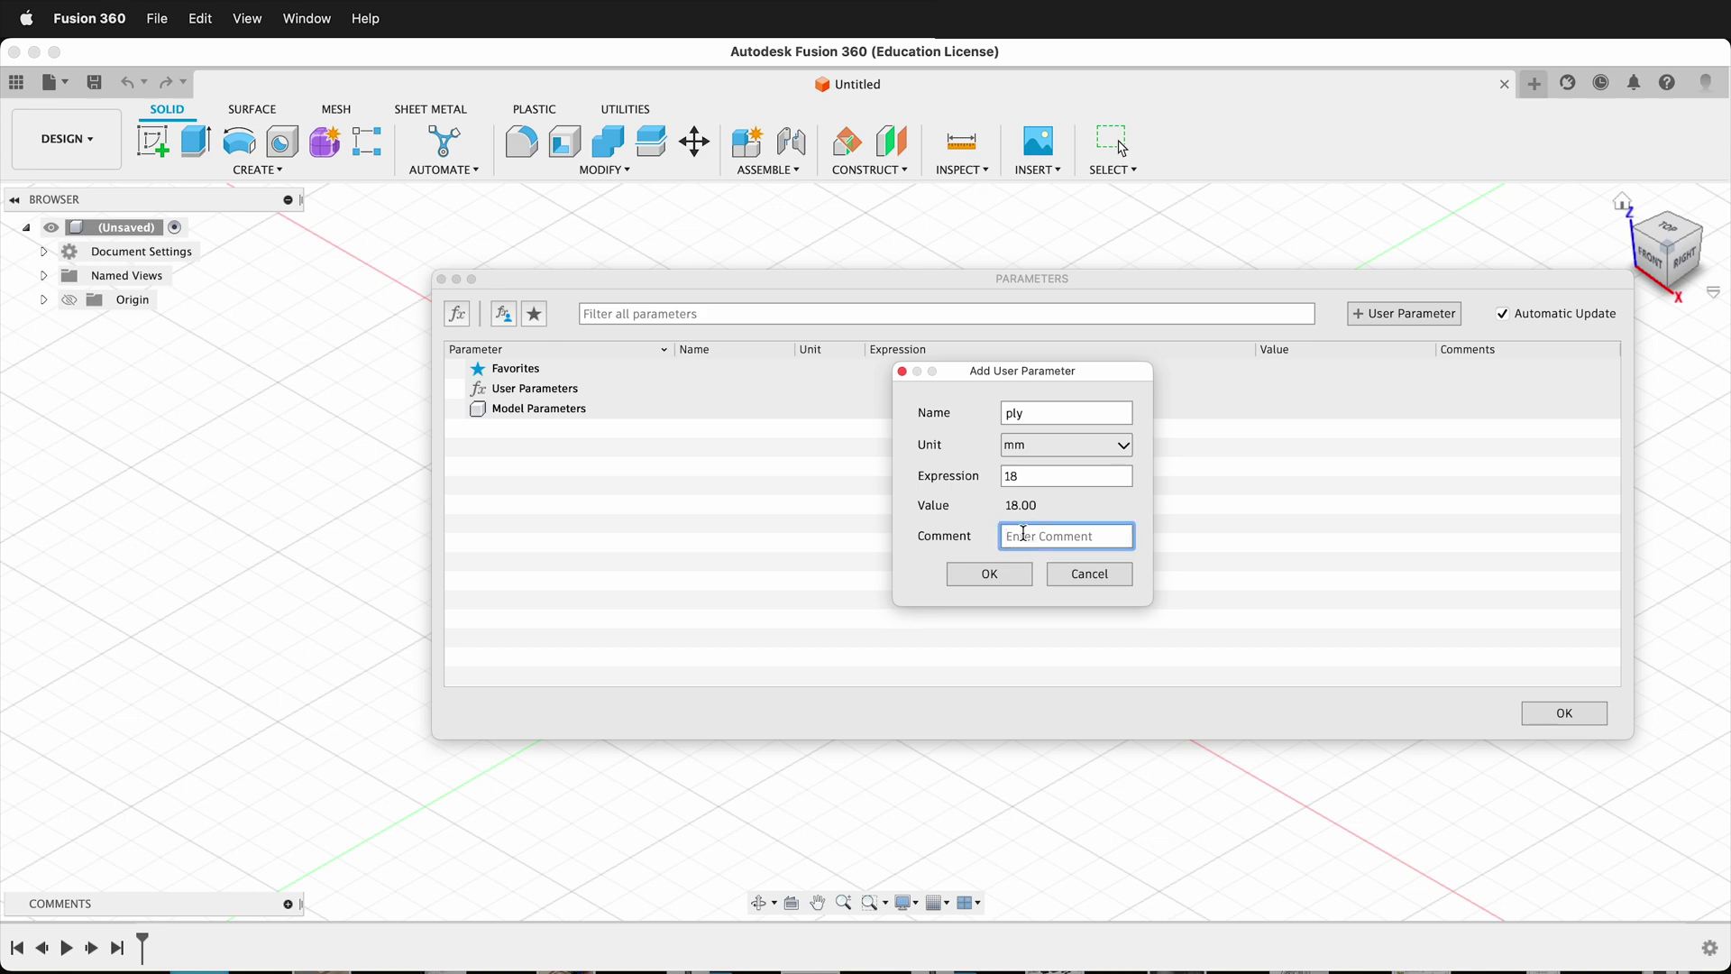
pyautogui.write('3/4 in equivilant')
pyautogui.click(967, 574)
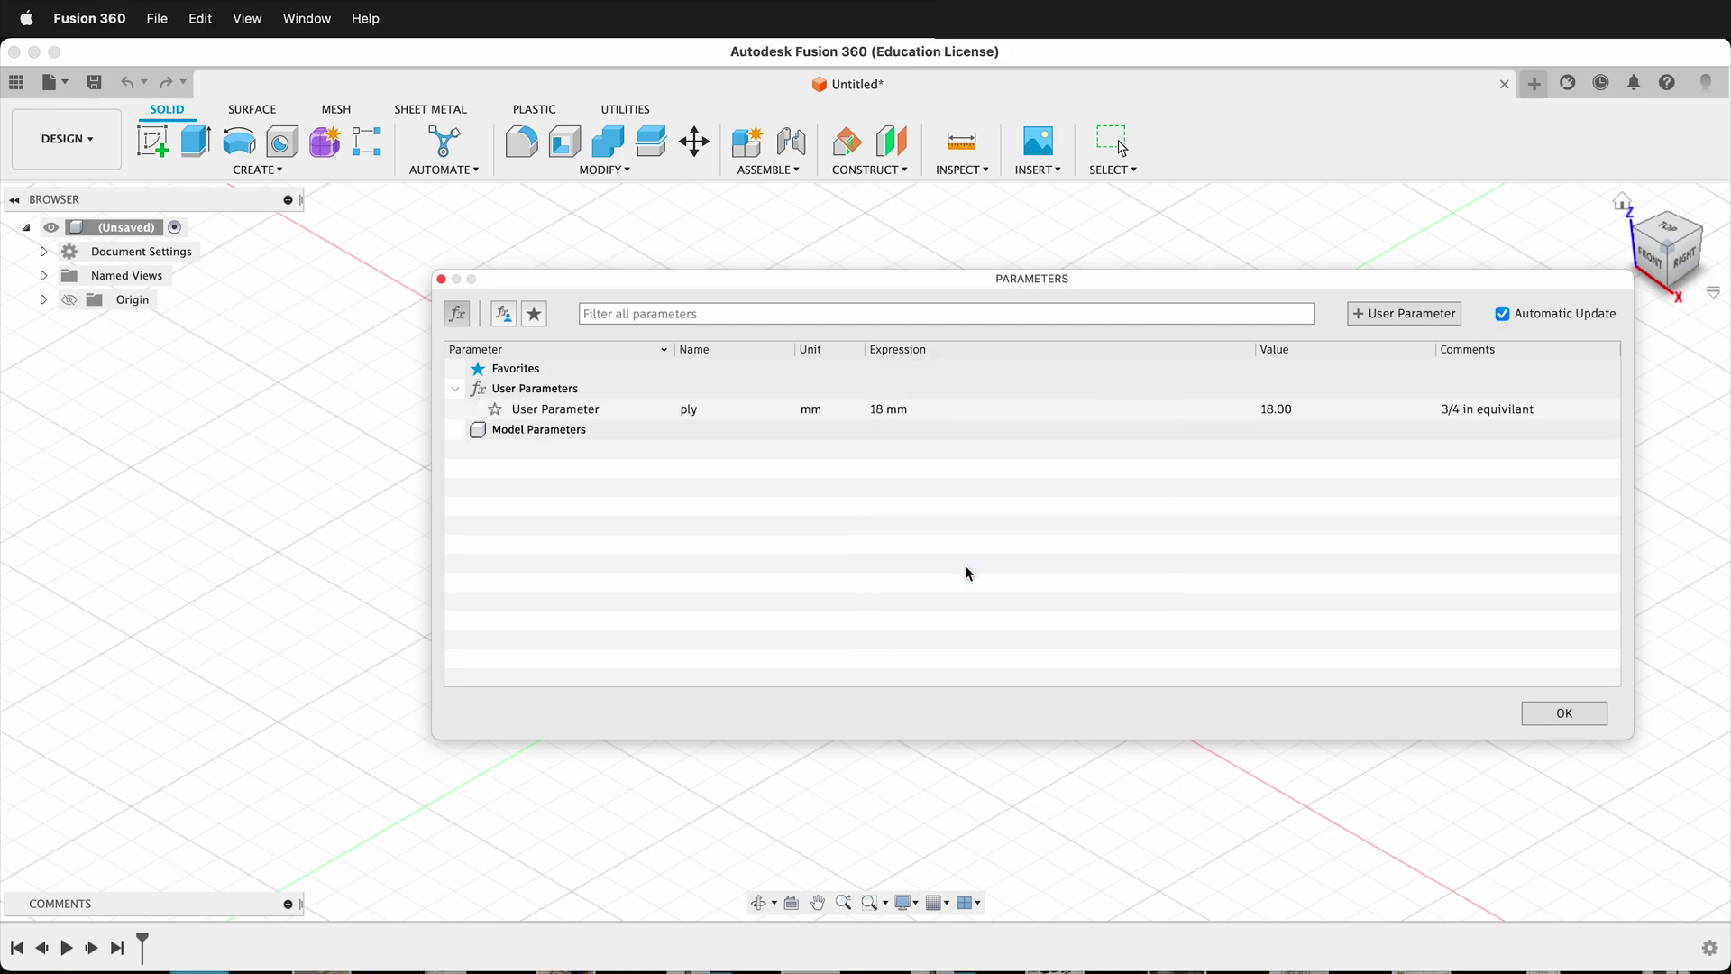
# Add a user parameter named "tolerance" with a value of 0.1 mm
pyautogui.click(1403, 315)
pyautogui.write('tolerance')
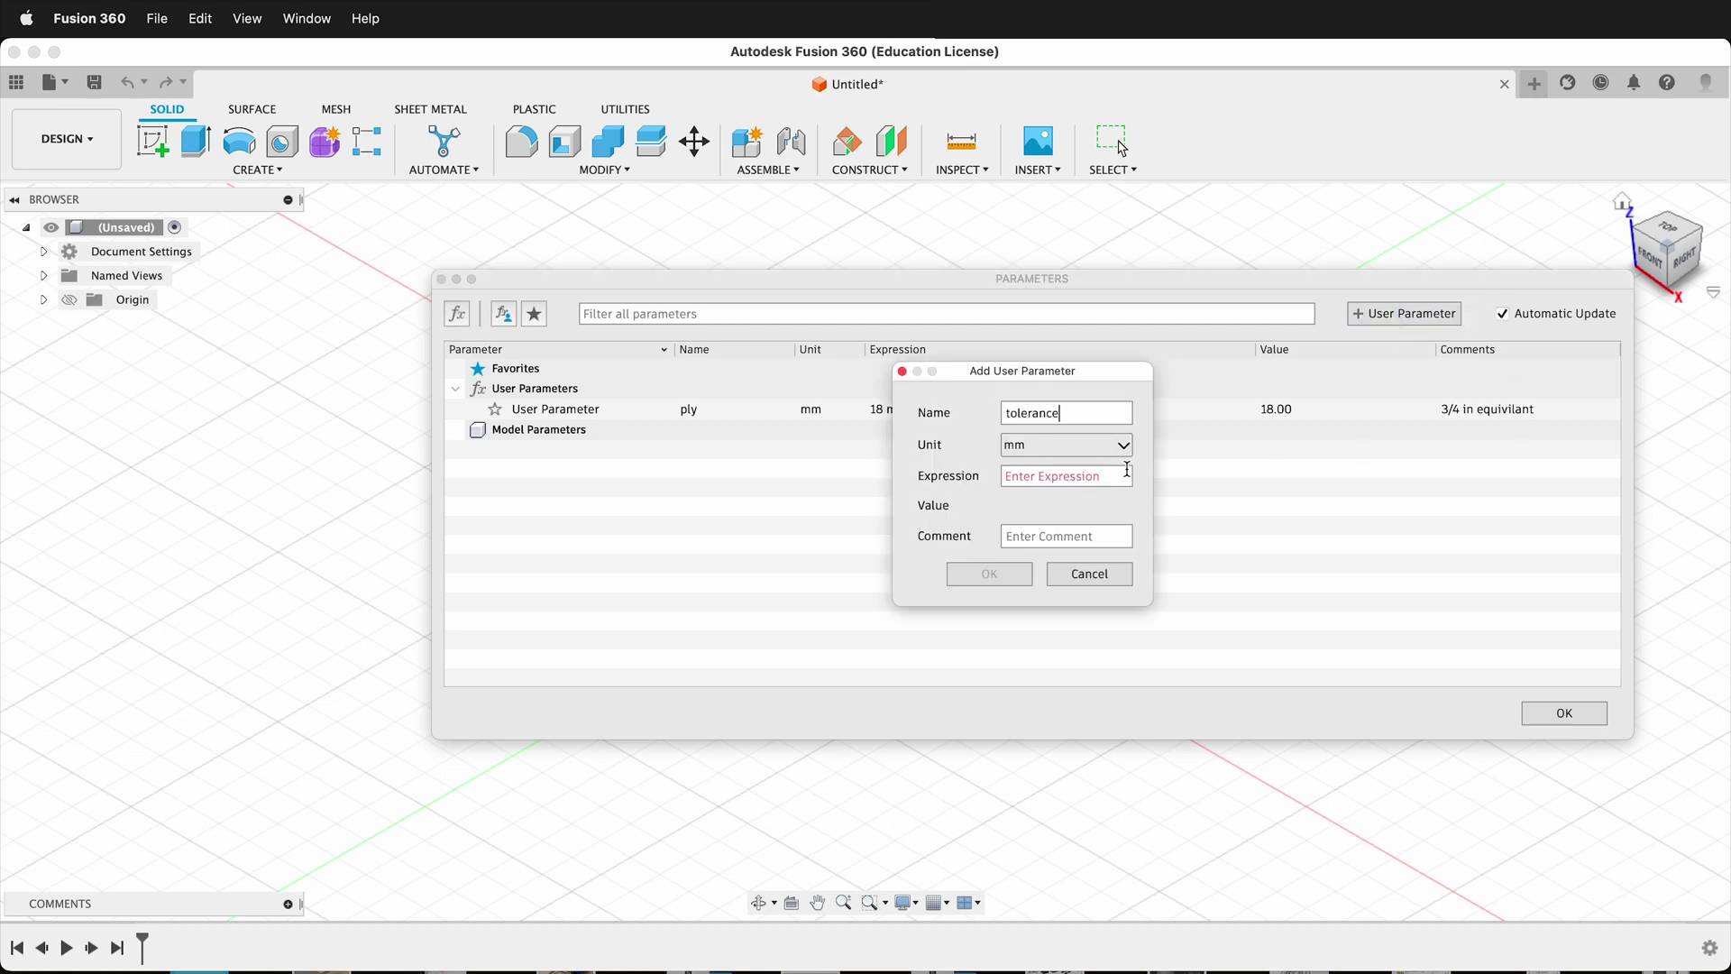
pyautogui.click(1035, 476)
pyautogui.write('.1')
pyautogui.click(997, 571)
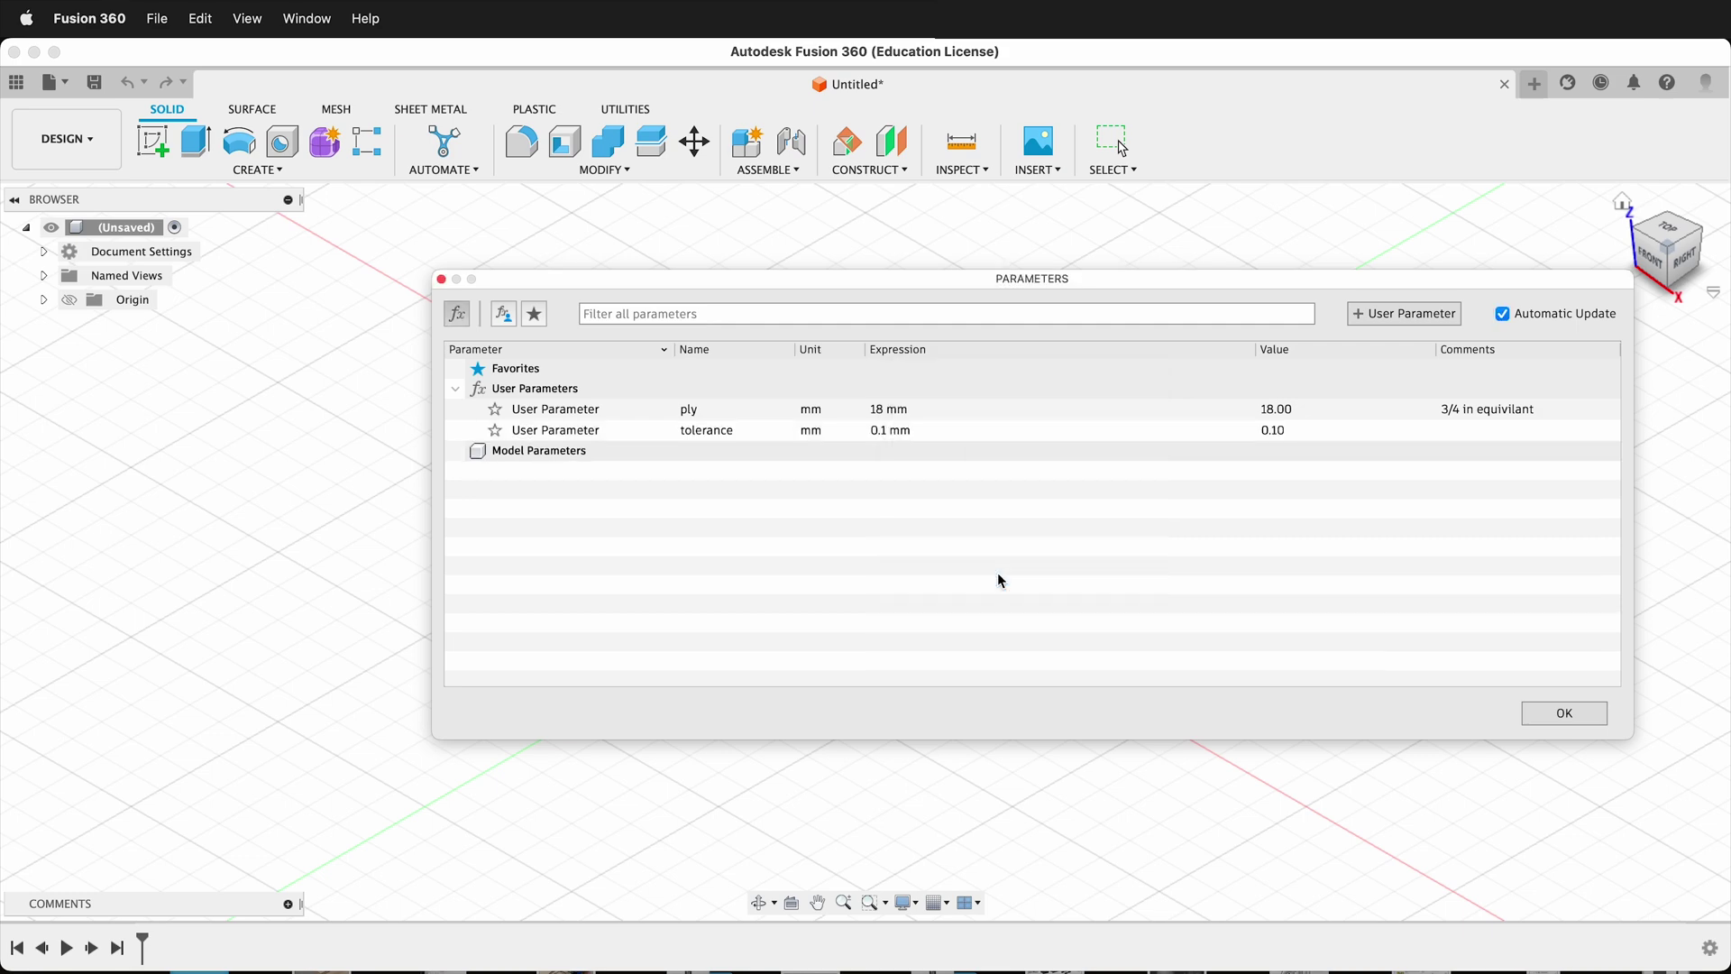
# Add a user parameter named "width" with a value of 500 mm
pyautogui.click(1351, 313)
pyautogui.write('width500')
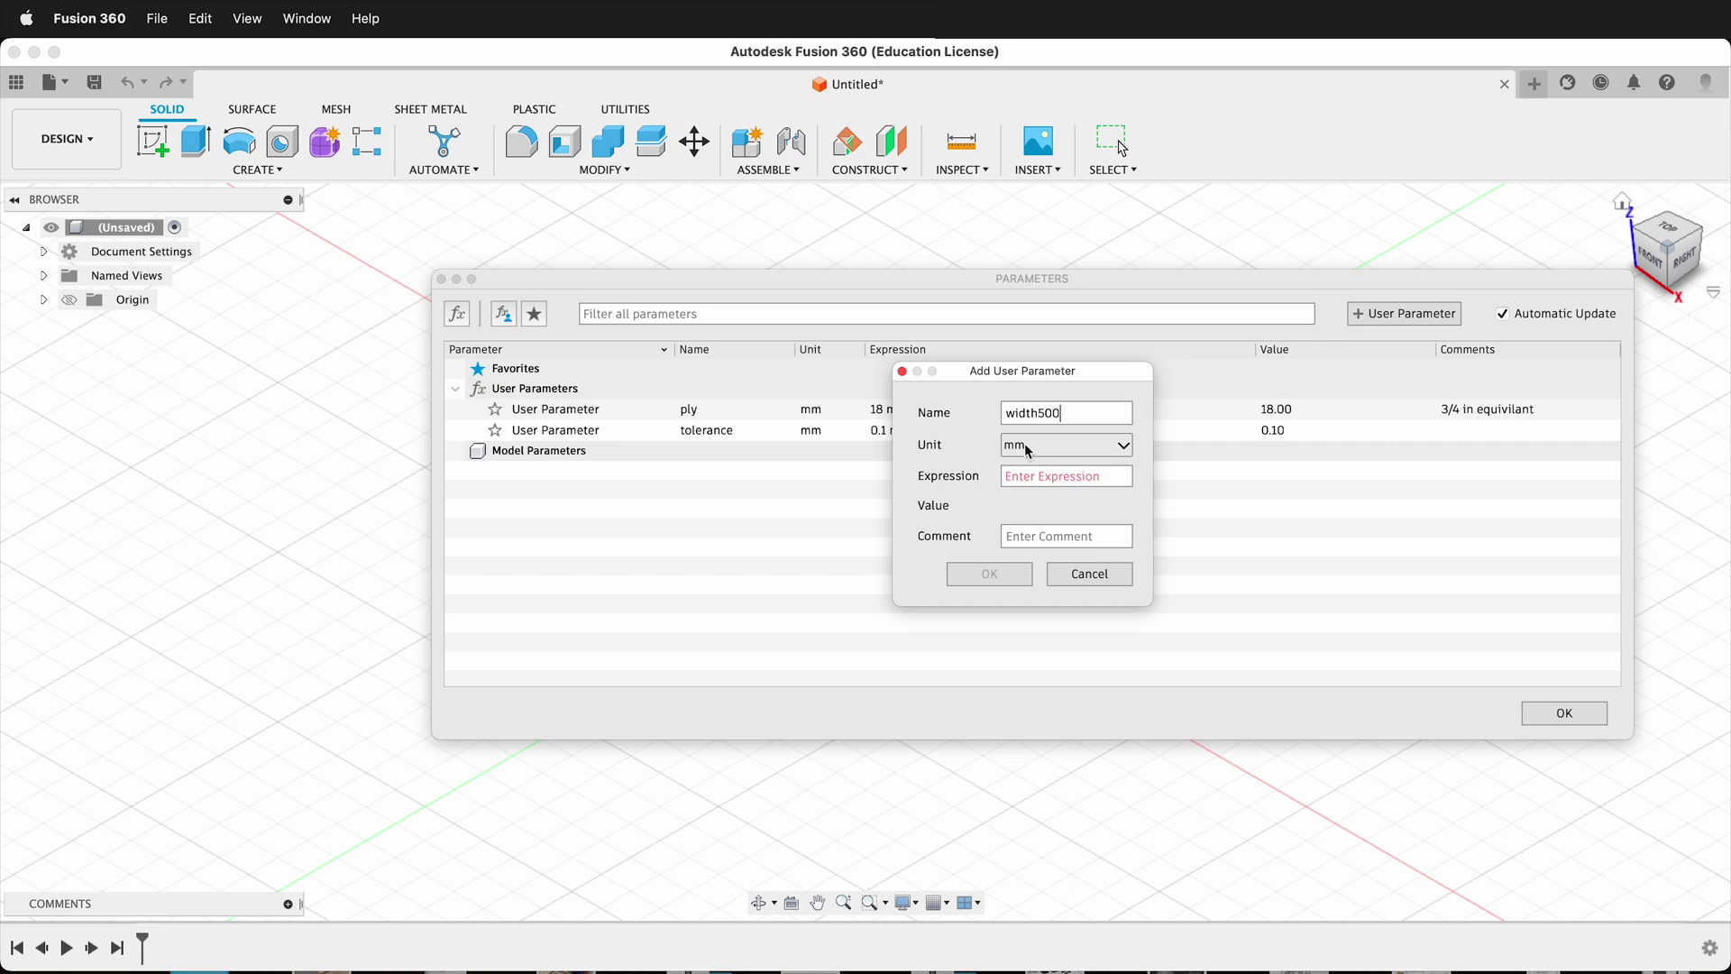
pyautogui.press('BackSpace')
pyautogui.click(1046, 476)
pyautogui.write('500')
pyautogui.click(983, 575)
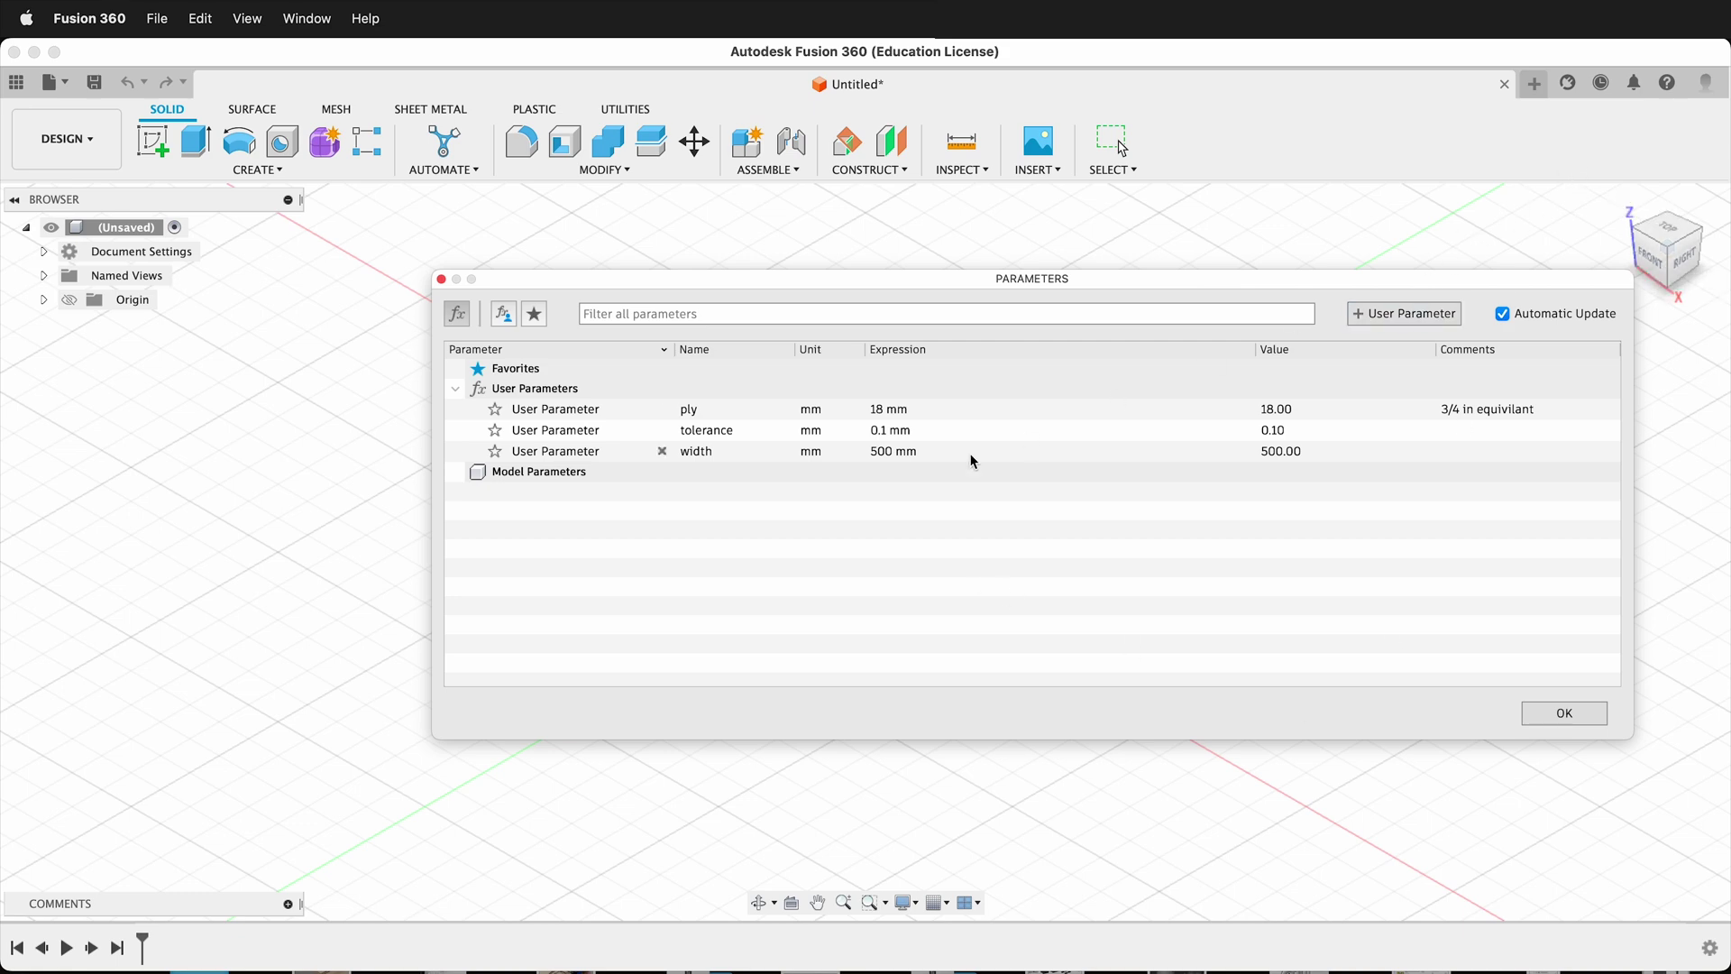
# Add a user parameter named "height" with a value of 600 mm
pyautogui.click(1401, 314)
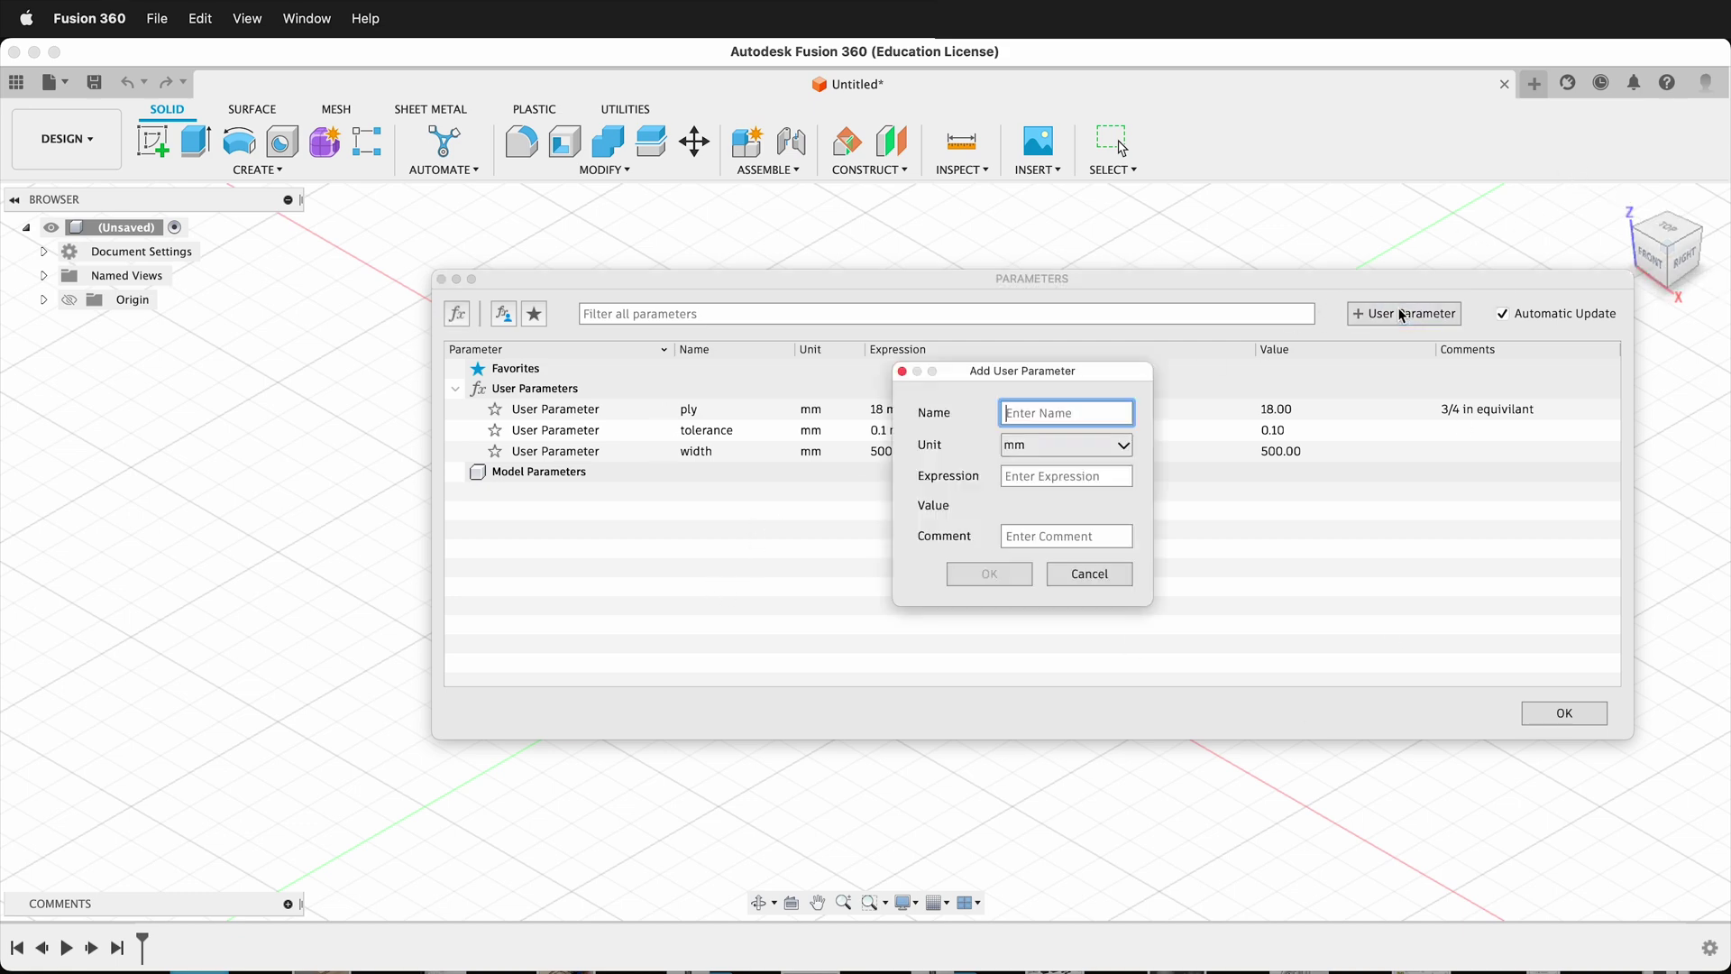
pyautogui.write('height')
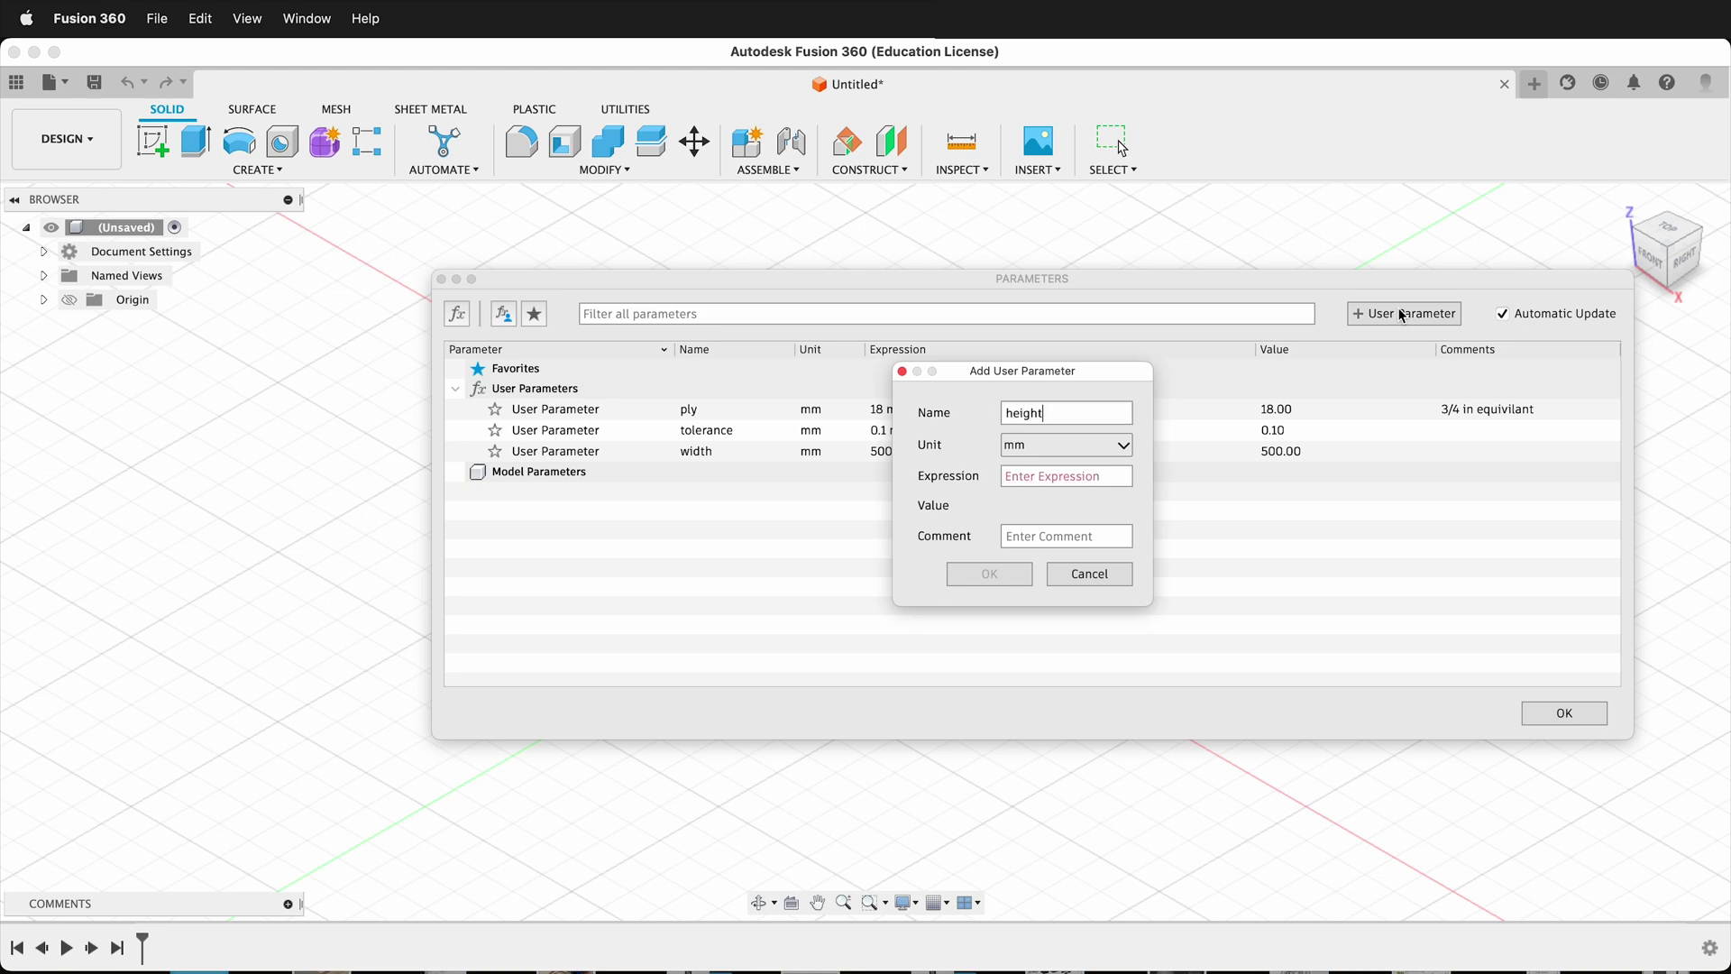
pyautogui.click(1061, 478)
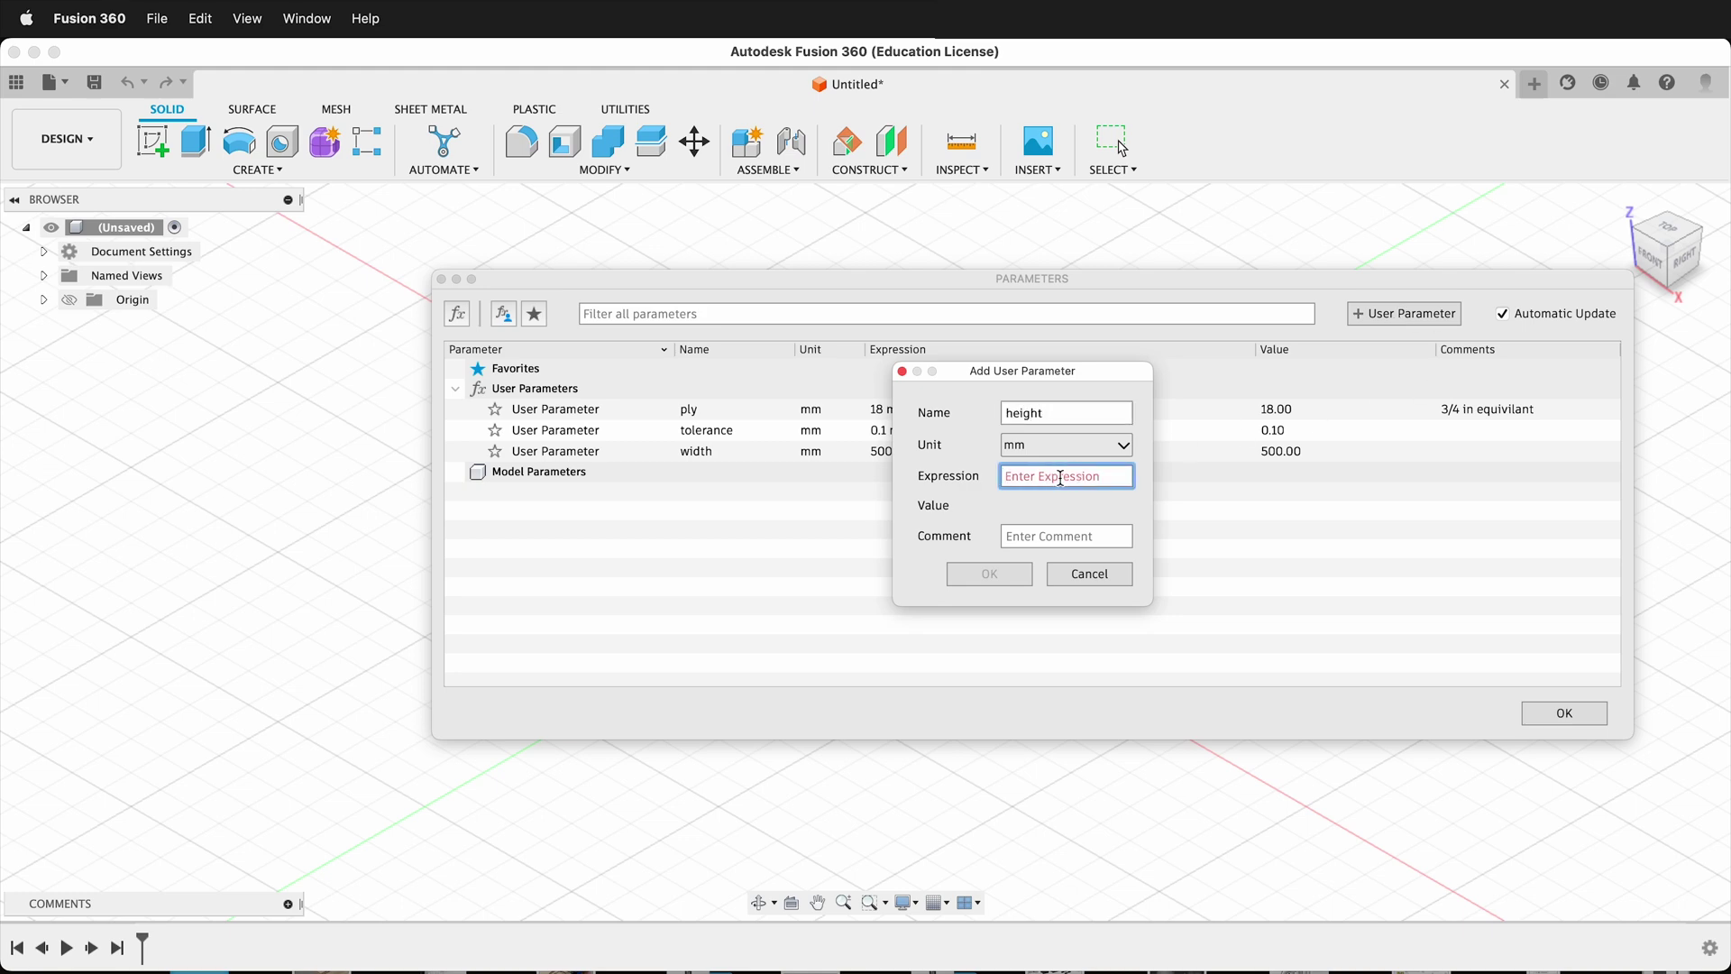
pyautogui.write('690')
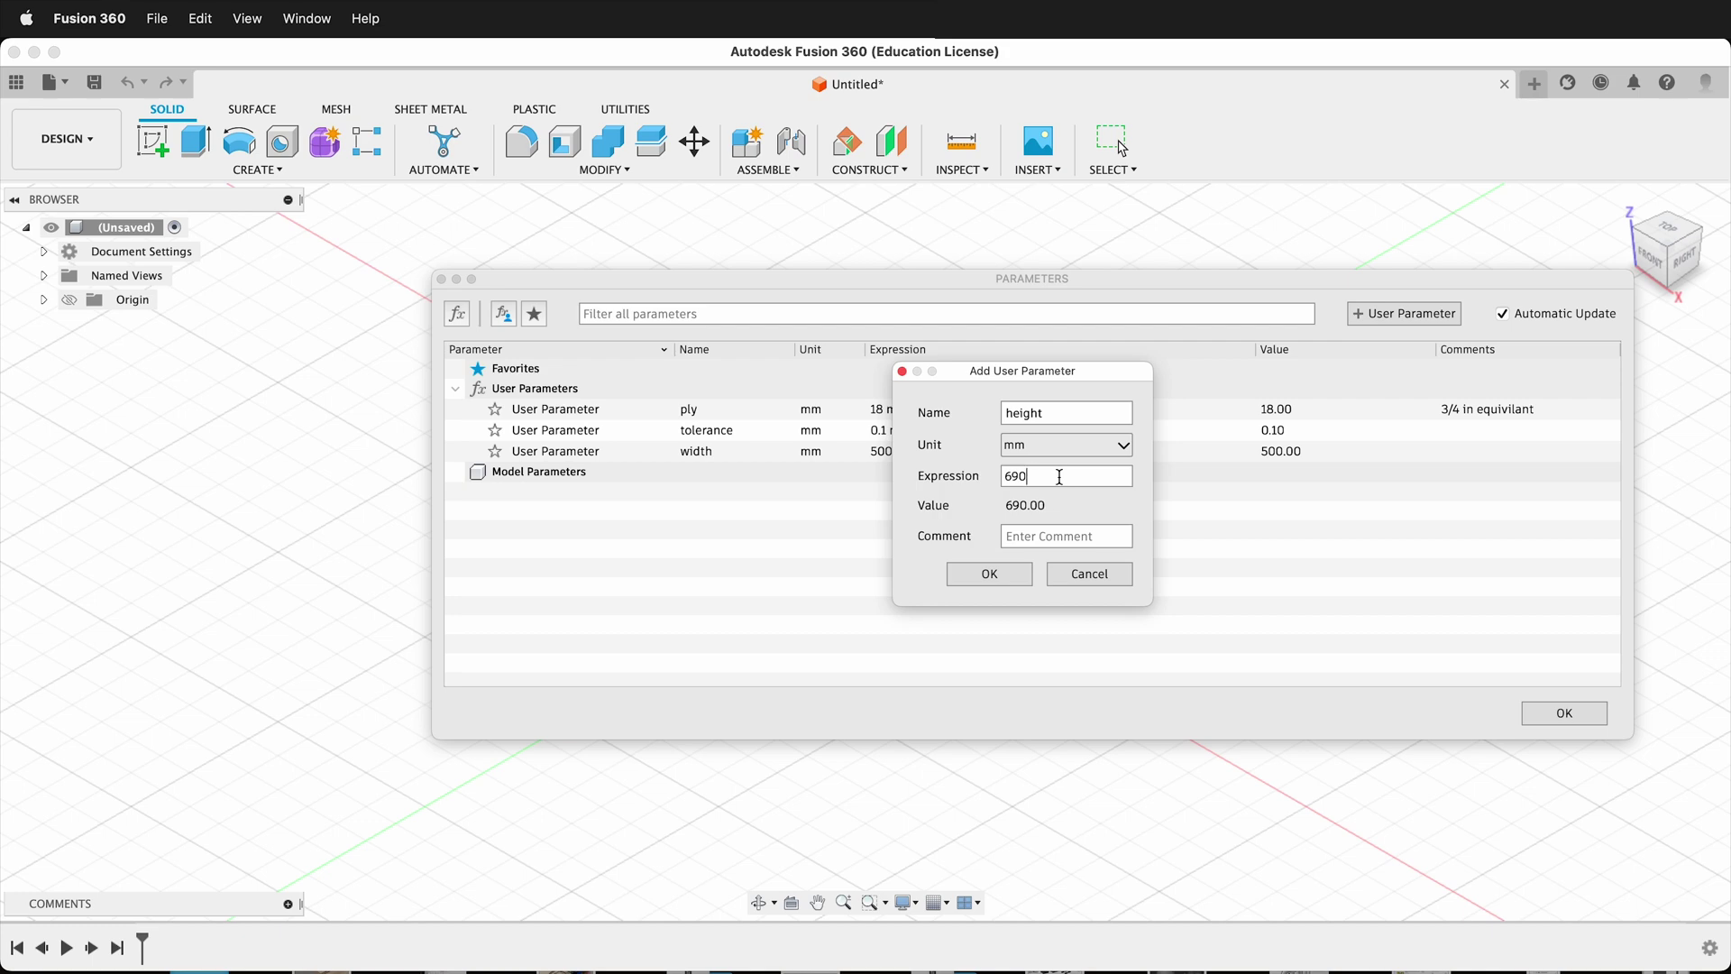
pyautogui.press('BackSpace')
pyautogui.press('BackSpace')
pyautogui.write('00')
pyautogui.click(989, 573)
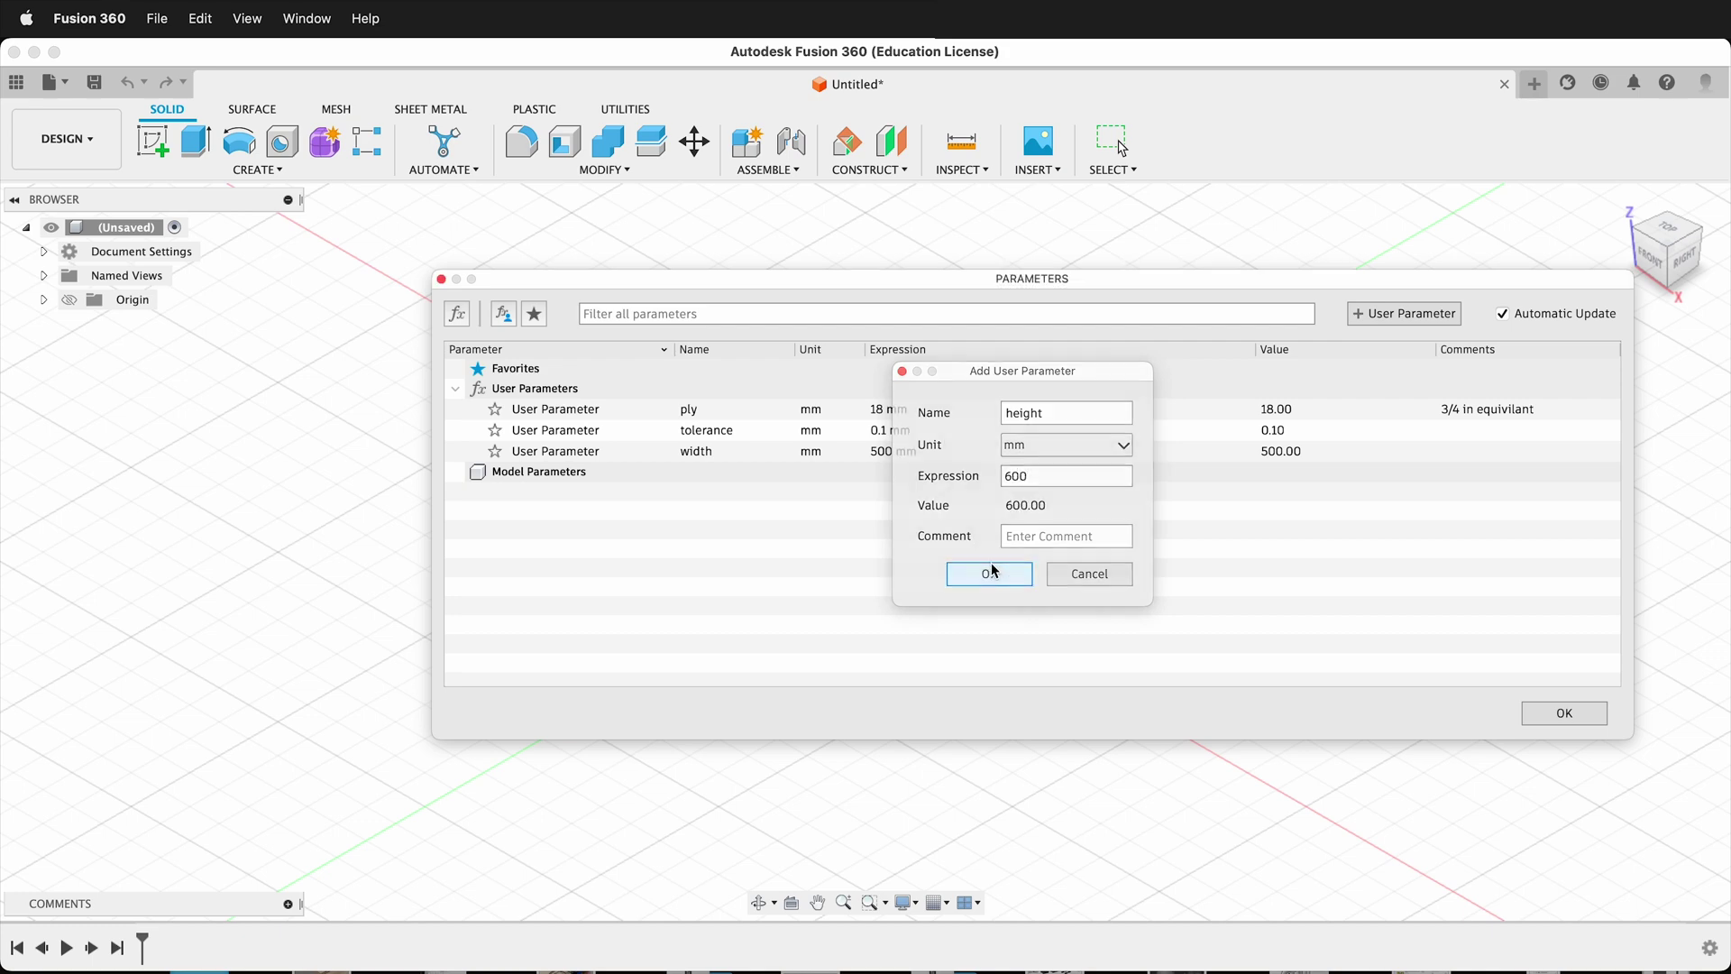
# Add a user parameter named "depth" with a value of 300 mm and close the parameter list
pyautogui.click(1406, 316)
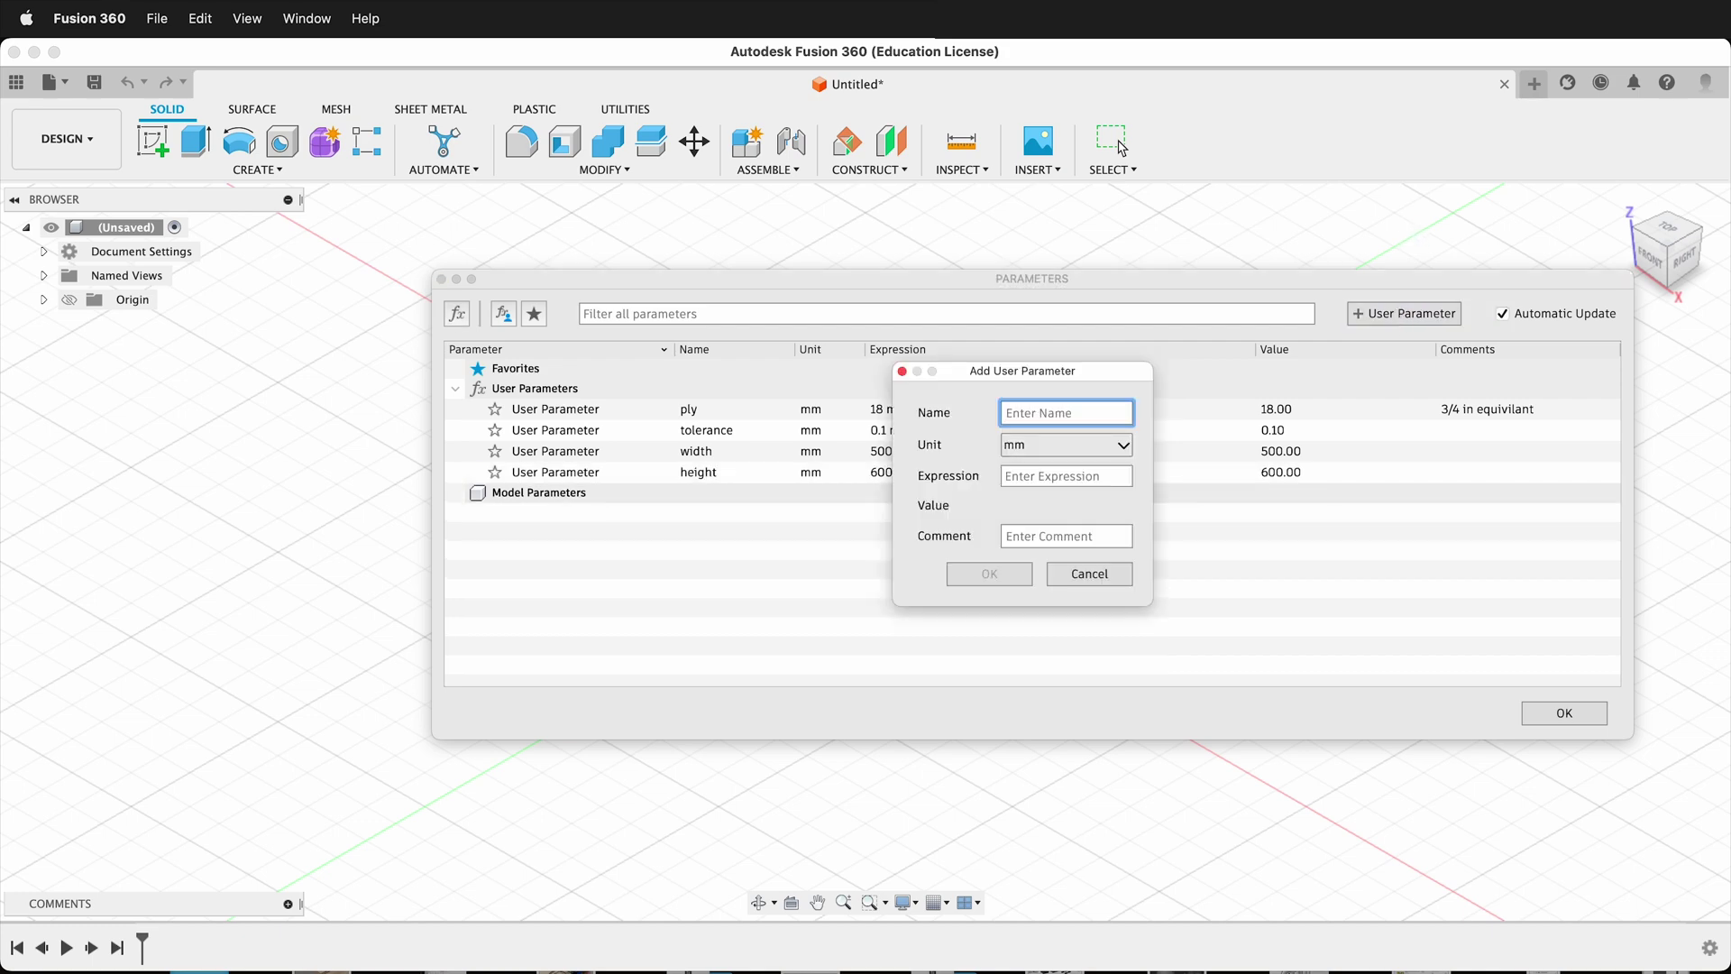
pyautogui.write('dep')
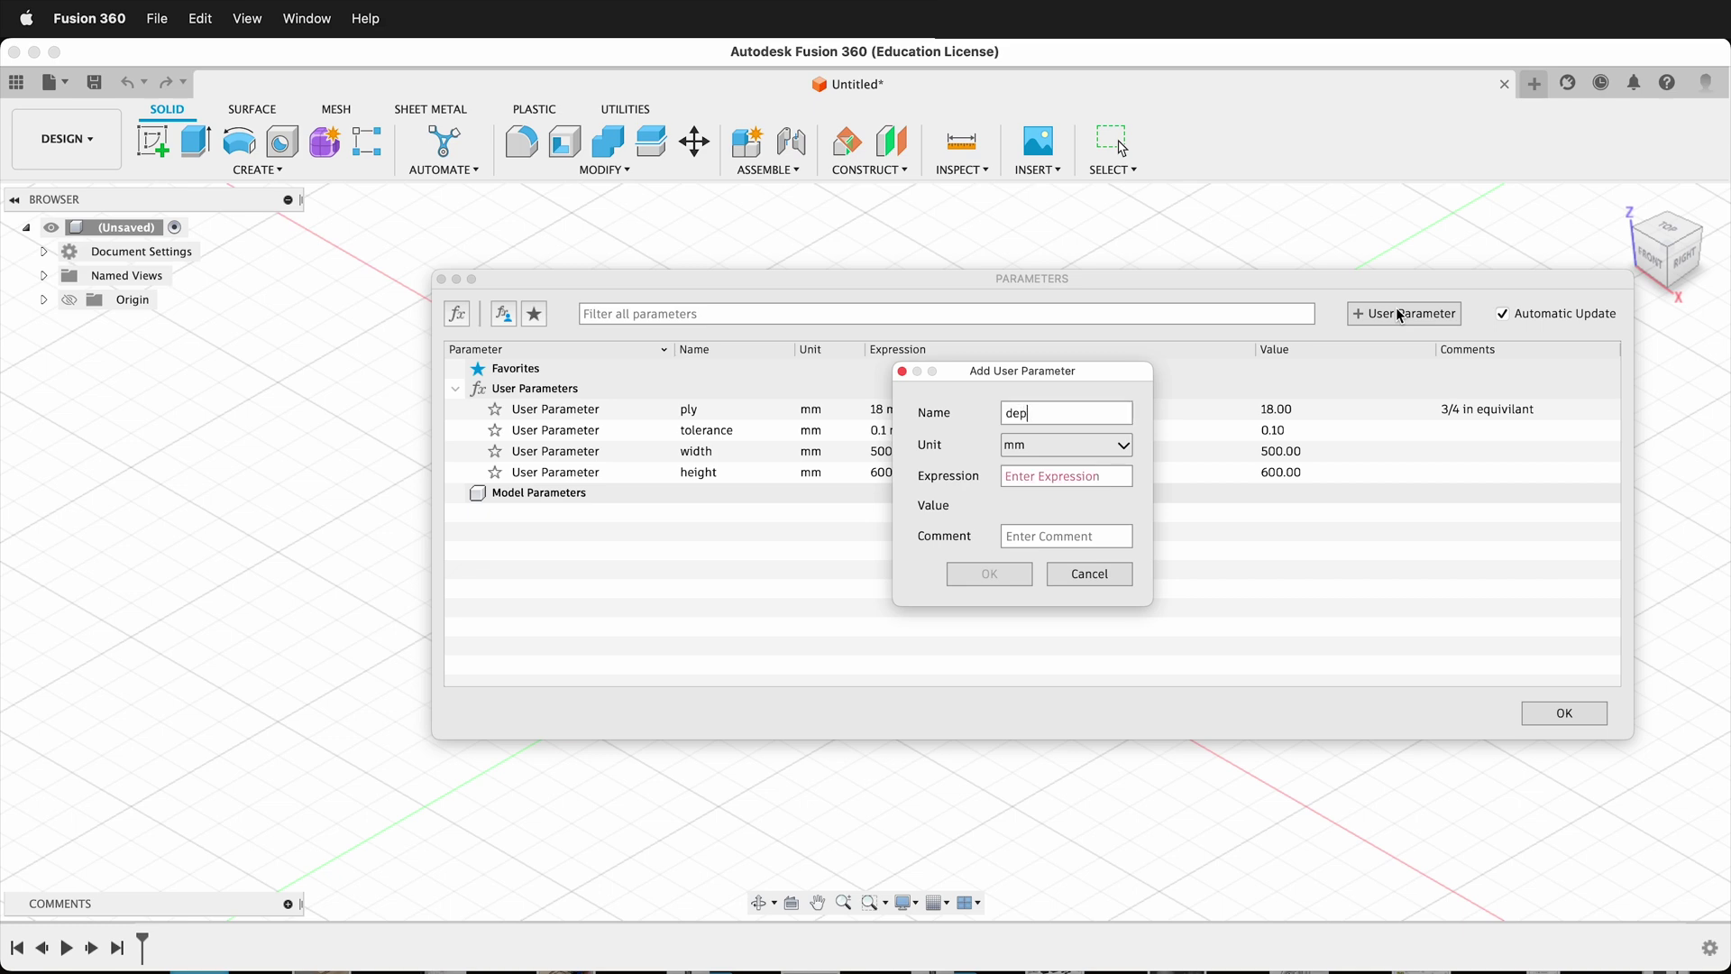
pyautogui.write('th')
pyautogui.click(1045, 473)
pyautogui.write('300')
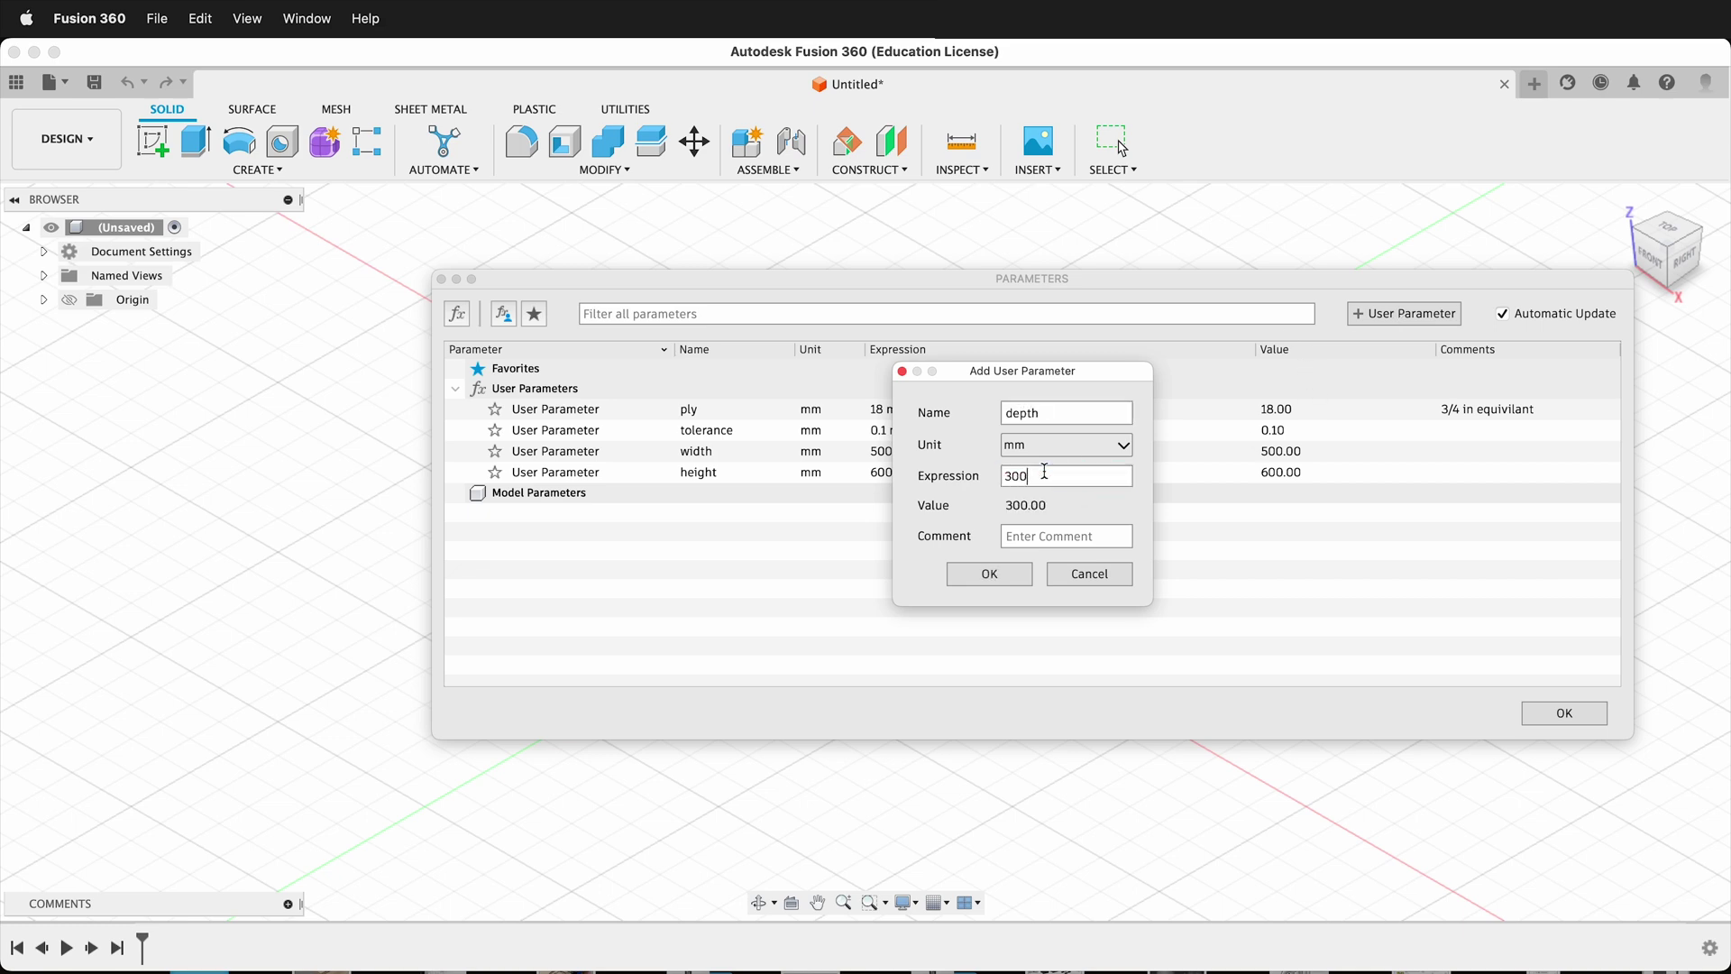
pyautogui.click(991, 574)
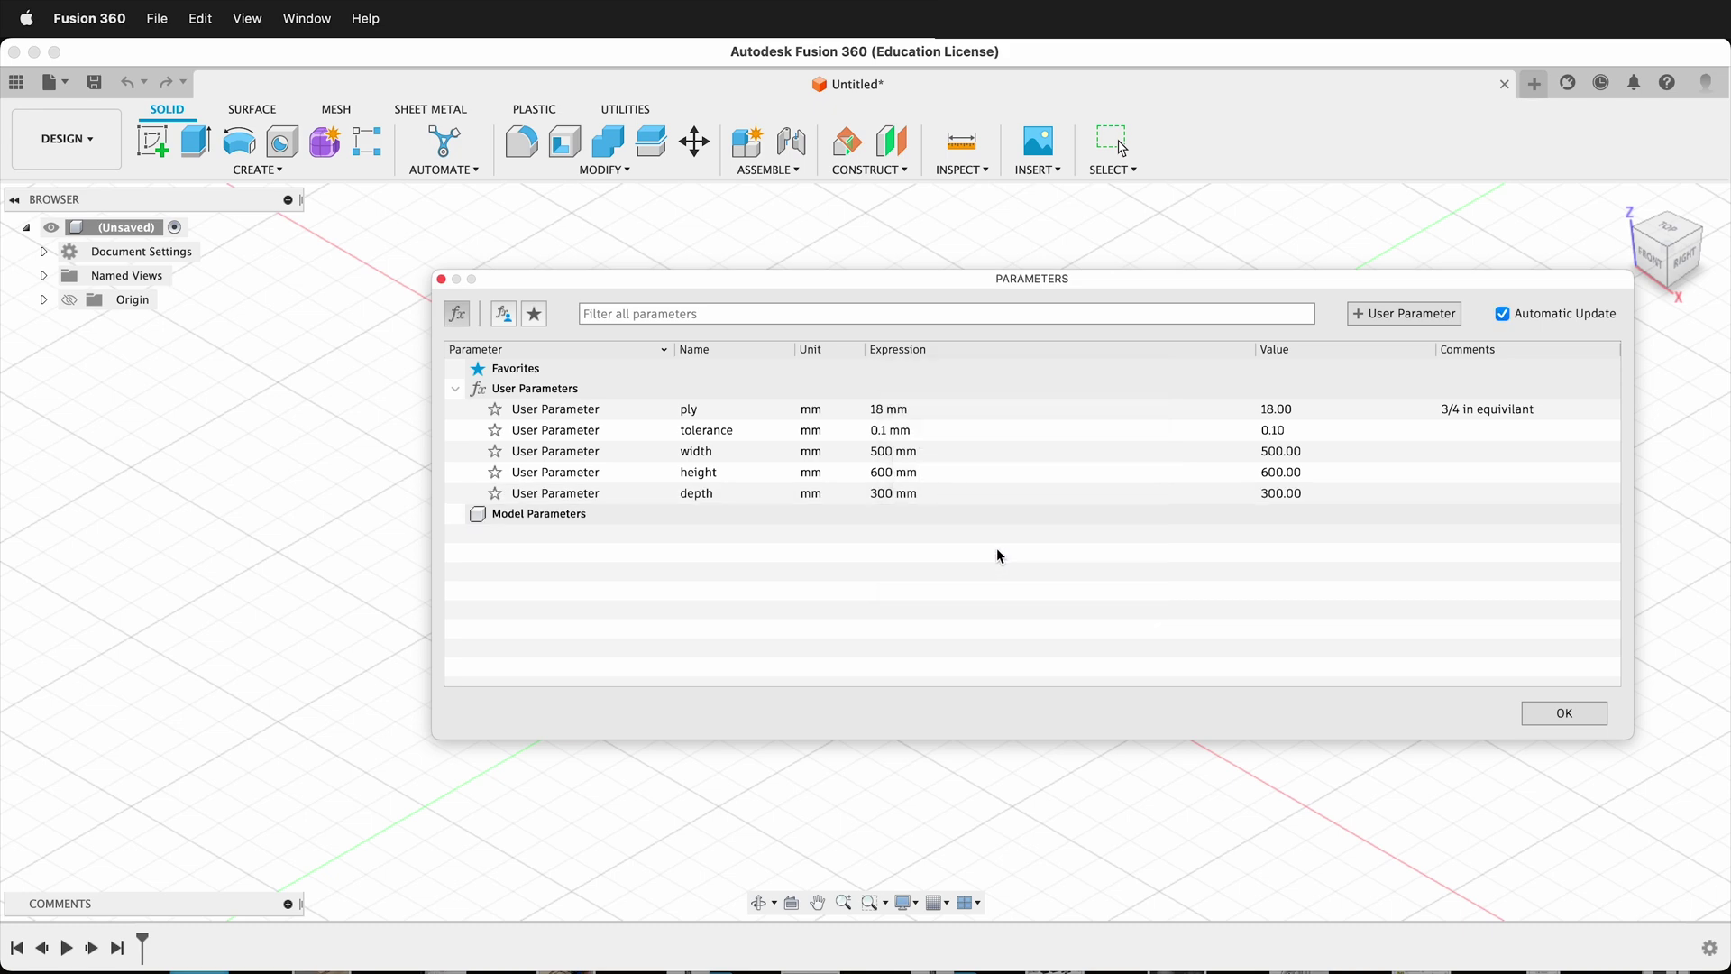
pyautogui.click(1549, 717)
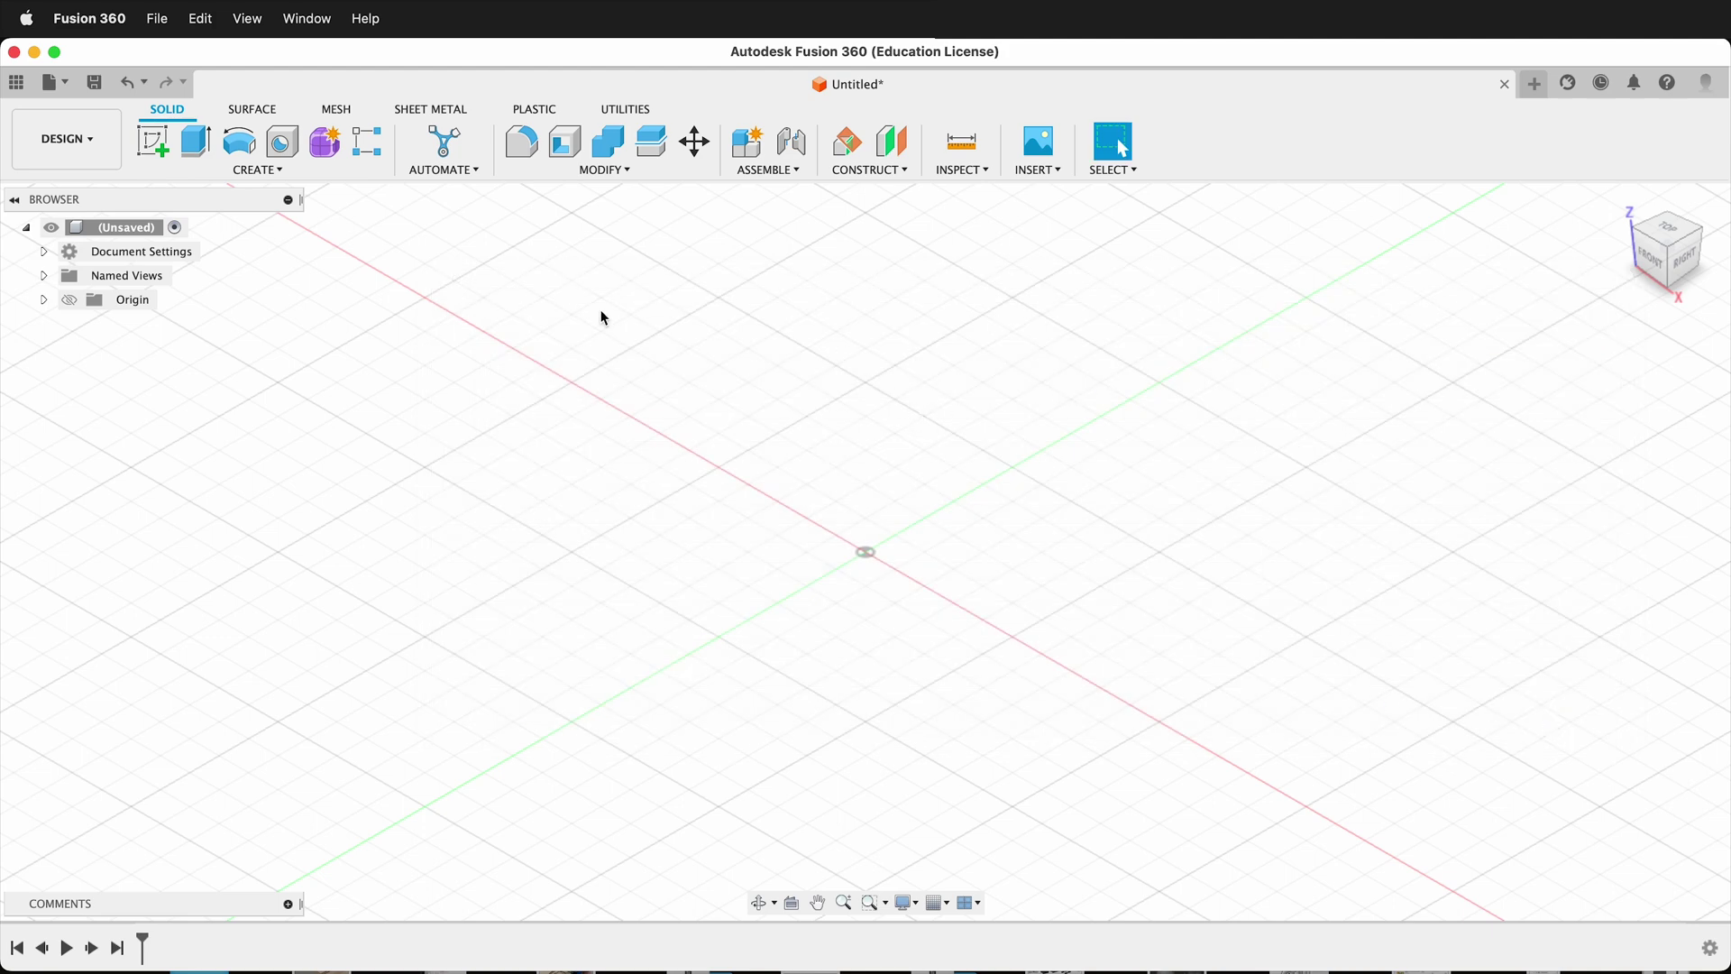
# Create a new internal component named "side" and keep it activated
pyautogui.click(273, 172)
pyautogui.click(228, 183)
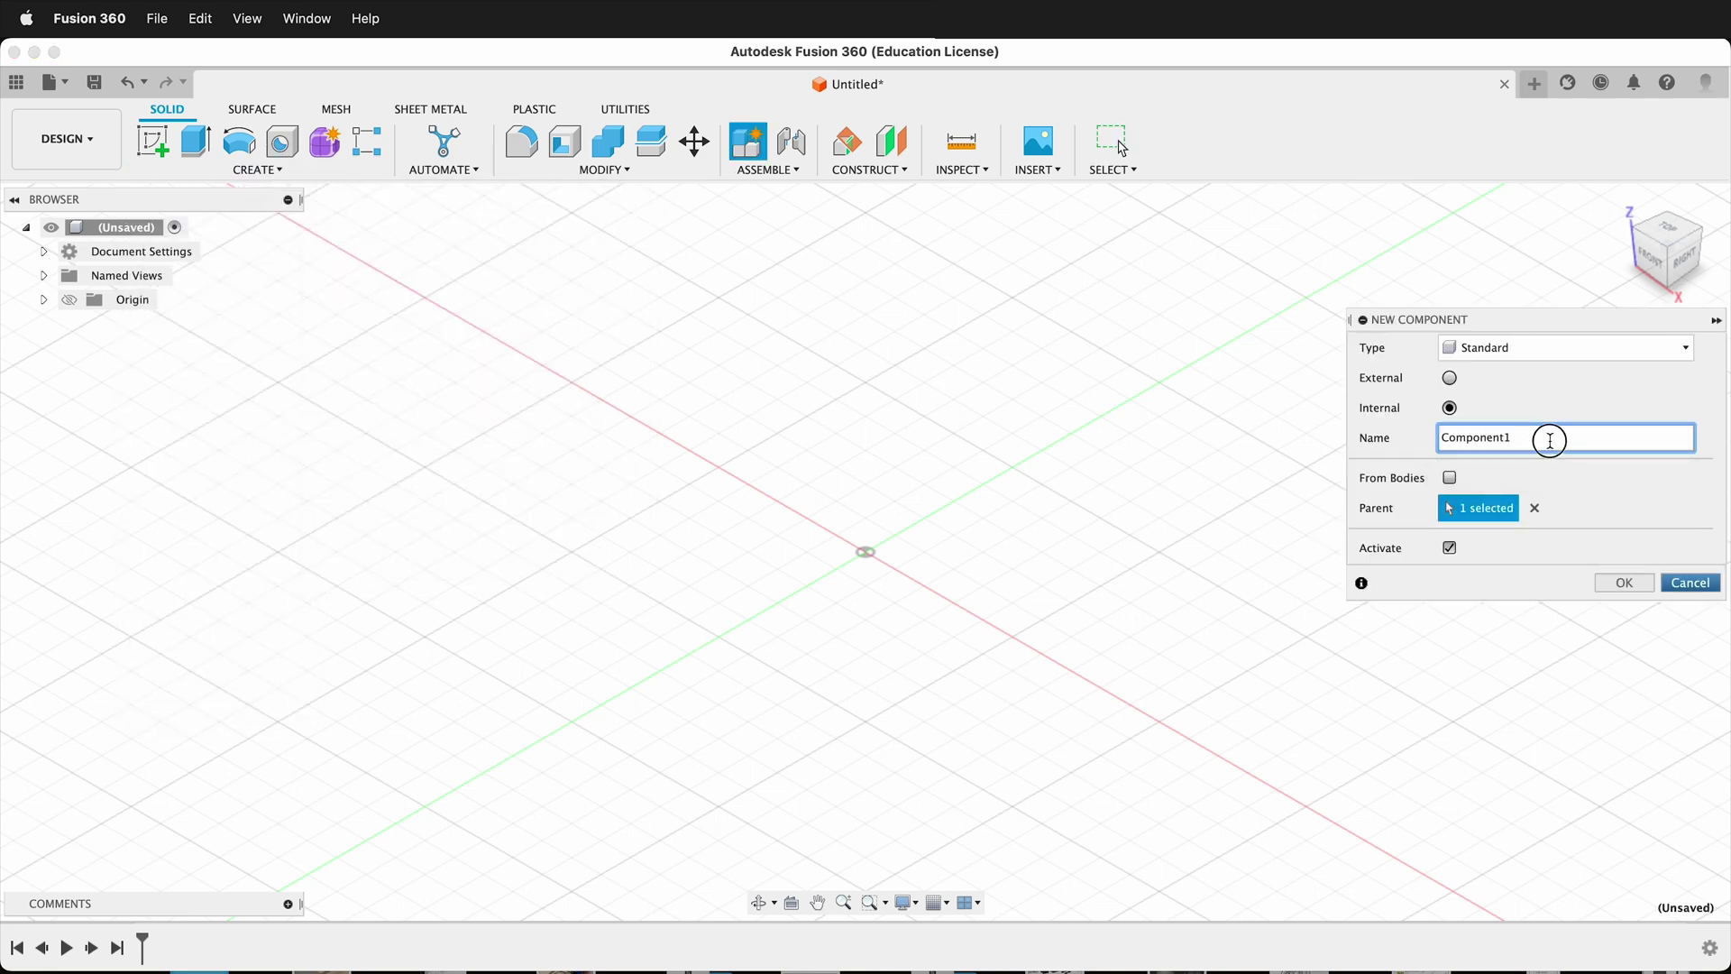
pyautogui.doubleClick(1542, 442)
pyautogui.write('side')
pyautogui.click(1626, 584)
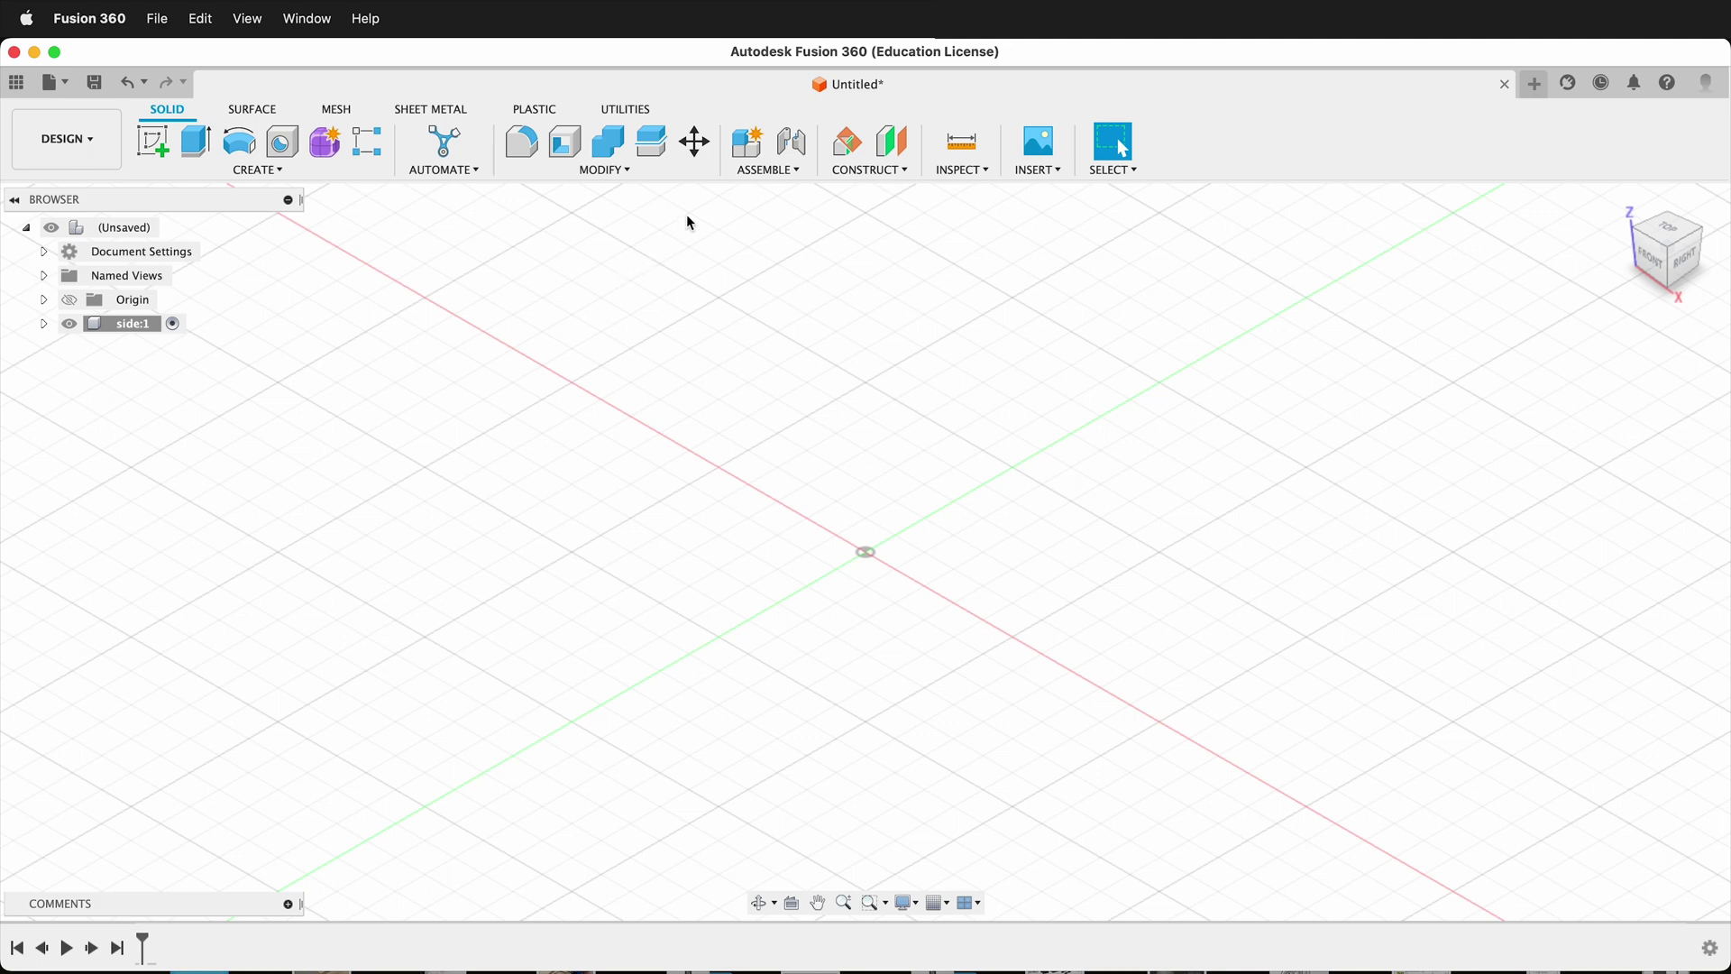
# Create a construction plane offset from the YZ plane by width/2
pyautogui.click(894, 145)
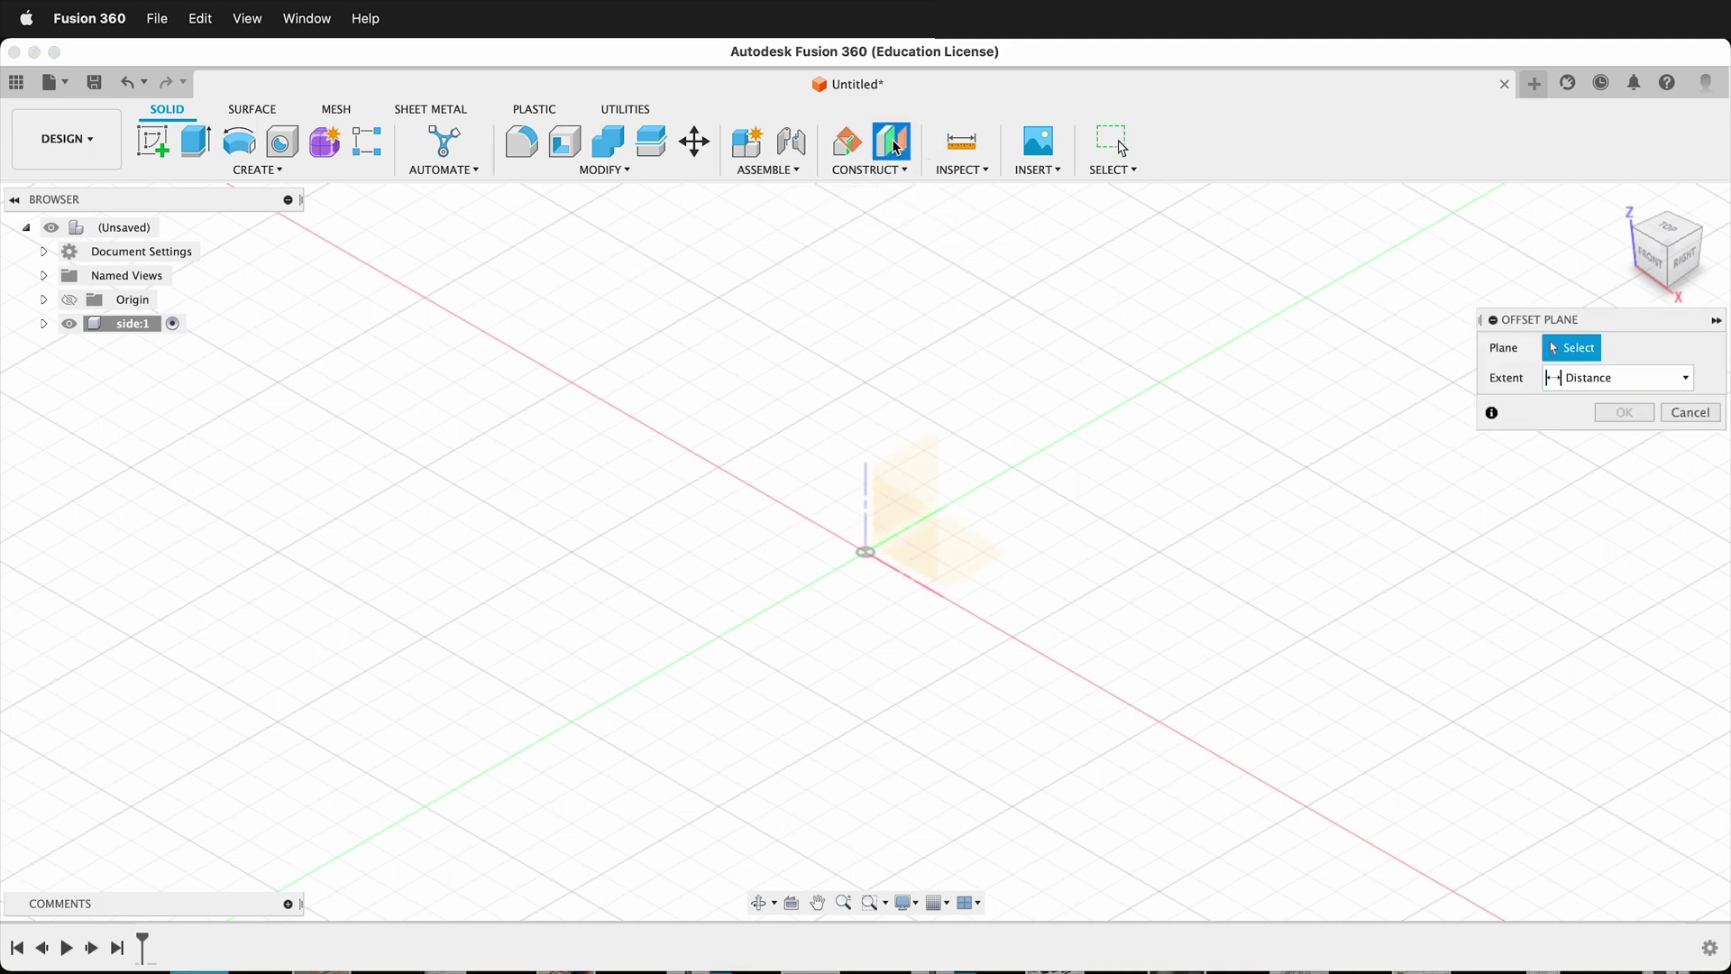
pyautogui.click(916, 465)
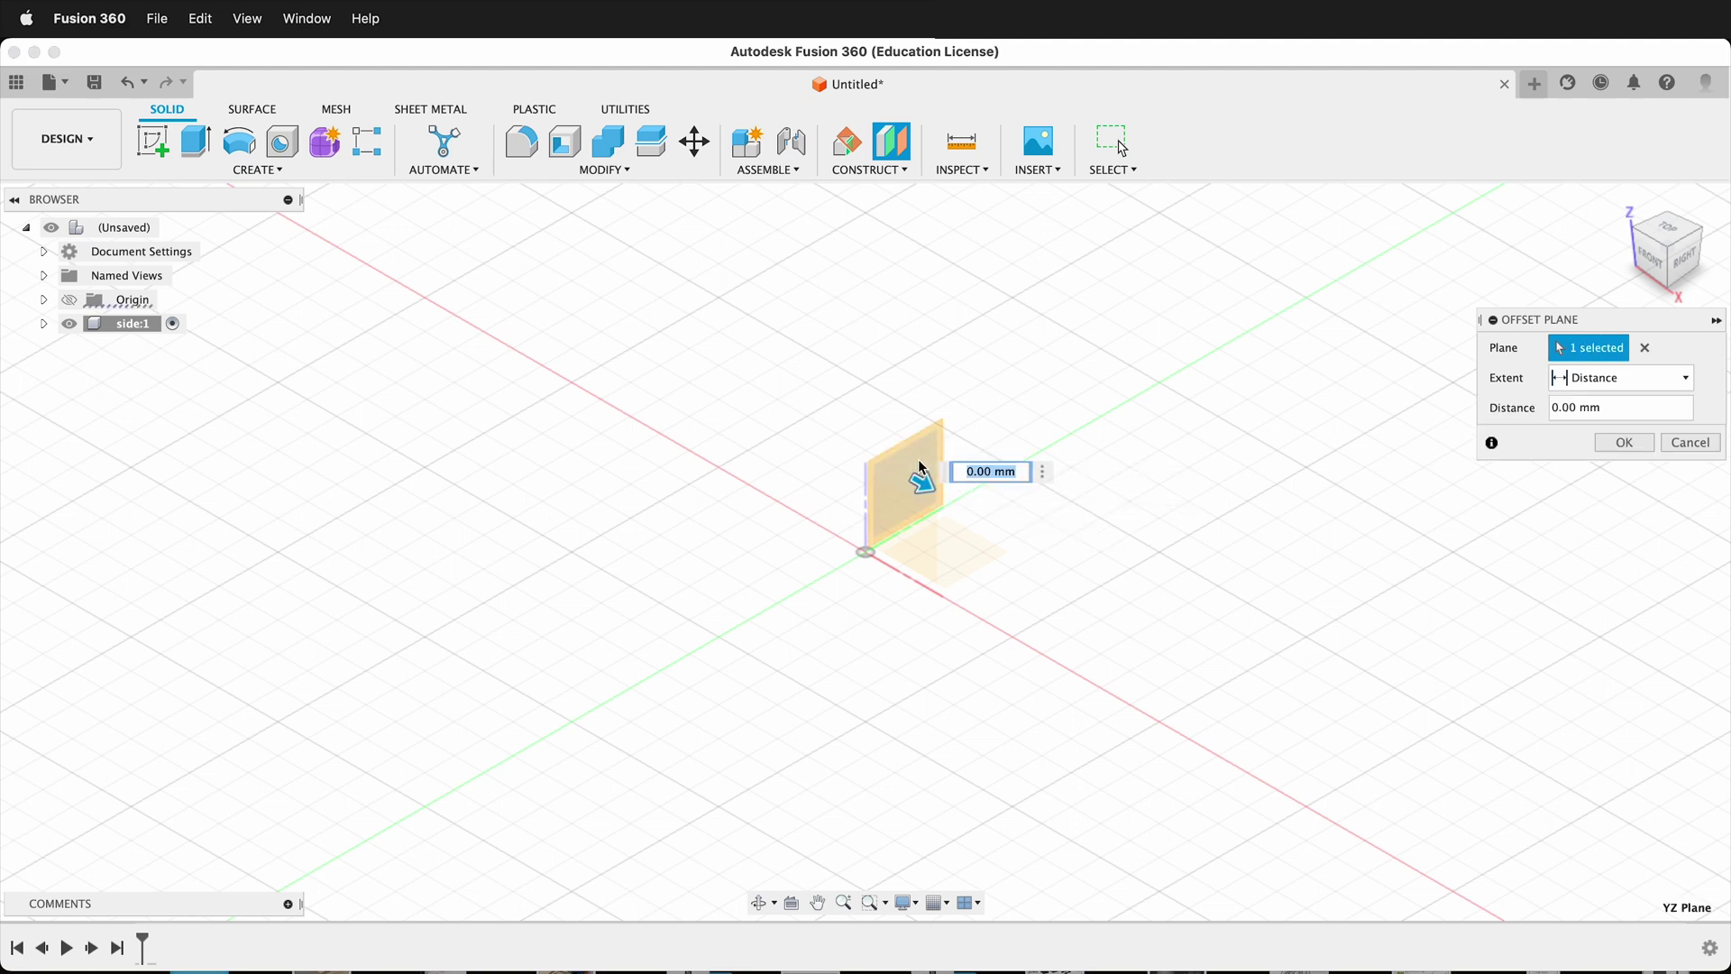
pyautogui.moveTo(929, 485); pyautogui.dragTo(1099, 566)
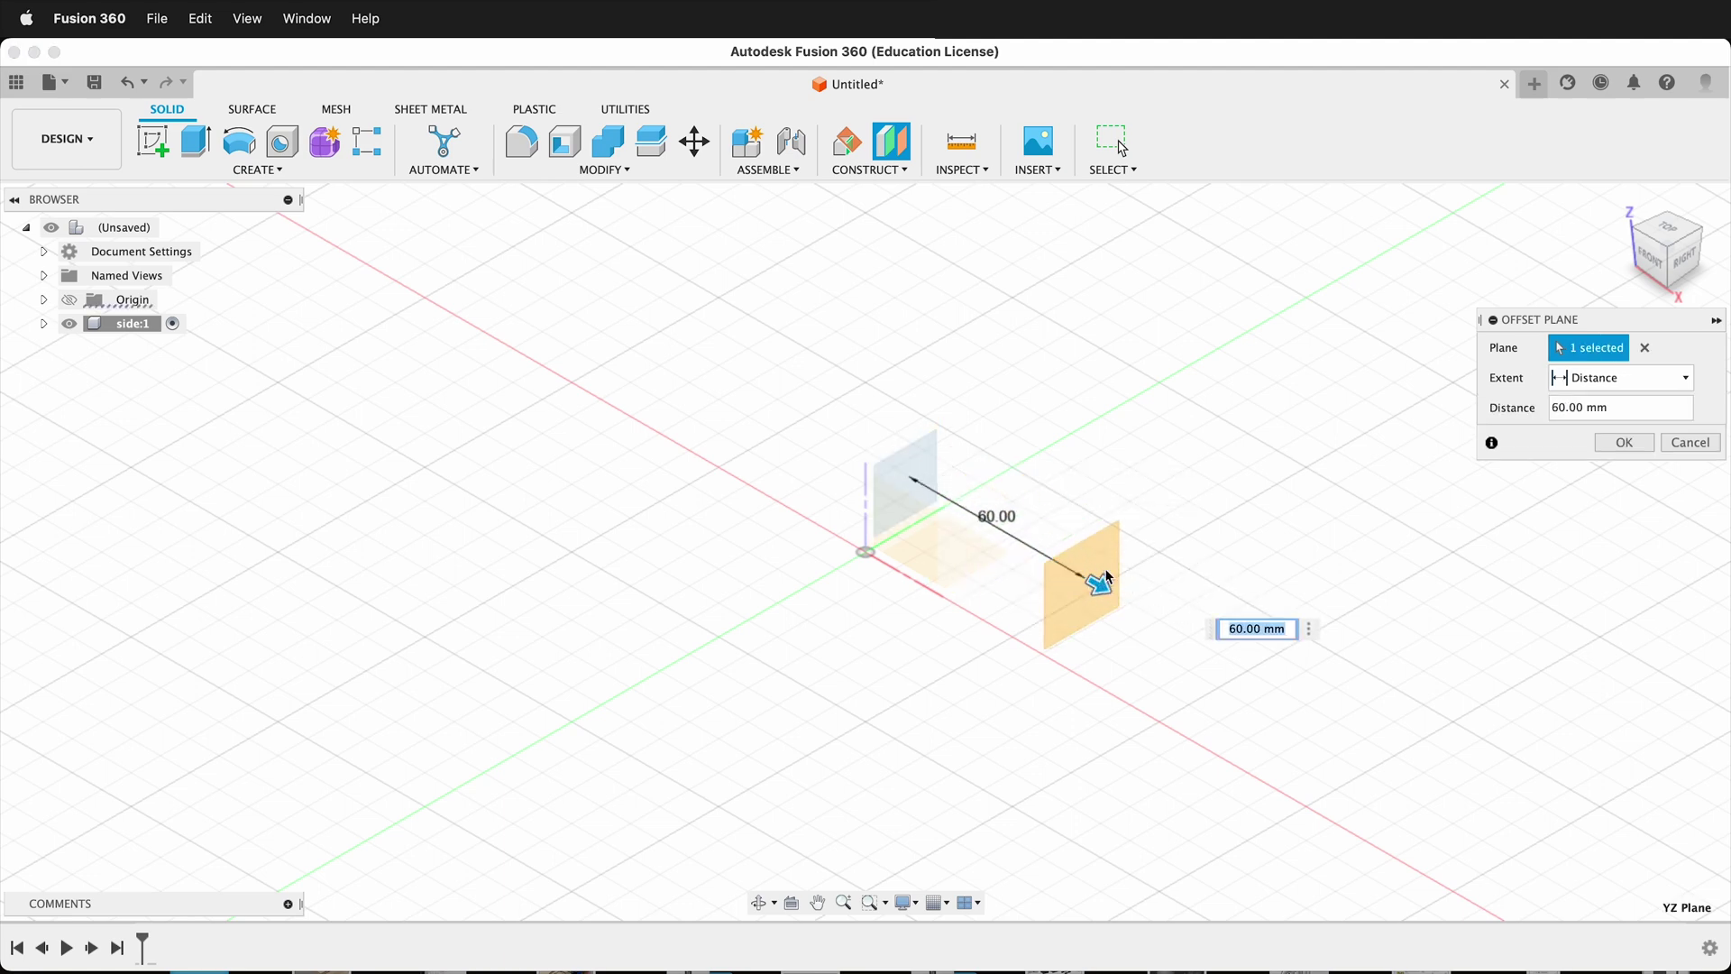
pyautogui.write('width/2')
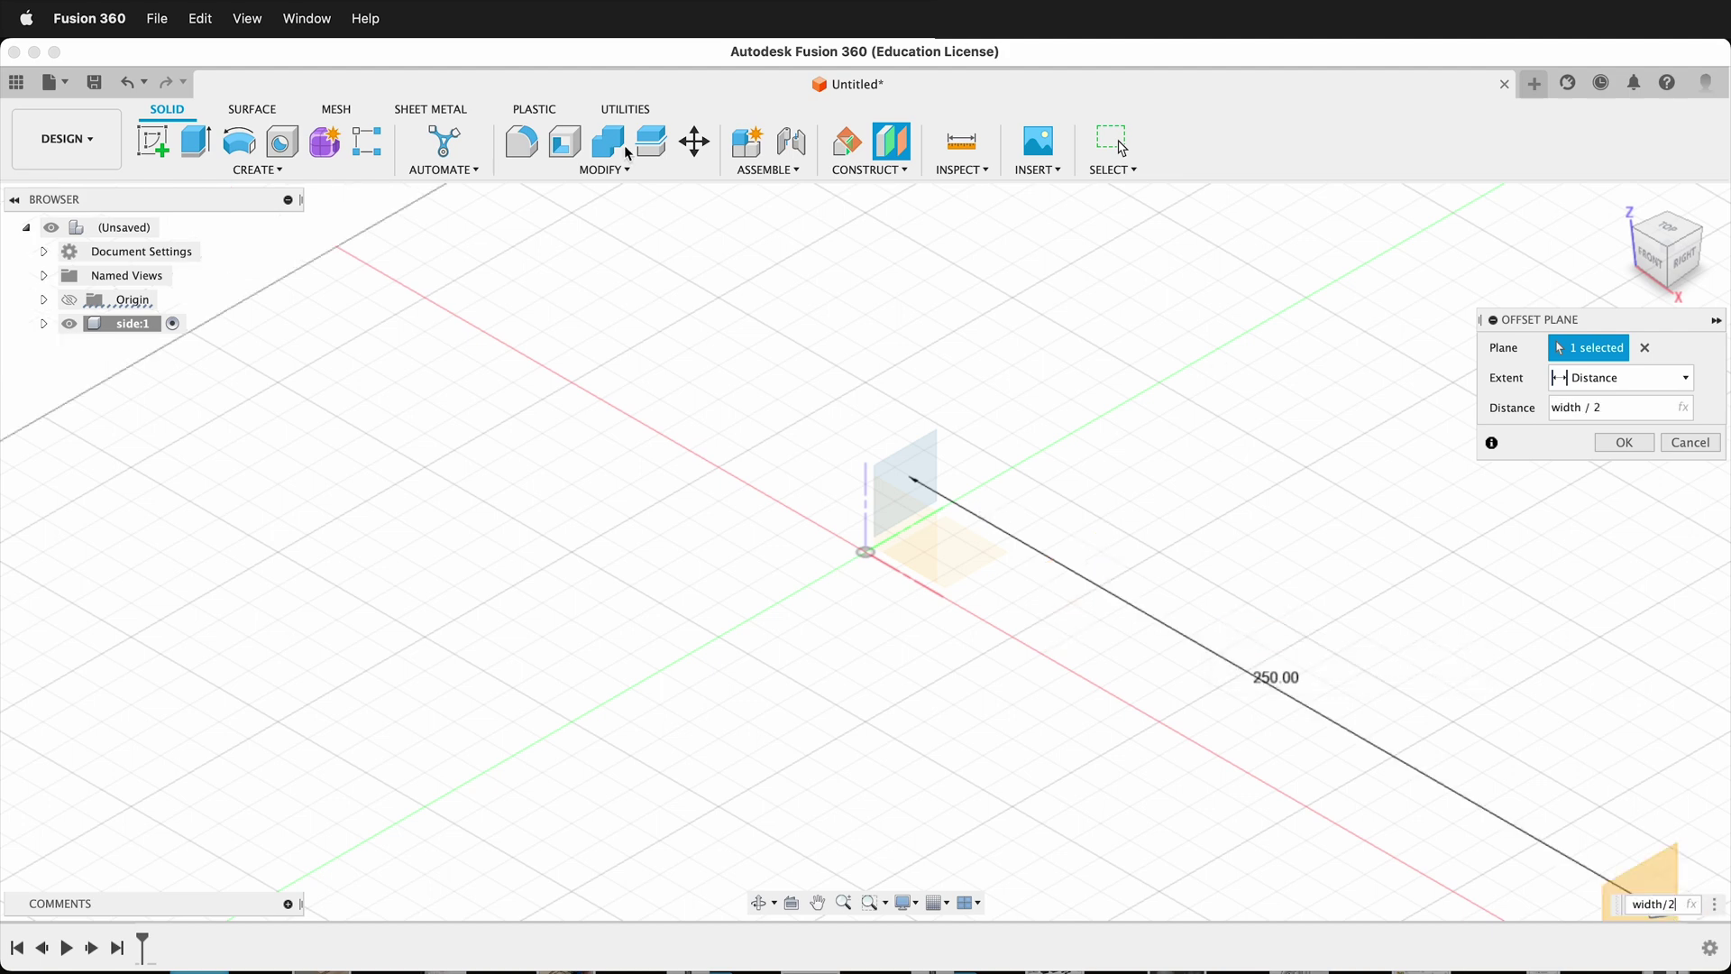
pyautogui.scroll(-3, 846, 495)
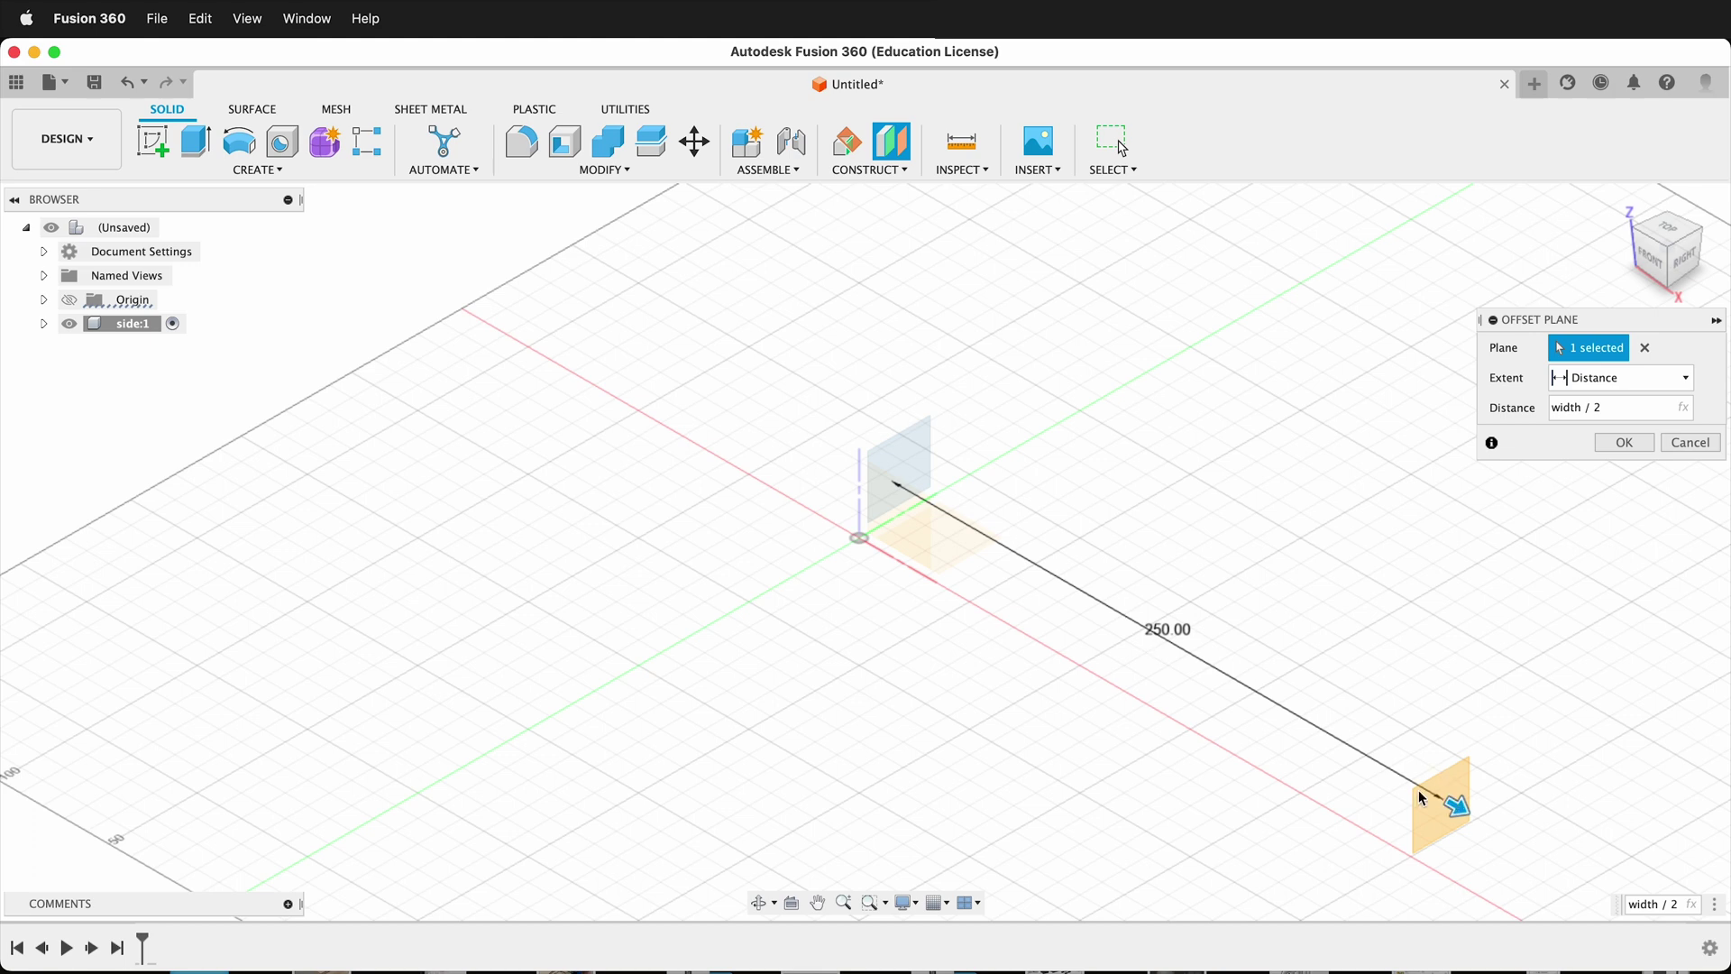
pyautogui.click(1624, 442)
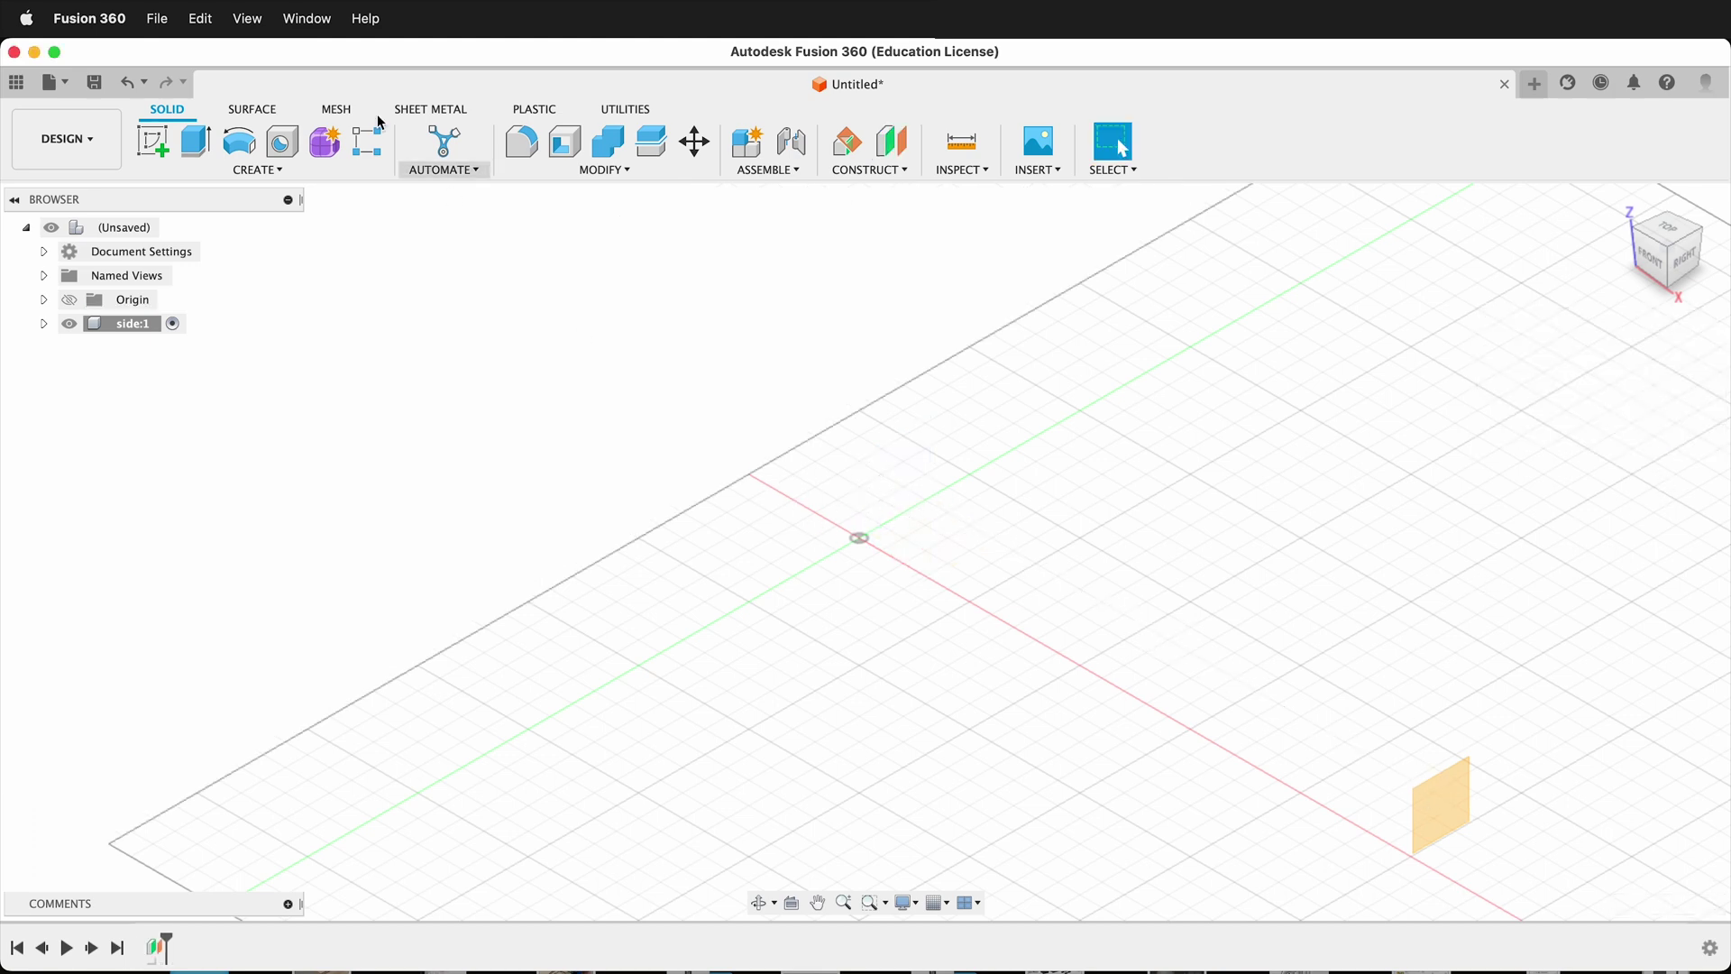
# Start a sketch on the offset plane and draw a two-point rectangle about 167 mm wide above the origin
pyautogui.click(152, 141)
pyautogui.click(1432, 799)
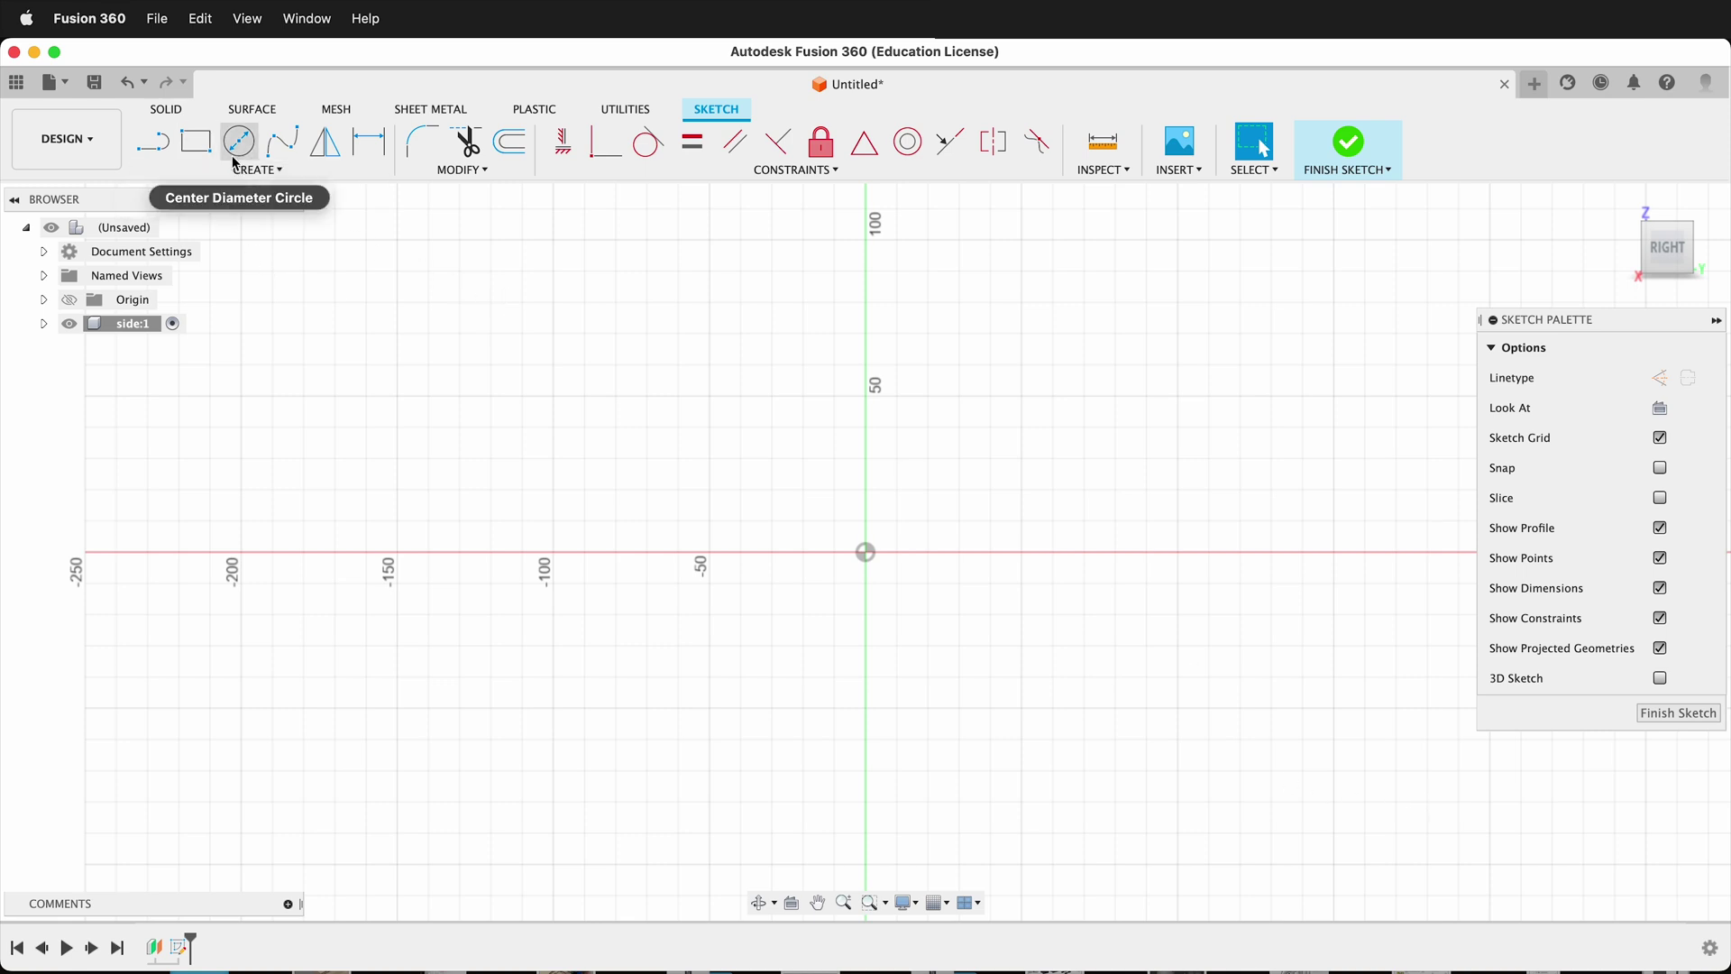
pyautogui.click(196, 144)
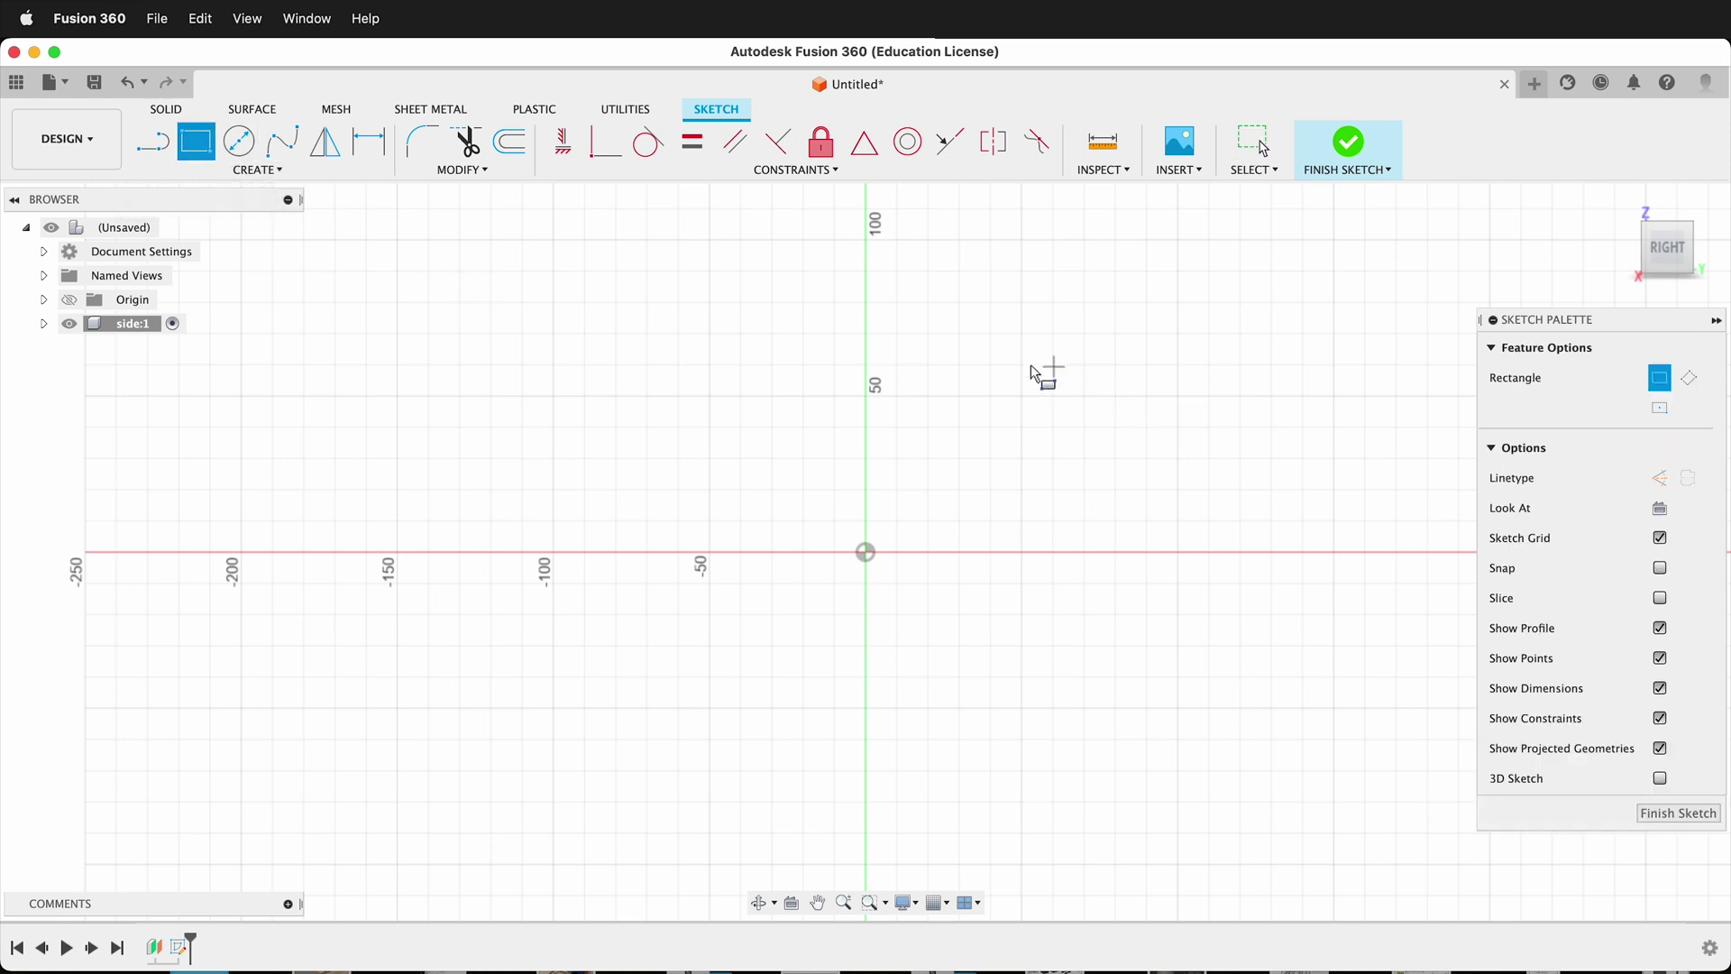
pyautogui.click(603, 256)
pyautogui.click(1125, 506)
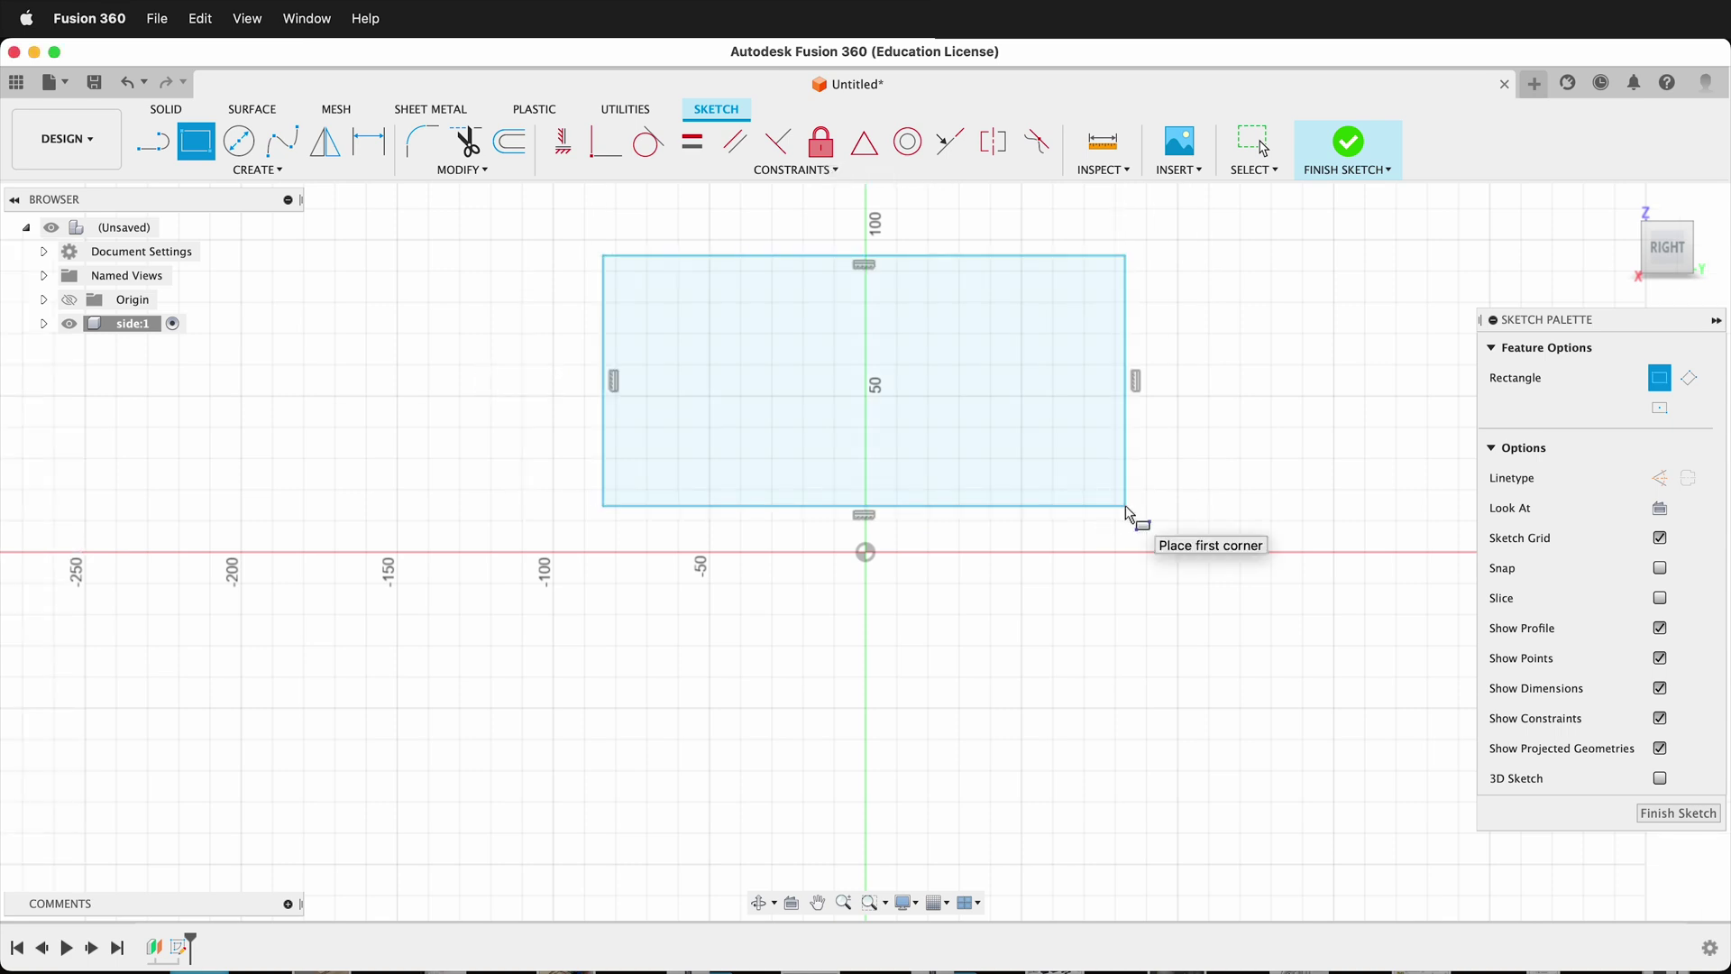
# Dimension the rectangle's vertical edge with the height parameter
pyautogui.press('d')
pyautogui.click(1125, 390)
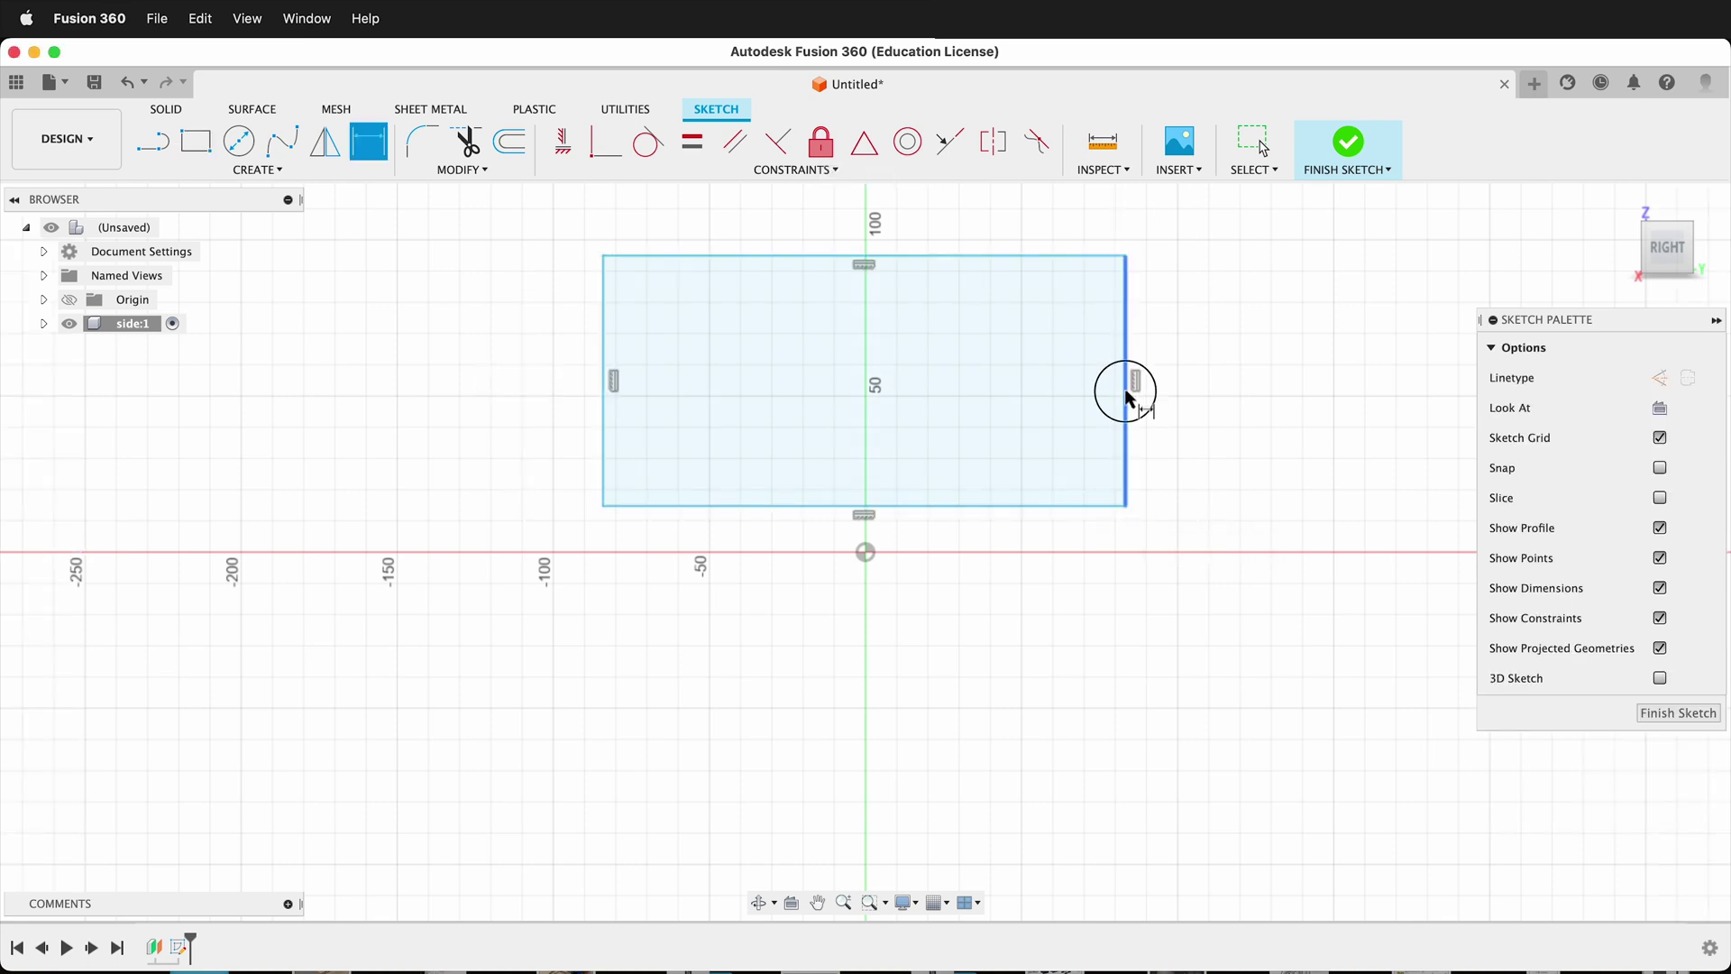
pyautogui.click(1237, 369)
pyautogui.write('heighty')
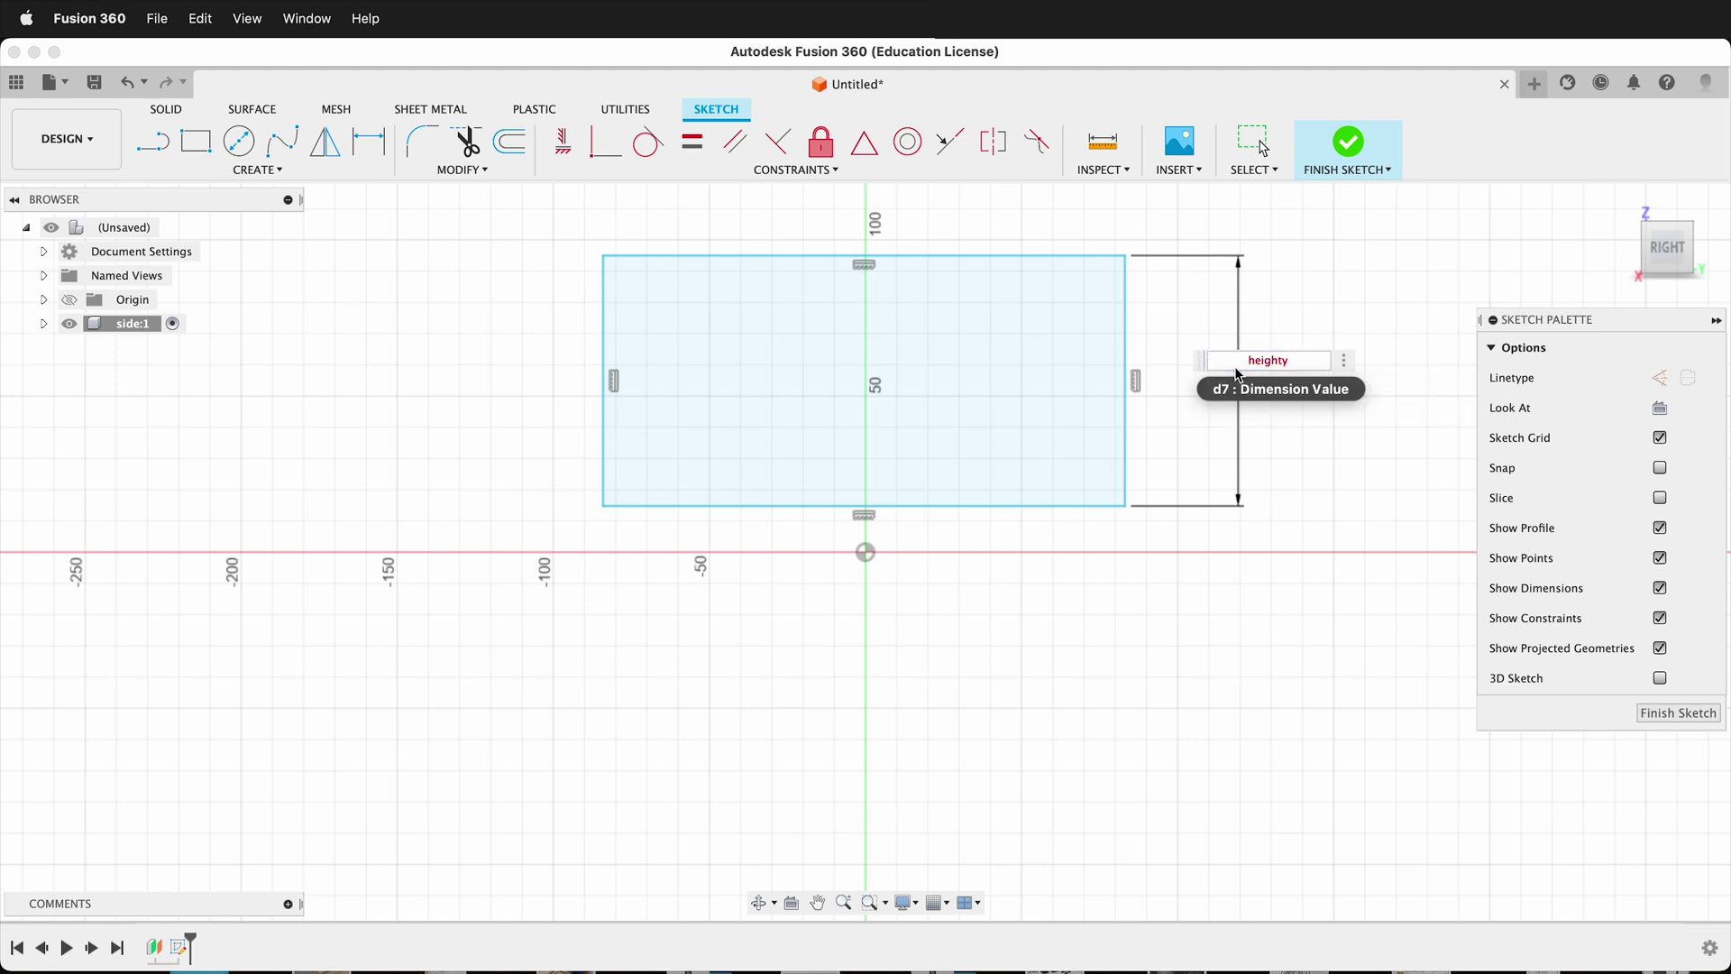
pyautogui.press('BackSpace')
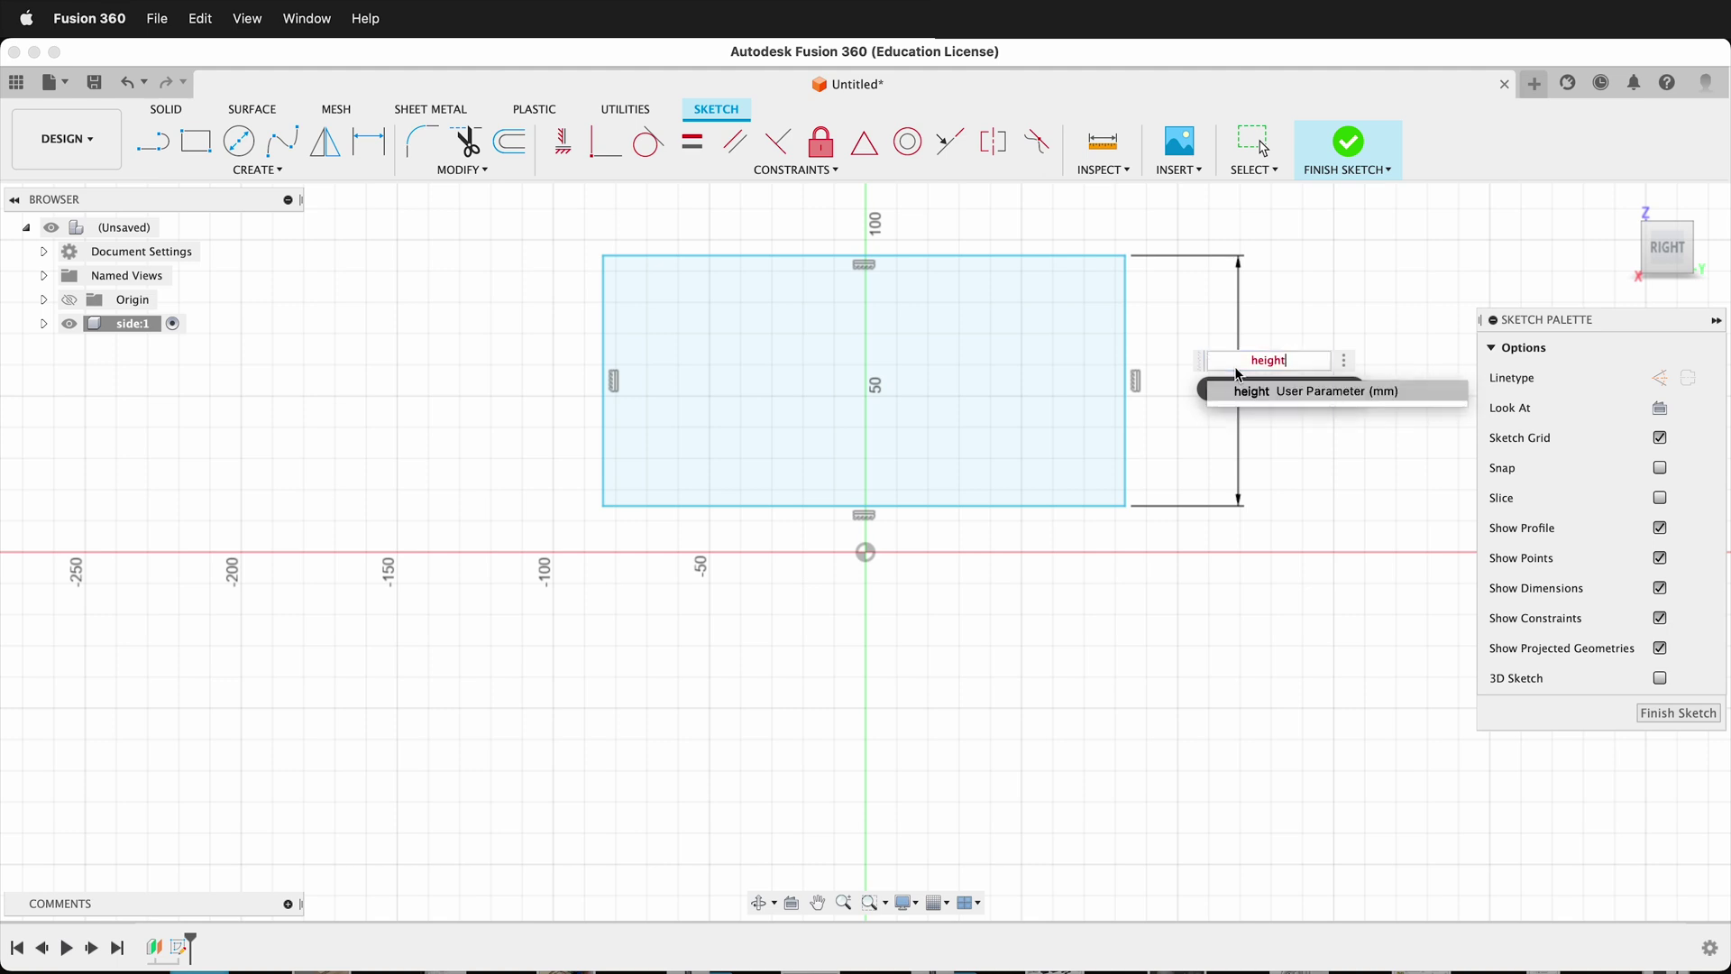
pyautogui.press('Return')
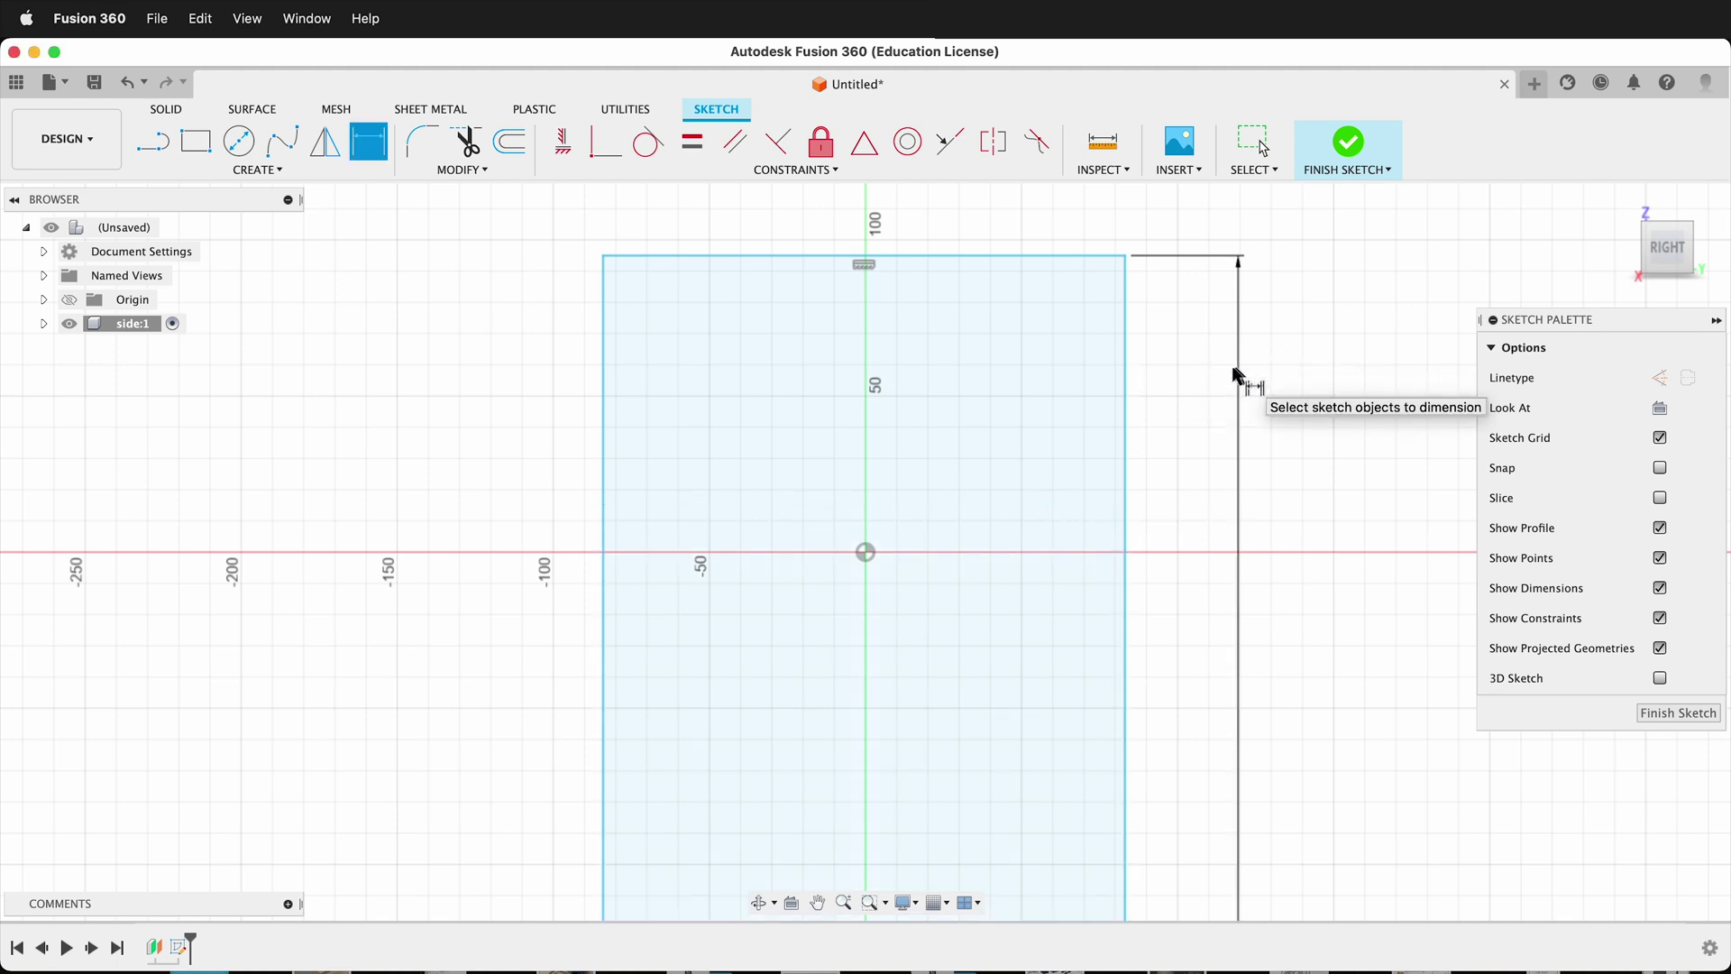
# Dimension the rectangle's top edge with the depth parameter
pyautogui.click(987, 257)
pyautogui.click(898, 220)
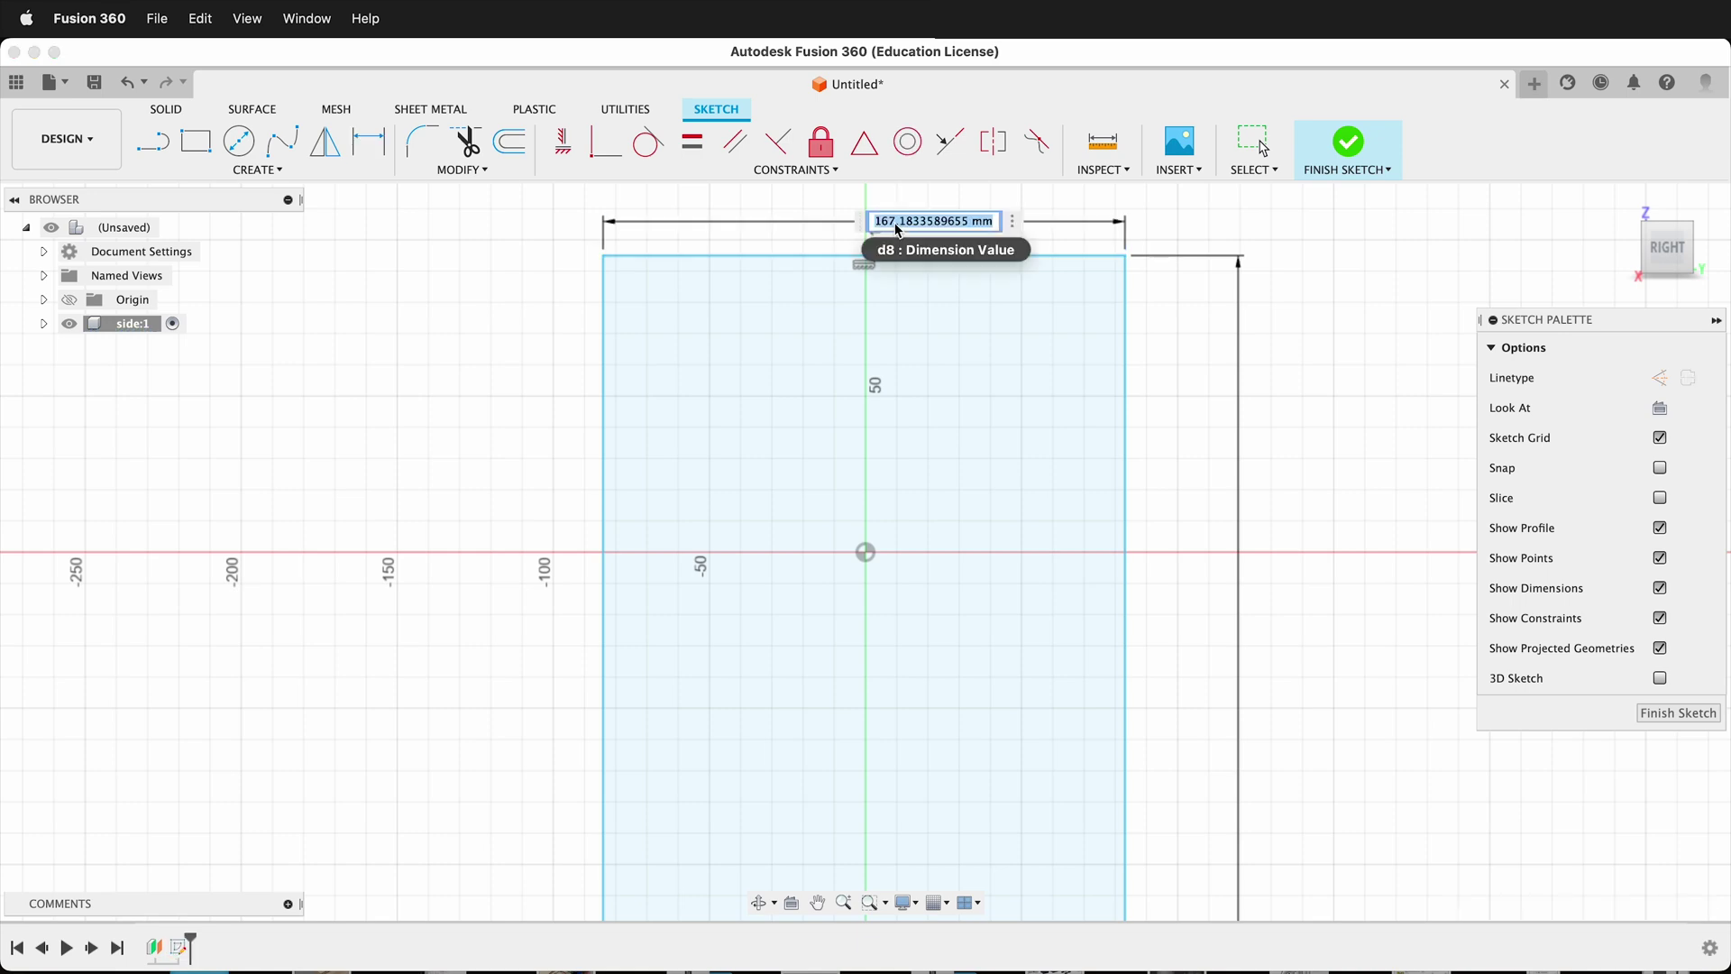
pyautogui.write('deoth')
pyautogui.press('BackSpace')
pyautogui.press('BackSpace')
pyautogui.press('BackSpace')
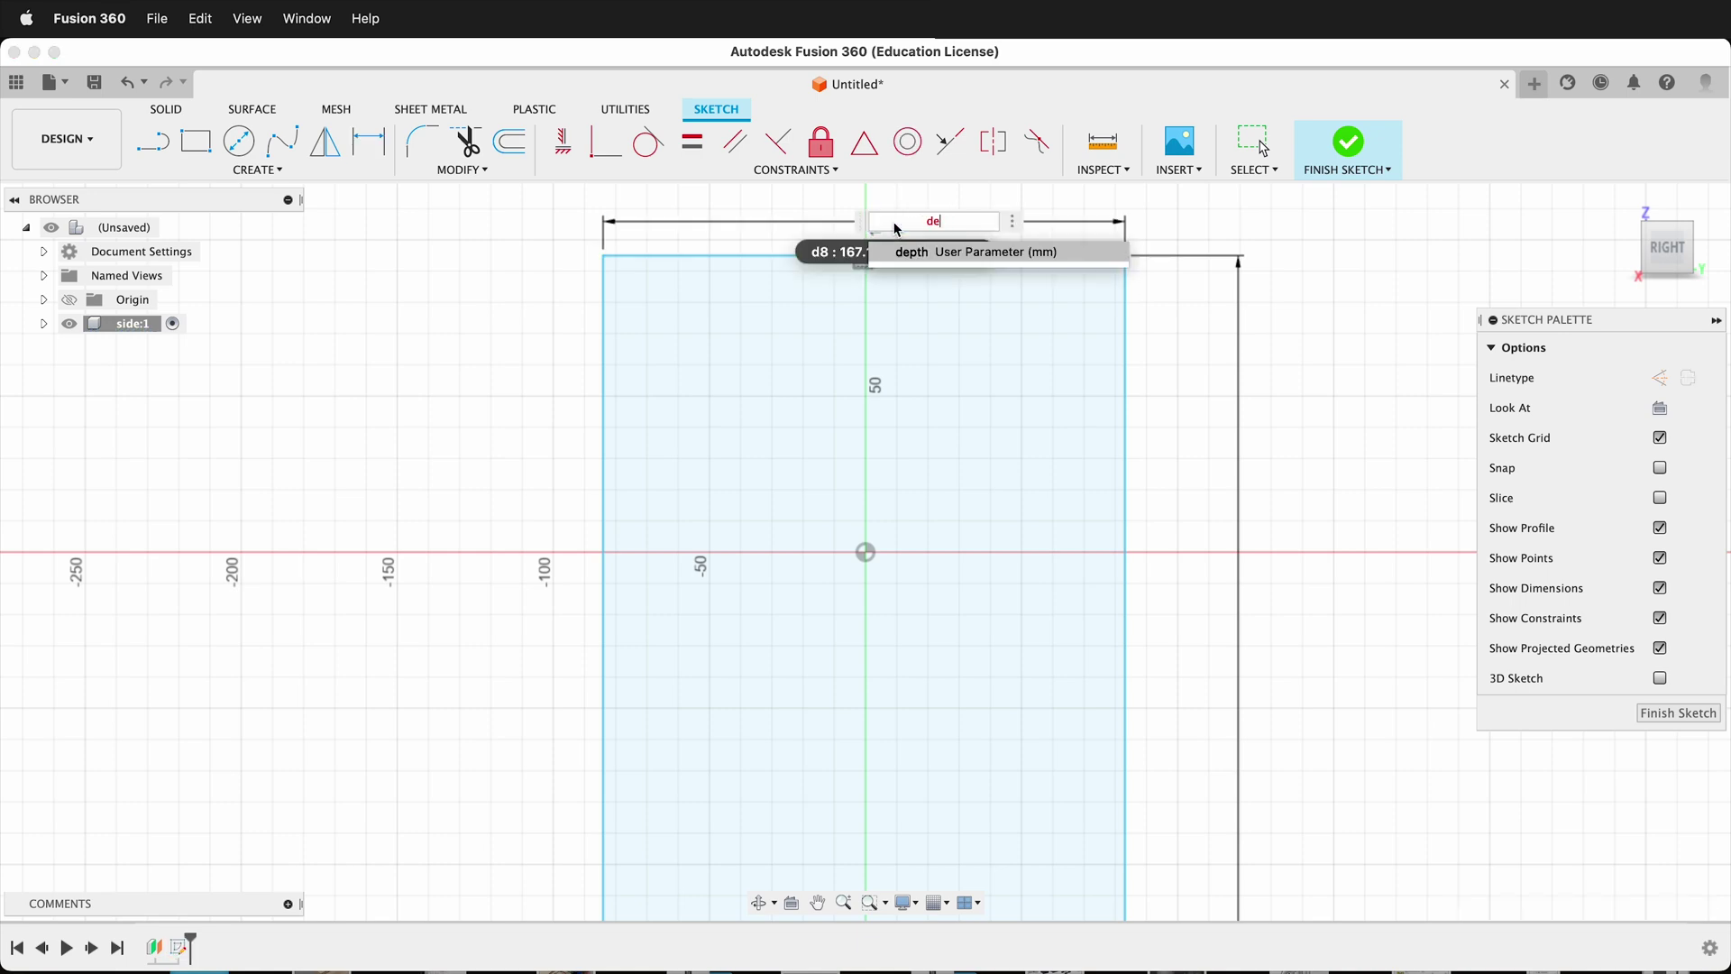
pyautogui.write('pth')
pyautogui.press('Return')
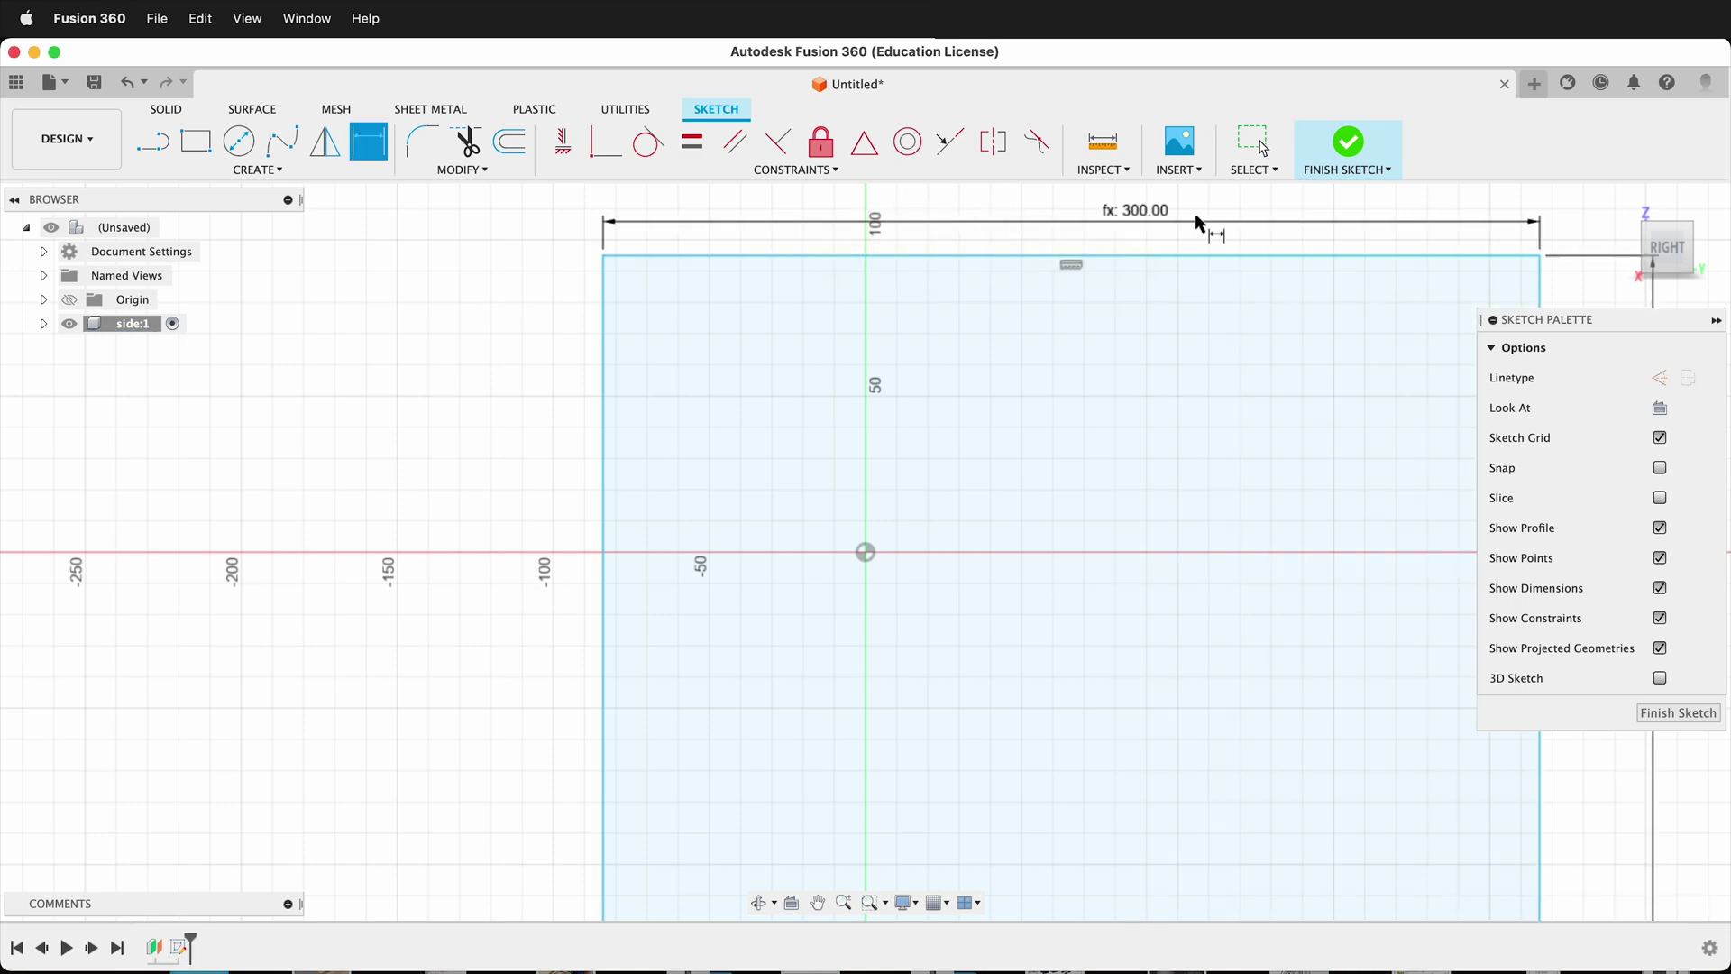
# Move the dimensioned rectangle around the origin by its edges to test whether its position is still free
pyautogui.scroll(-2, 1213, 274)
pyautogui.scroll(-2, 1218, 276)
pyautogui.scroll(-3, 1215, 749)
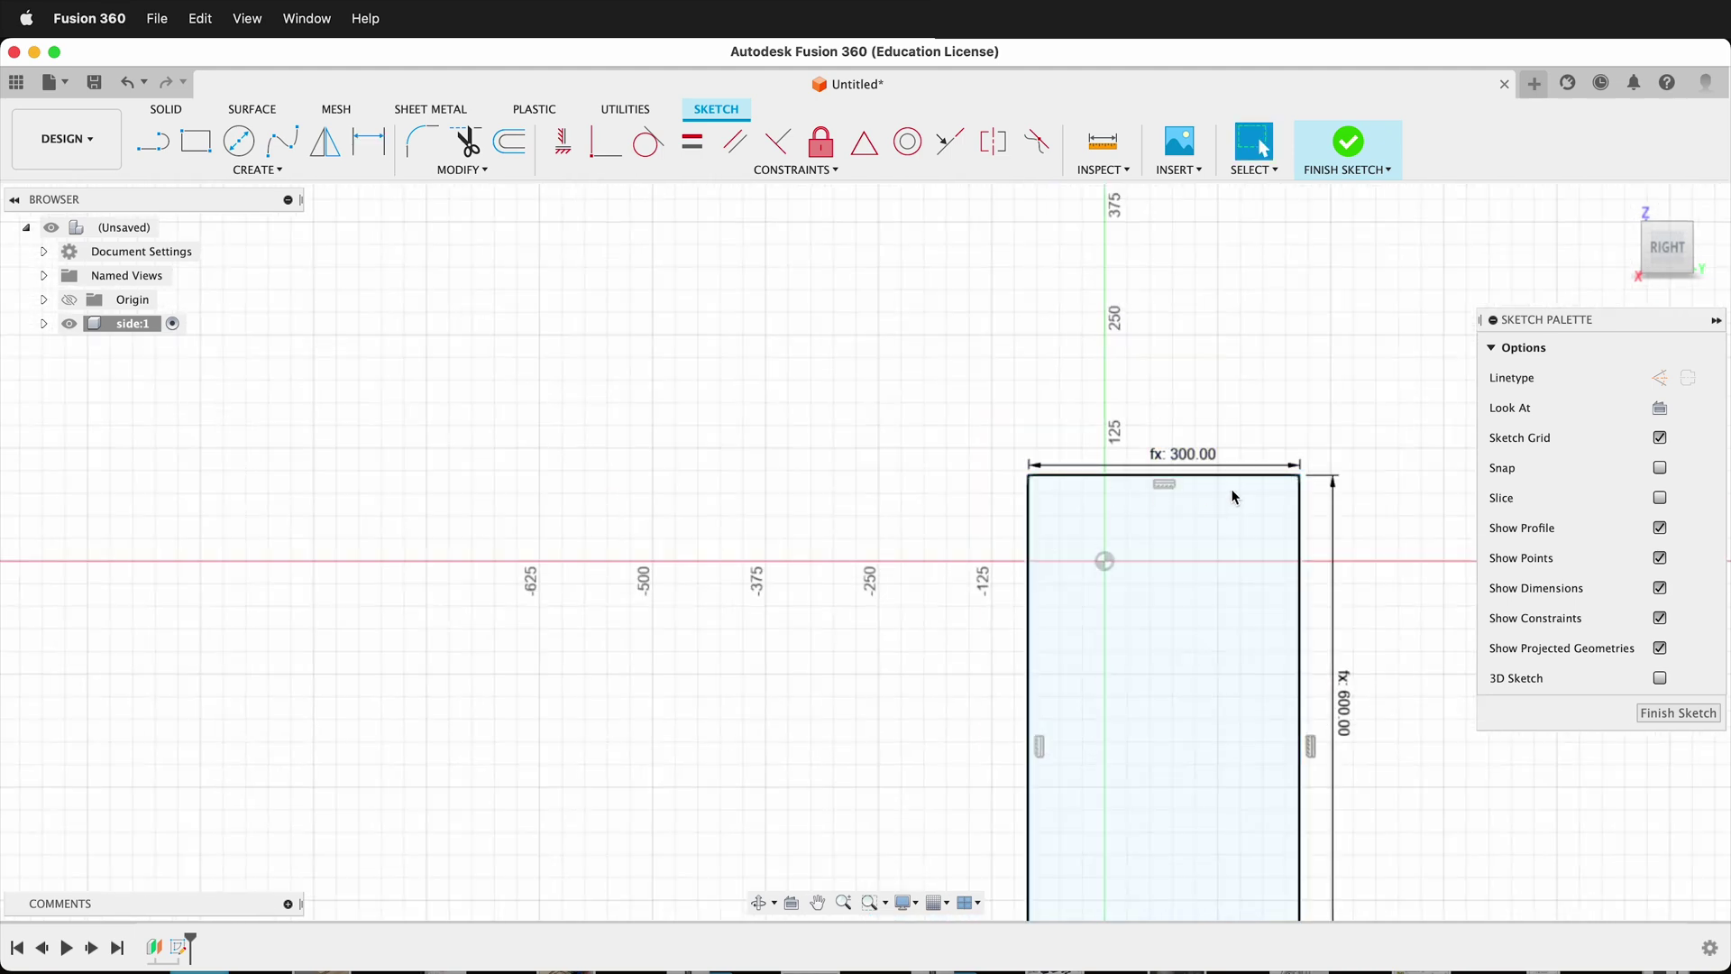
pyautogui.moveTo(1232, 484)
pyautogui.mouseDown()
pyautogui.moveTo(1172, 180)
pyautogui.moveTo(1195, 155)
pyautogui.mouseUp()
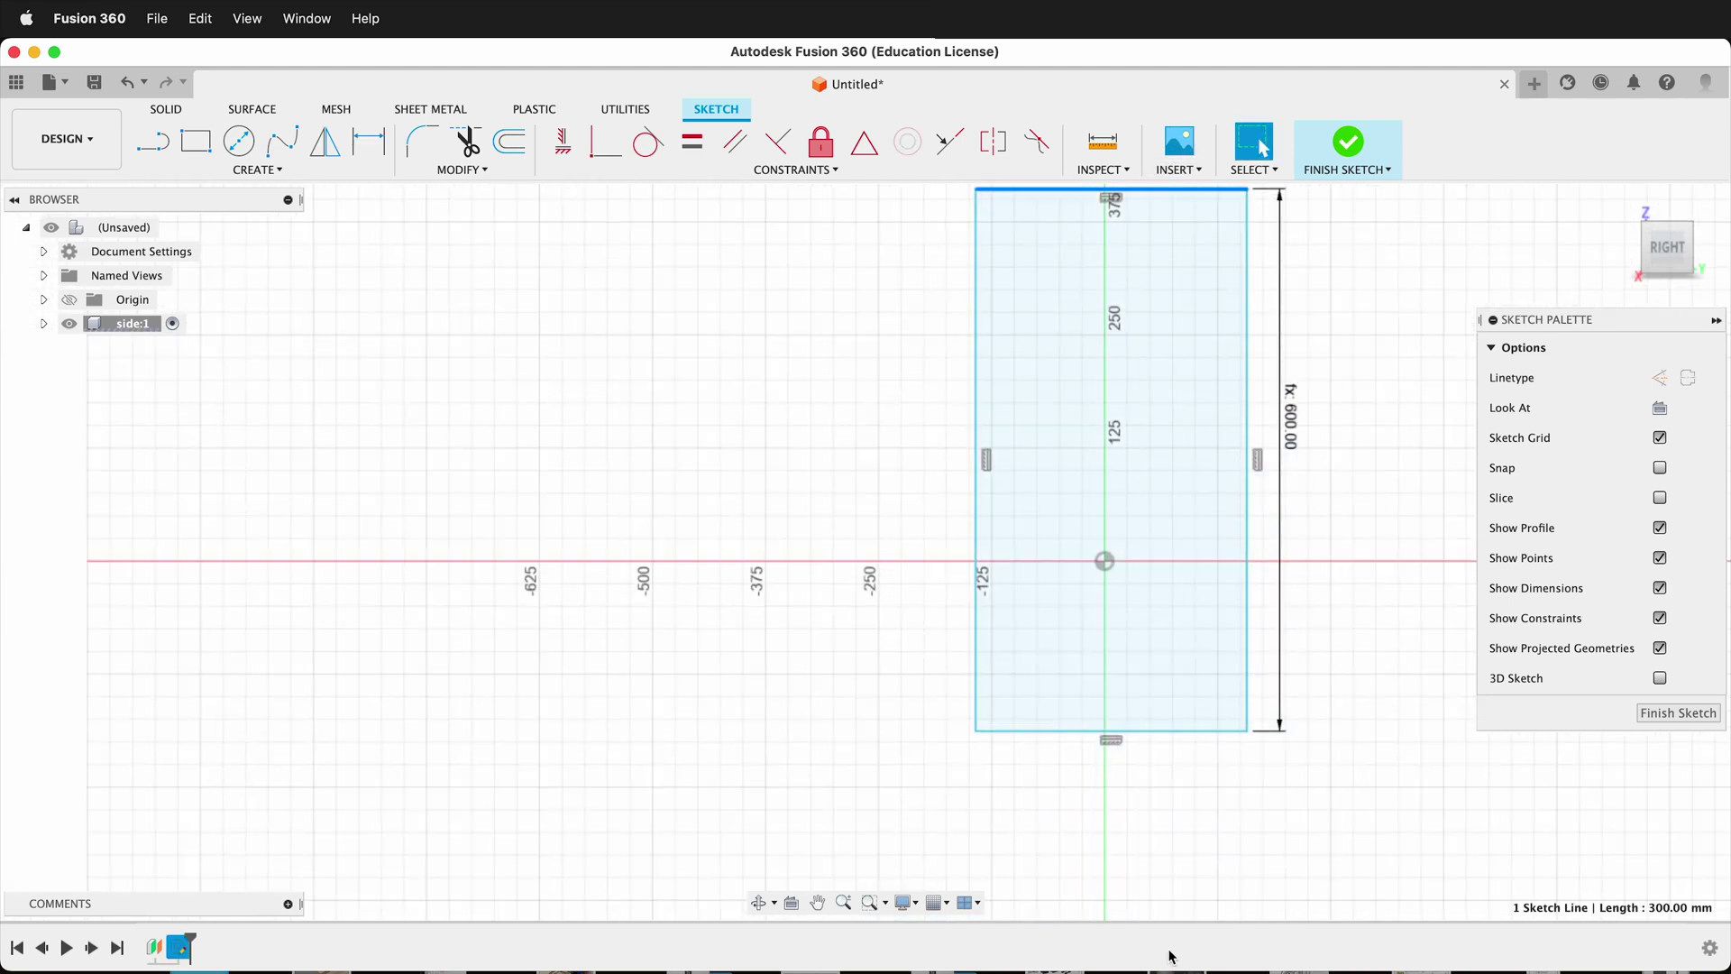
pyautogui.moveTo(1149, 730); pyautogui.dragTo(1107, 546)
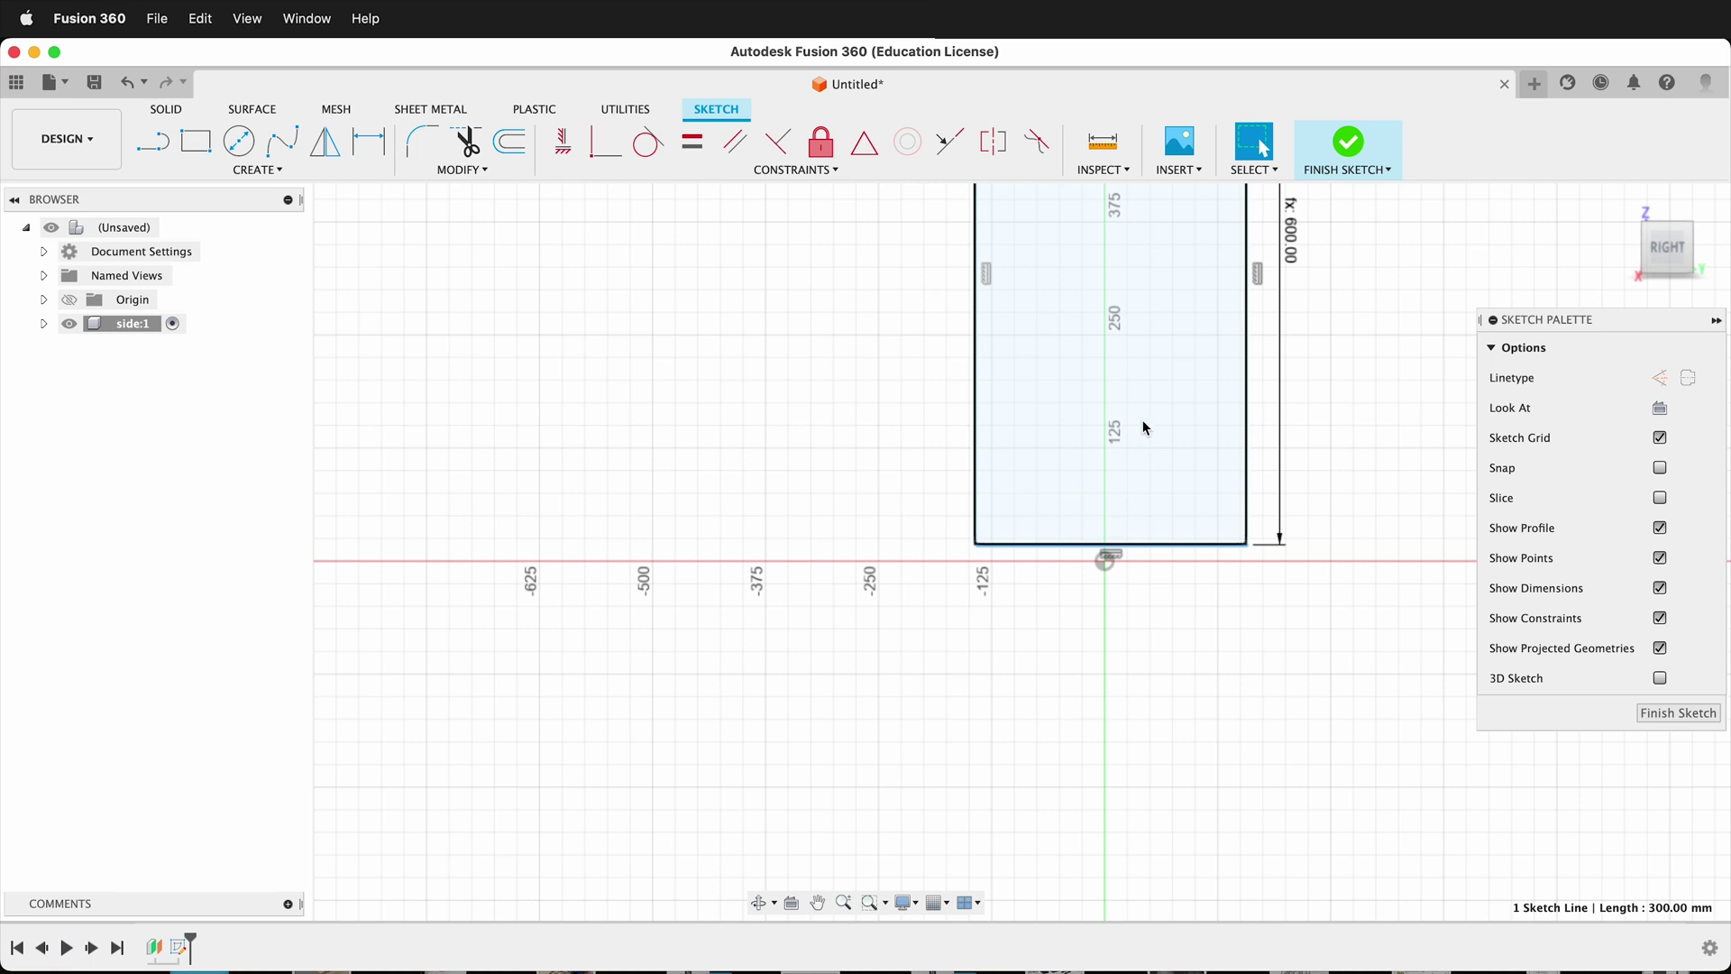
pyautogui.moveTo(1244, 220)
pyautogui.mouseDown()
pyautogui.moveTo(1248, 587)
pyautogui.moveTo(1229, 506)
pyautogui.moveTo(1245, 519)
pyautogui.mouseUp()
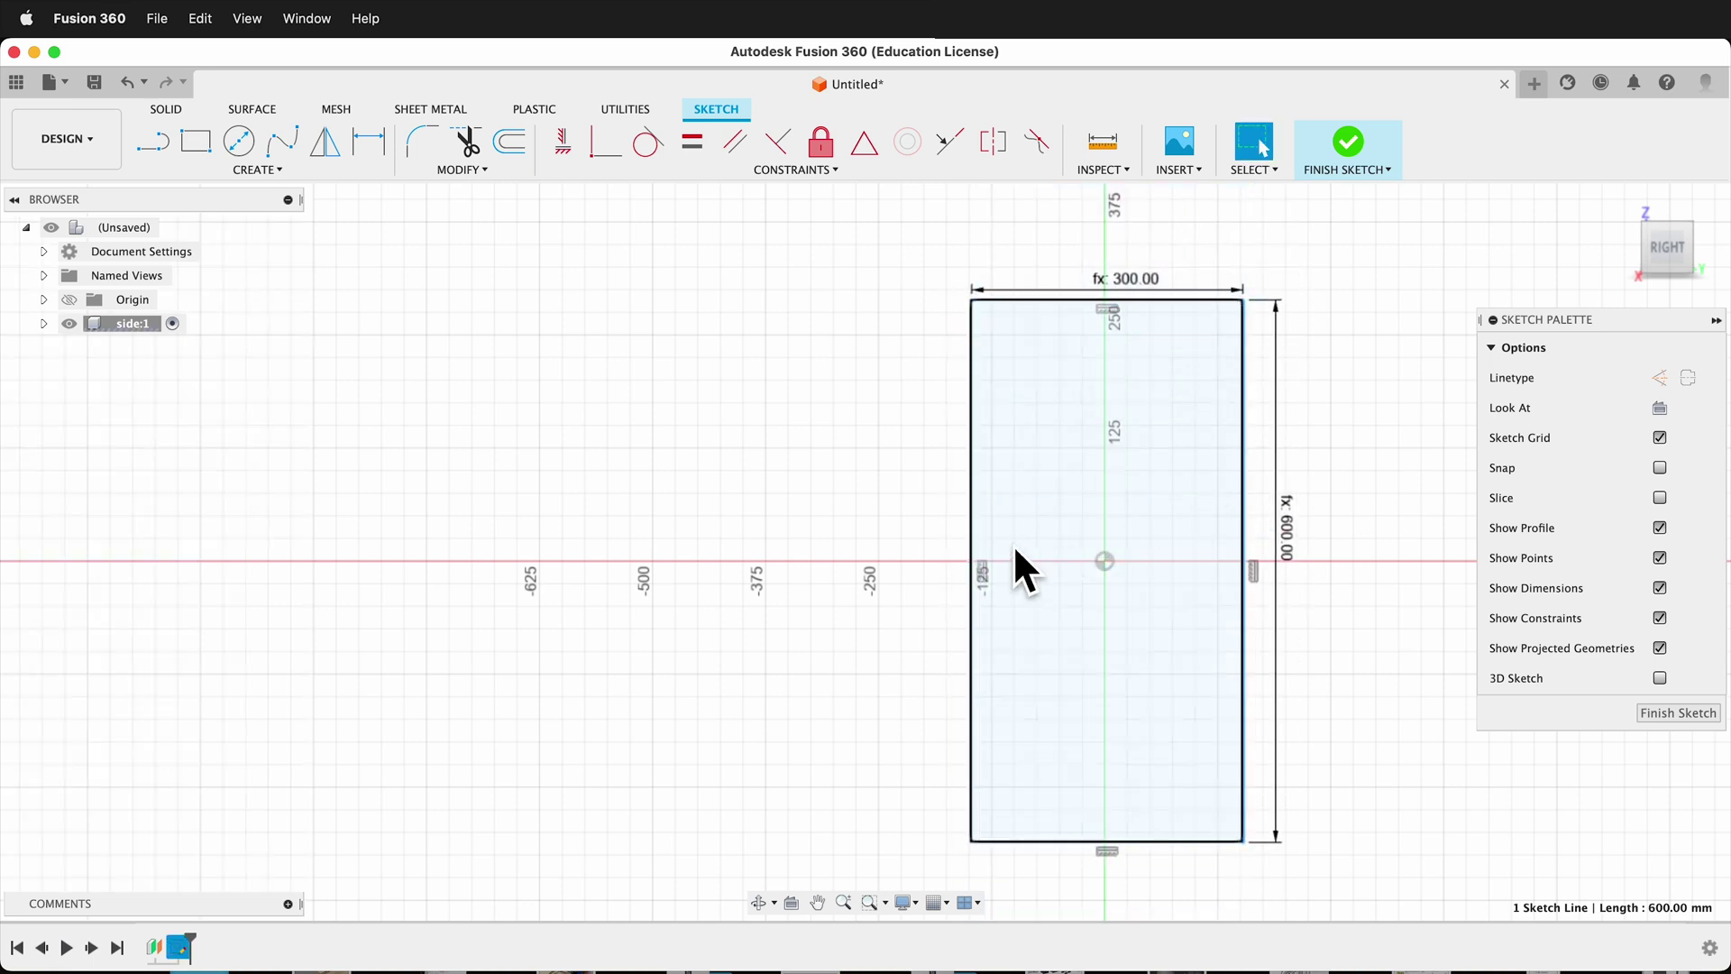
pyautogui.click(970, 559)
# Constrain the midpoint of the rectangle's bottom edge to the origin and finish the sketch
pyautogui.moveTo(1152, 842); pyautogui.dragTo(1172, 545)
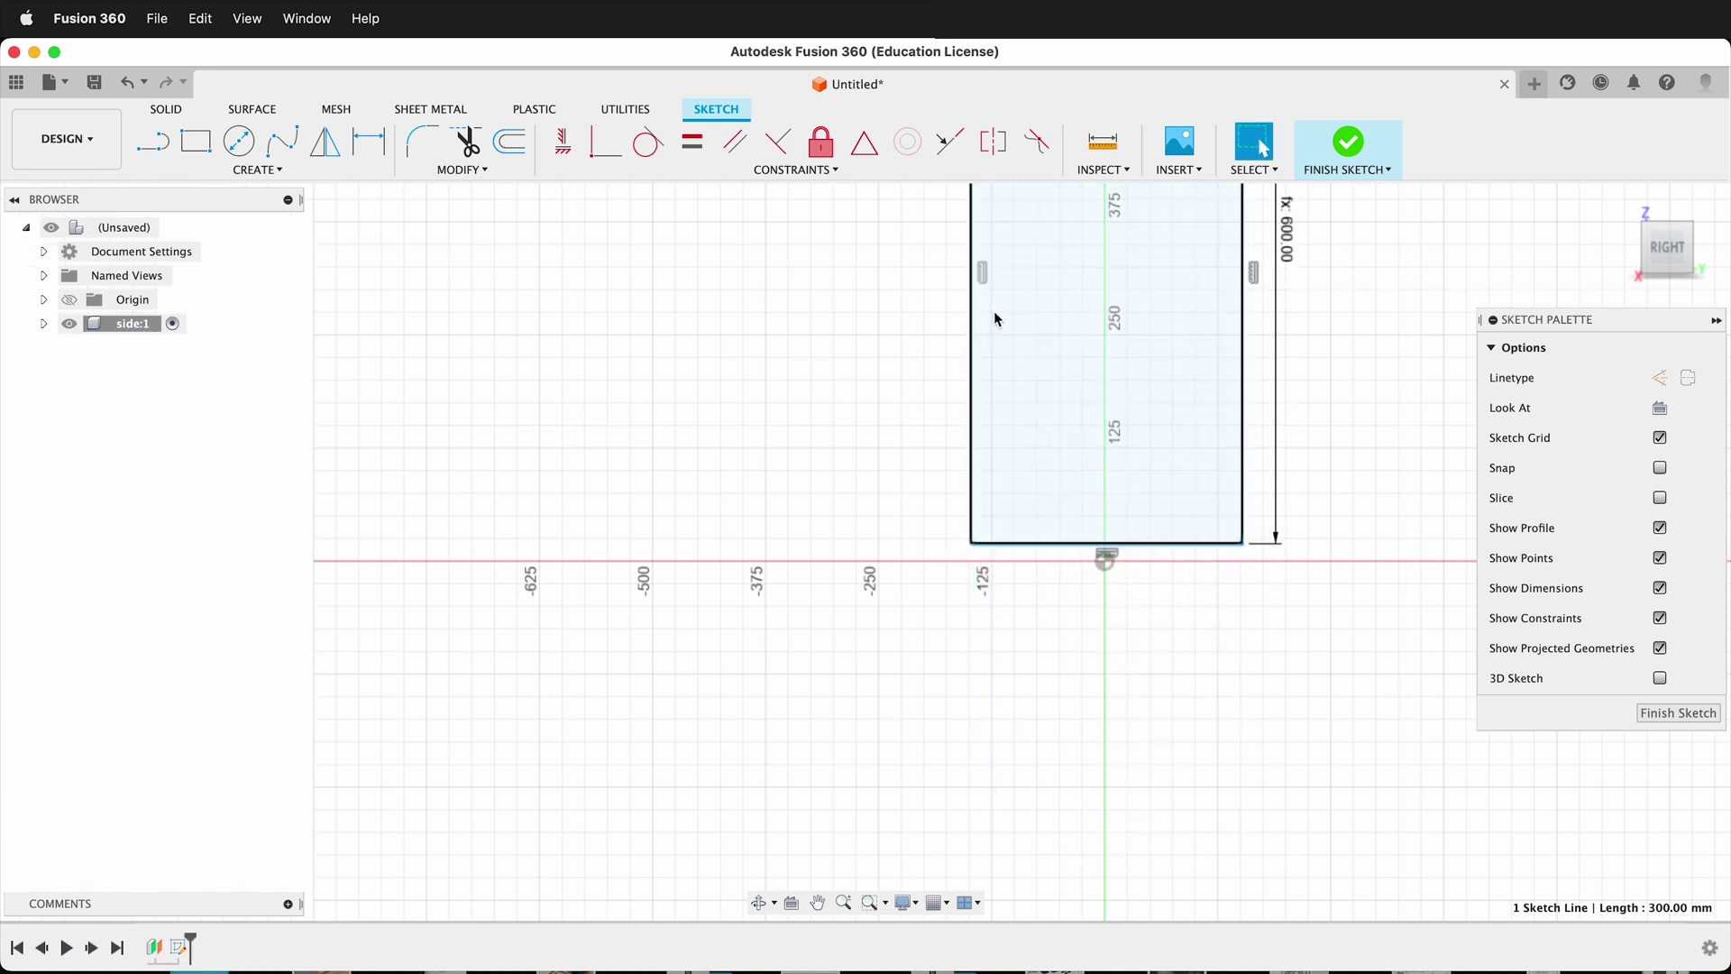
pyautogui.click(867, 149)
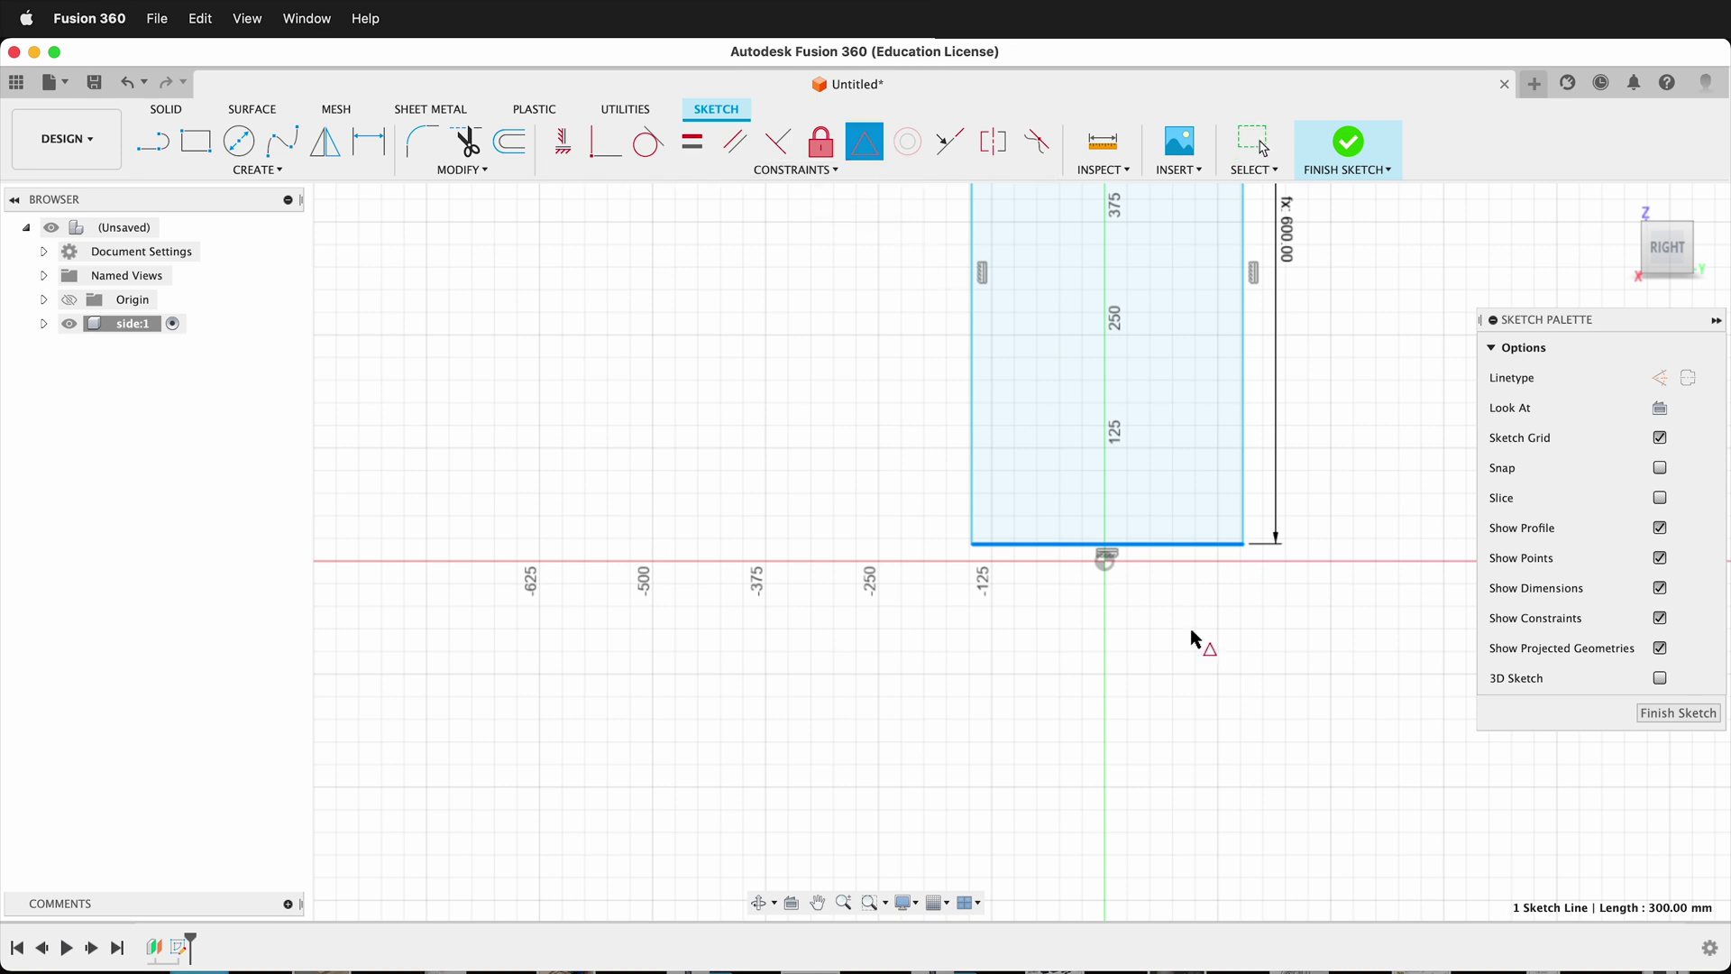
pyautogui.click(1107, 566)
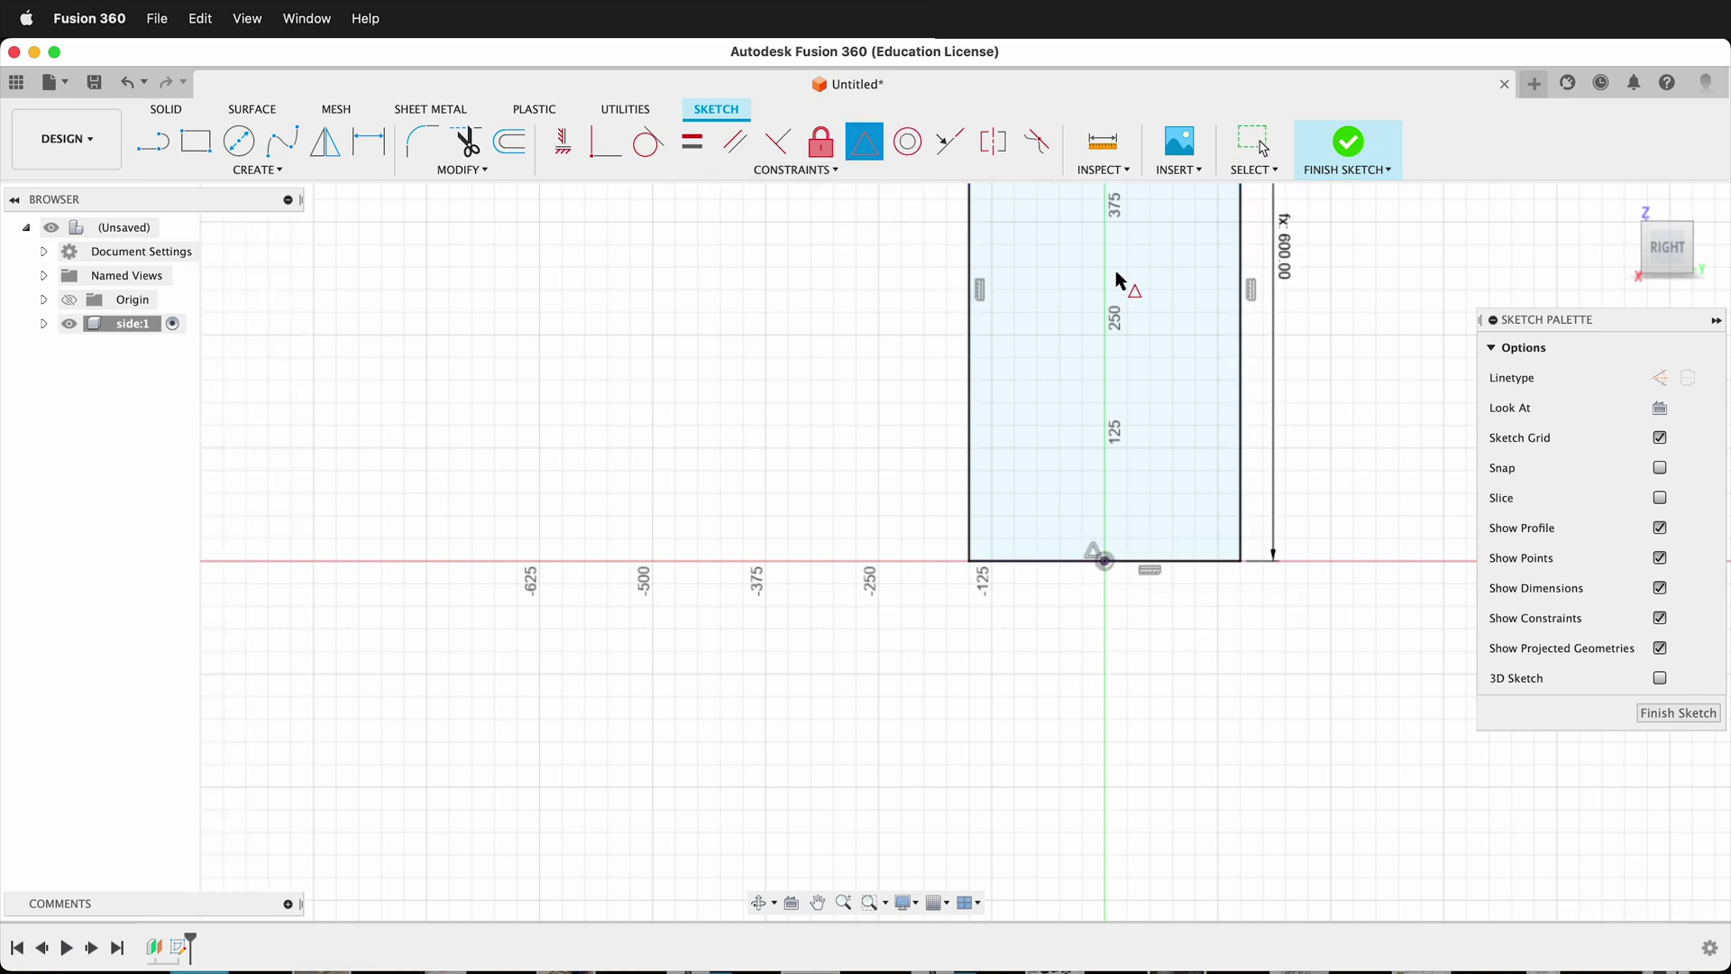
pyautogui.scroll(-2, 1264, 772)
pyautogui.scroll(-2, 1314, 478)
pyautogui.scroll(2, 1321, 271)
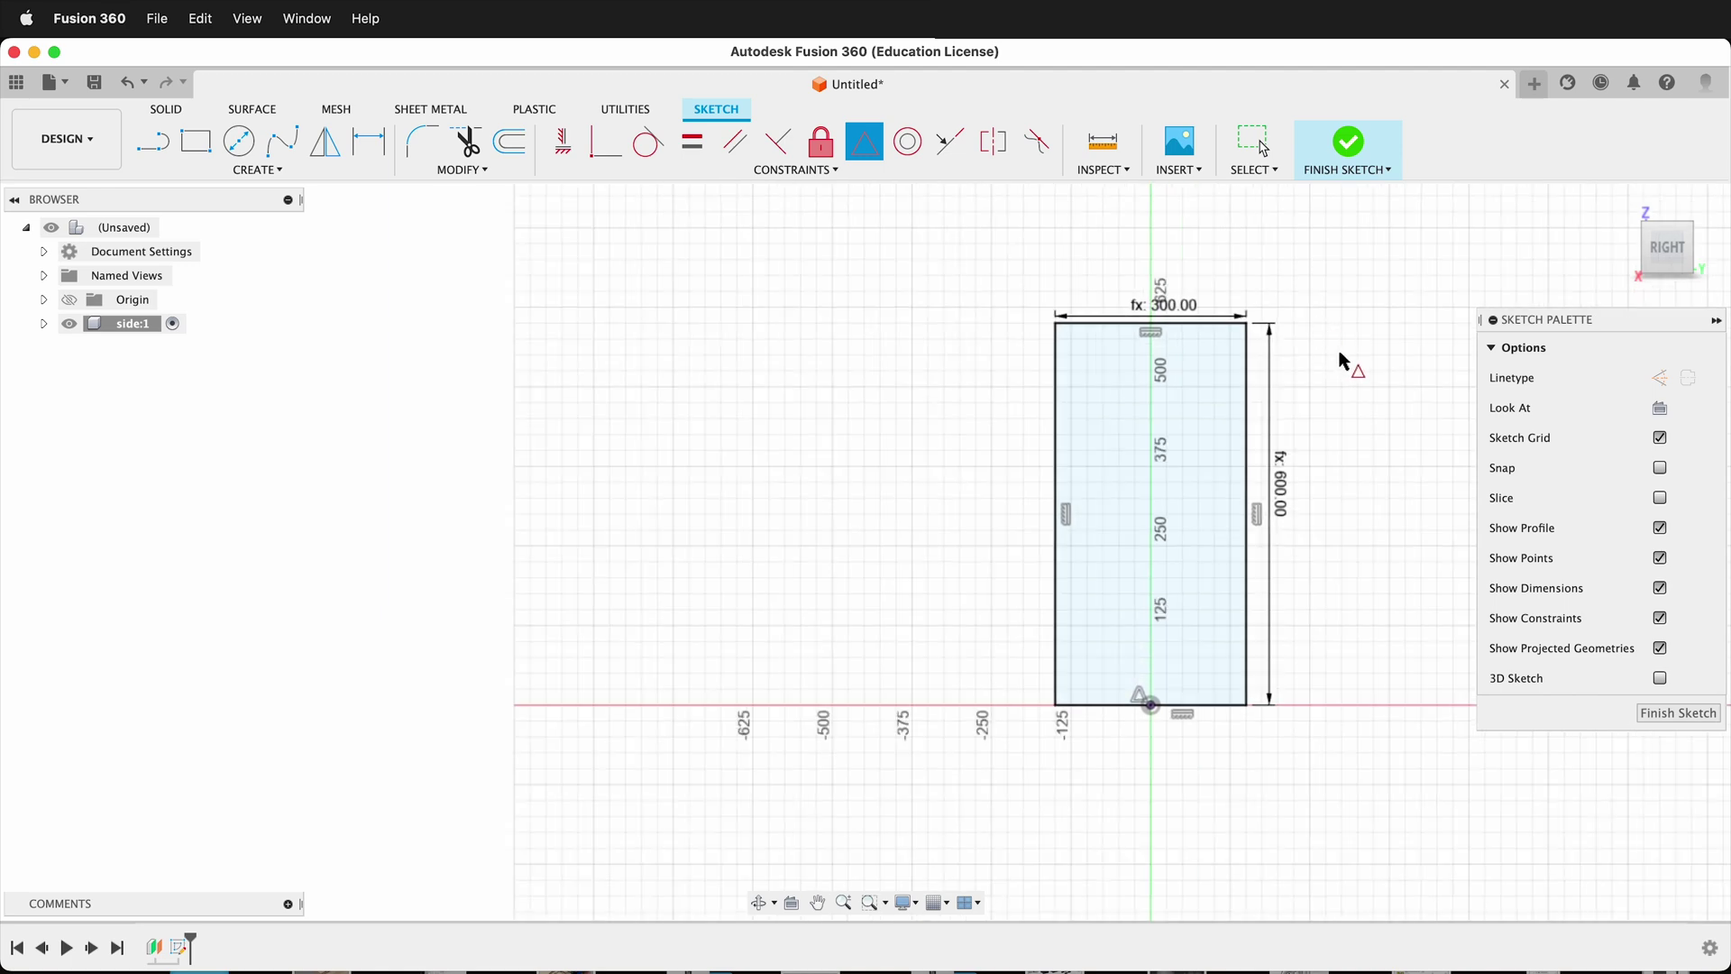
pyautogui.click(1663, 714)
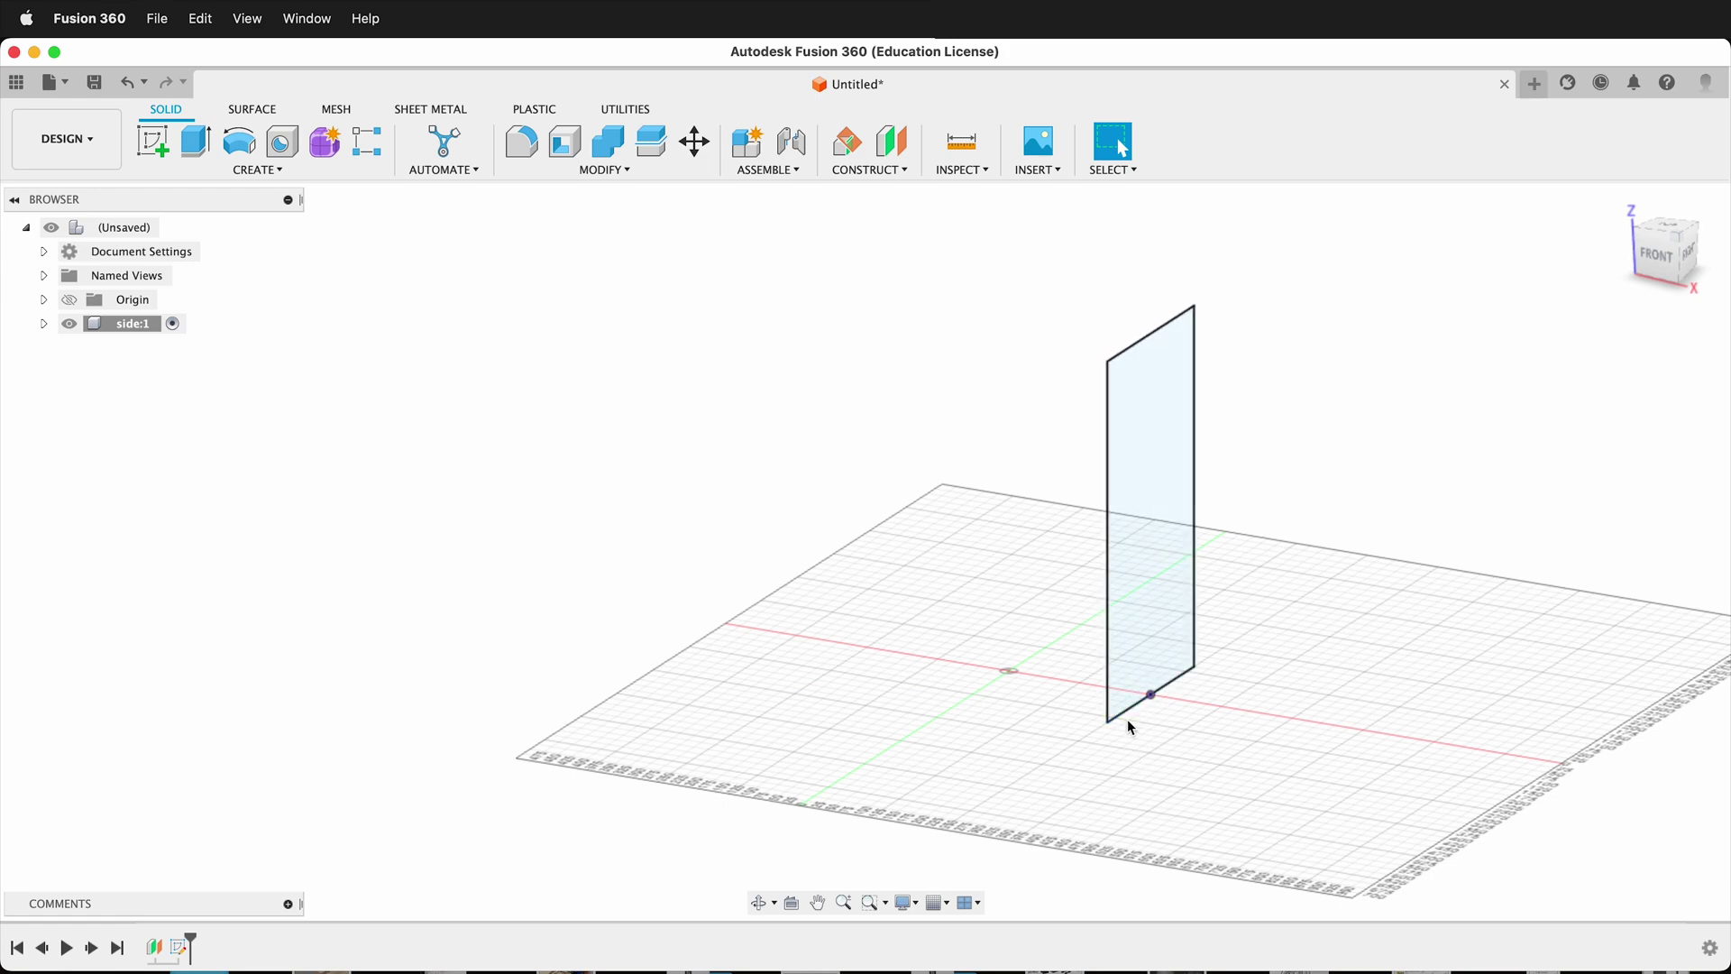
# Extrude the rectangle profile by a distance of -ply as a new body to form the side panel
pyautogui.scroll(-2, 1150, 690)
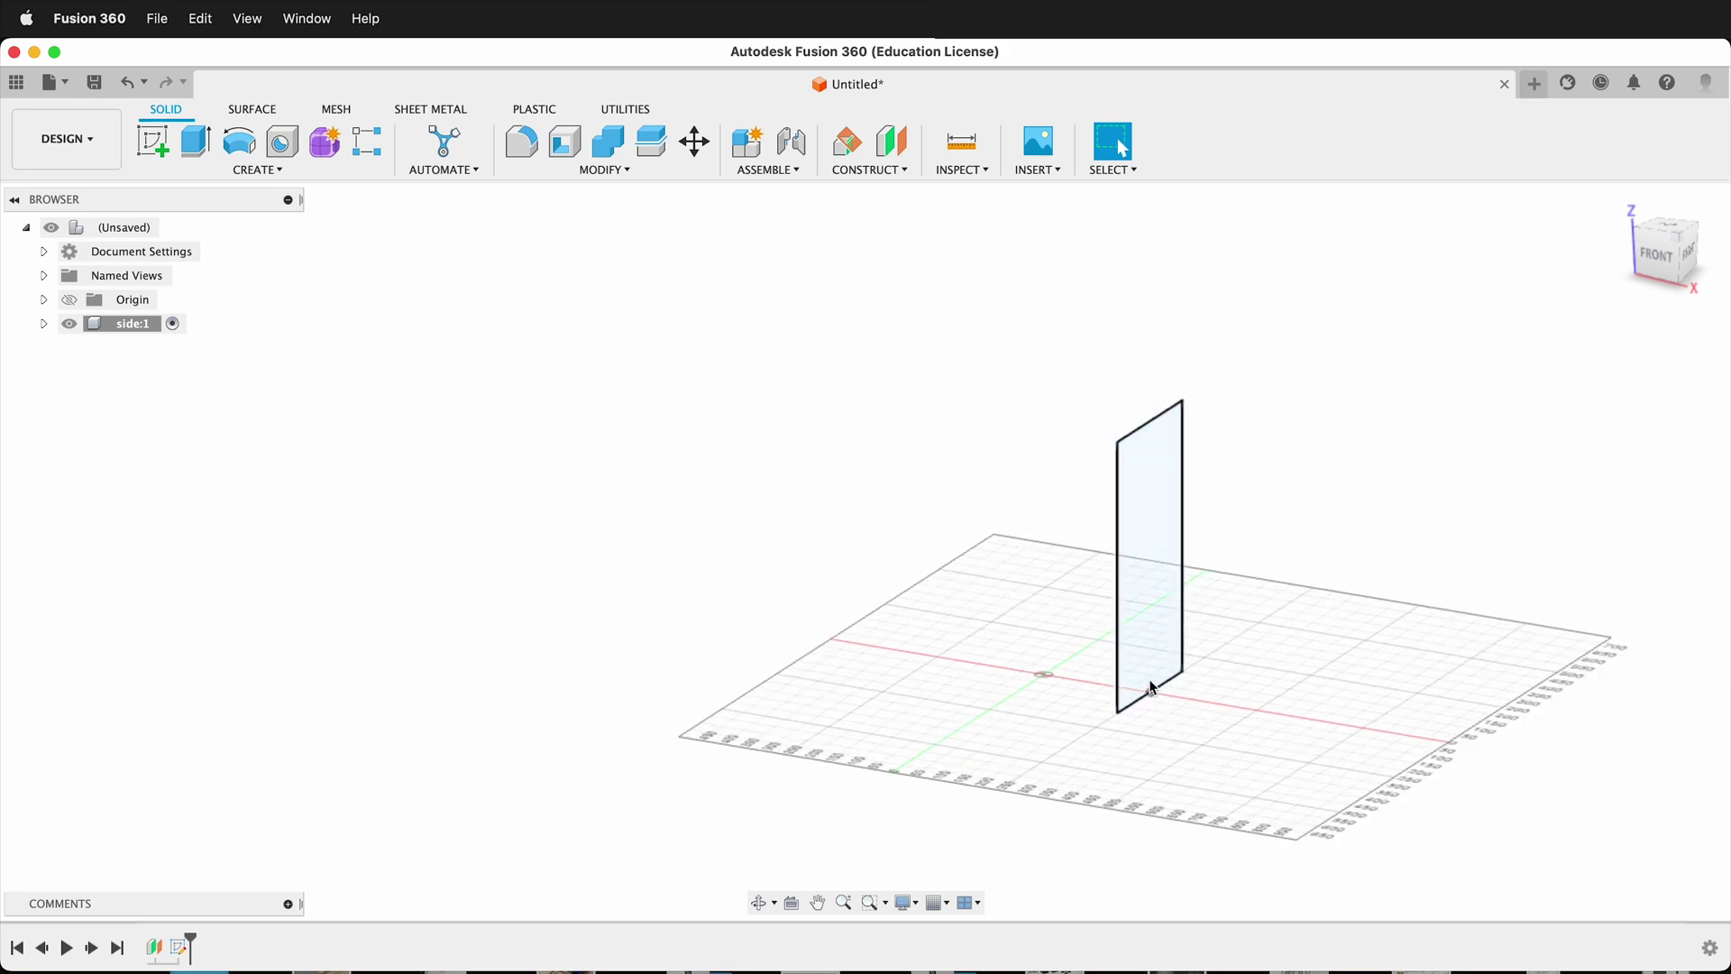
pyautogui.scroll(2, 1151, 690)
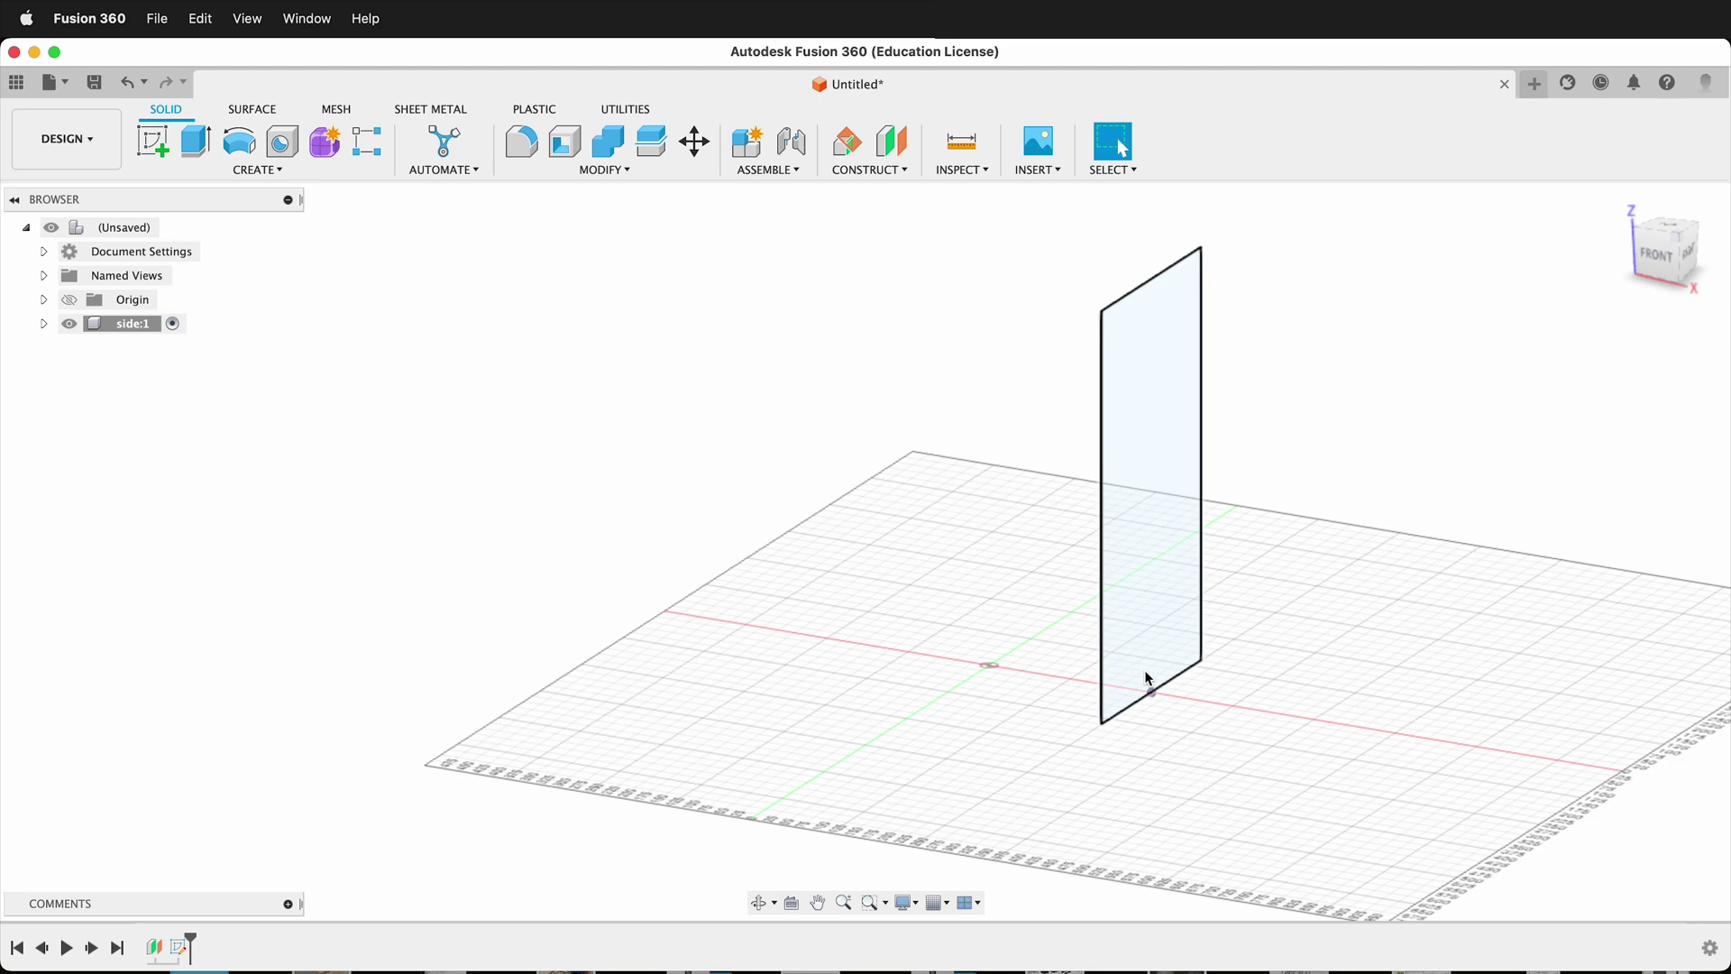
pyautogui.click(1165, 598)
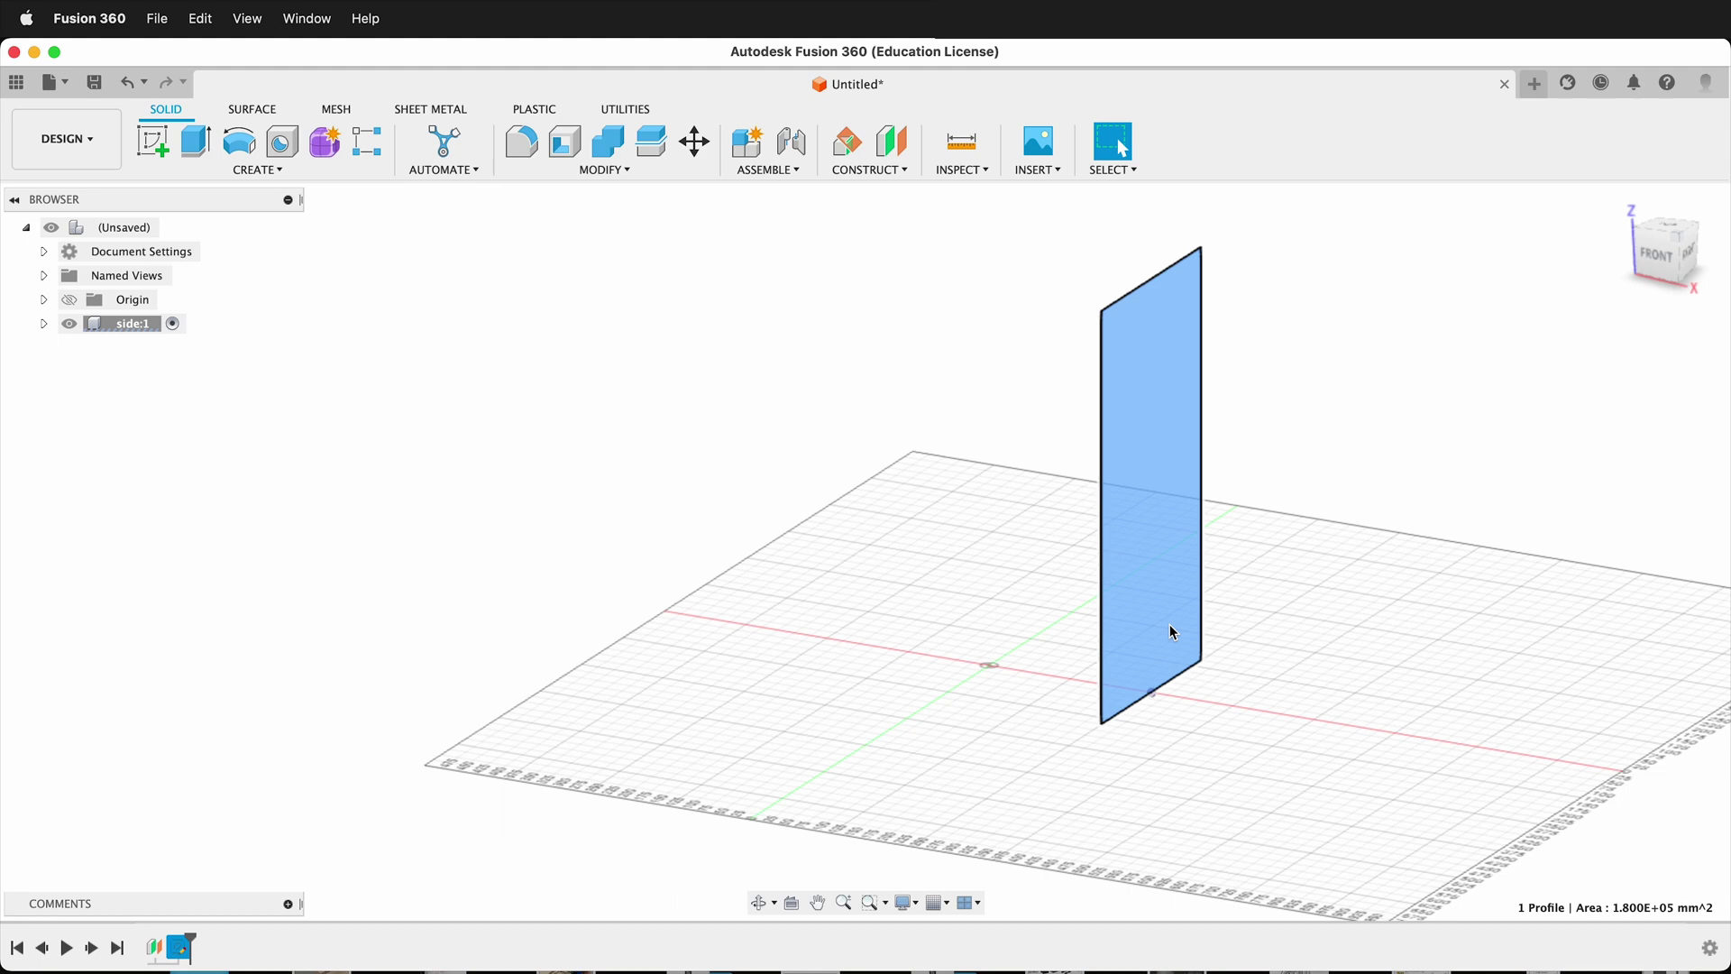
pyautogui.press('e')
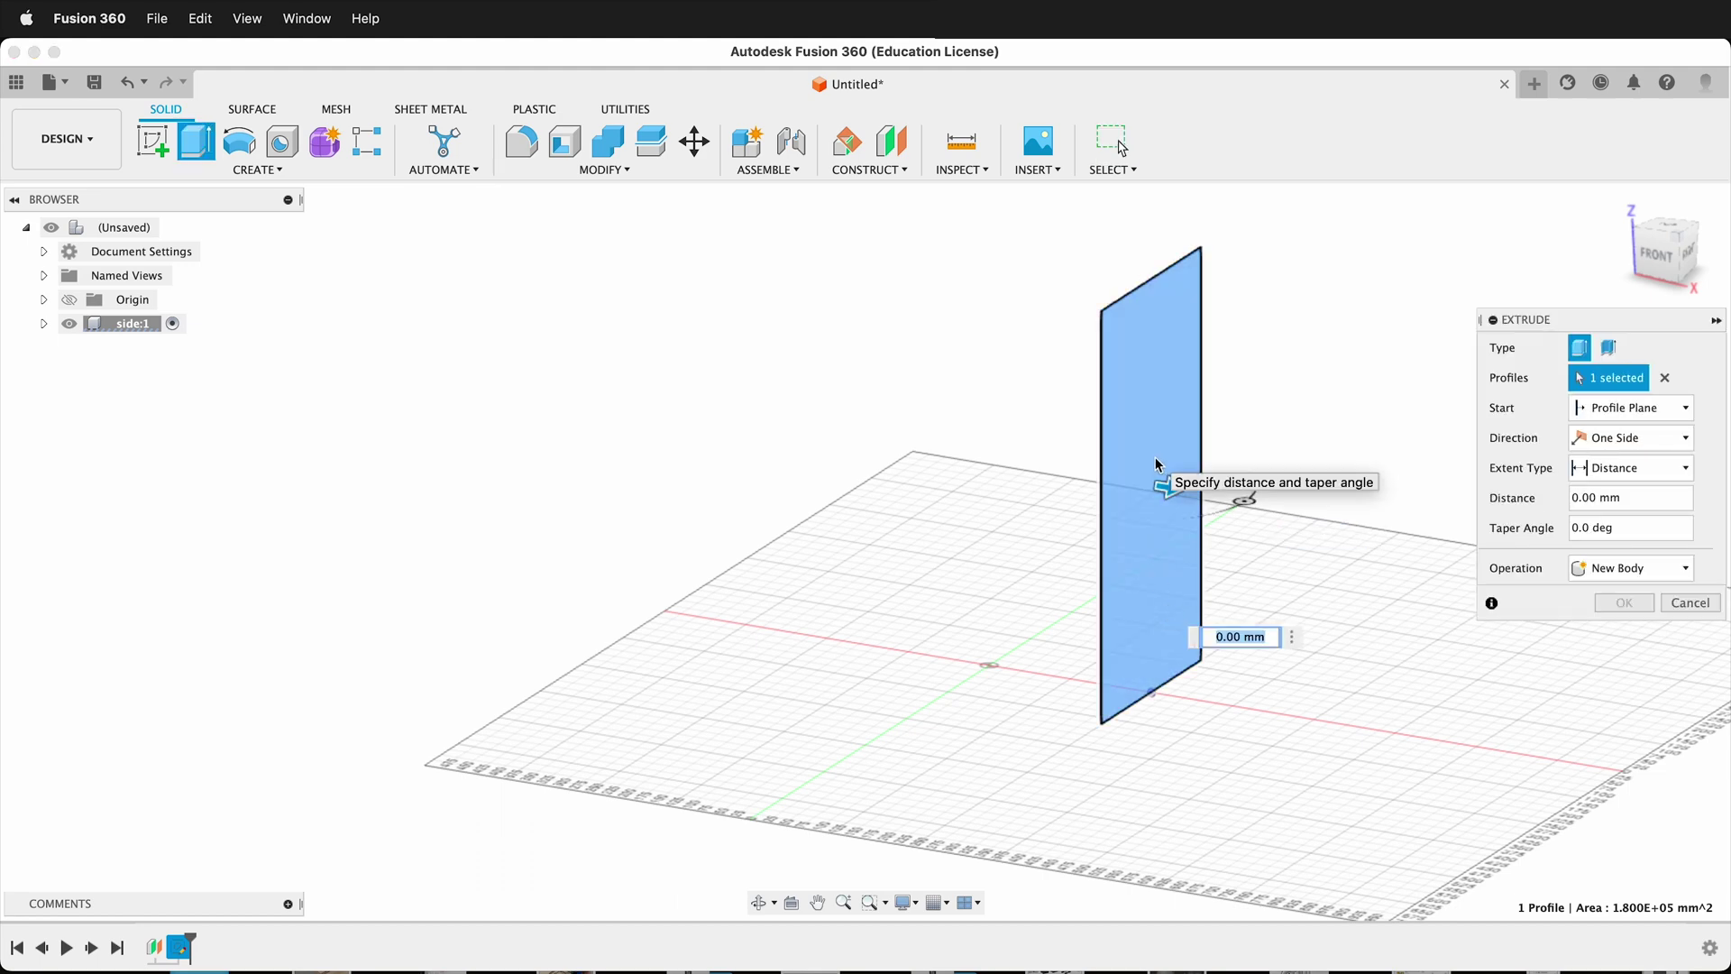
pyautogui.write('-ply')
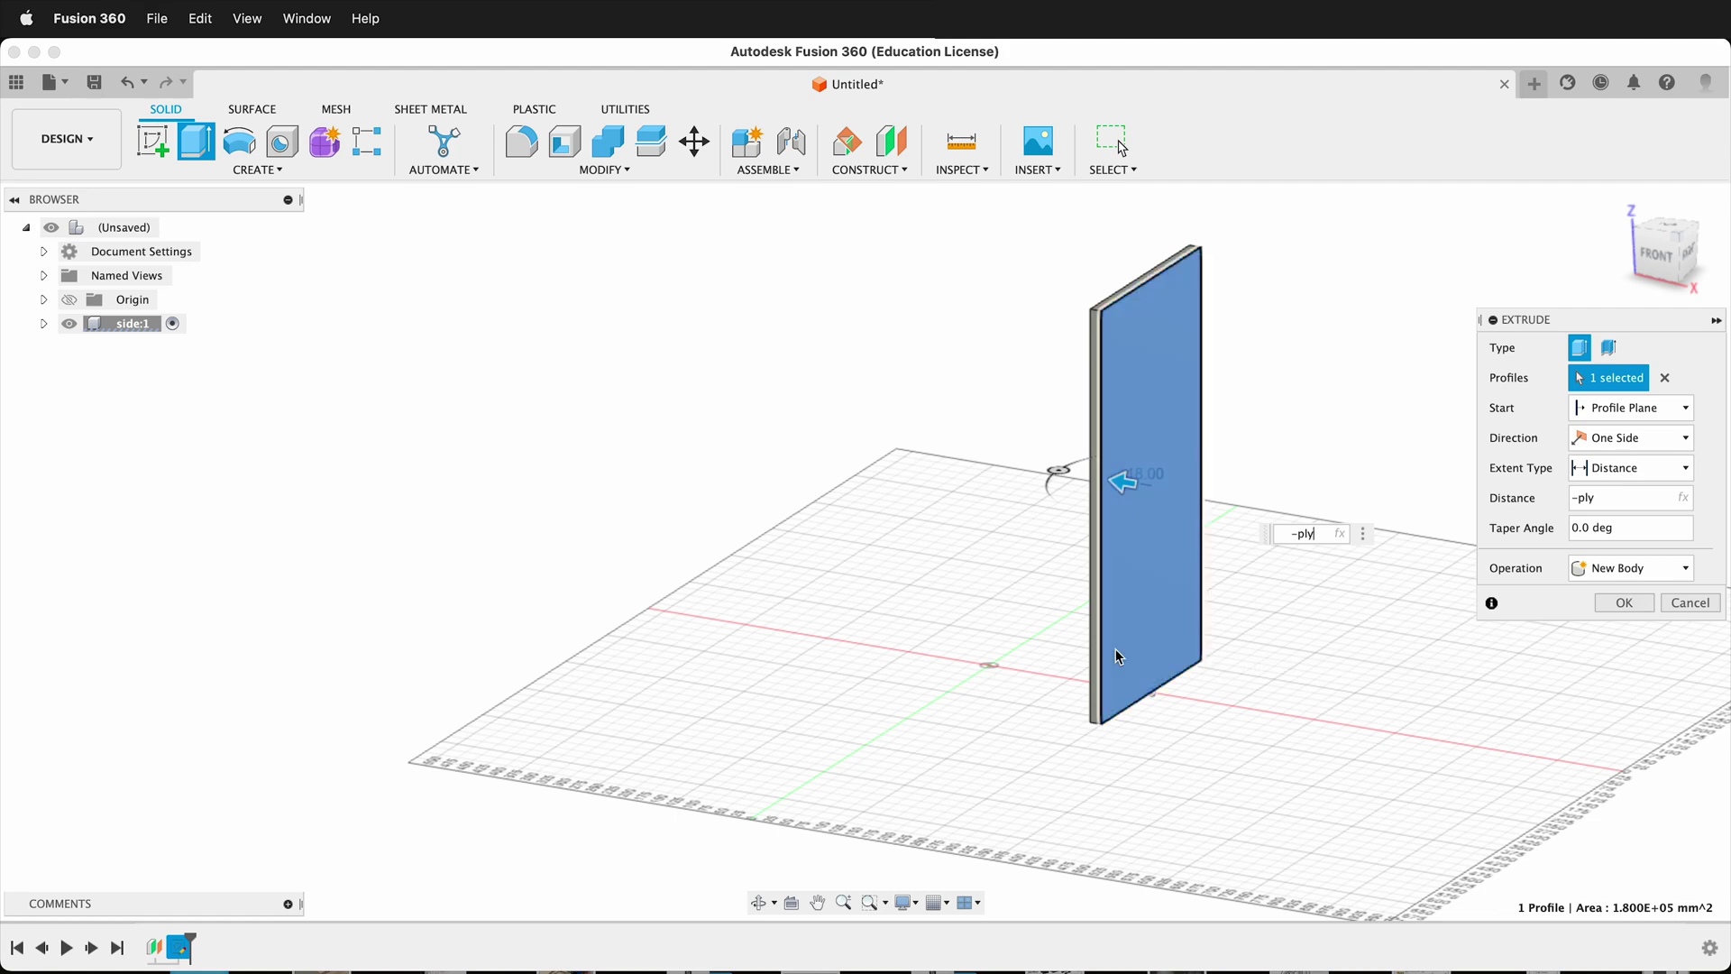
pyautogui.click(1626, 606)
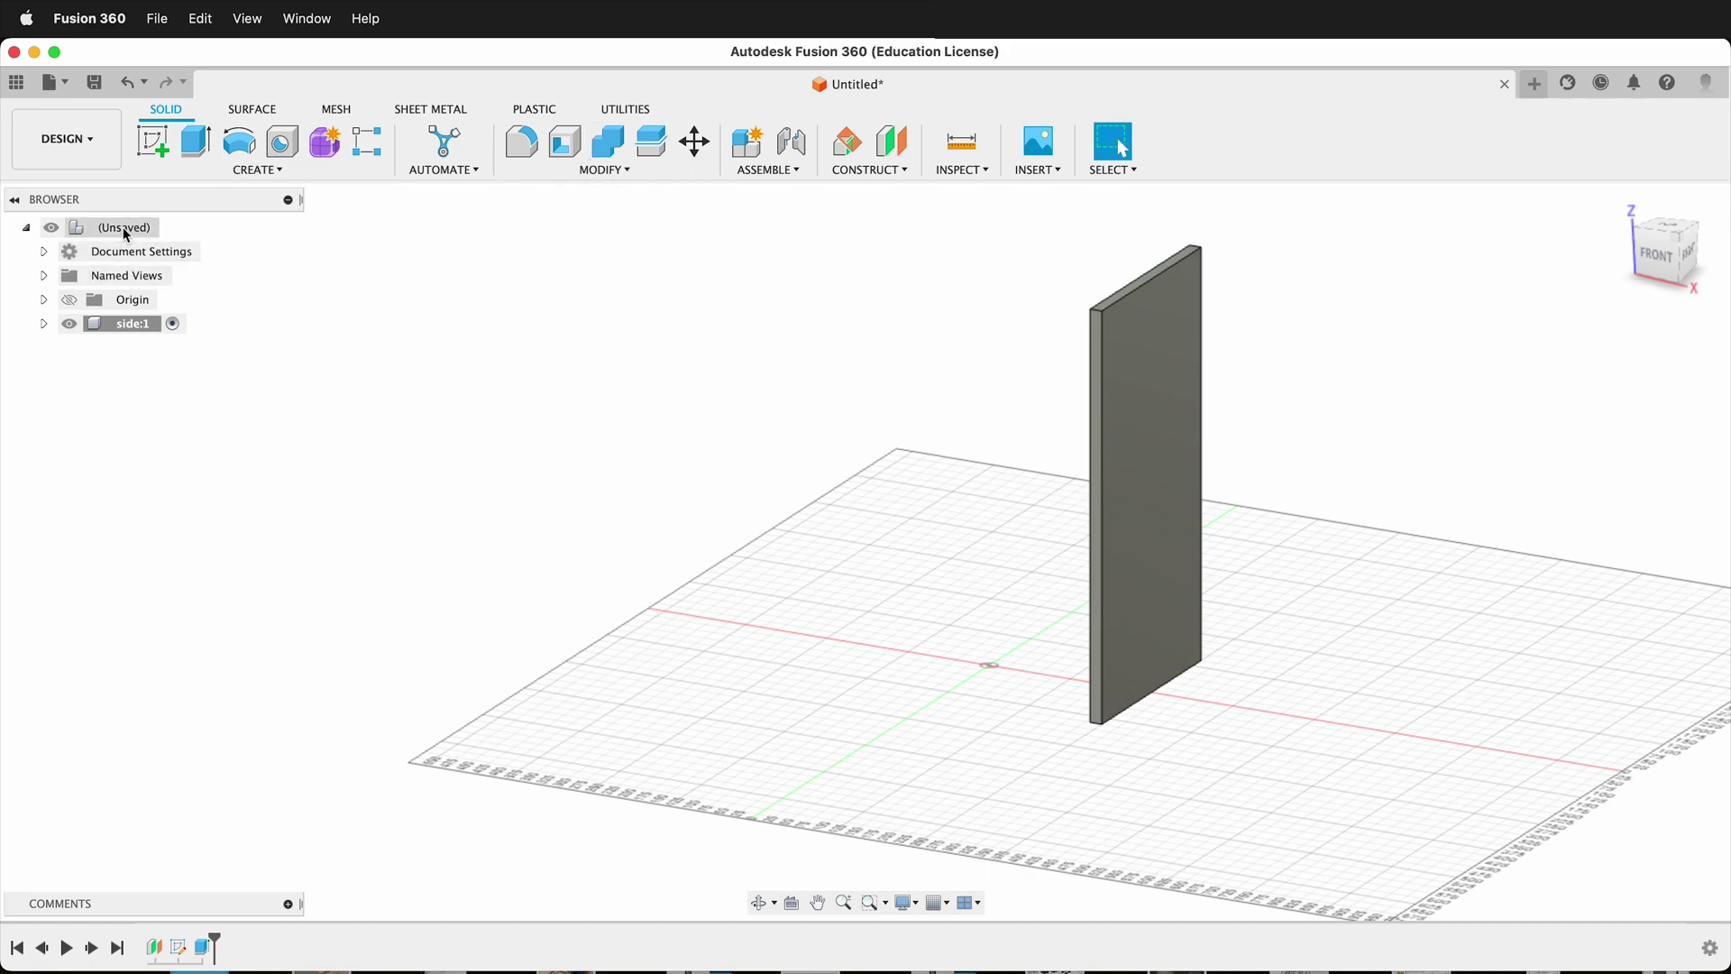
# Activate the top-level component and mirror the side component across the origin plane midway along the cabinet's width
pyautogui.click(176, 227)
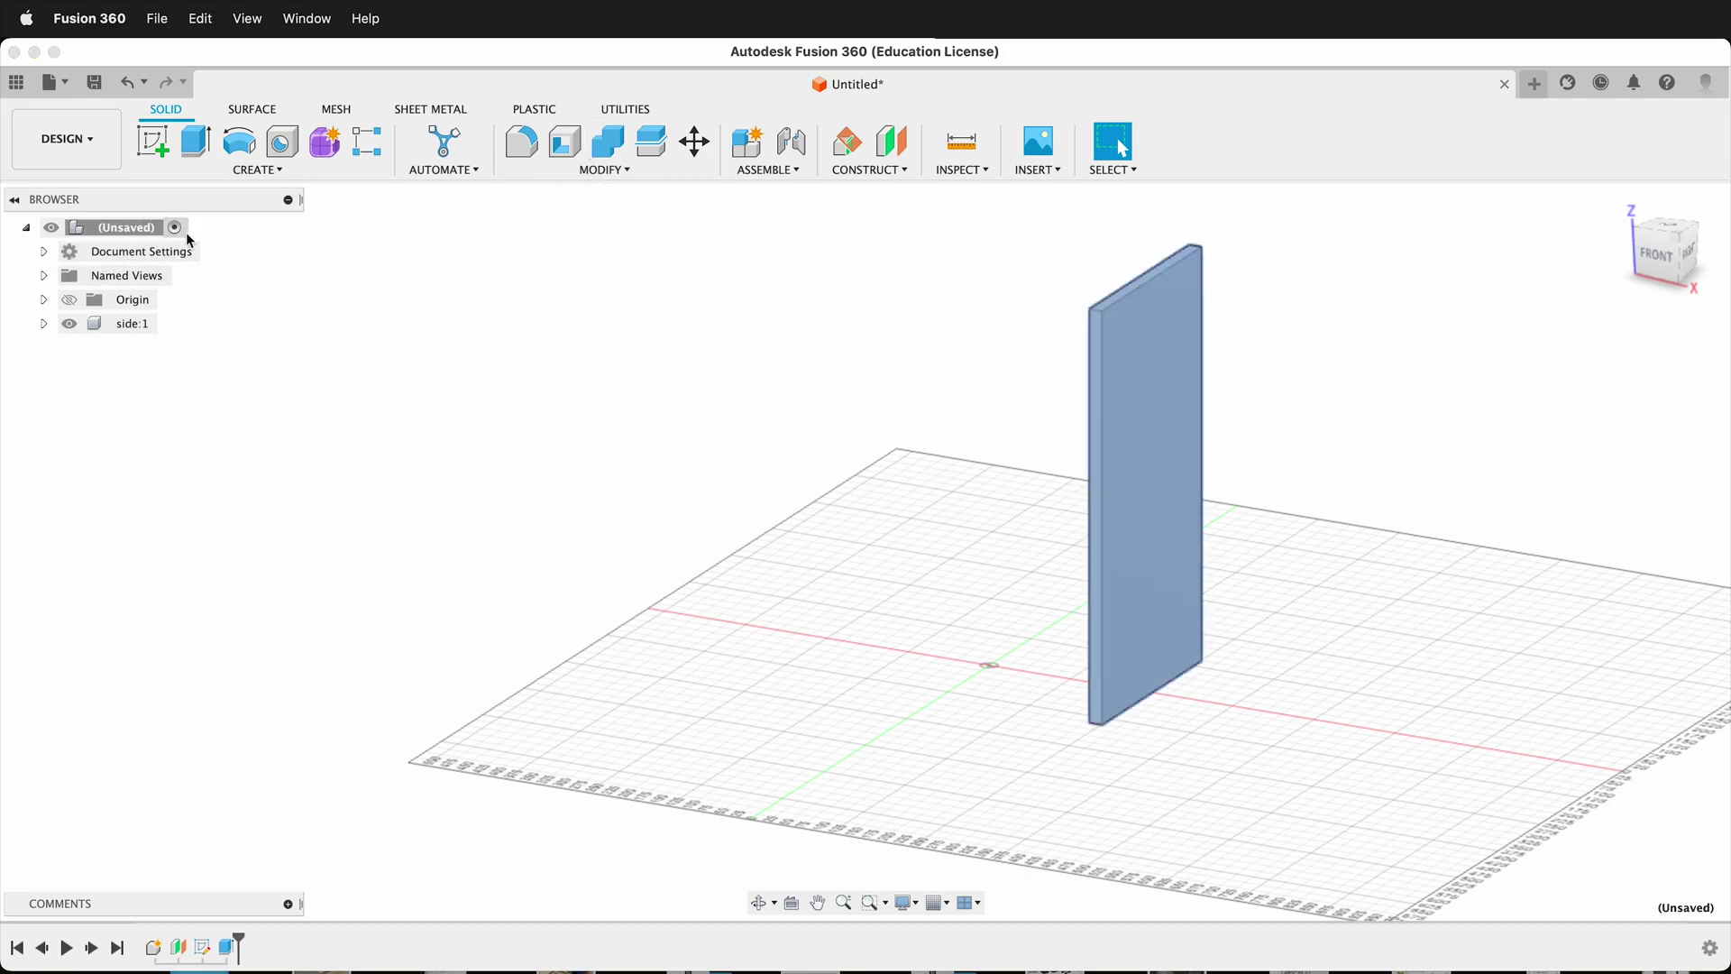
pyautogui.click(257, 172)
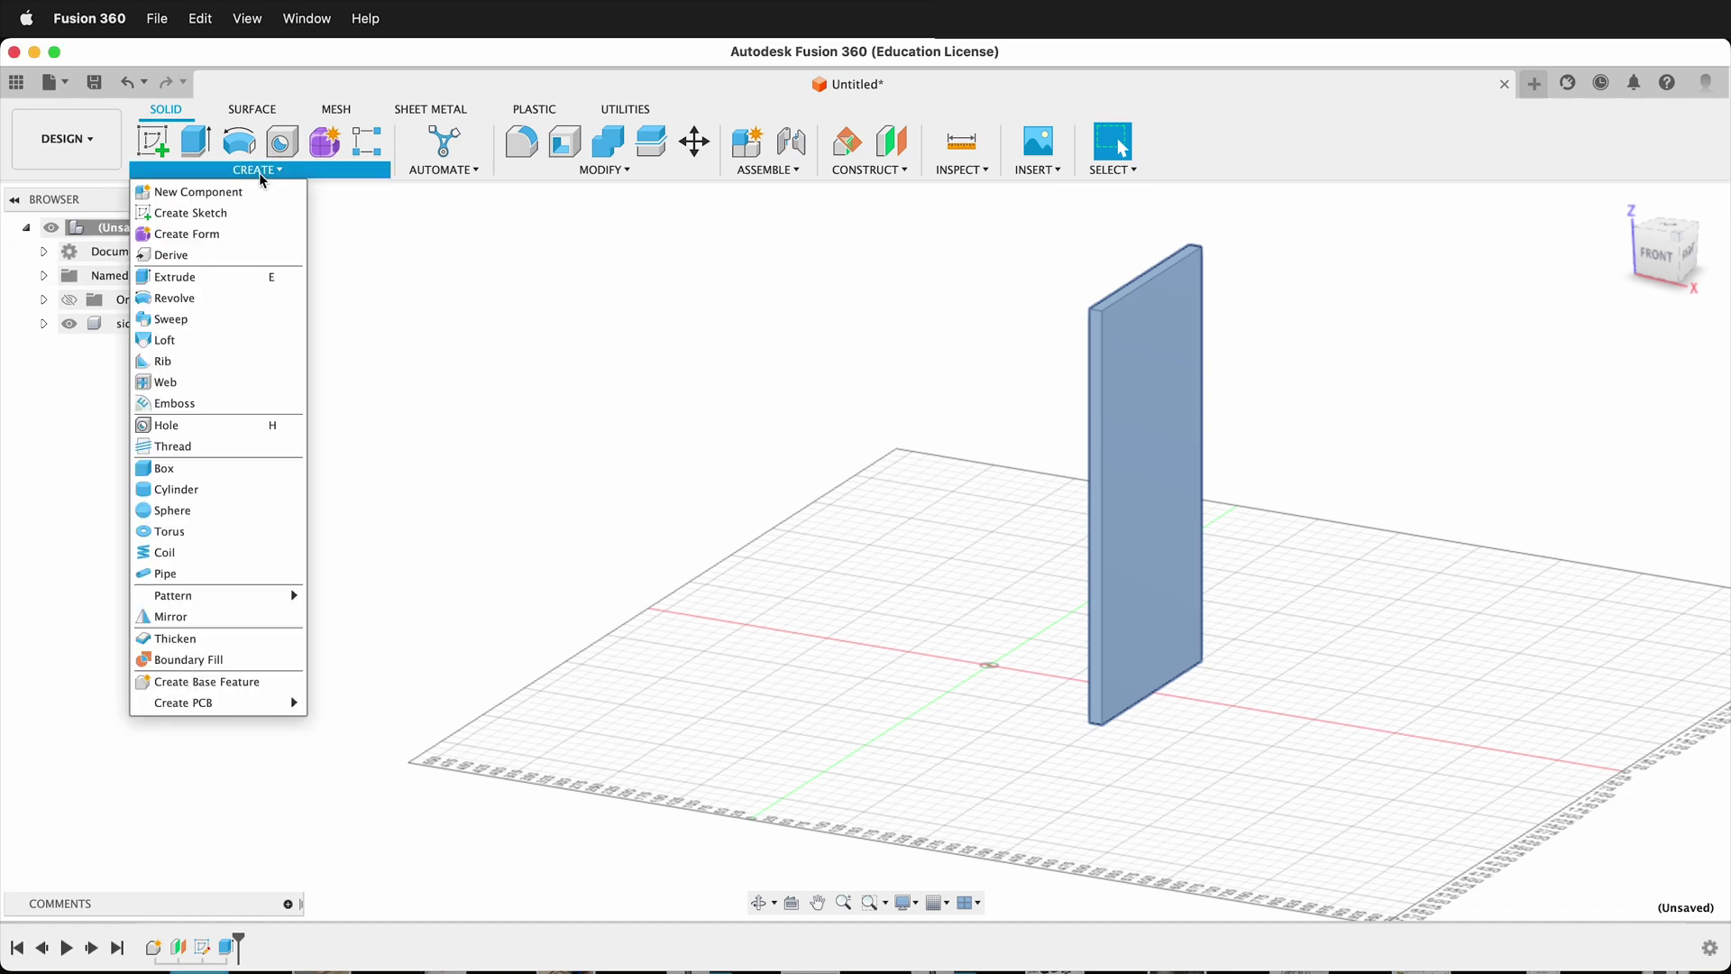
pyautogui.click(220, 616)
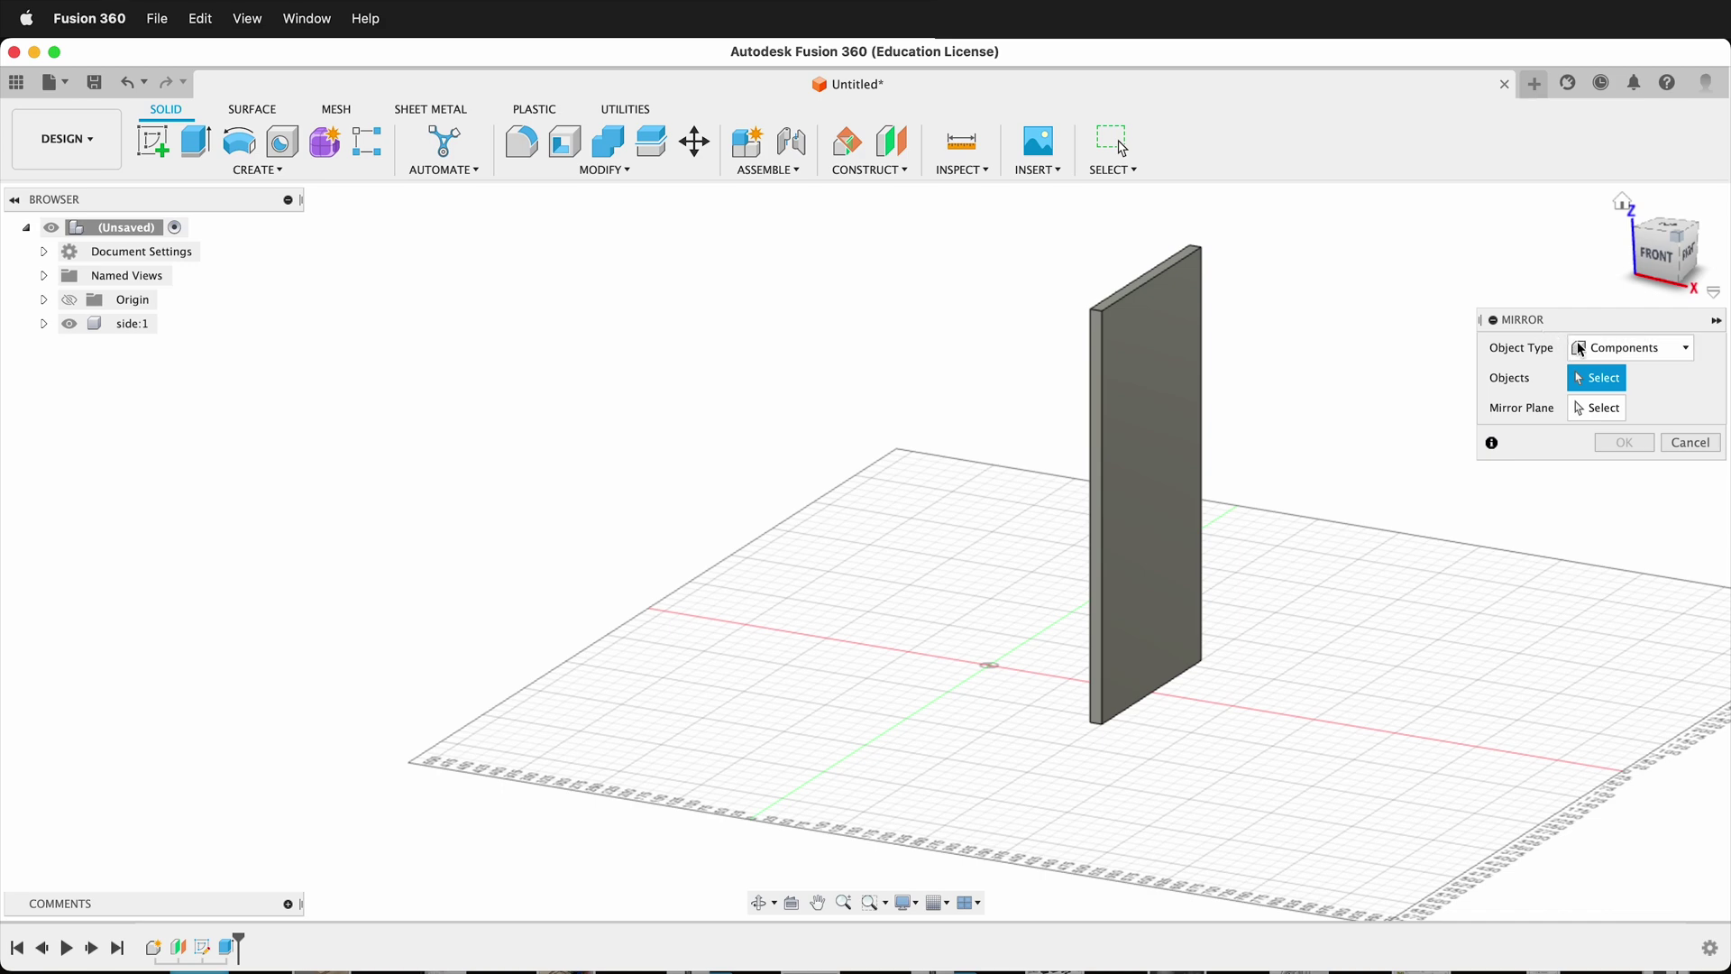
pyautogui.click(1129, 355)
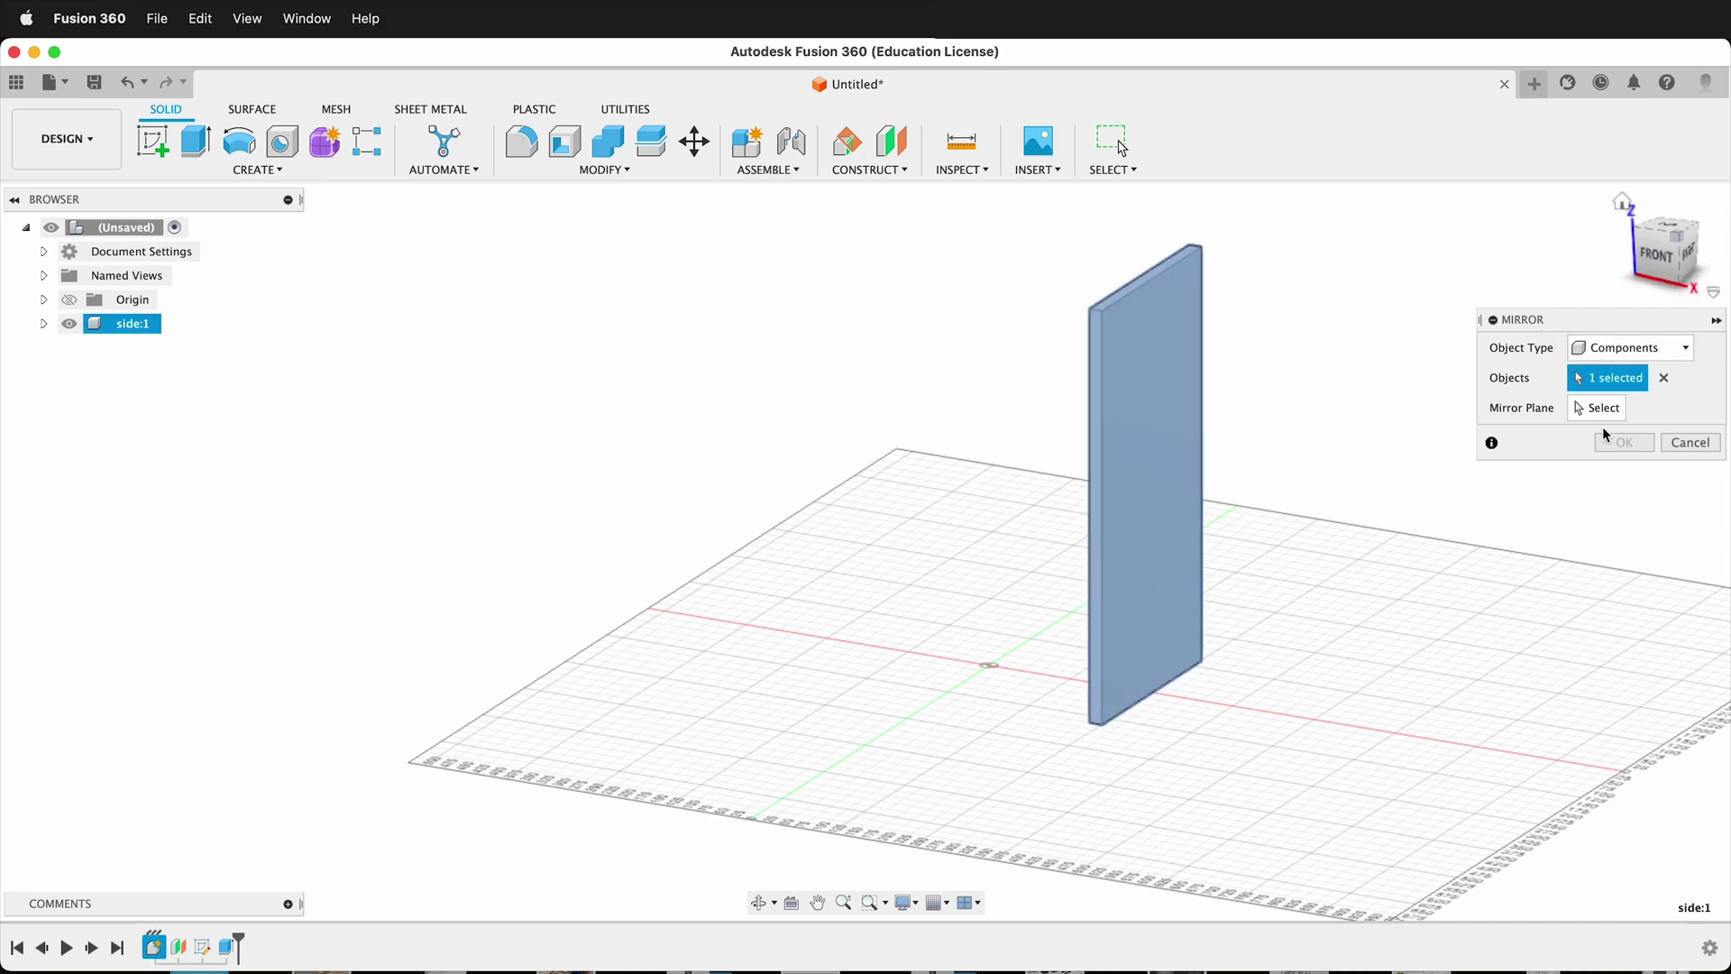
pyautogui.click(1594, 407)
pyautogui.click(1018, 566)
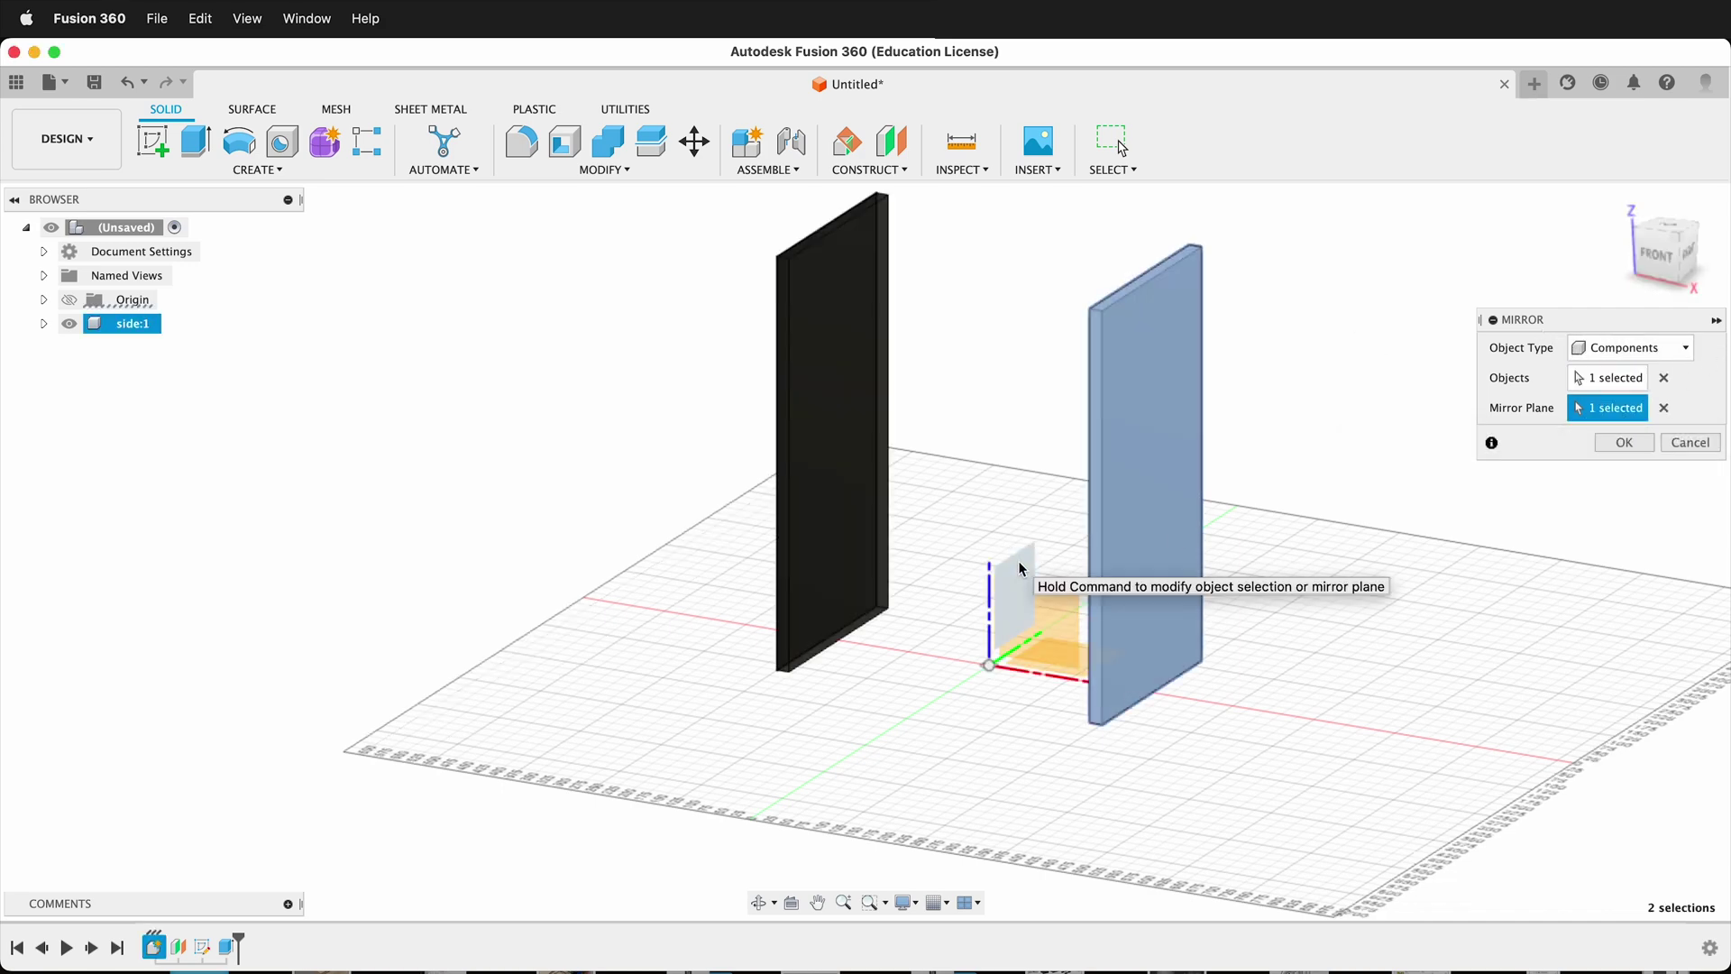
pyautogui.click(1624, 441)
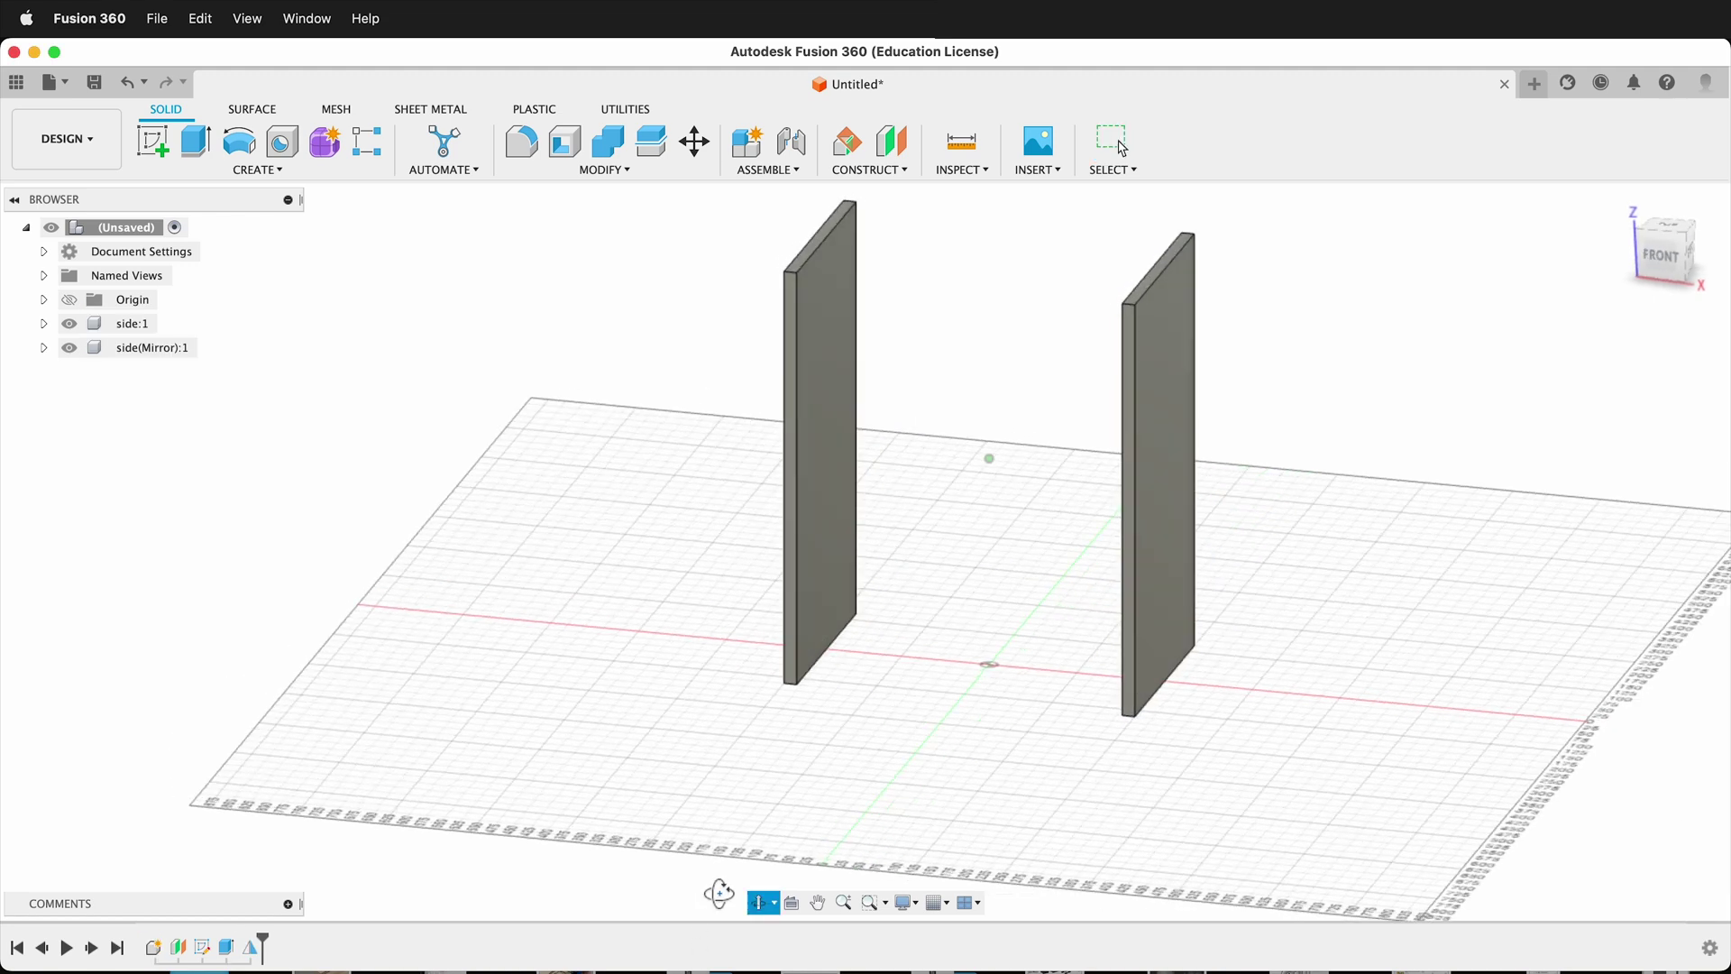
# Measure the distance between the outer vertical edges of the two side panels
pyautogui.click(757, 902)
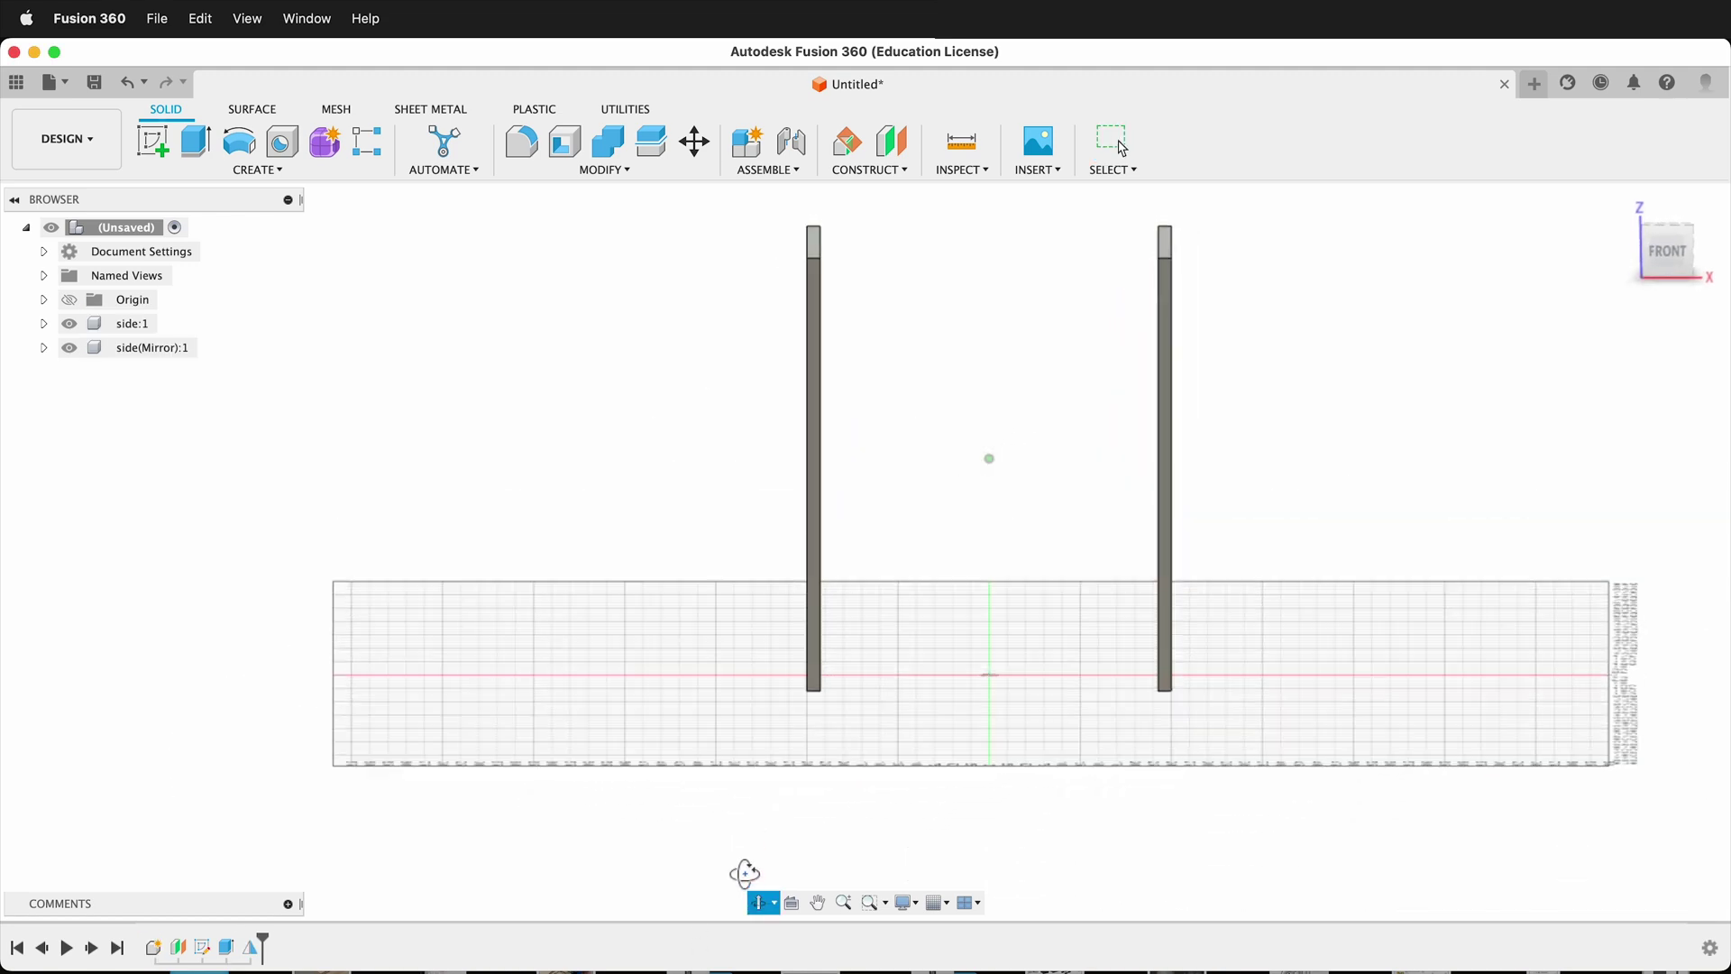
pyautogui.click(961, 142)
pyautogui.click(807, 325)
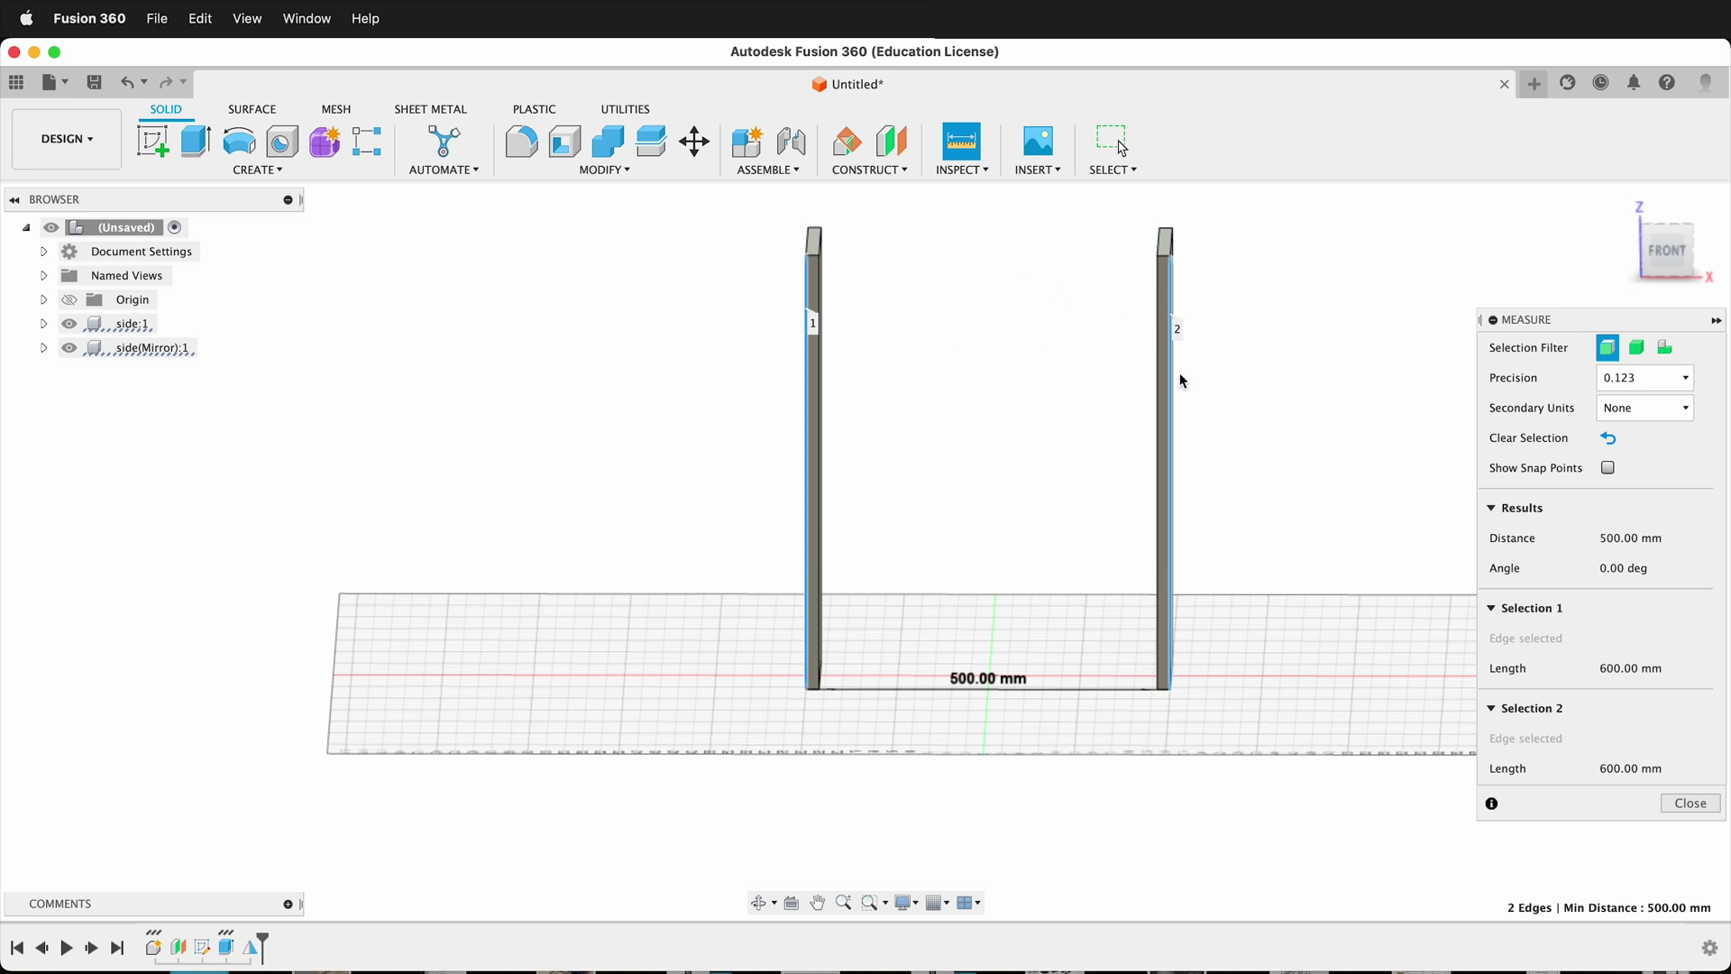
pyautogui.click(1691, 802)
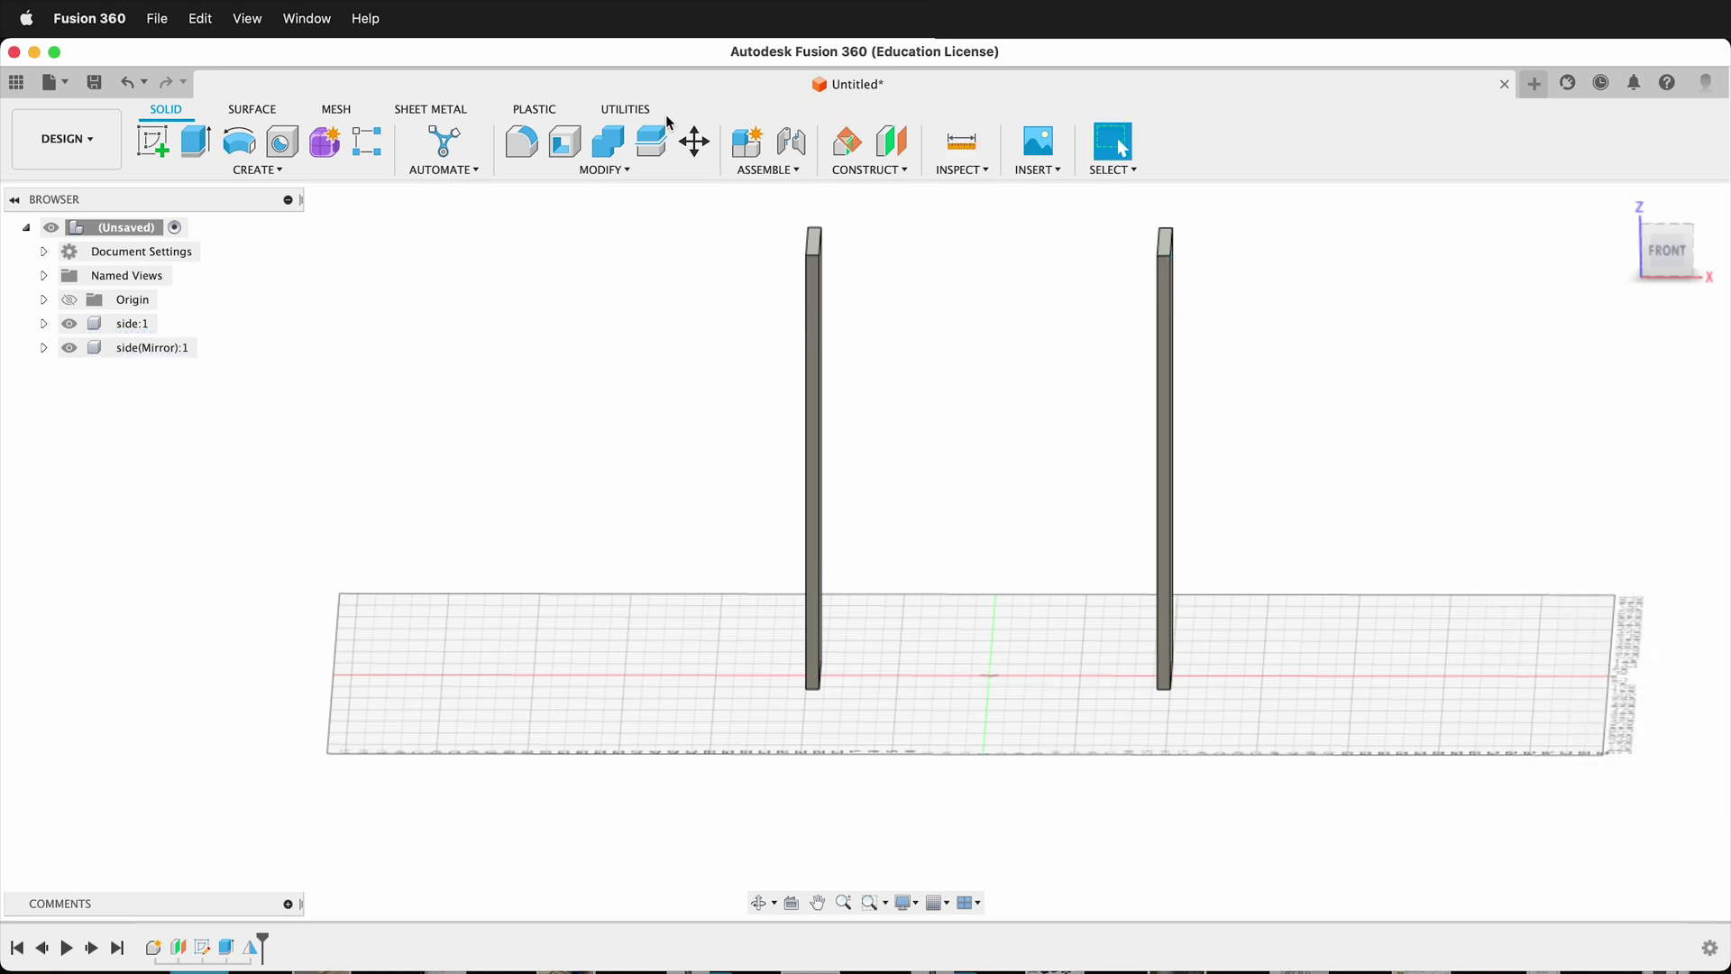
# Set the width user parameter to 700 mm
pyautogui.click(602, 177)
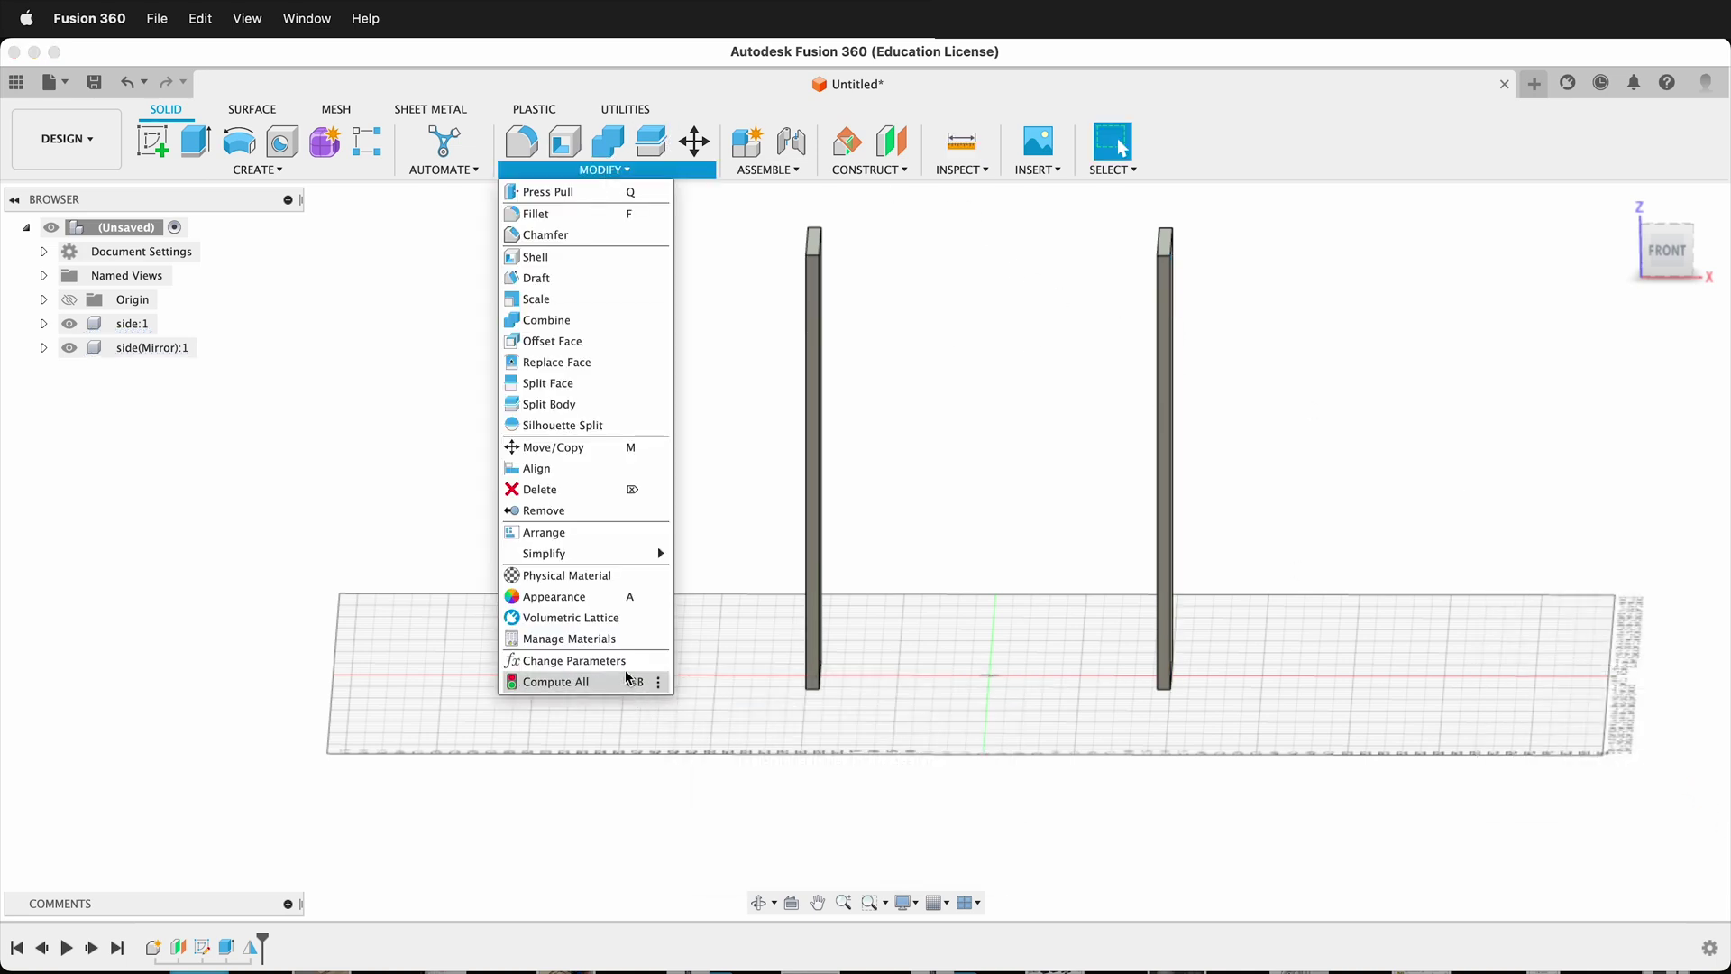
pyautogui.click(631, 661)
pyautogui.doubleClick(892, 451)
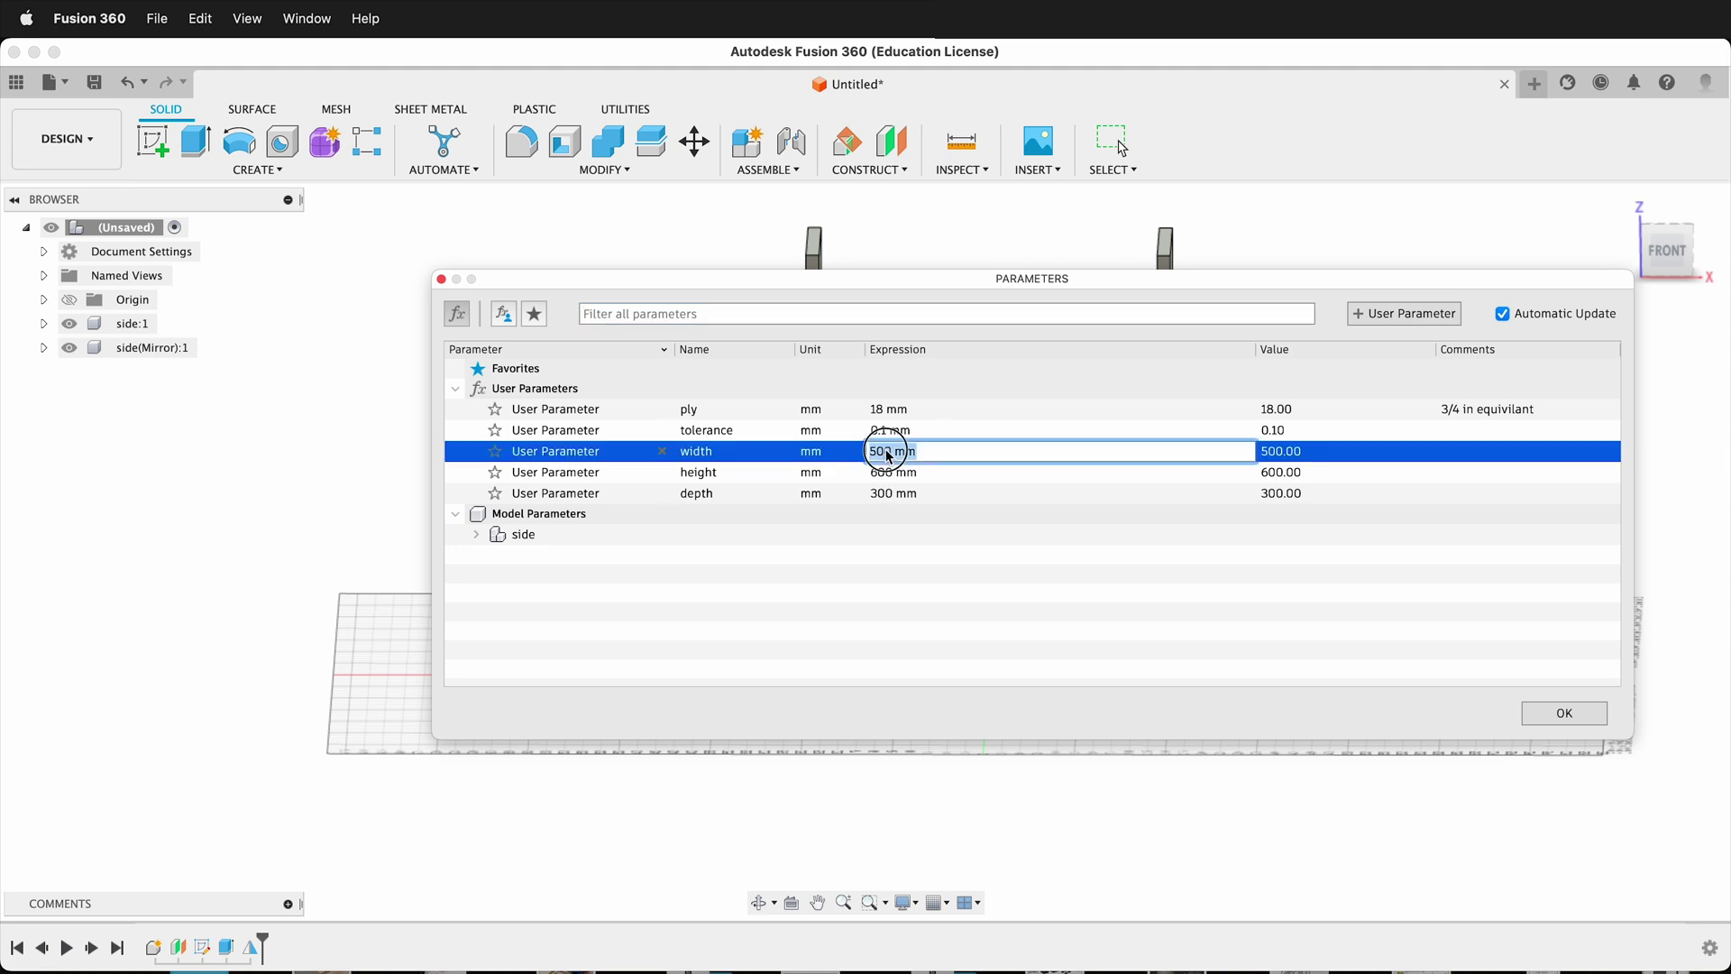
pyautogui.write('700')
pyautogui.press('Return')
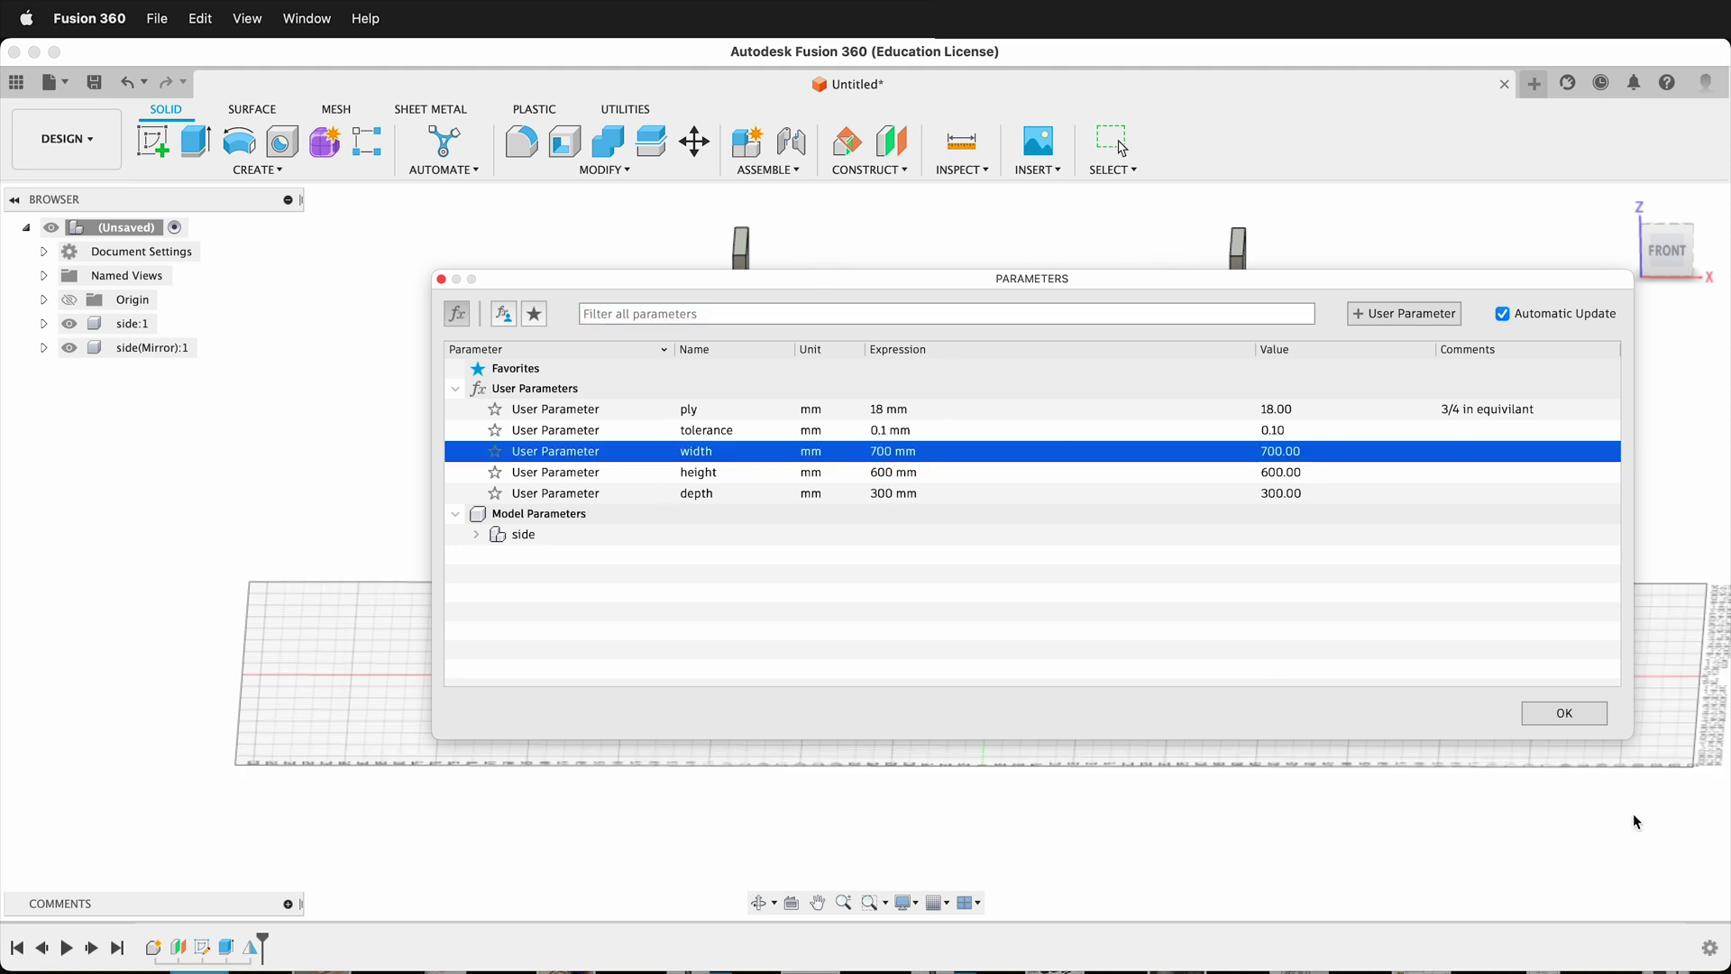
pyautogui.click(1558, 712)
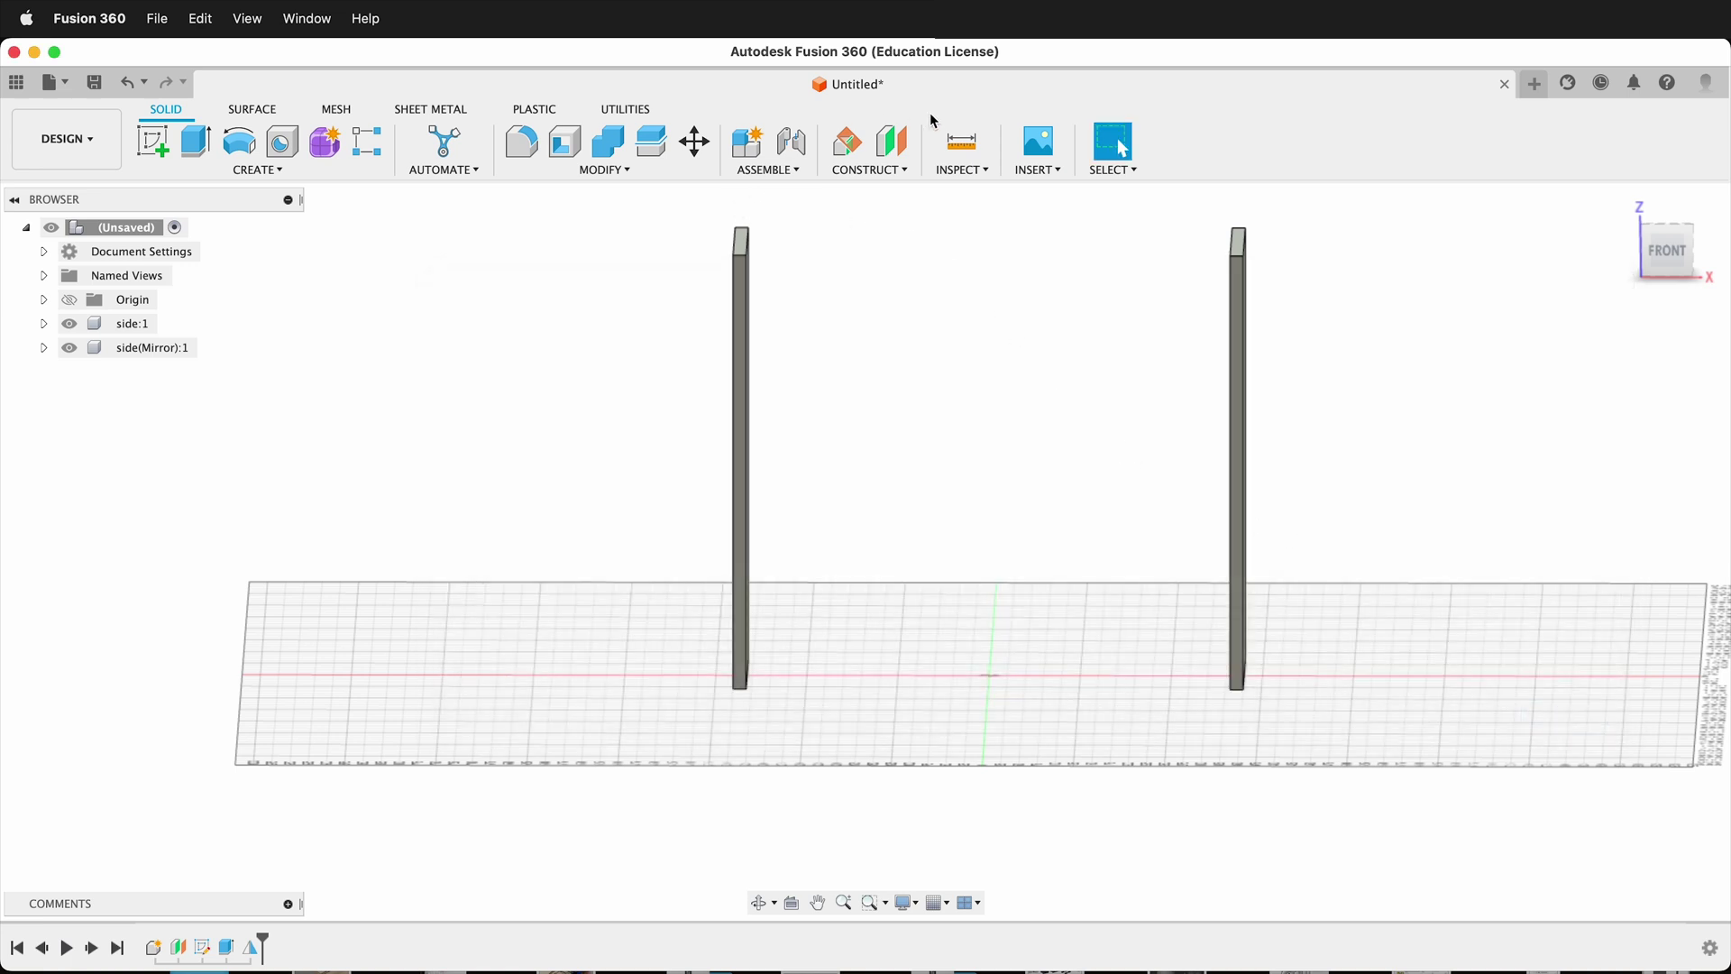
# Measure the outer distance between the side panels again after the width change
pyautogui.click(961, 142)
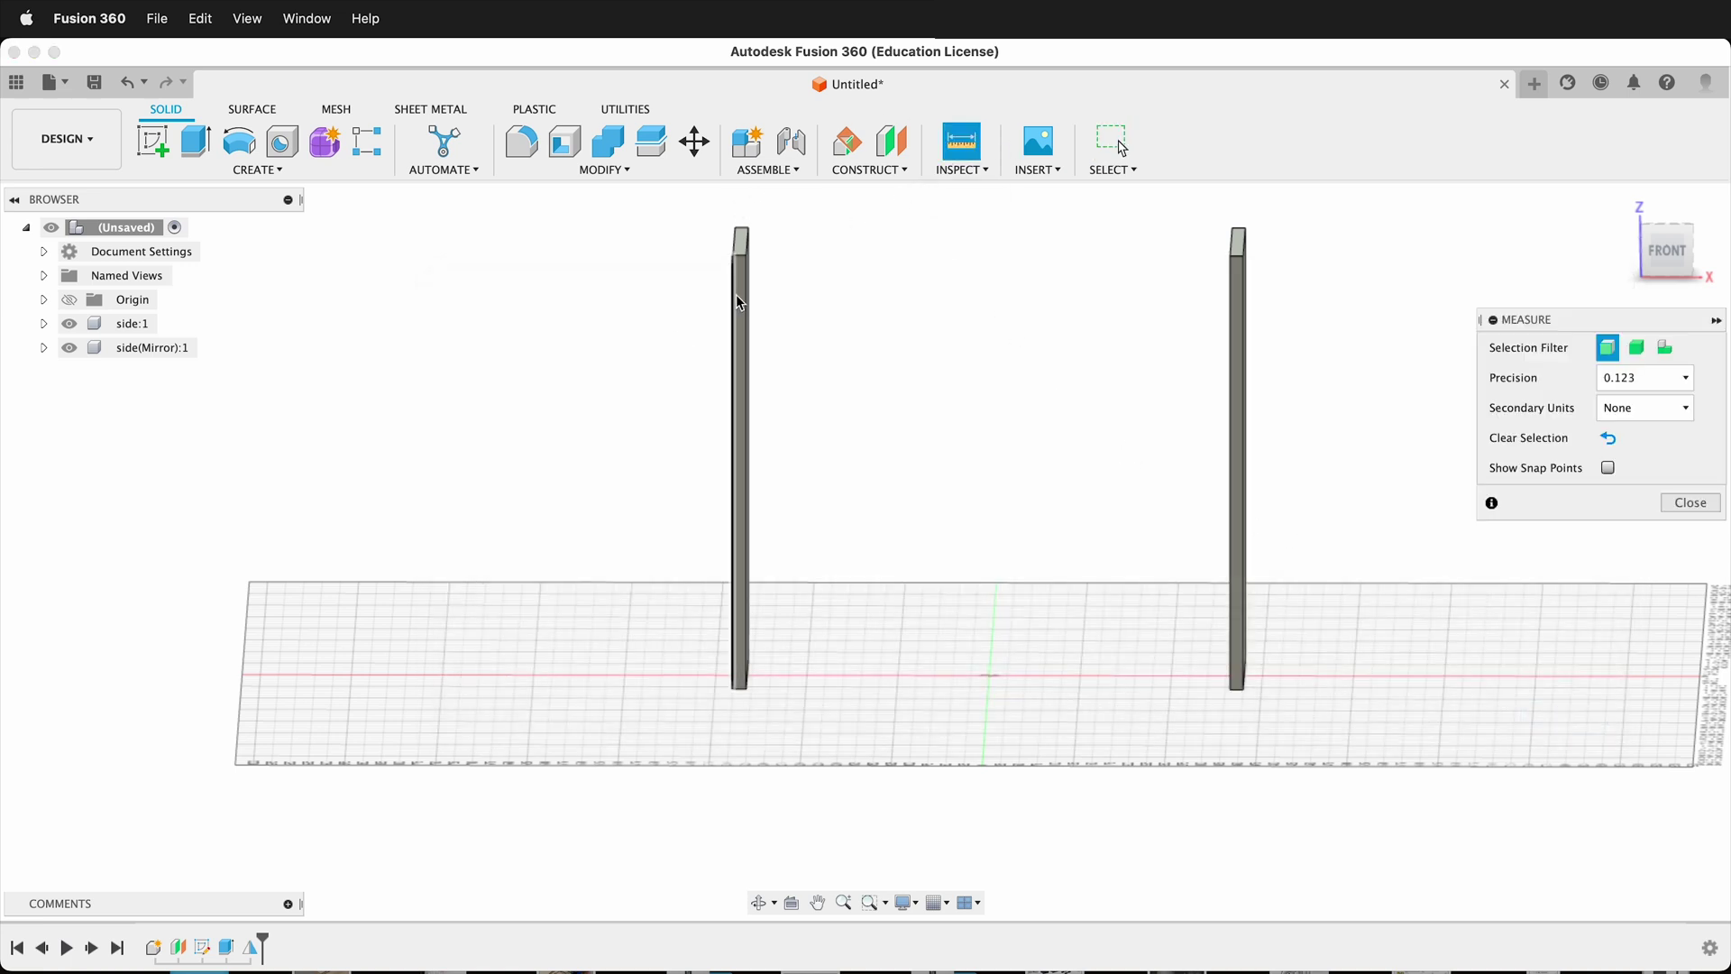
pyautogui.click(734, 296)
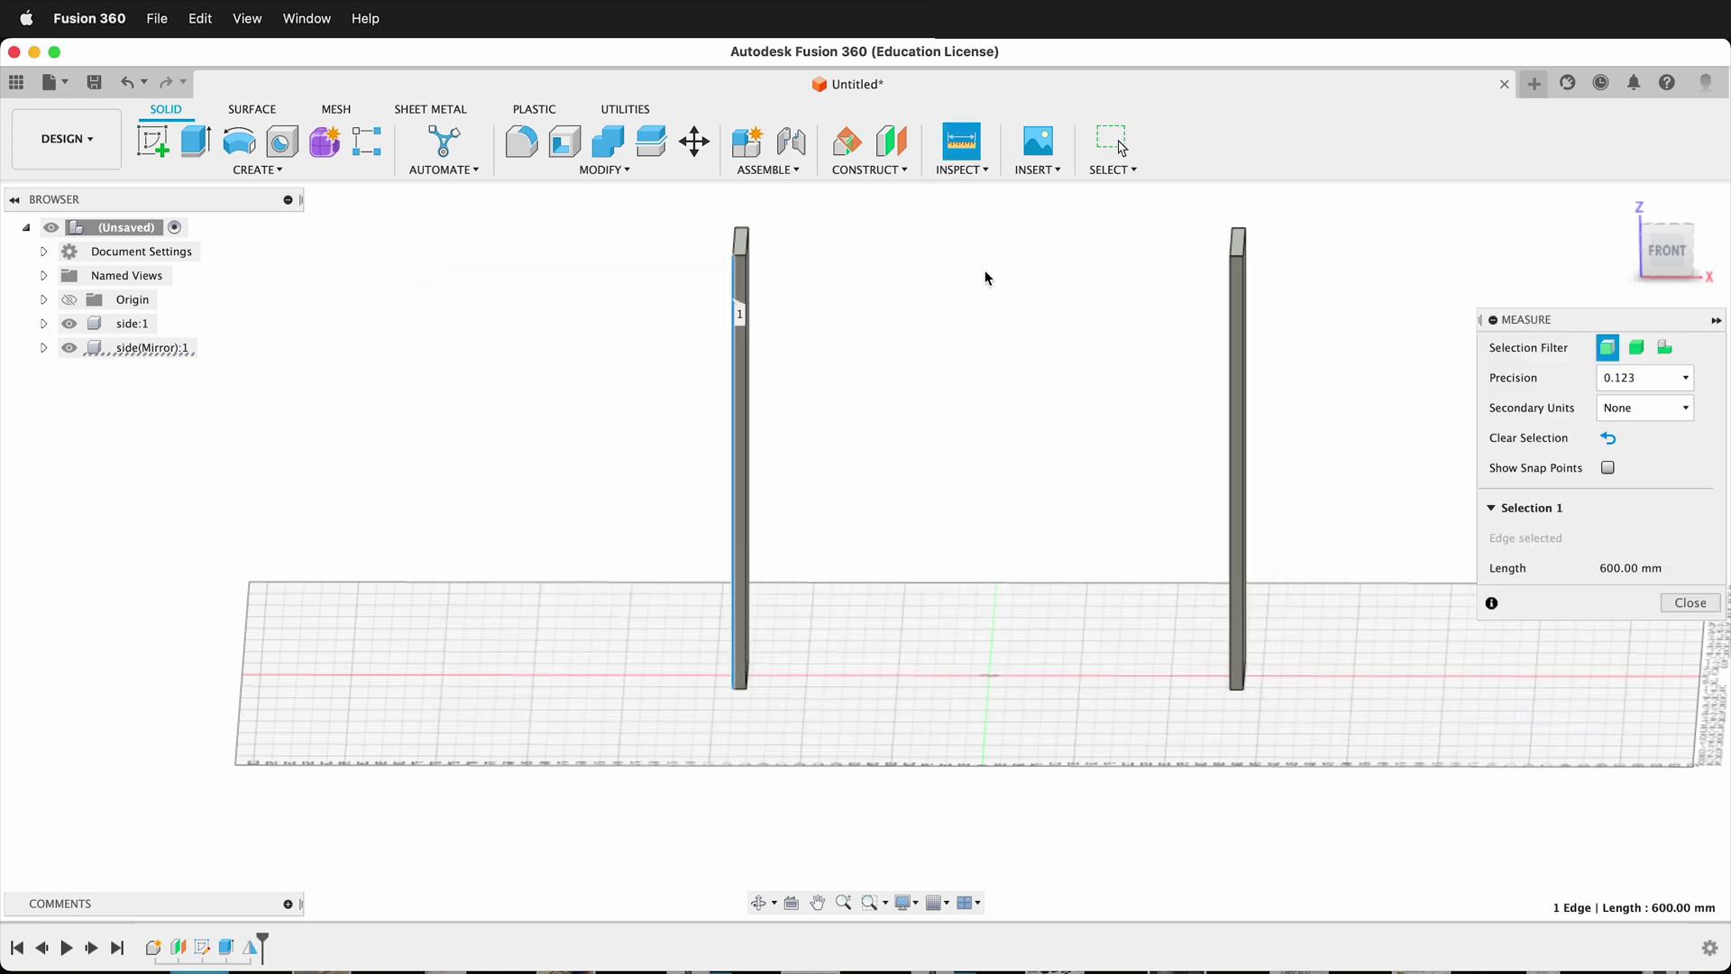
pyautogui.click(1245, 349)
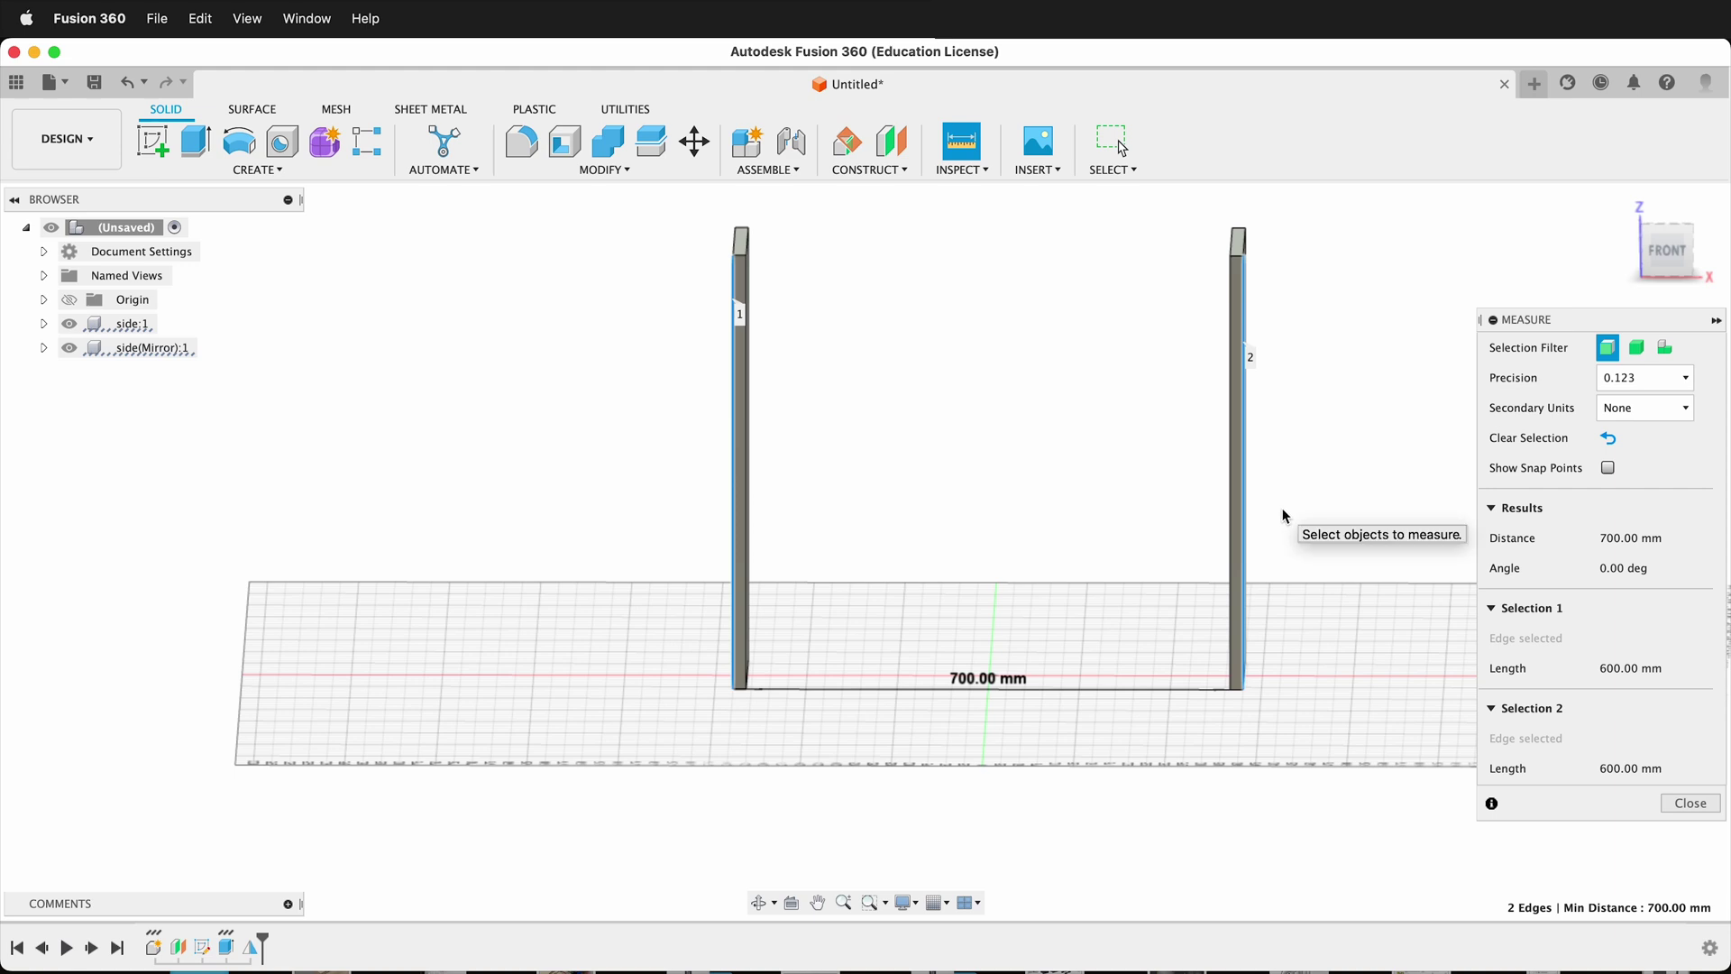
pyautogui.click(1690, 803)
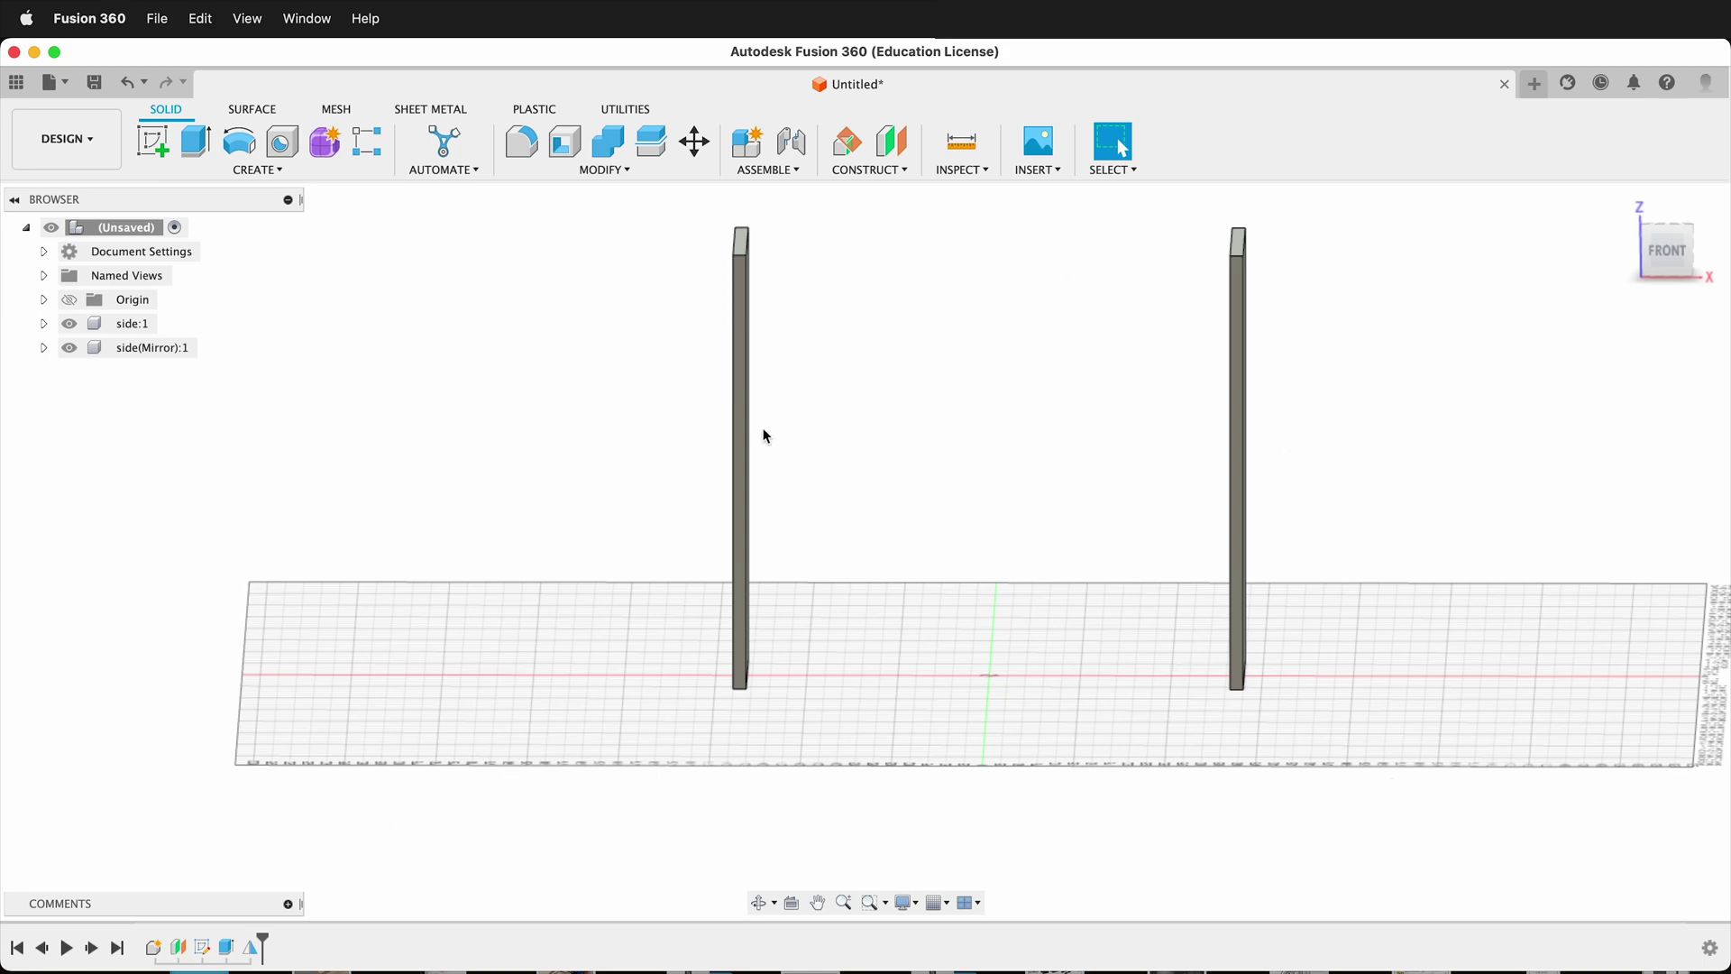
# Delete the mirror feature from the design history to remove the mirrored side panel
pyautogui.keyDown('shift'); pyautogui.moveTo(1020, 479); pyautogui.dragTo(1364, 492, button='middle'); pyautogui.keyUp('shift')
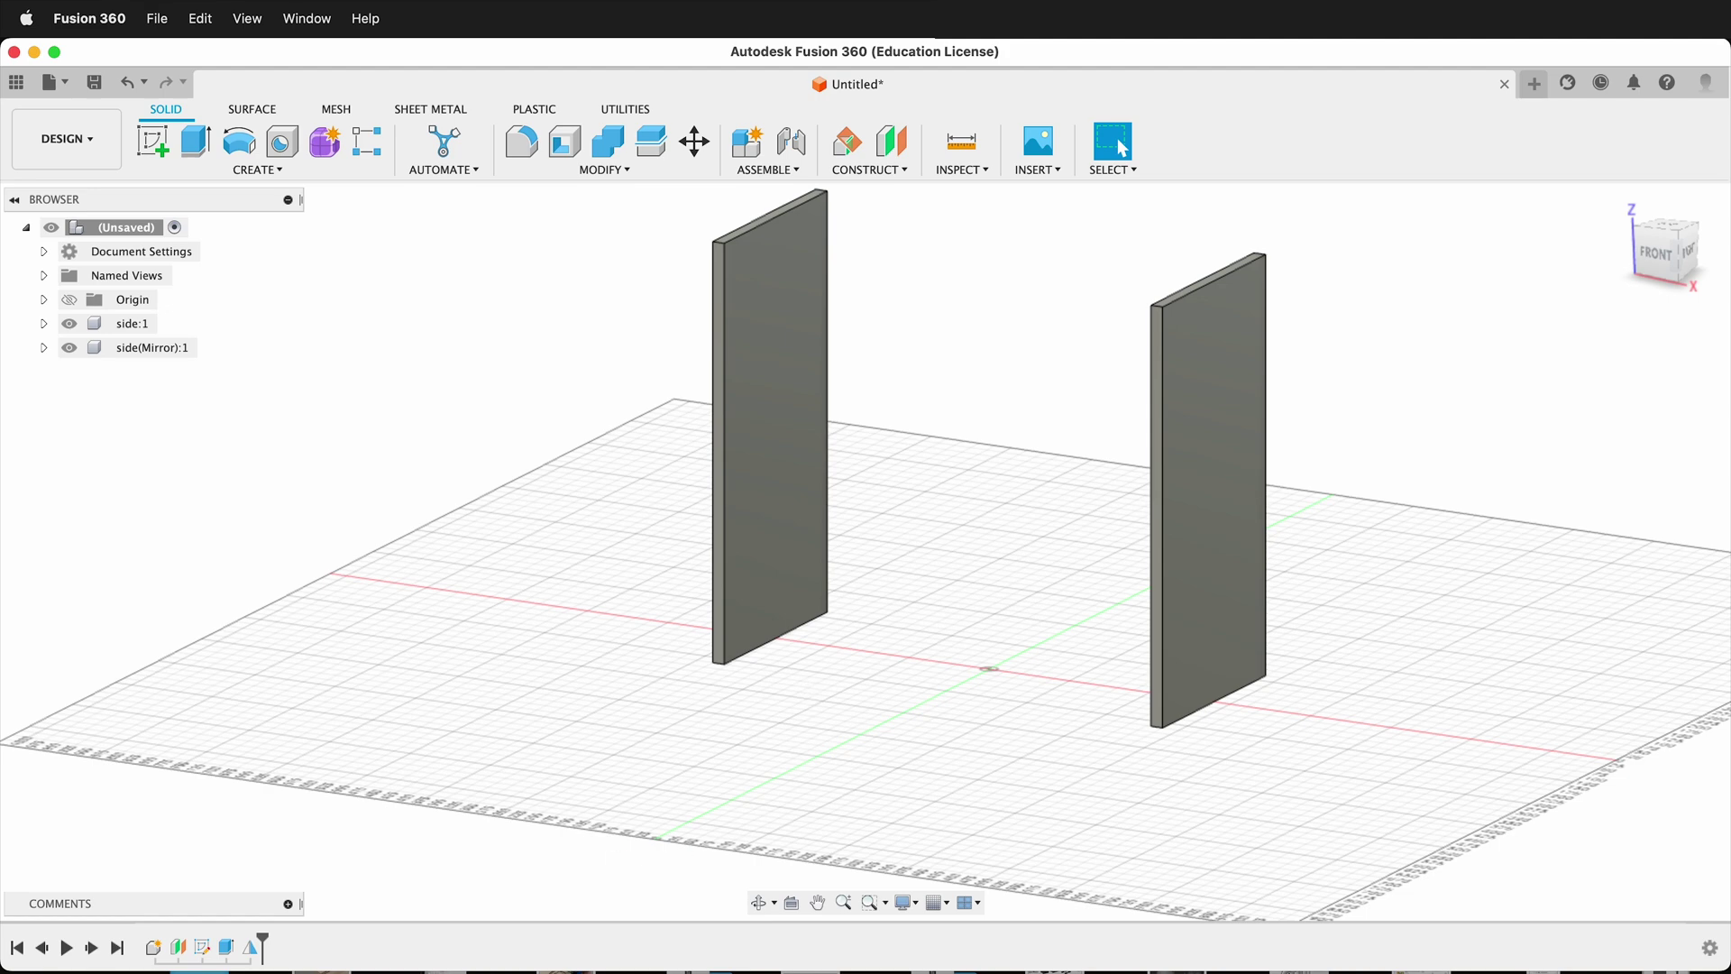
pyautogui.rightClick(251, 947)
pyautogui.click(349, 817)
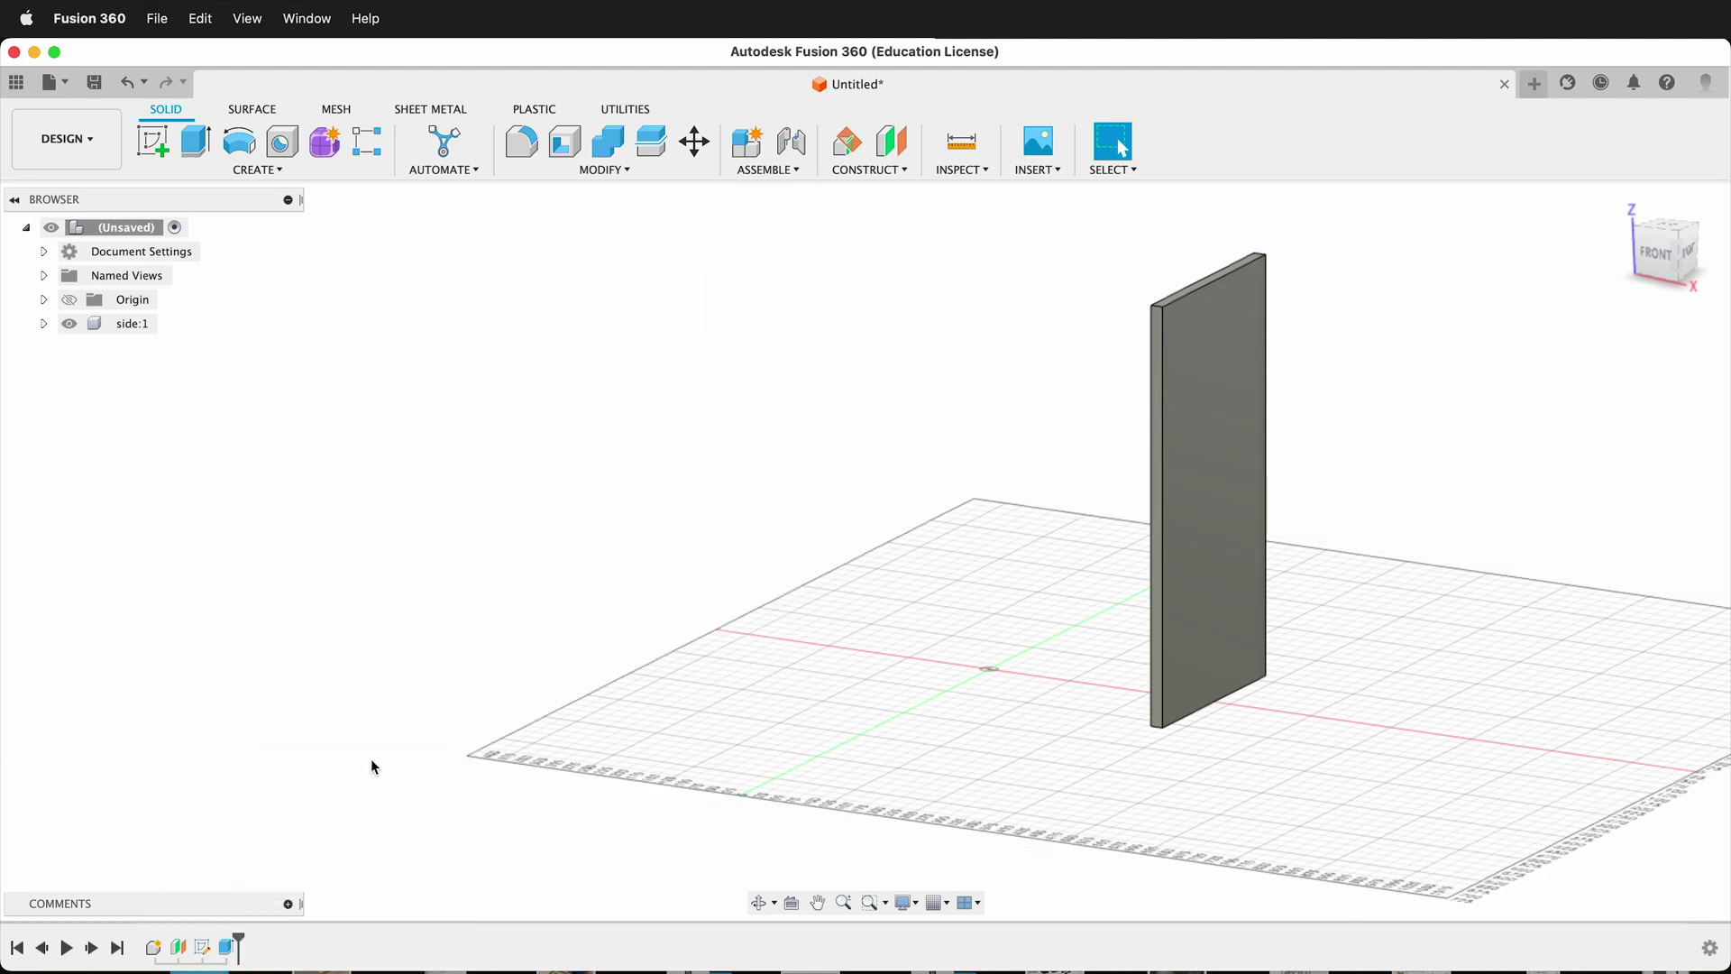
# Create a new internal standard component named side 2 under the top-level assembly
pyautogui.click(282, 169)
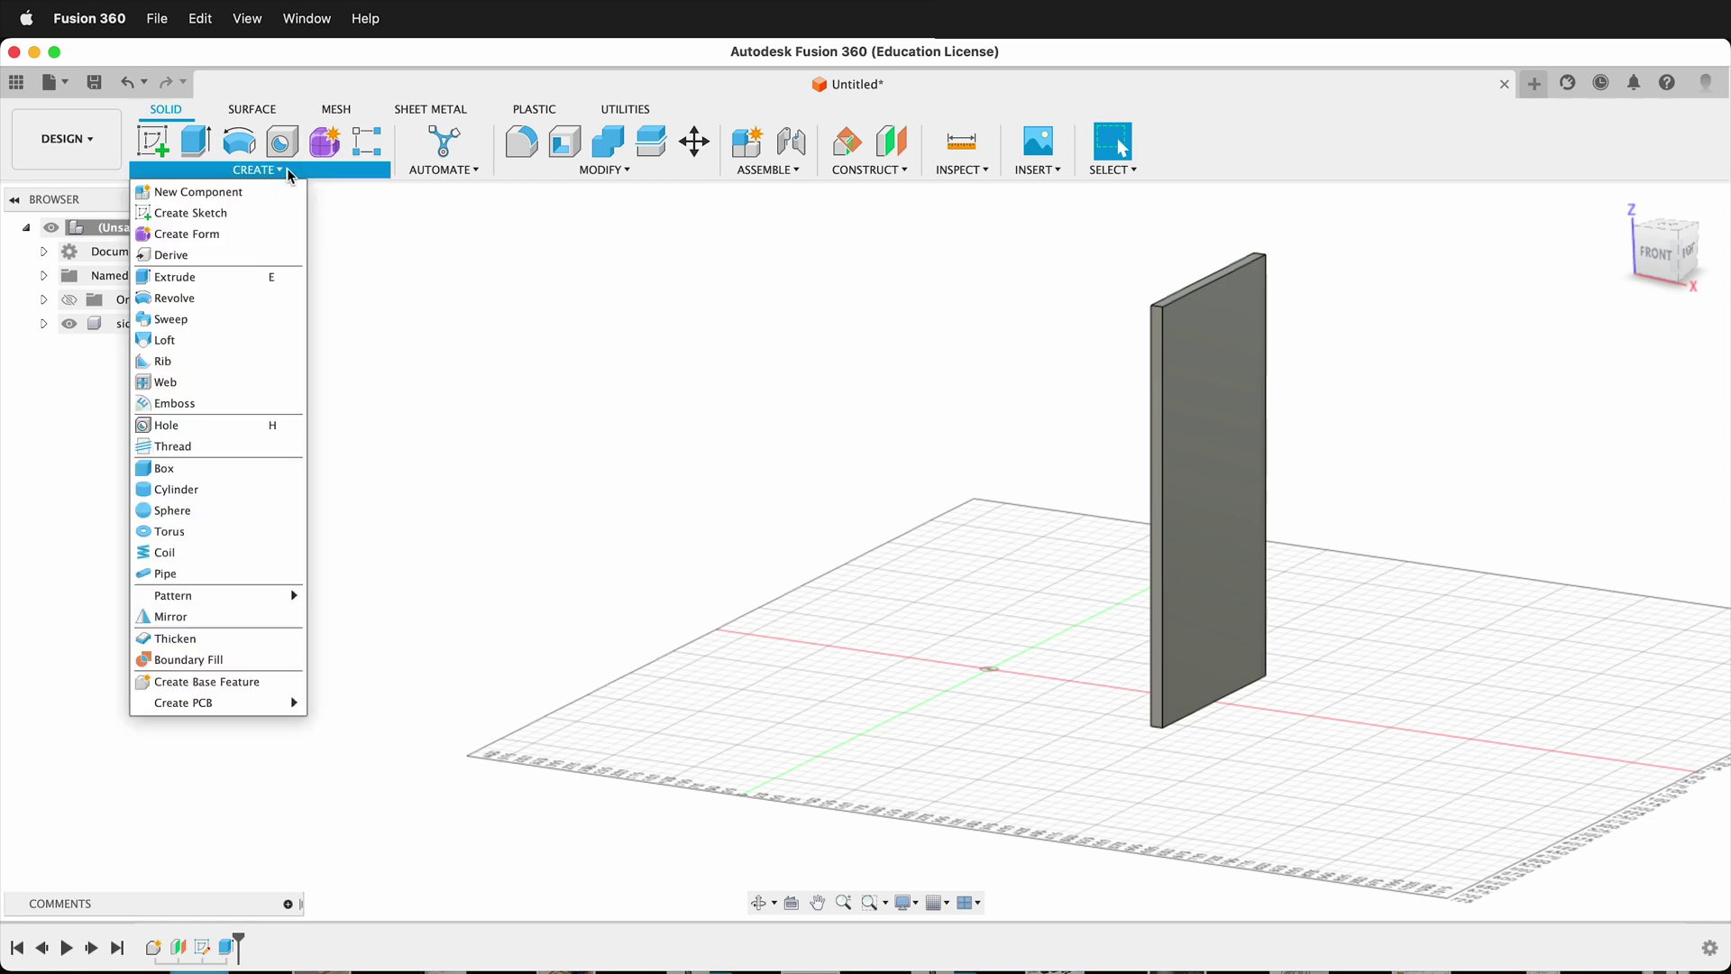
pyautogui.click(252, 191)
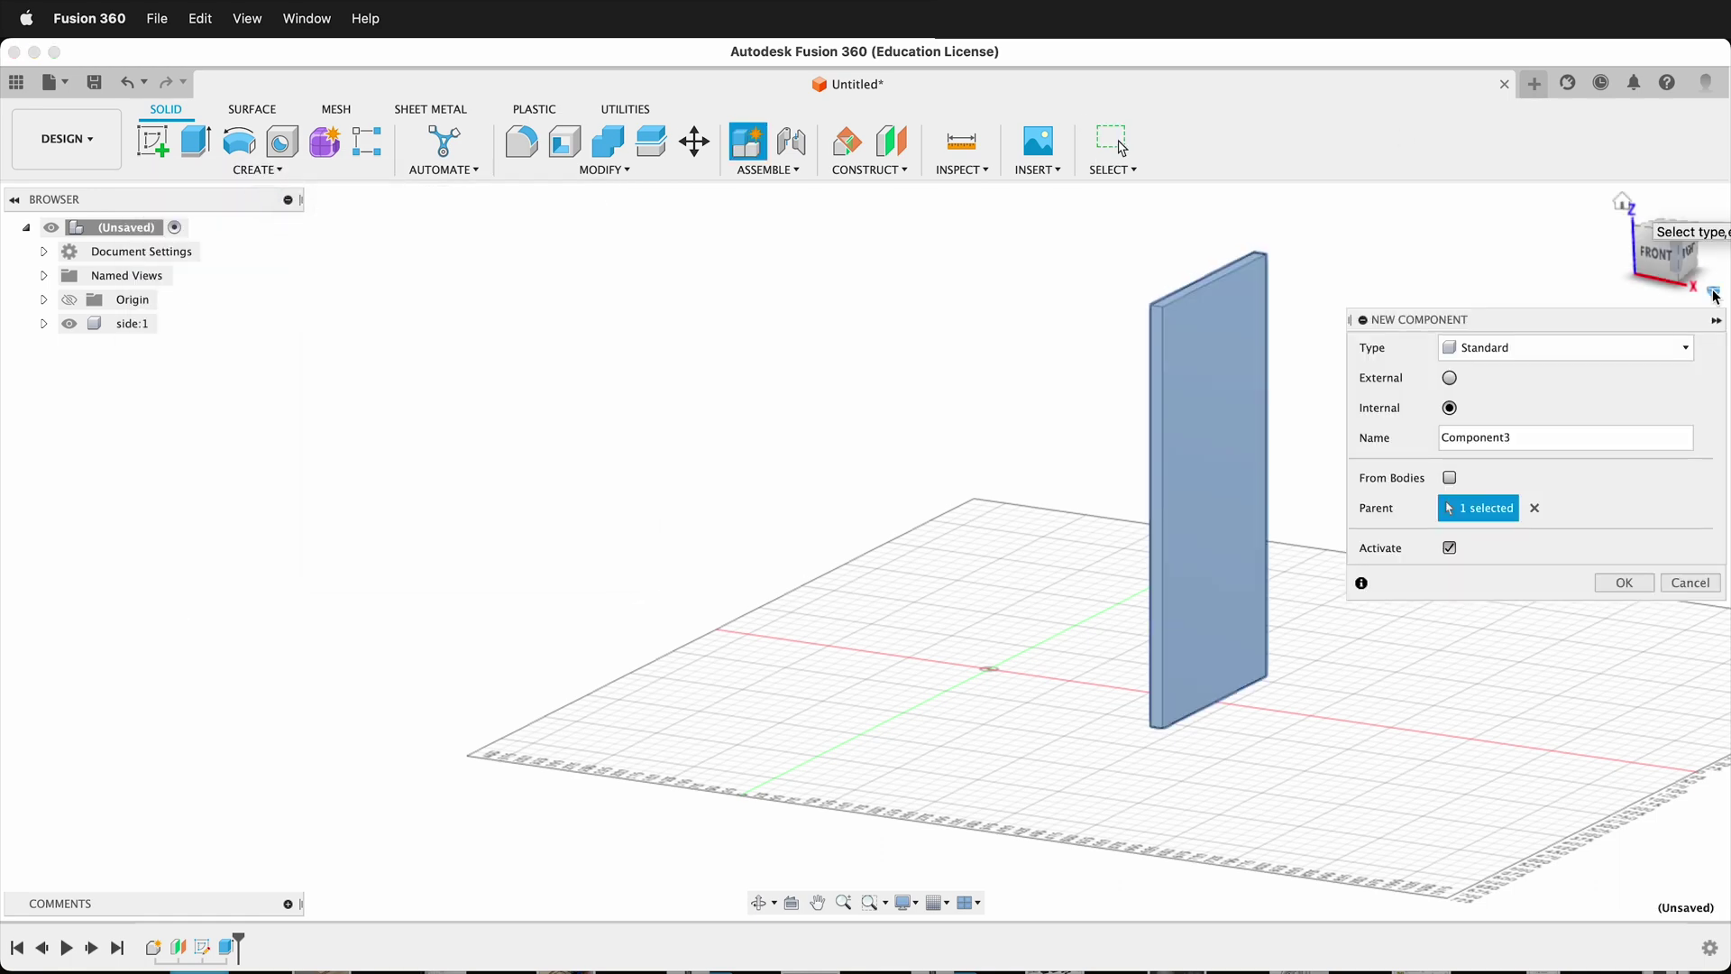
pyautogui.doubleClick(1573, 438)
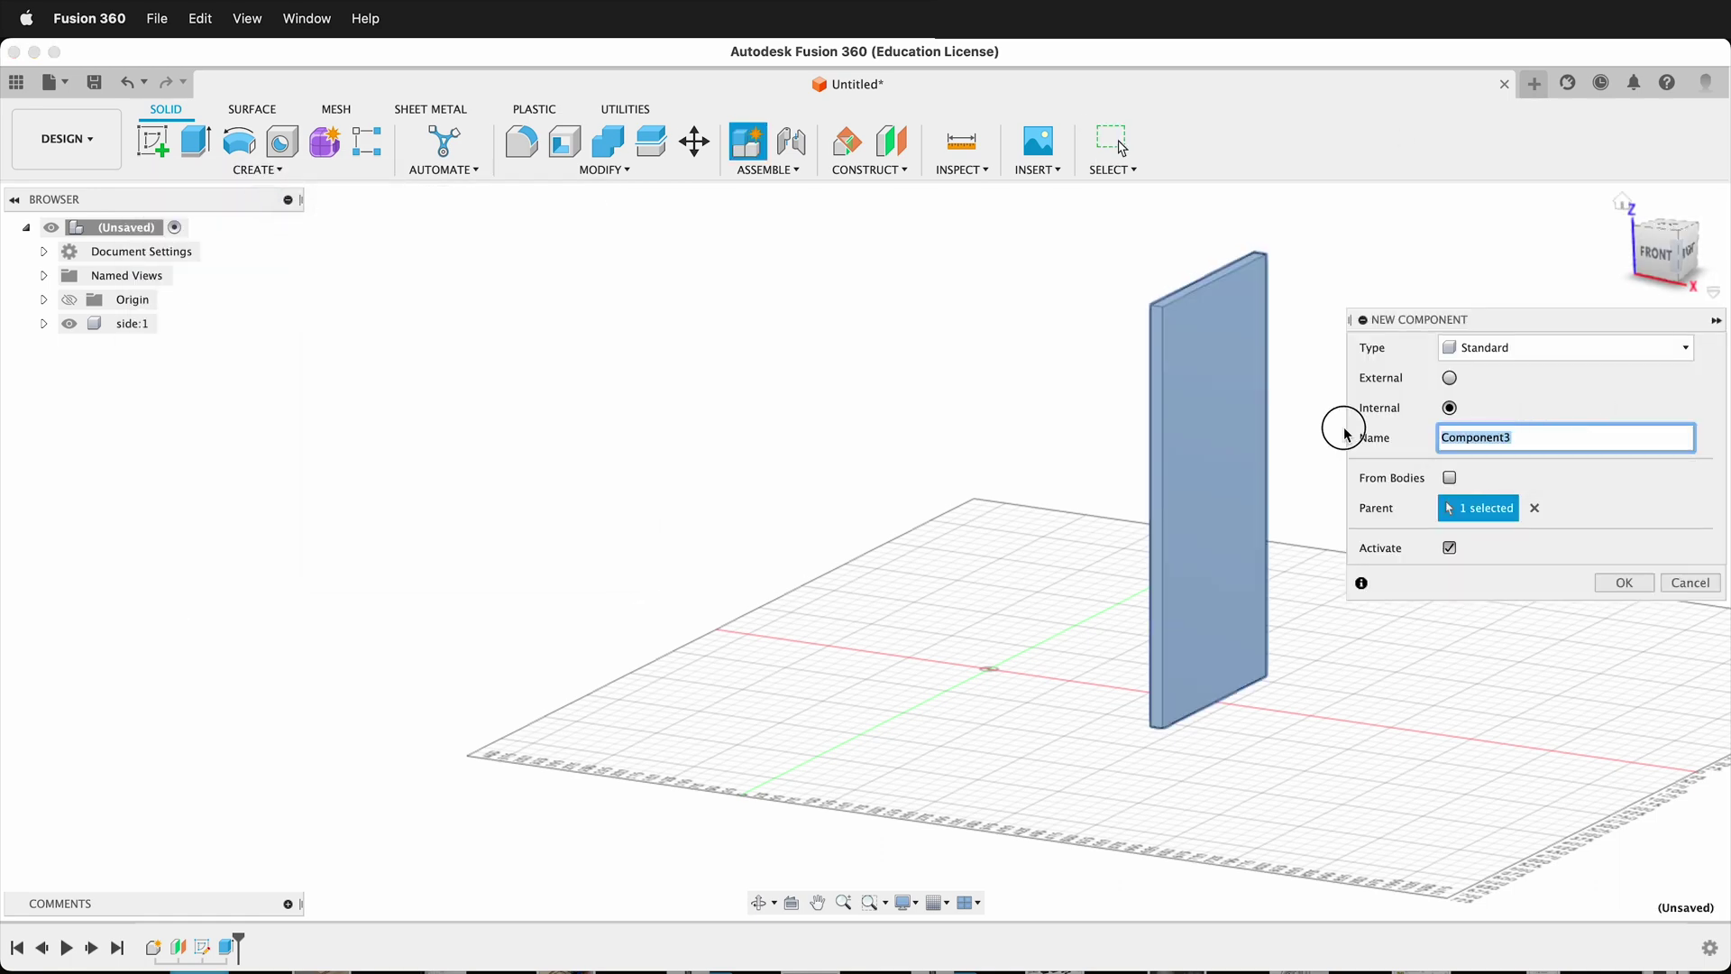
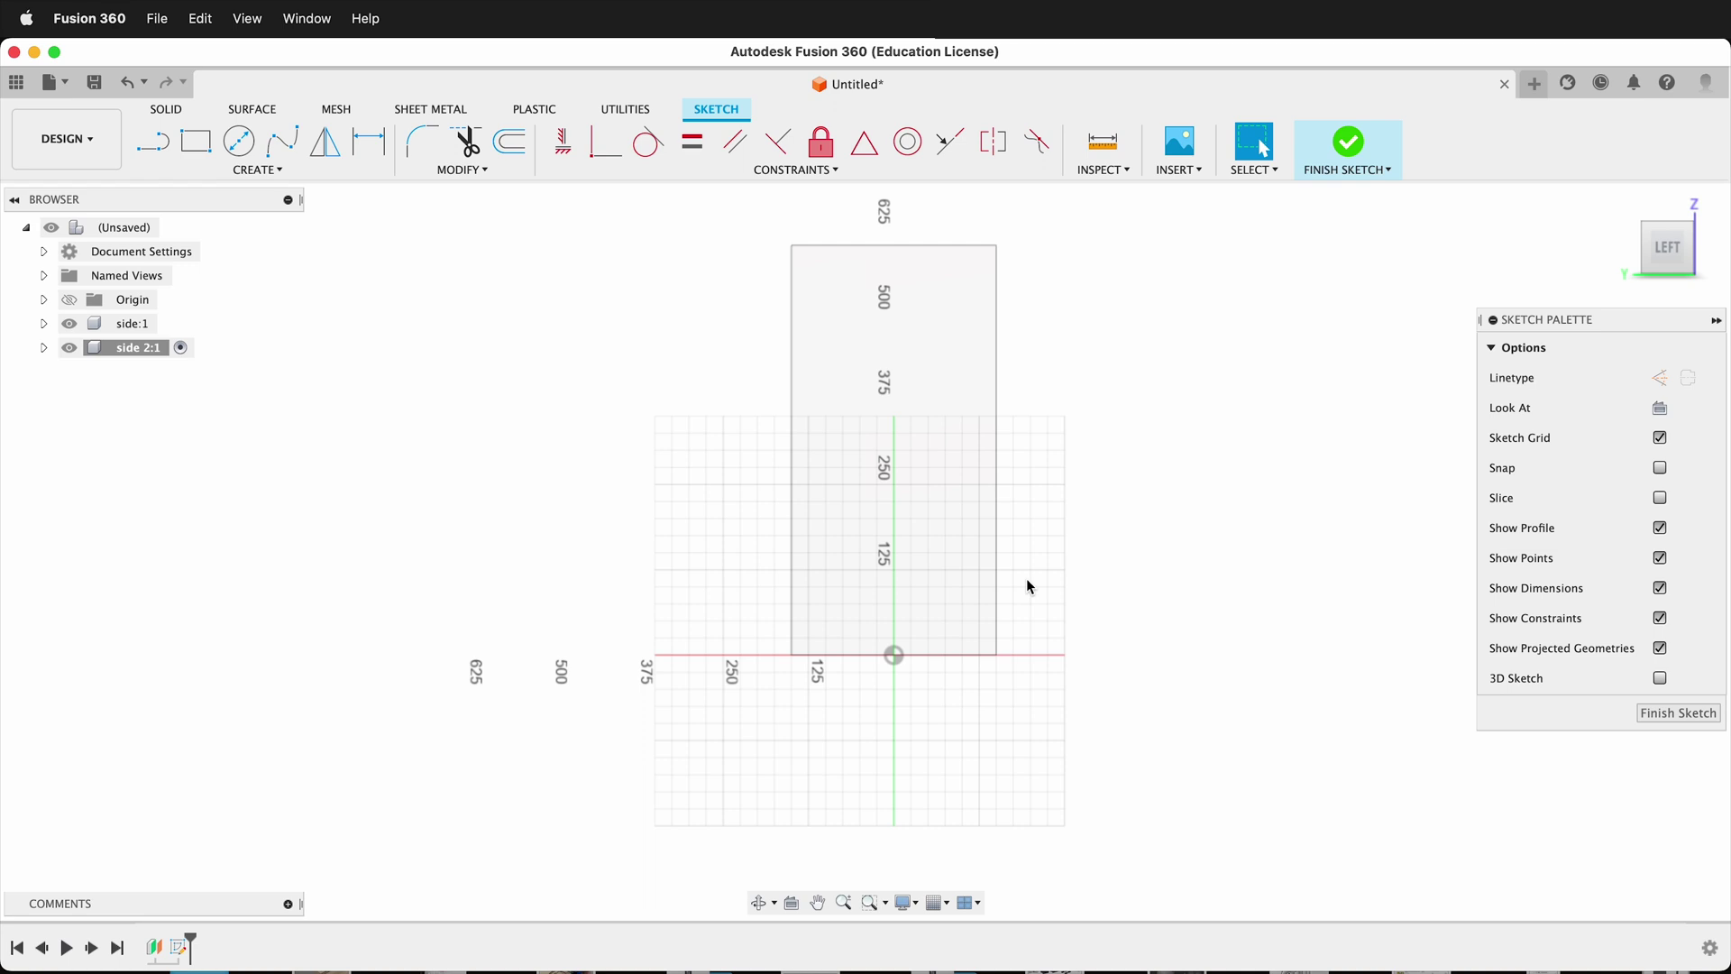
# Sketch a rectangle about 560 mm wide and 422 mm high across the existing side panel's outline
pyautogui.press('r')
pyautogui.click(718, 279)
pyautogui.click(1100, 568)
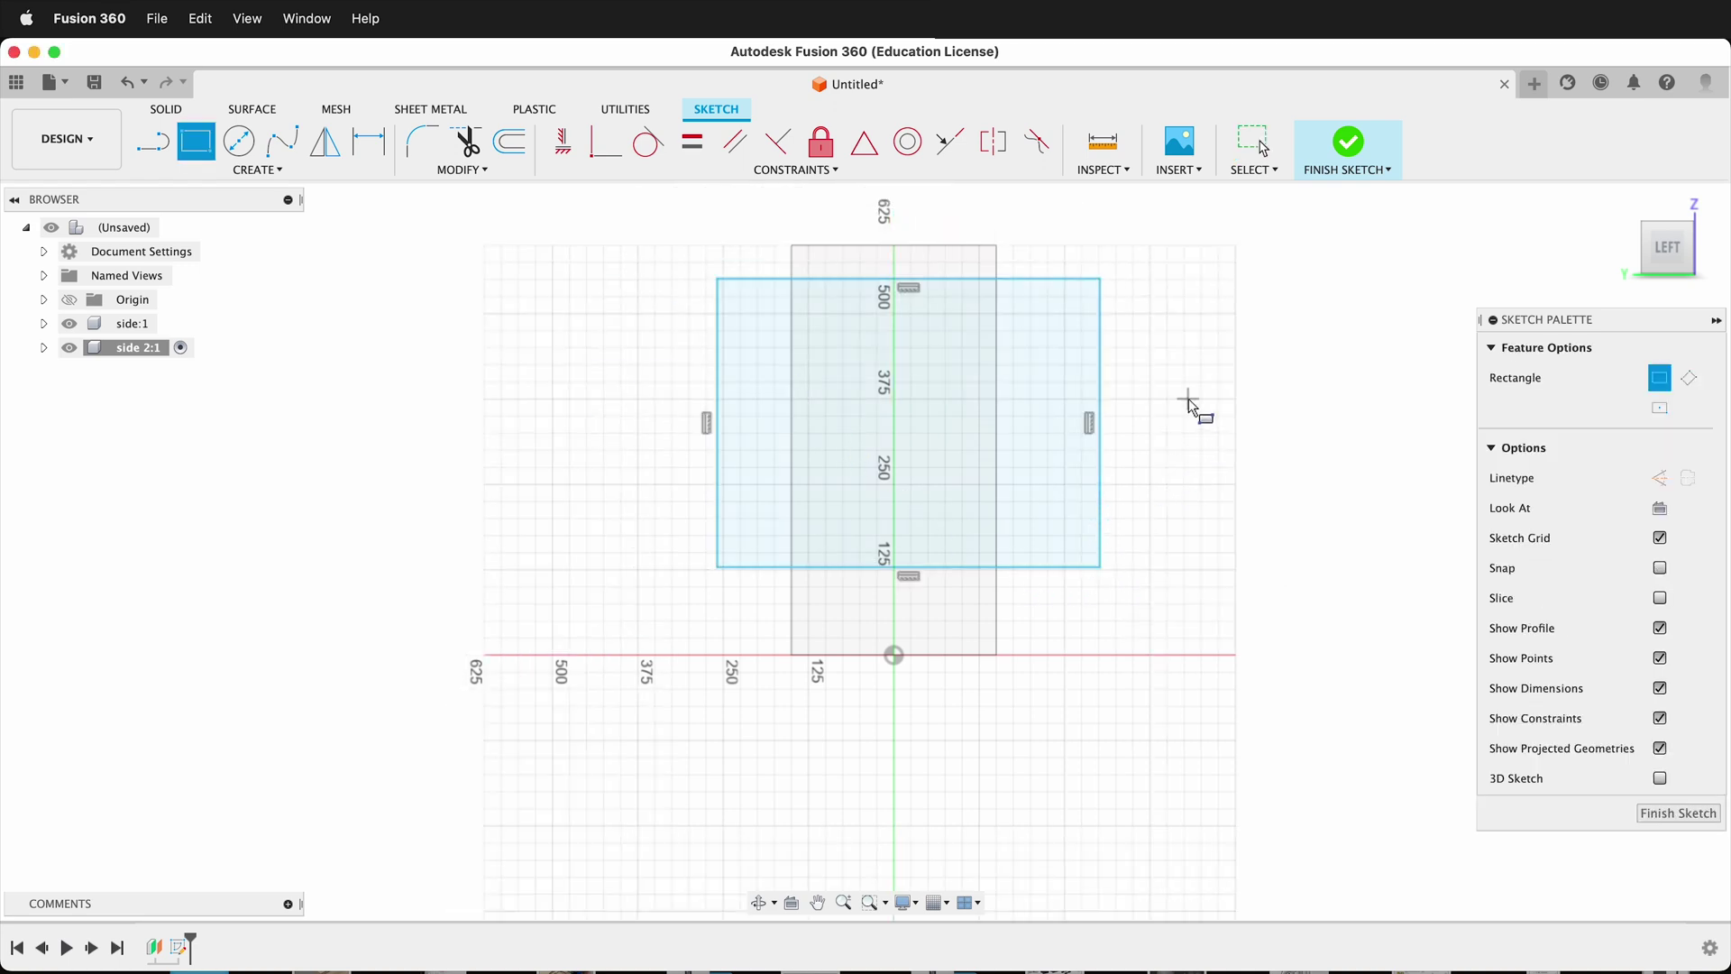
# Dimension the rectangle's right vertical edge with the height parameter
pyautogui.press('d')
pyautogui.click(1098, 429)
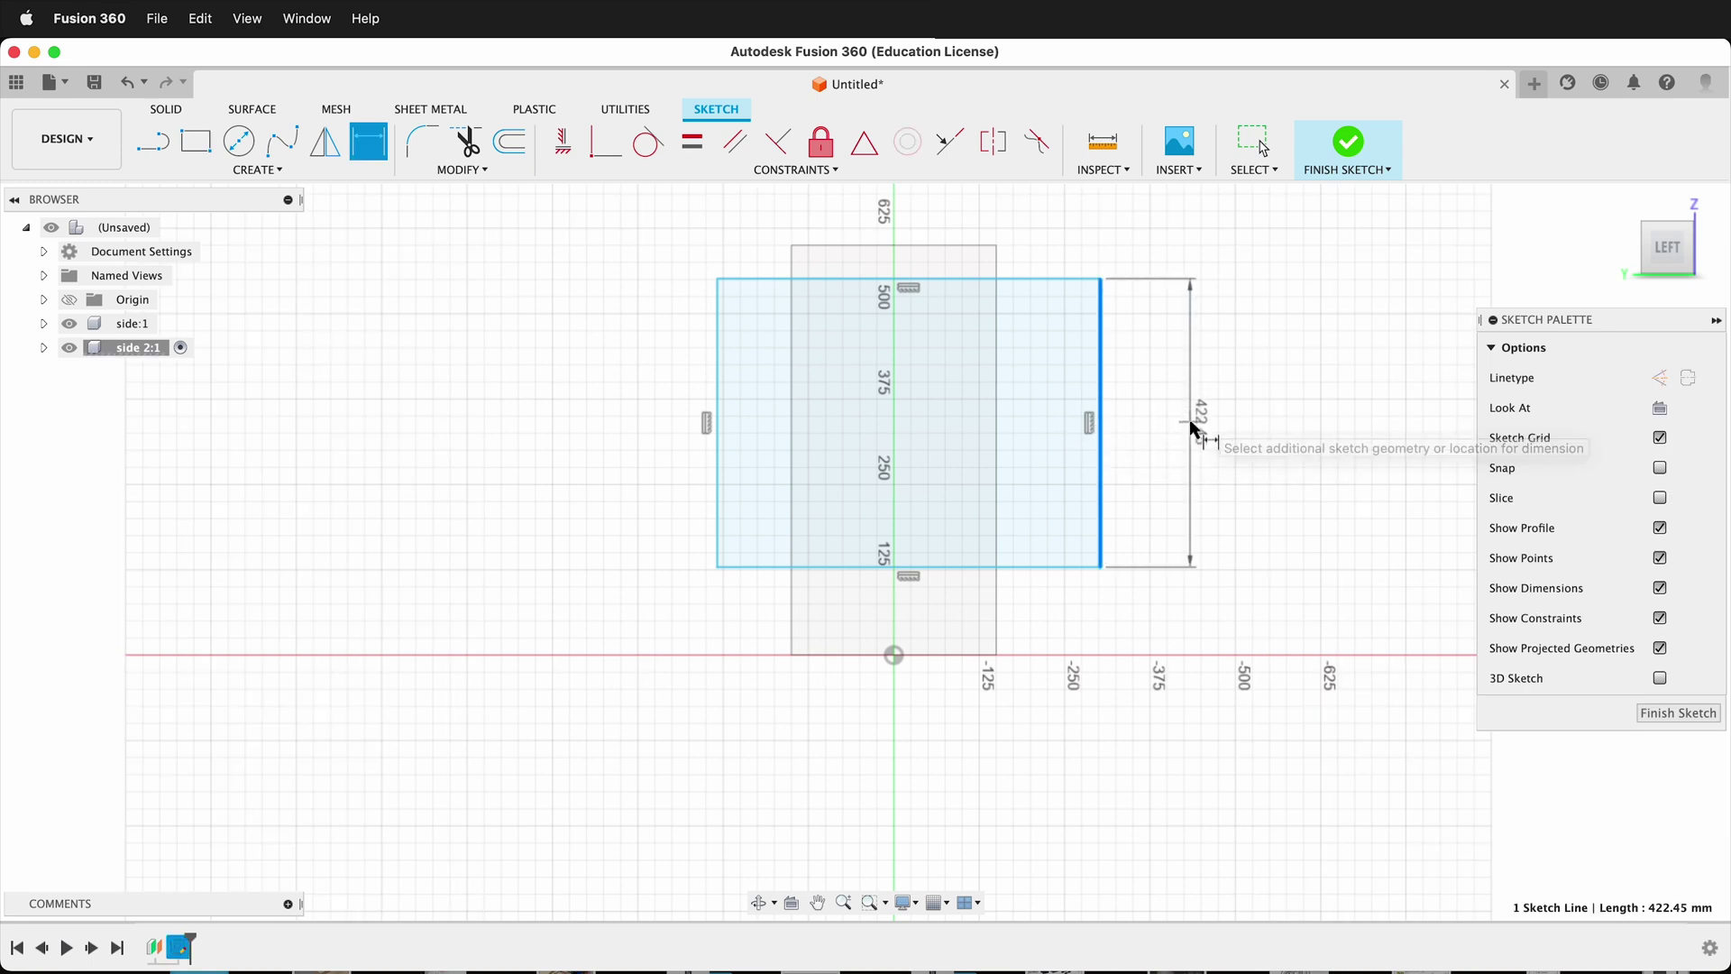
pyautogui.click(1191, 416)
pyautogui.write('h')
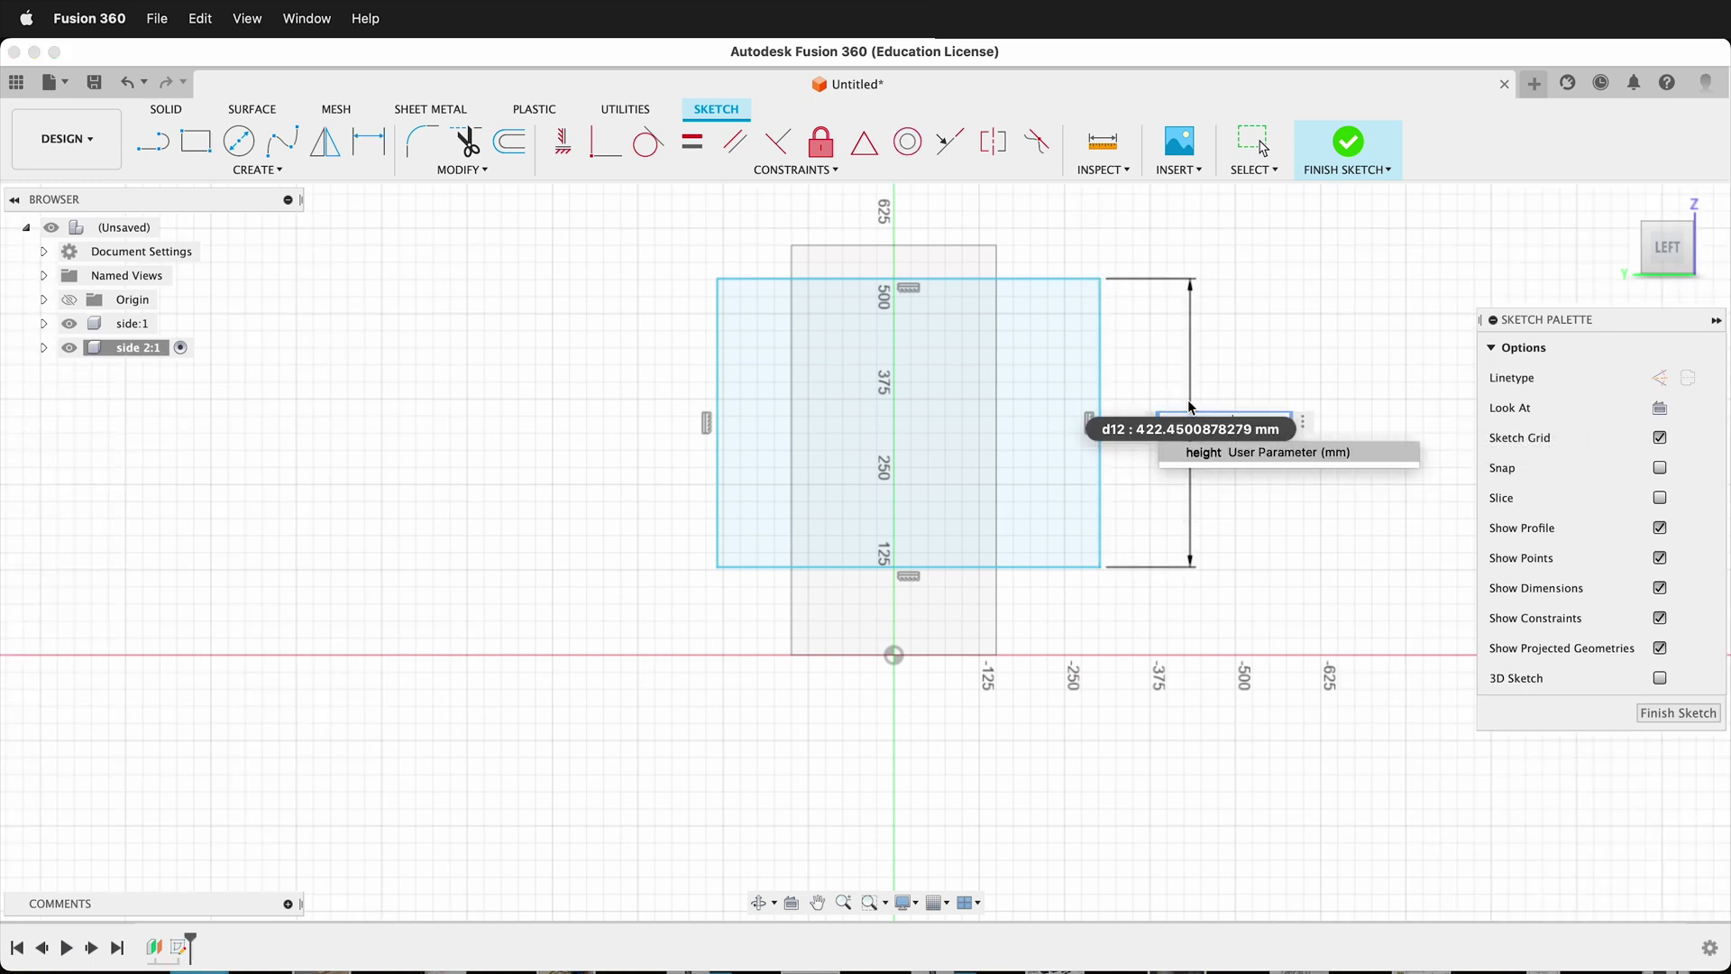
pyautogui.press('Return')
pyautogui.press('Return')
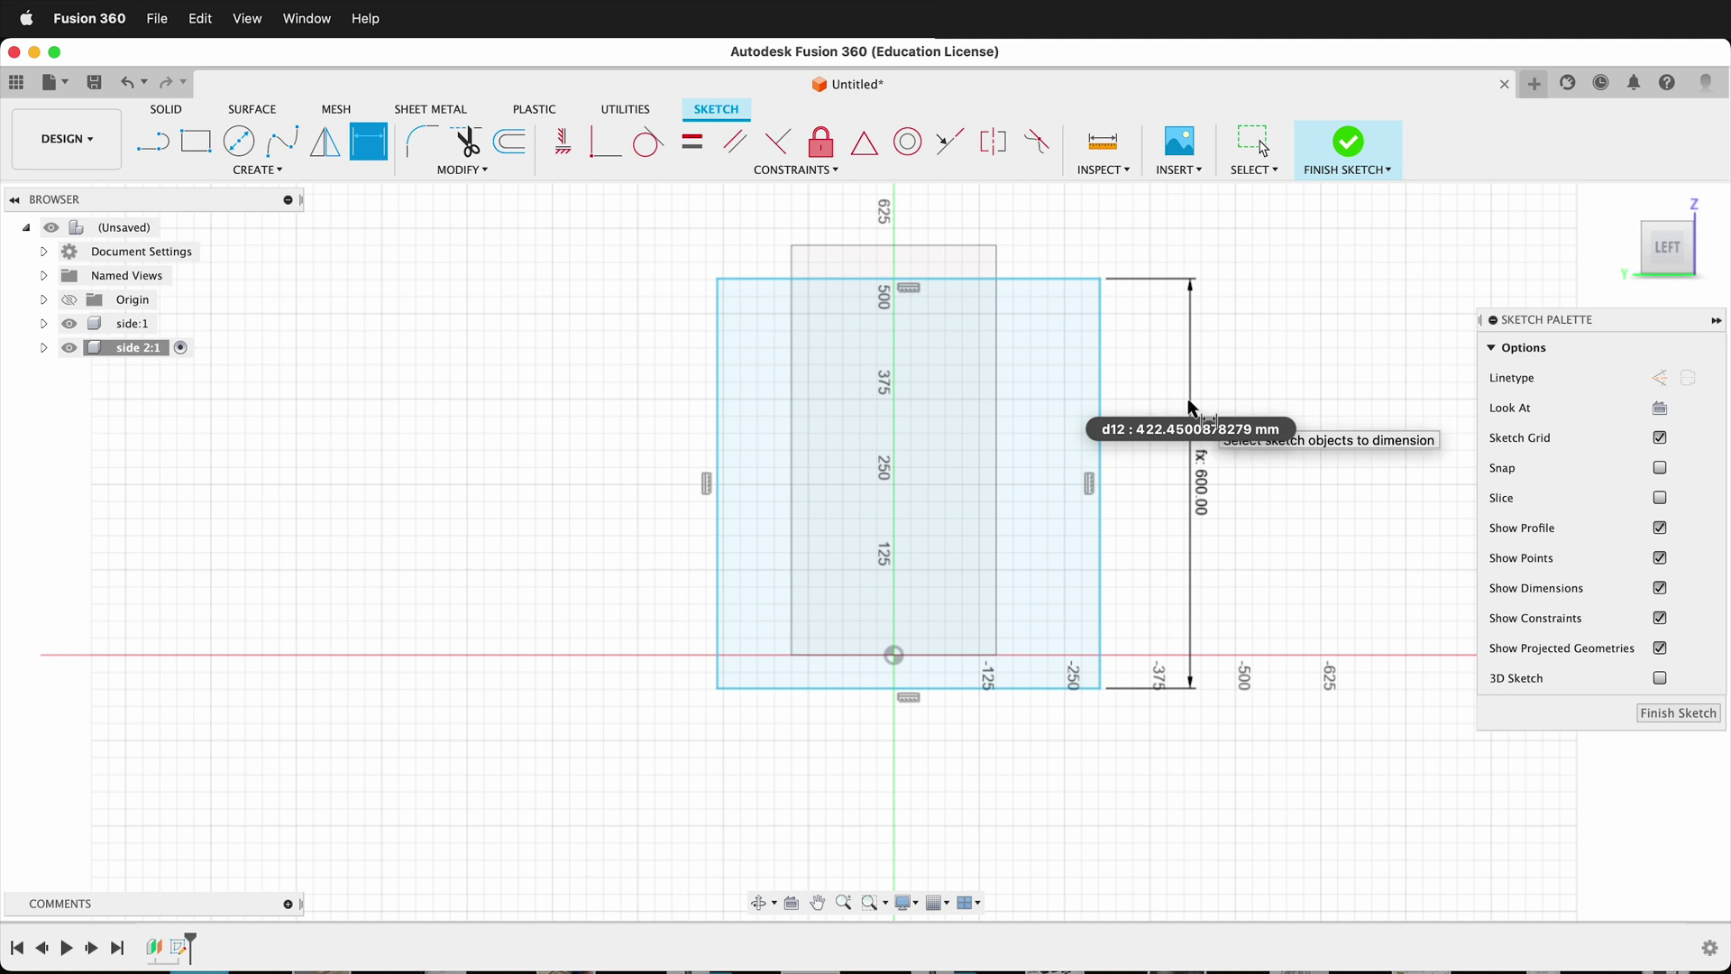
# Dimension the top edge of the side 2 rectangle with the depth parameter
pyautogui.click(966, 280)
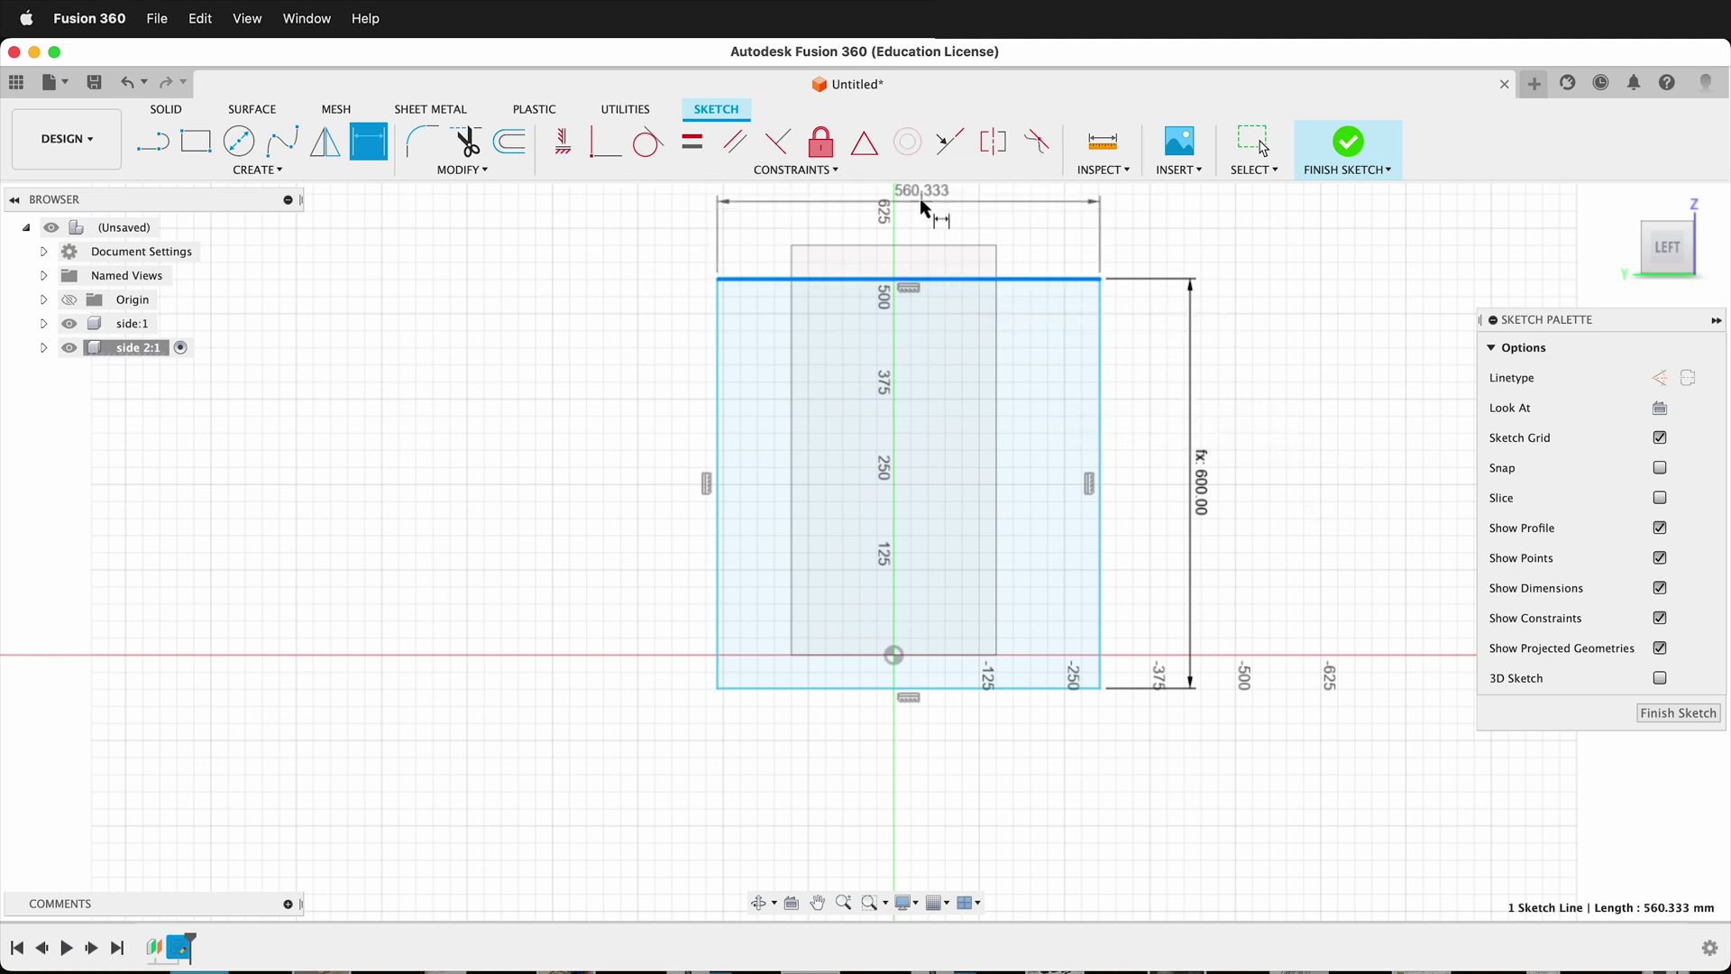
pyautogui.click(904, 211)
pyautogui.write('depth')
pyautogui.press('Return')
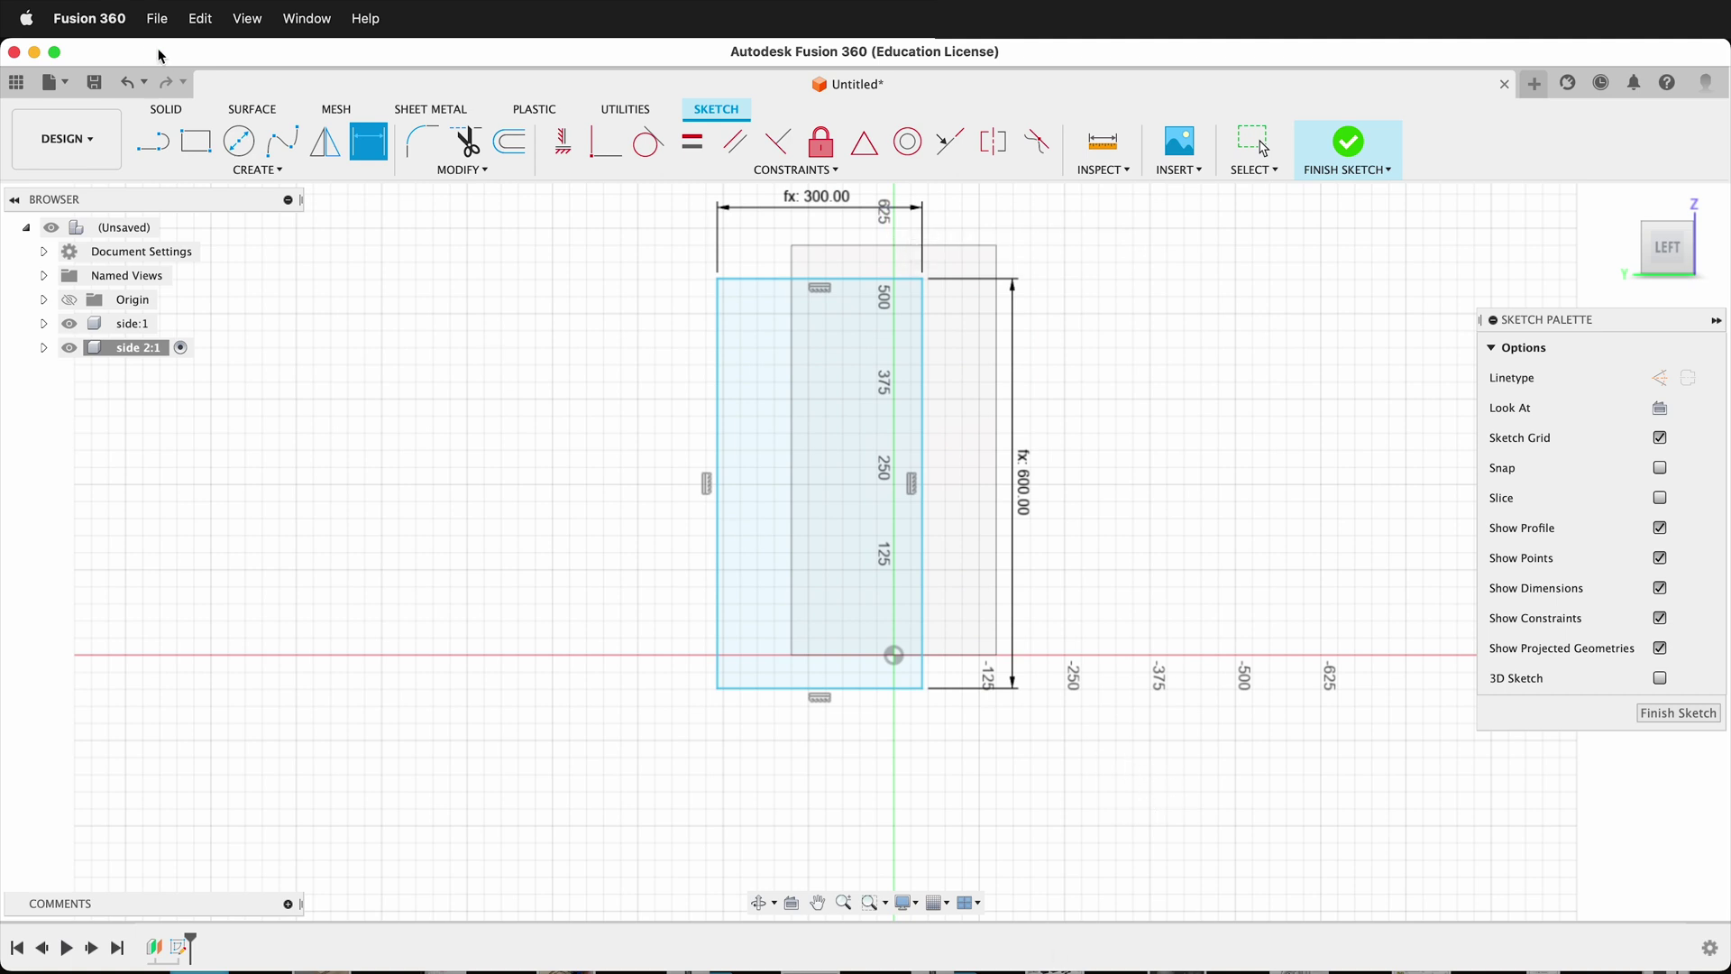
# Apply a midpoint constraint between the bottom edge of the side 2 rectangle and the origin, and finish the sketch
pyautogui.click(864, 142)
pyautogui.click(794, 688)
pyautogui.click(894, 655)
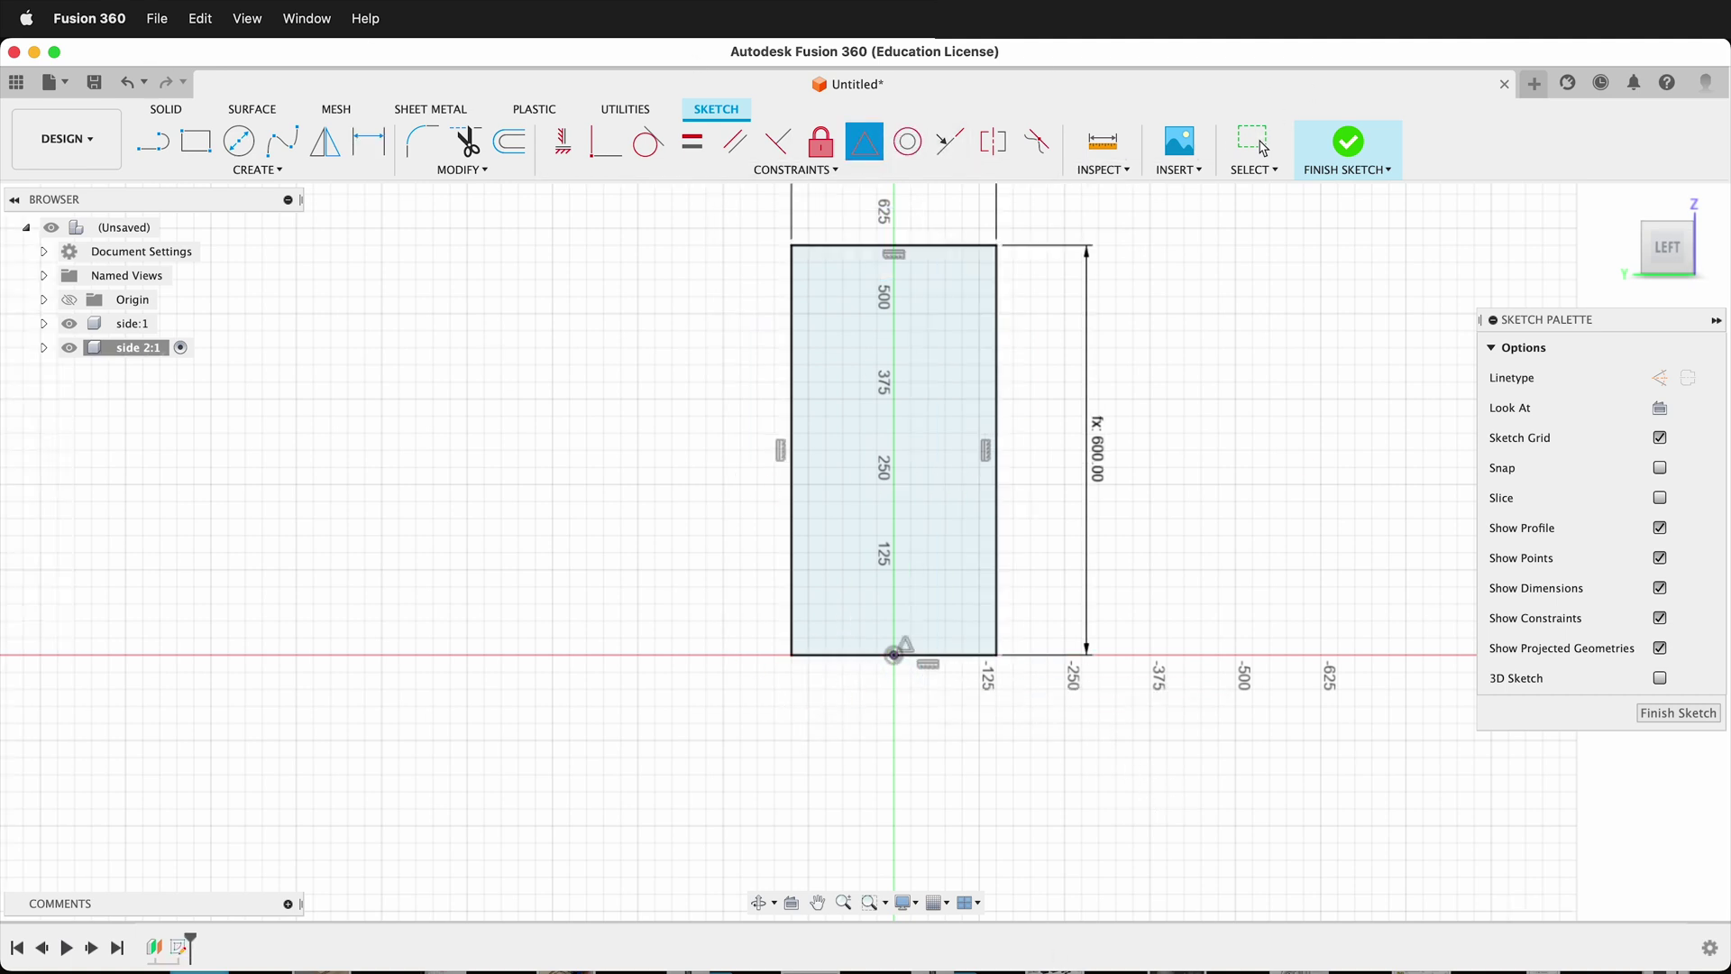
pyautogui.click(1667, 711)
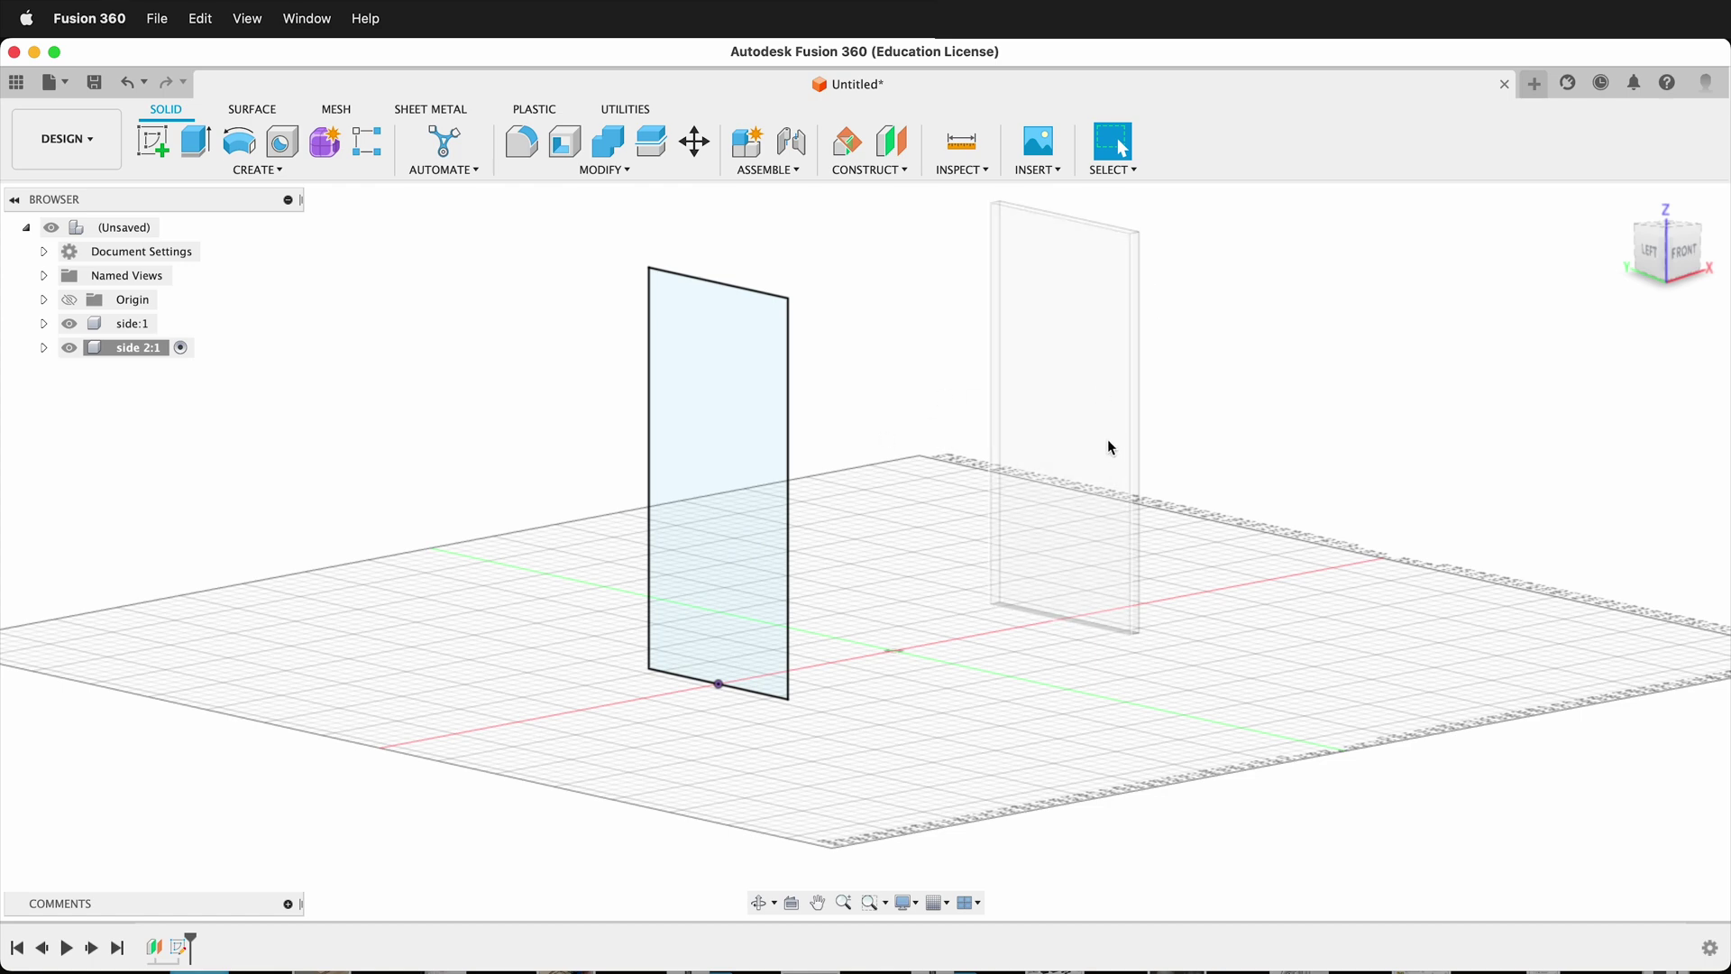
# Extrude the side 2 profile by a distance of ply as a new body
pyautogui.press('e')
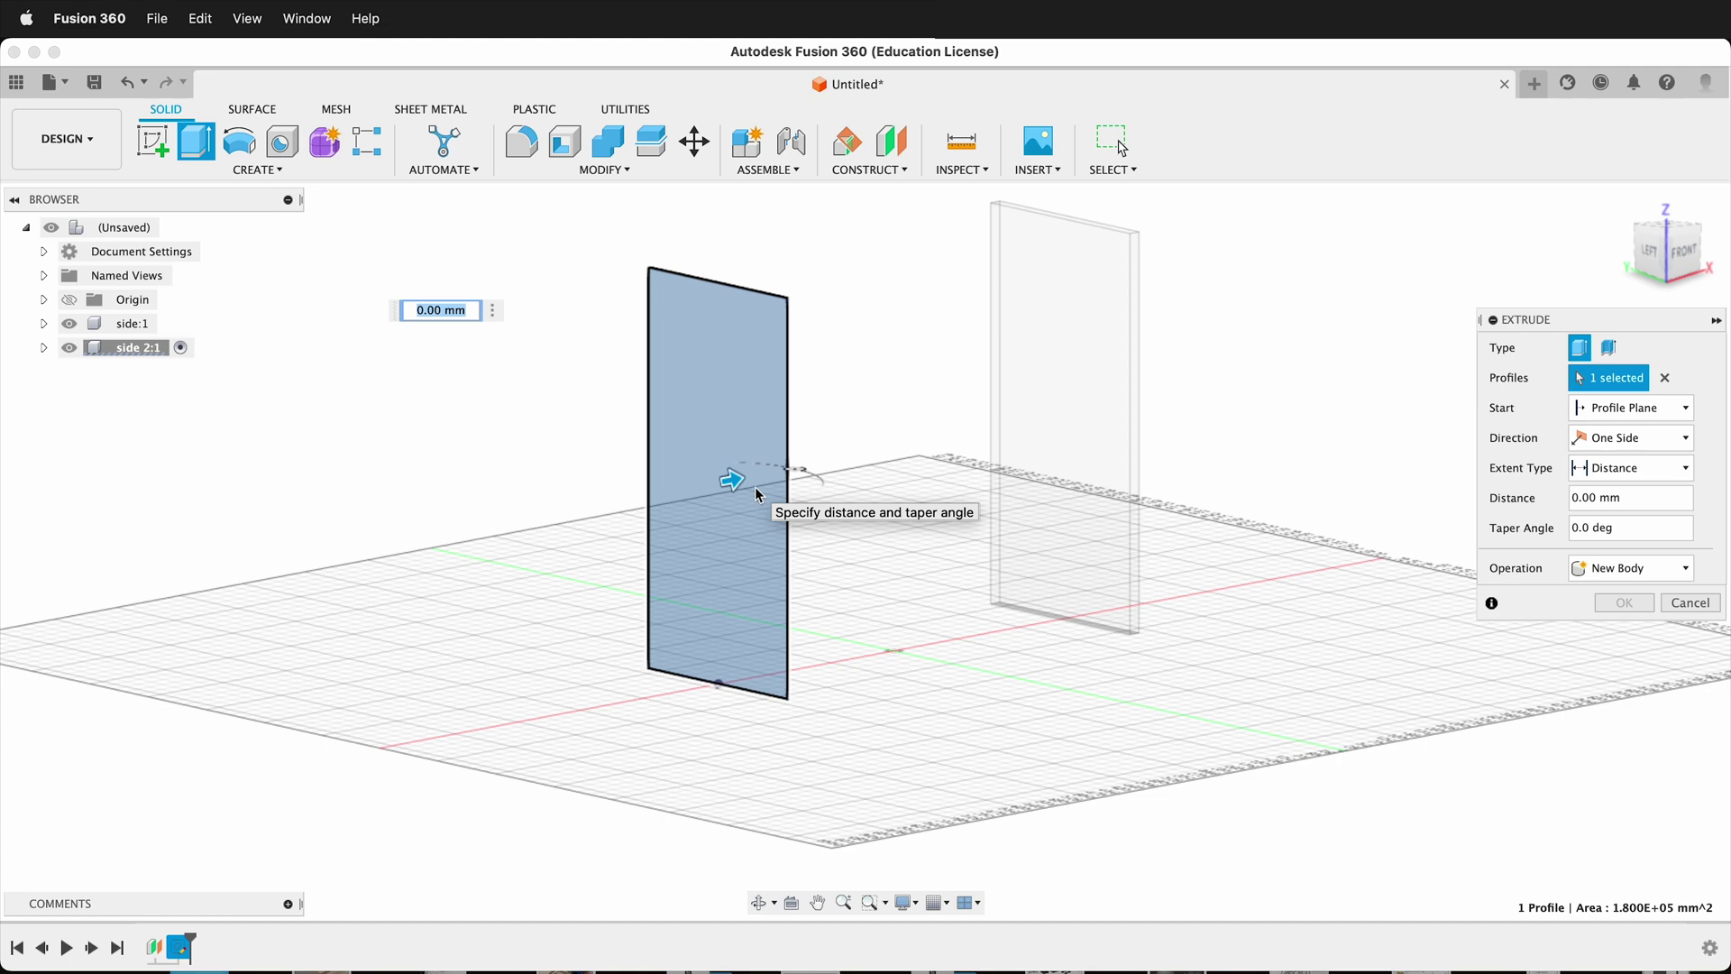
pyautogui.write('depth')
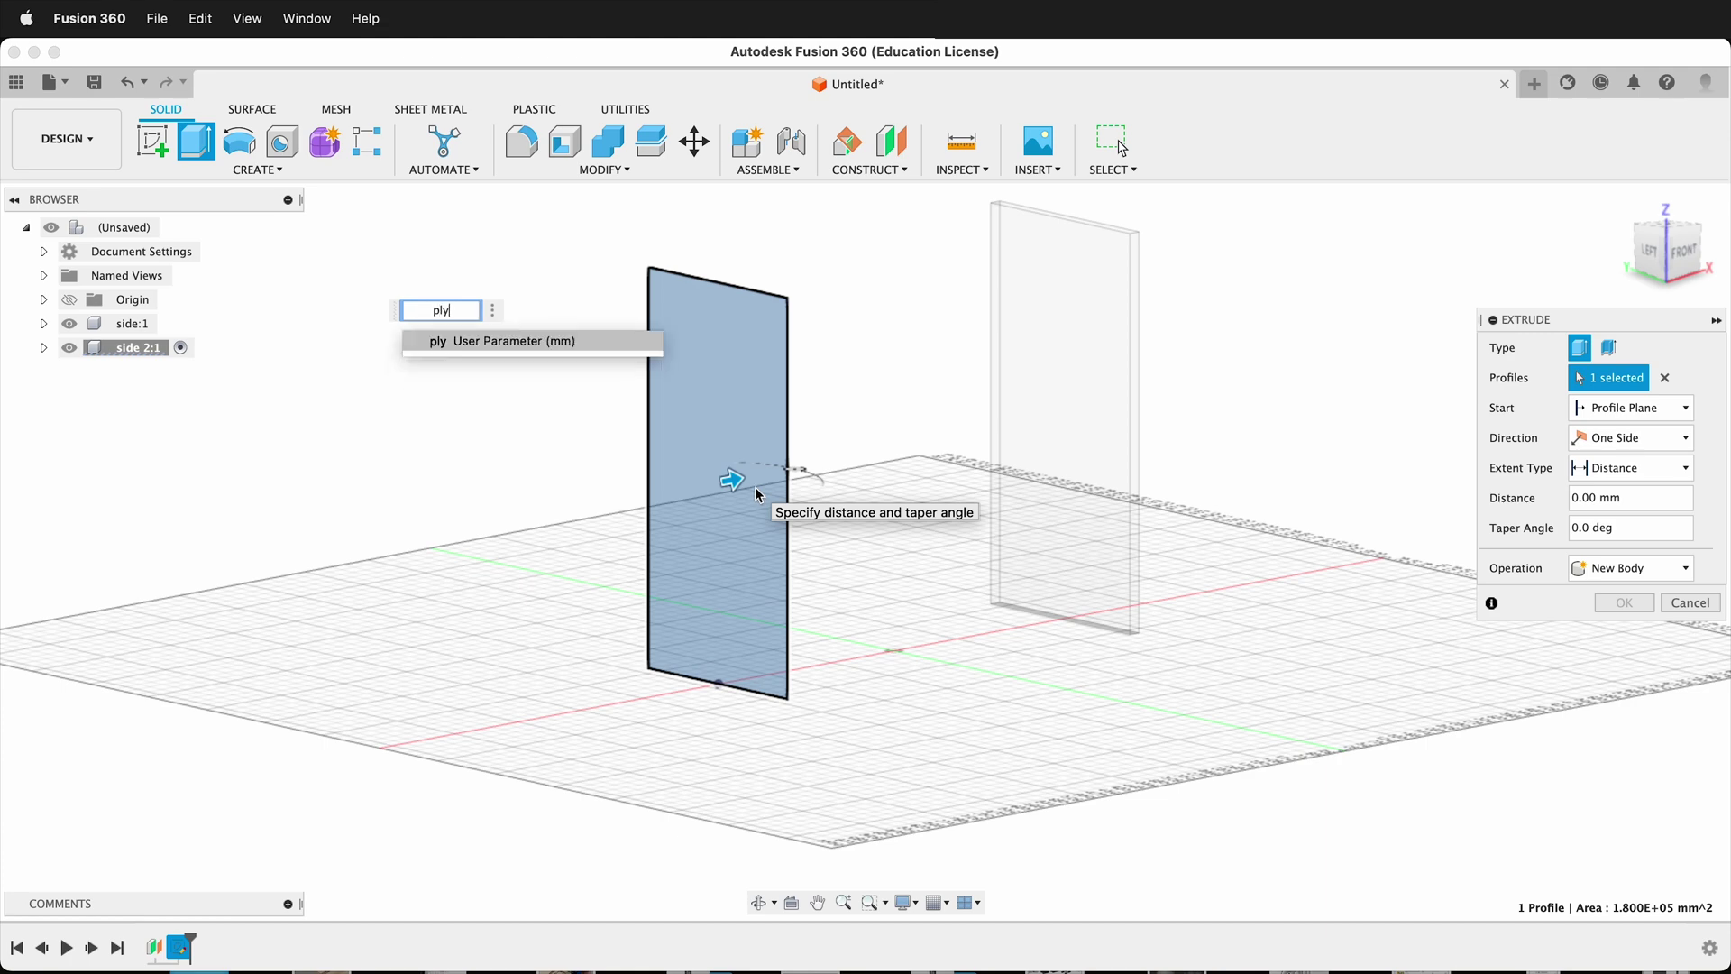
pyautogui.press('Return')
pyautogui.press('Return')
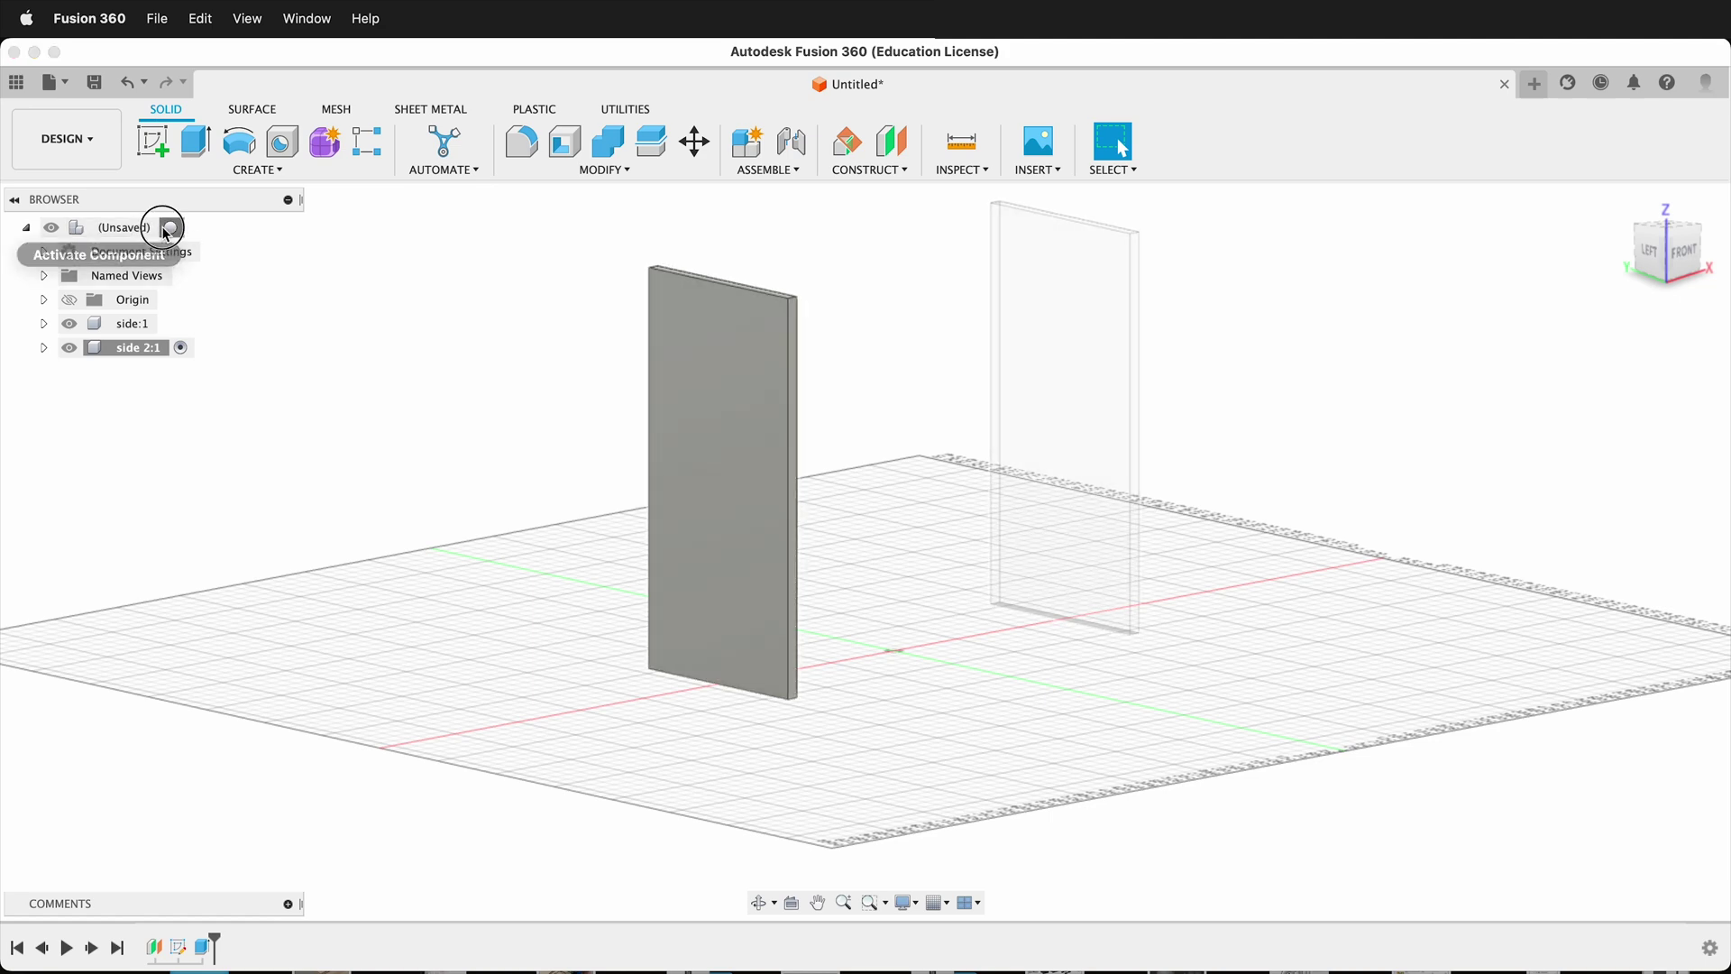
# Activate the top-level component and view both side panels from the front
pyautogui.click(174, 226)
pyautogui.keyDown('shift'); pyautogui.moveTo(912, 414); pyautogui.dragTo(1472, 377, button='middle'); pyautogui.keyUp('shift')
pyautogui.press('Escape')
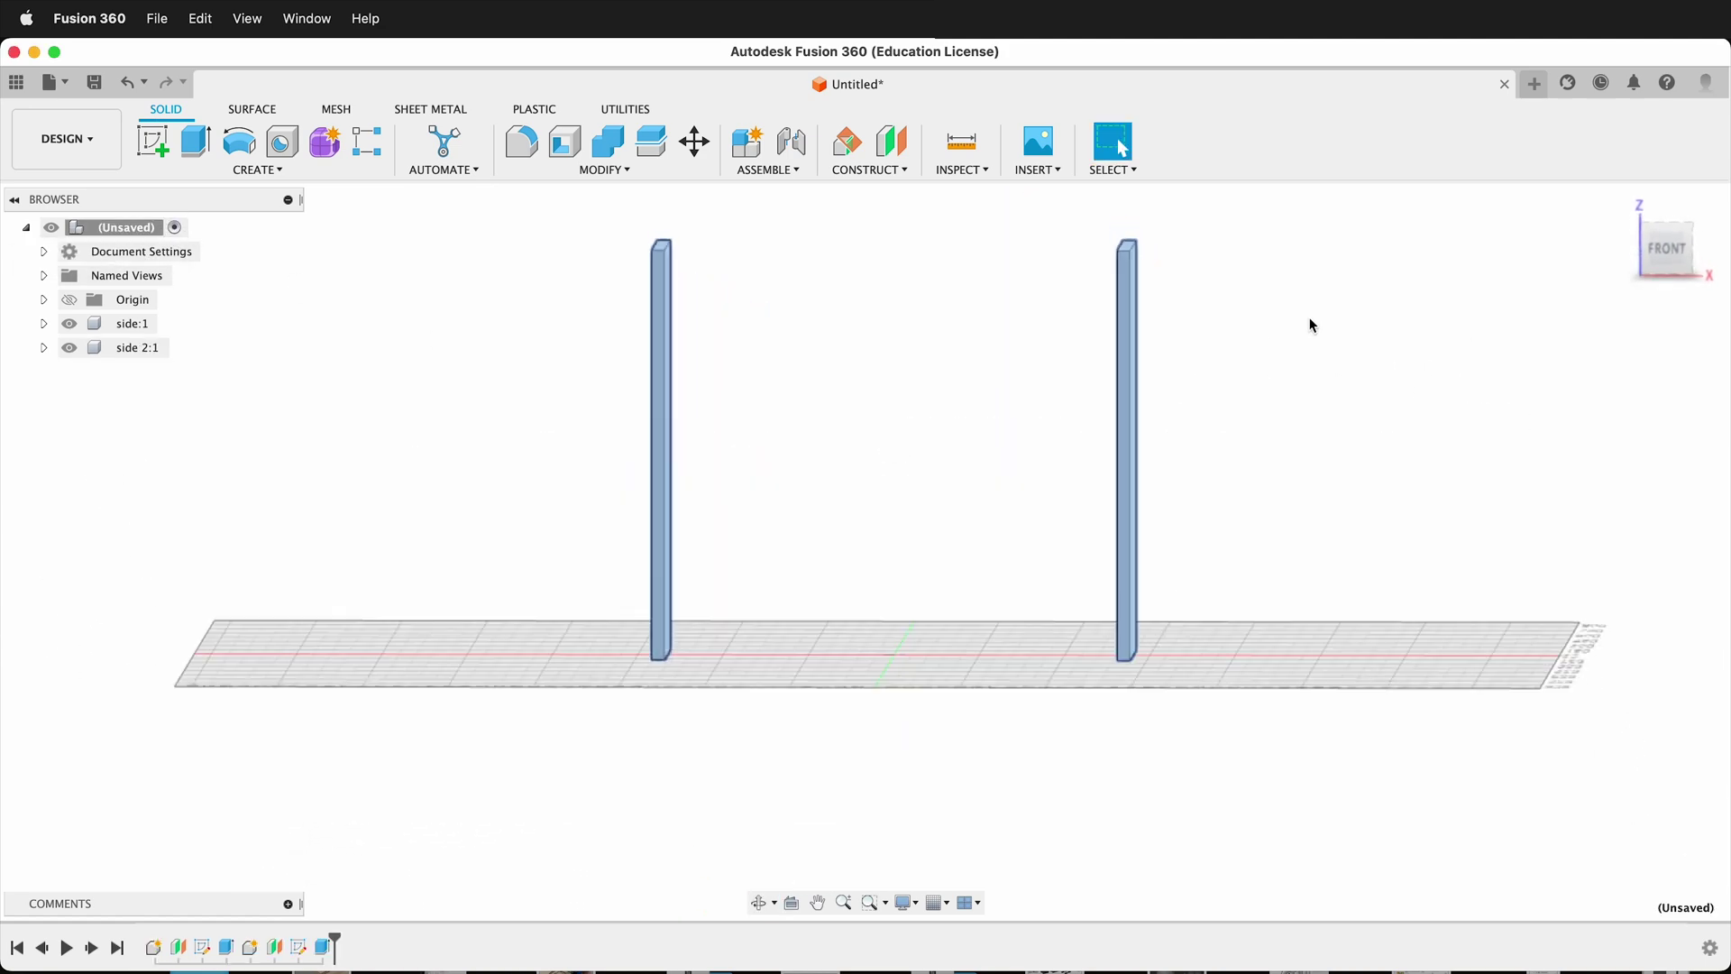
# Measure the distance between the outer vertical edges of the two side panels
pyautogui.click(944, 149)
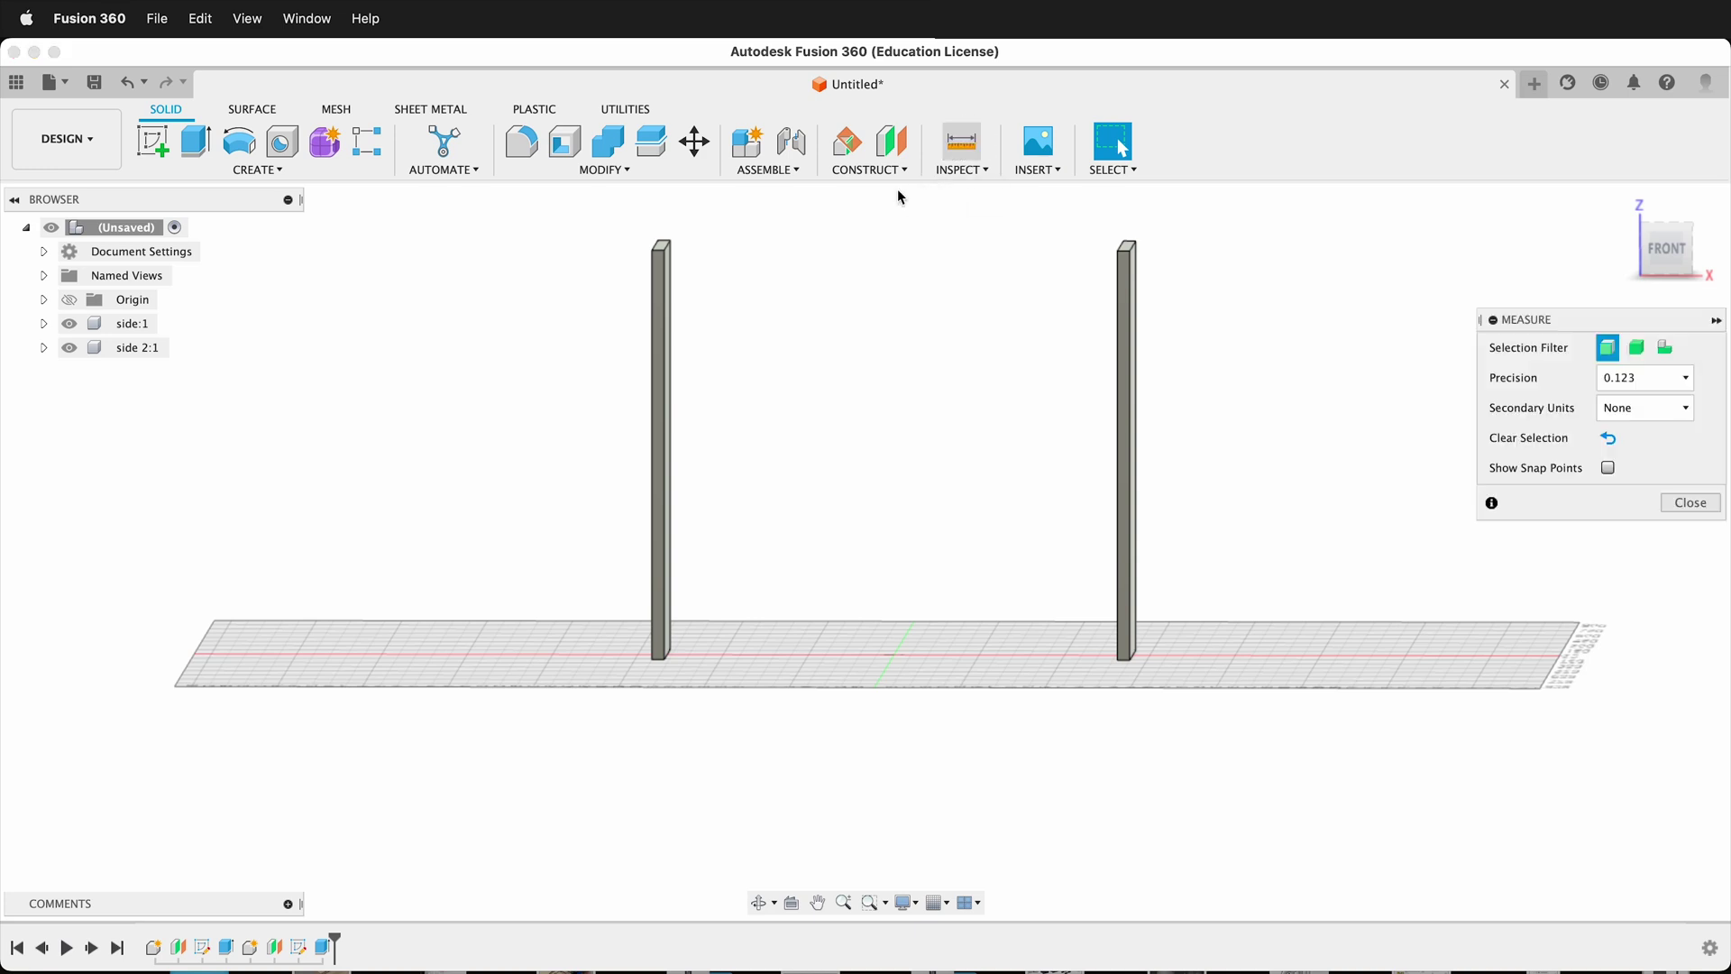
pyautogui.click(654, 327)
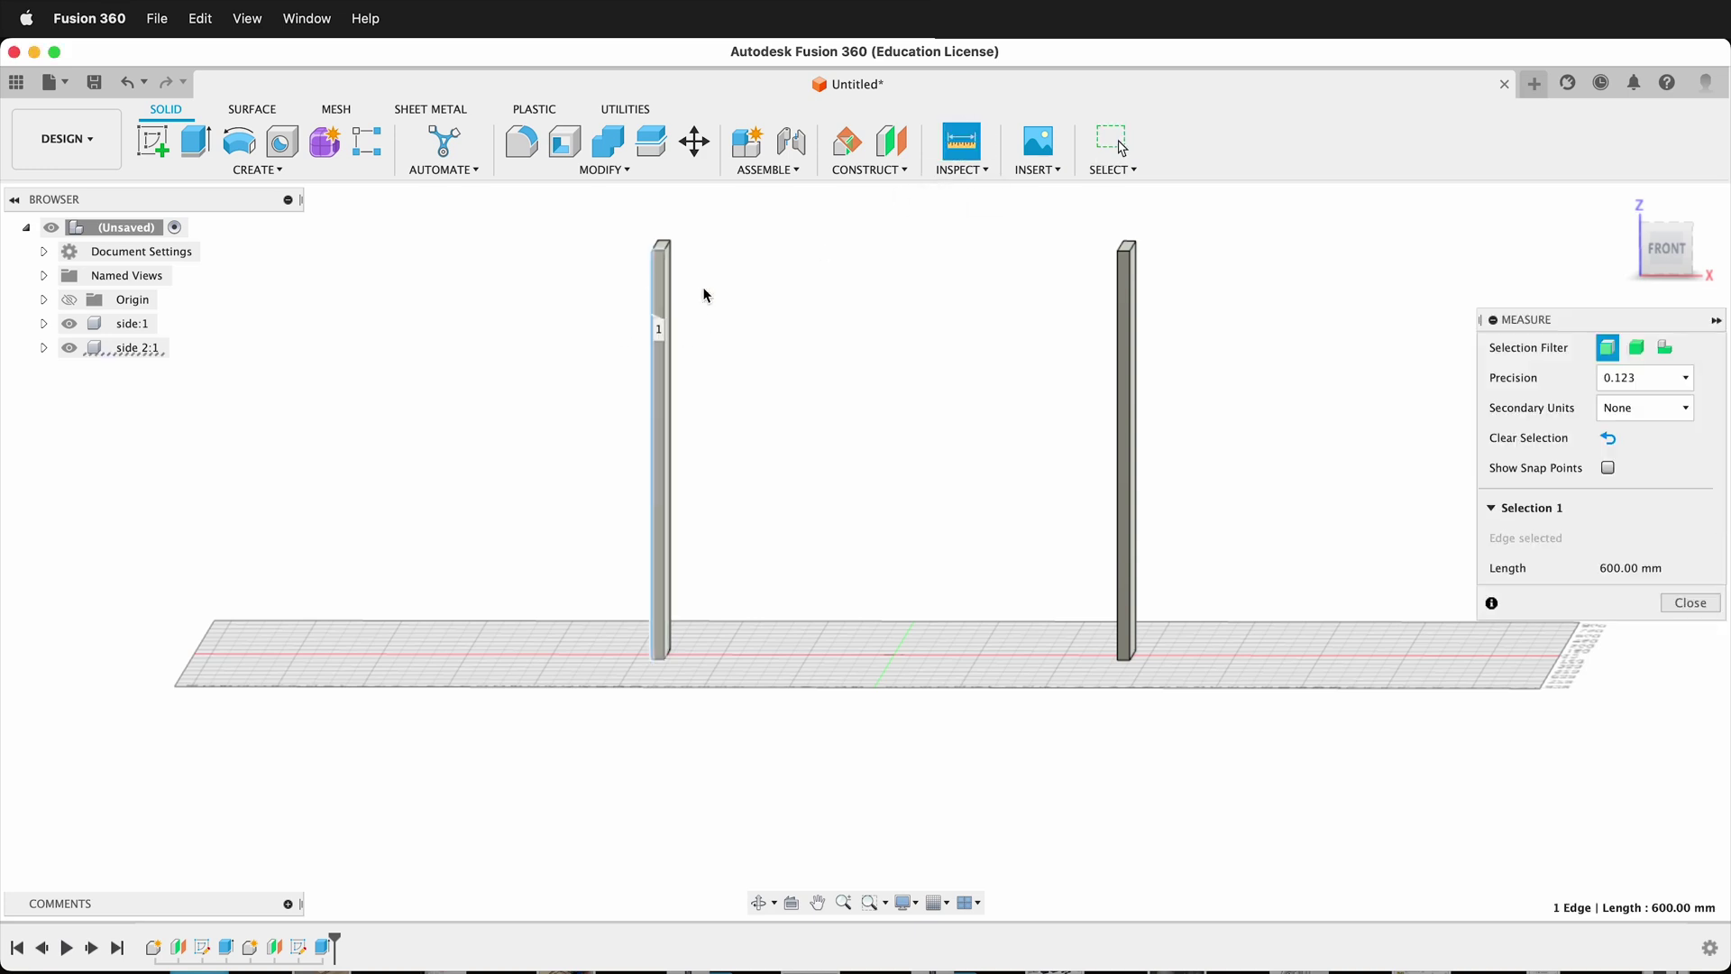
pyautogui.click(1129, 328)
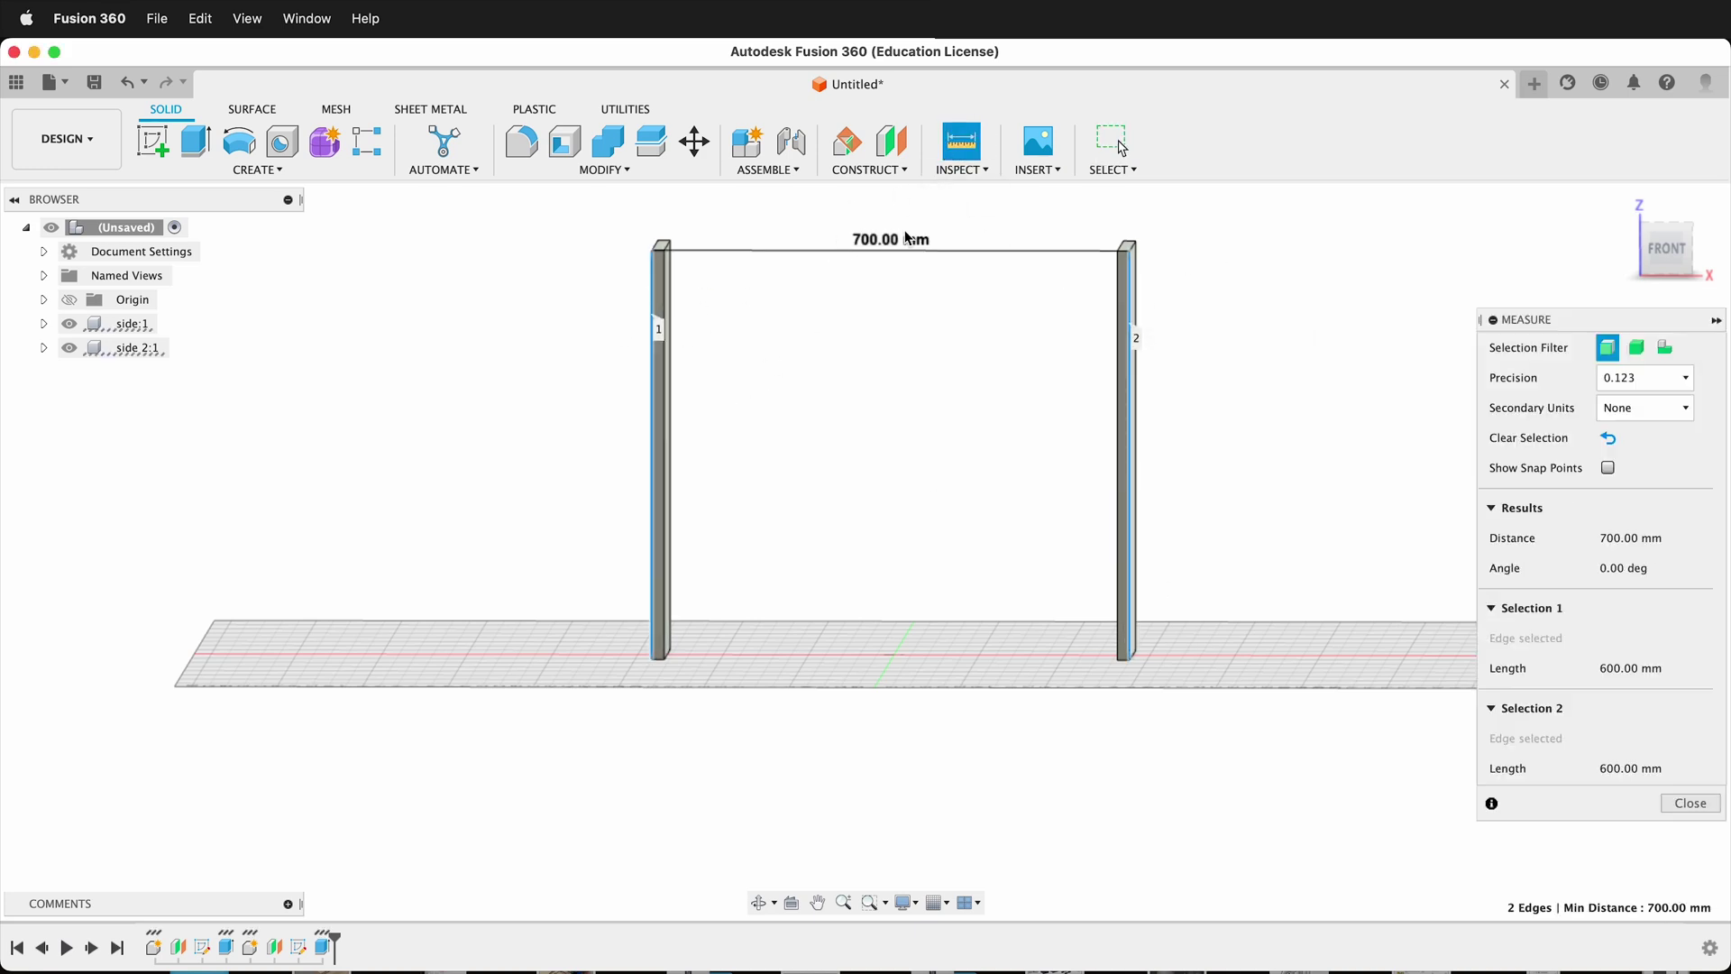
pyautogui.click(1690, 803)
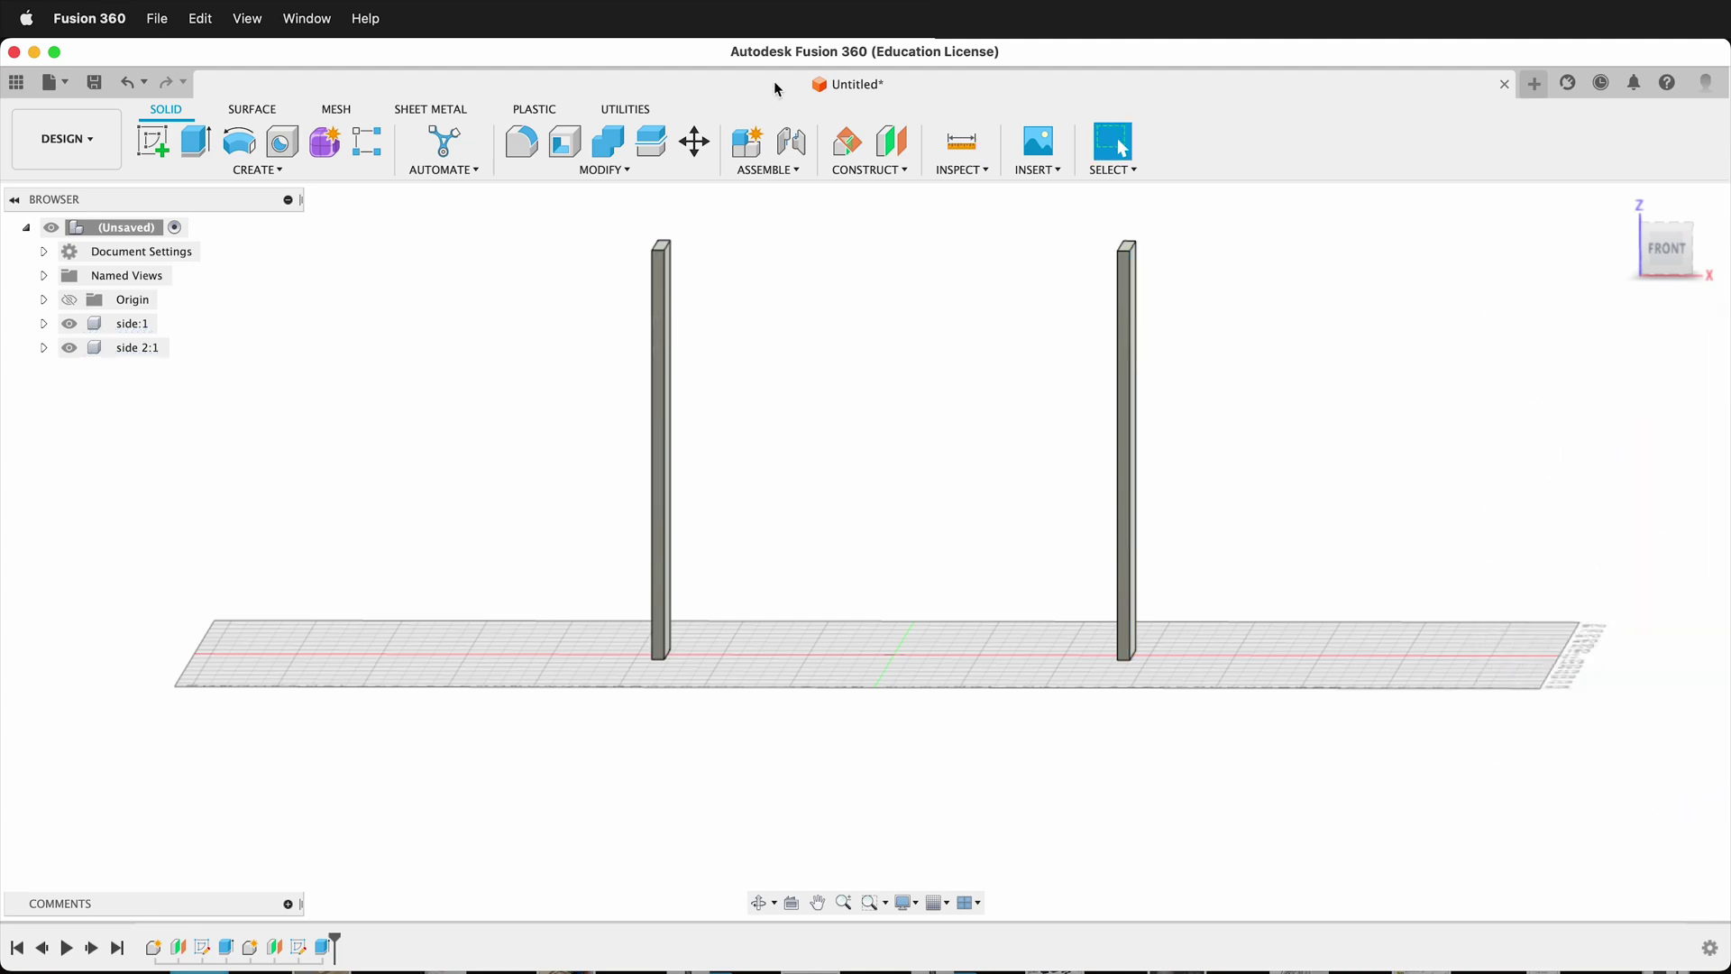
# Set the width user parameter to 500 mm and view the repositioned side panels at an angle
pyautogui.click(604, 170)
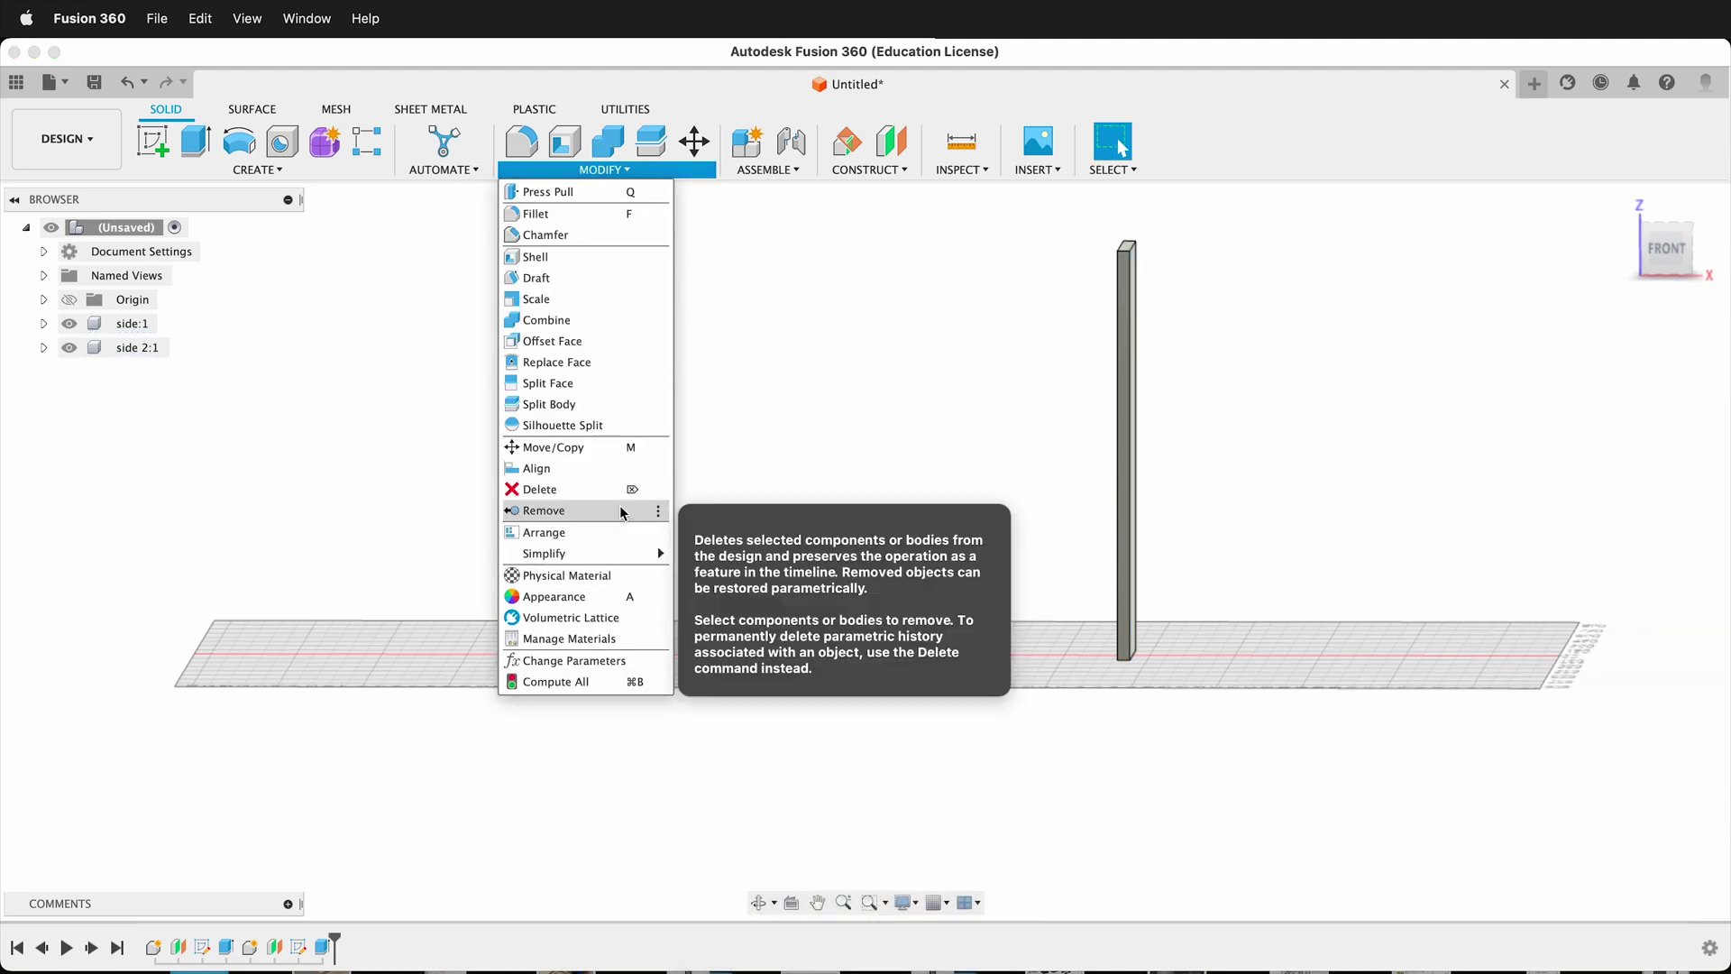
pyautogui.click(613, 661)
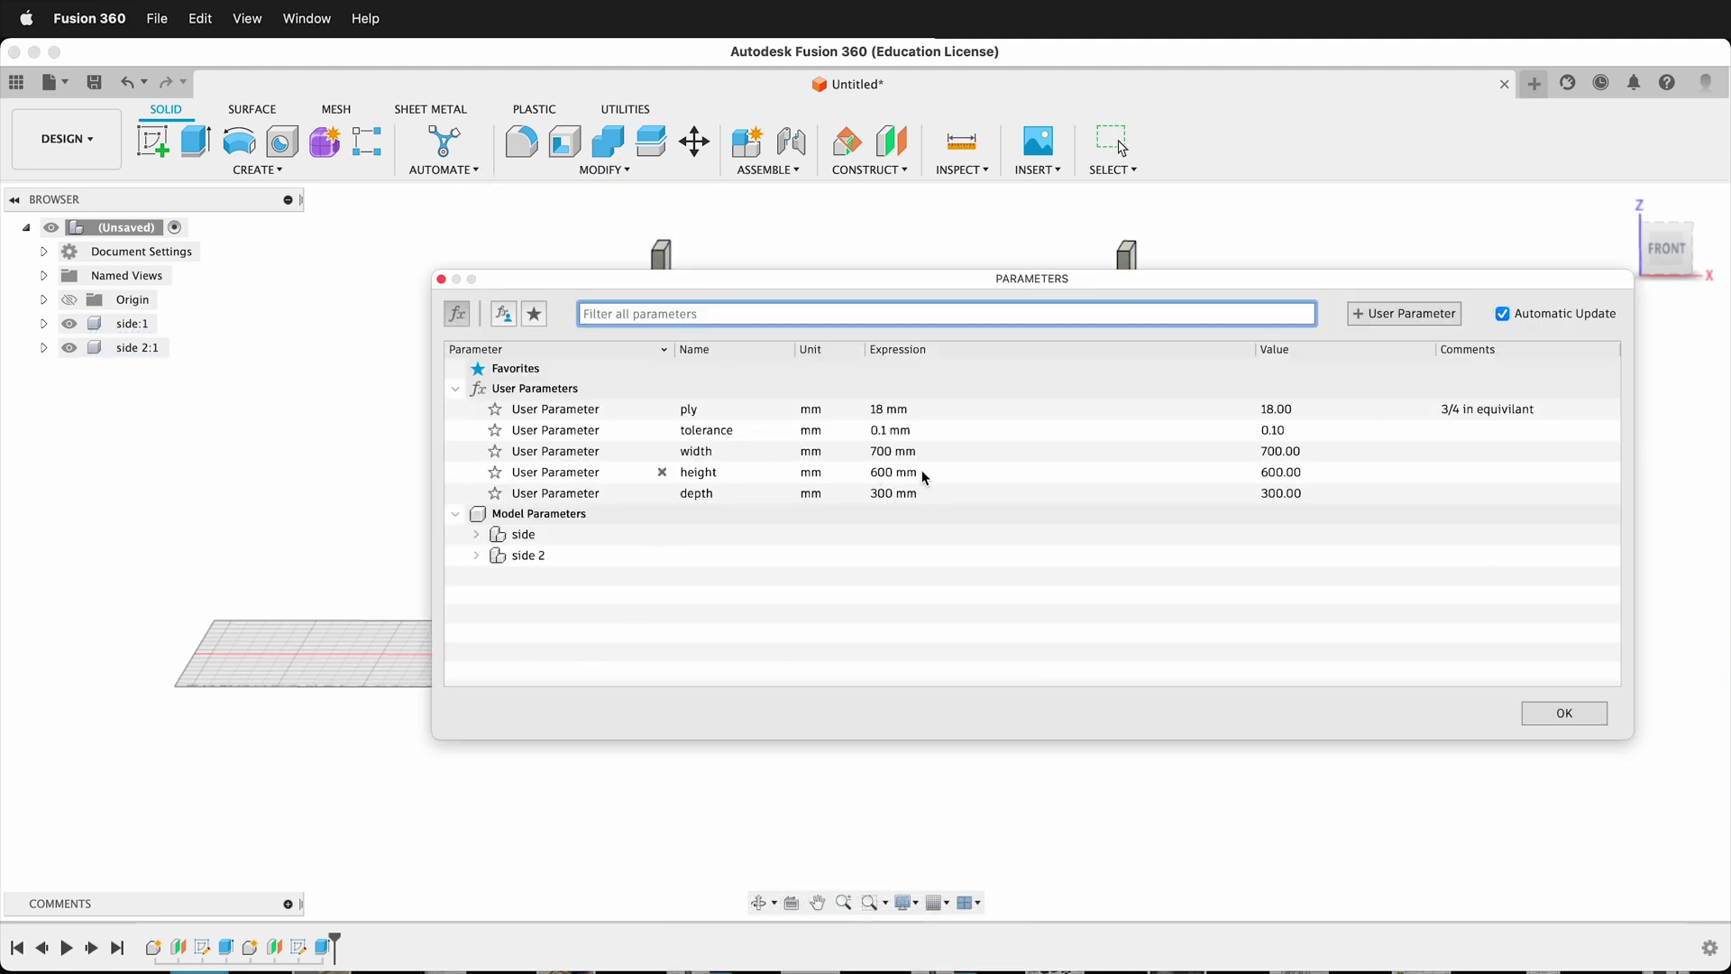
pyautogui.click(884, 451)
pyautogui.write('500')
pyautogui.press('Return')
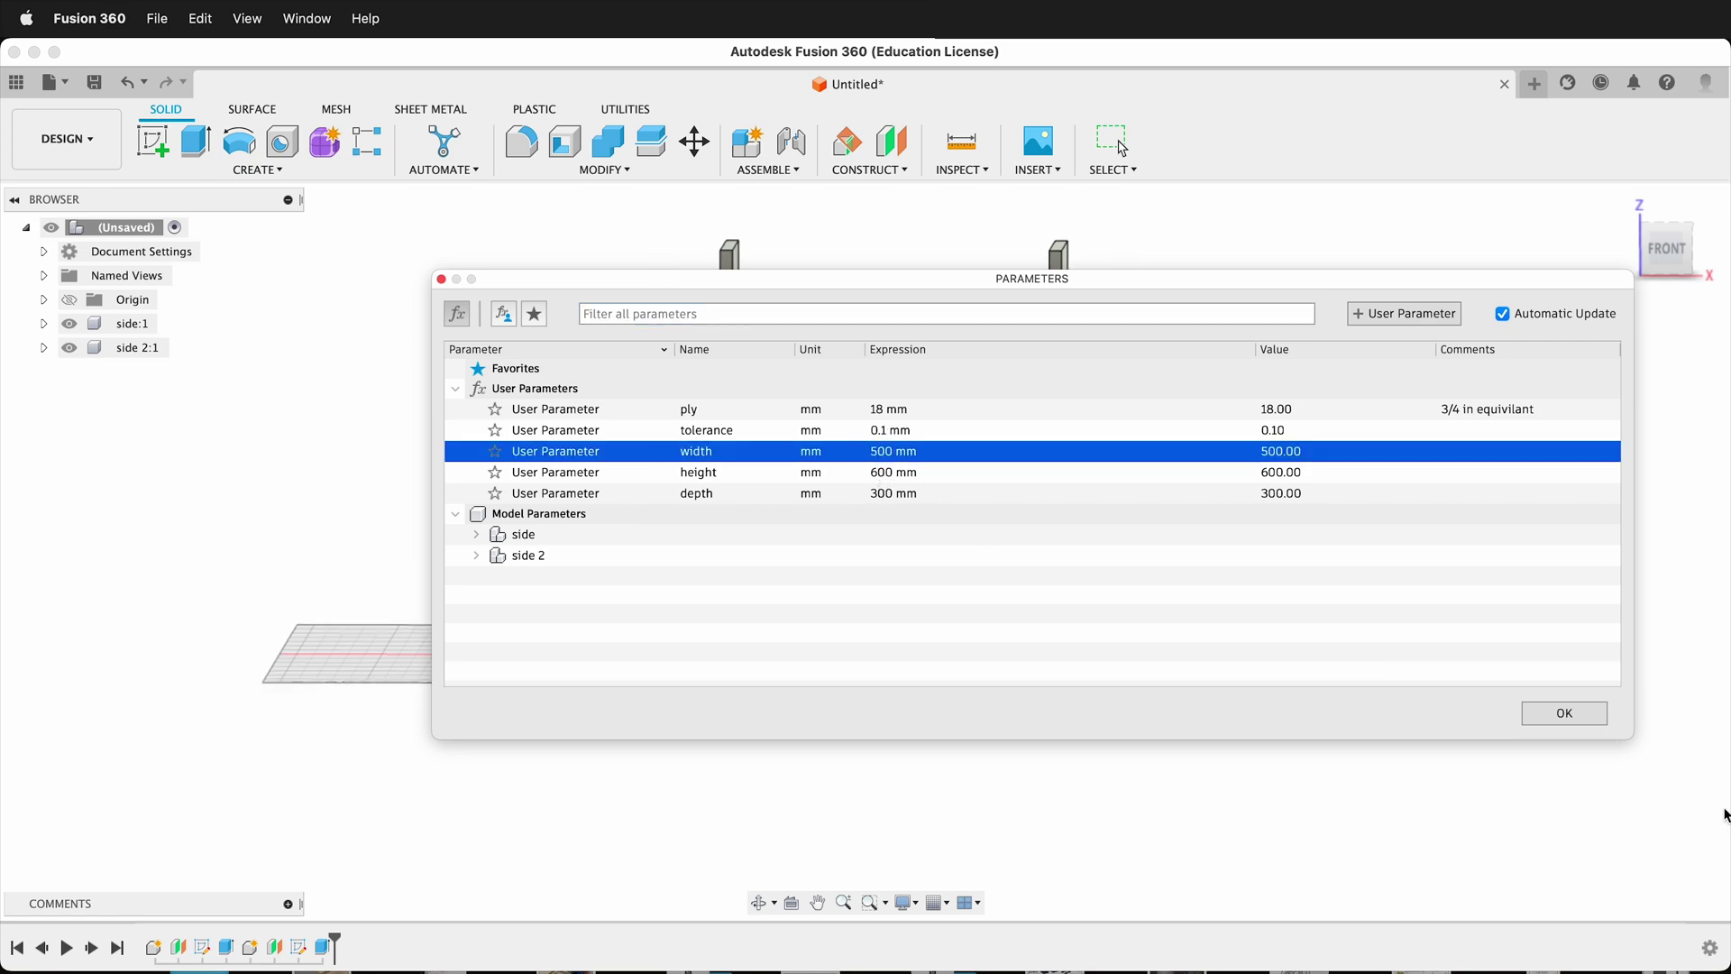
pyautogui.click(1569, 717)
pyautogui.moveTo(974, 804)
pyautogui.keyDown('shift'); pyautogui.mouseDown(button='middle')
pyautogui.moveTo(1067, 834)
pyautogui.moveTo(923, 800)
pyautogui.moveTo(920, 841)
pyautogui.moveTo(954, 820)
pyautogui.moveTo(982, 862)
pyautogui.moveTo(1012, 820)
pyautogui.moveTo(998, 831)
pyautogui.moveTo(983, 793)
pyautogui.mouseUp(button='middle'); pyautogui.keyUp('shift')
pyautogui.press('Escape')
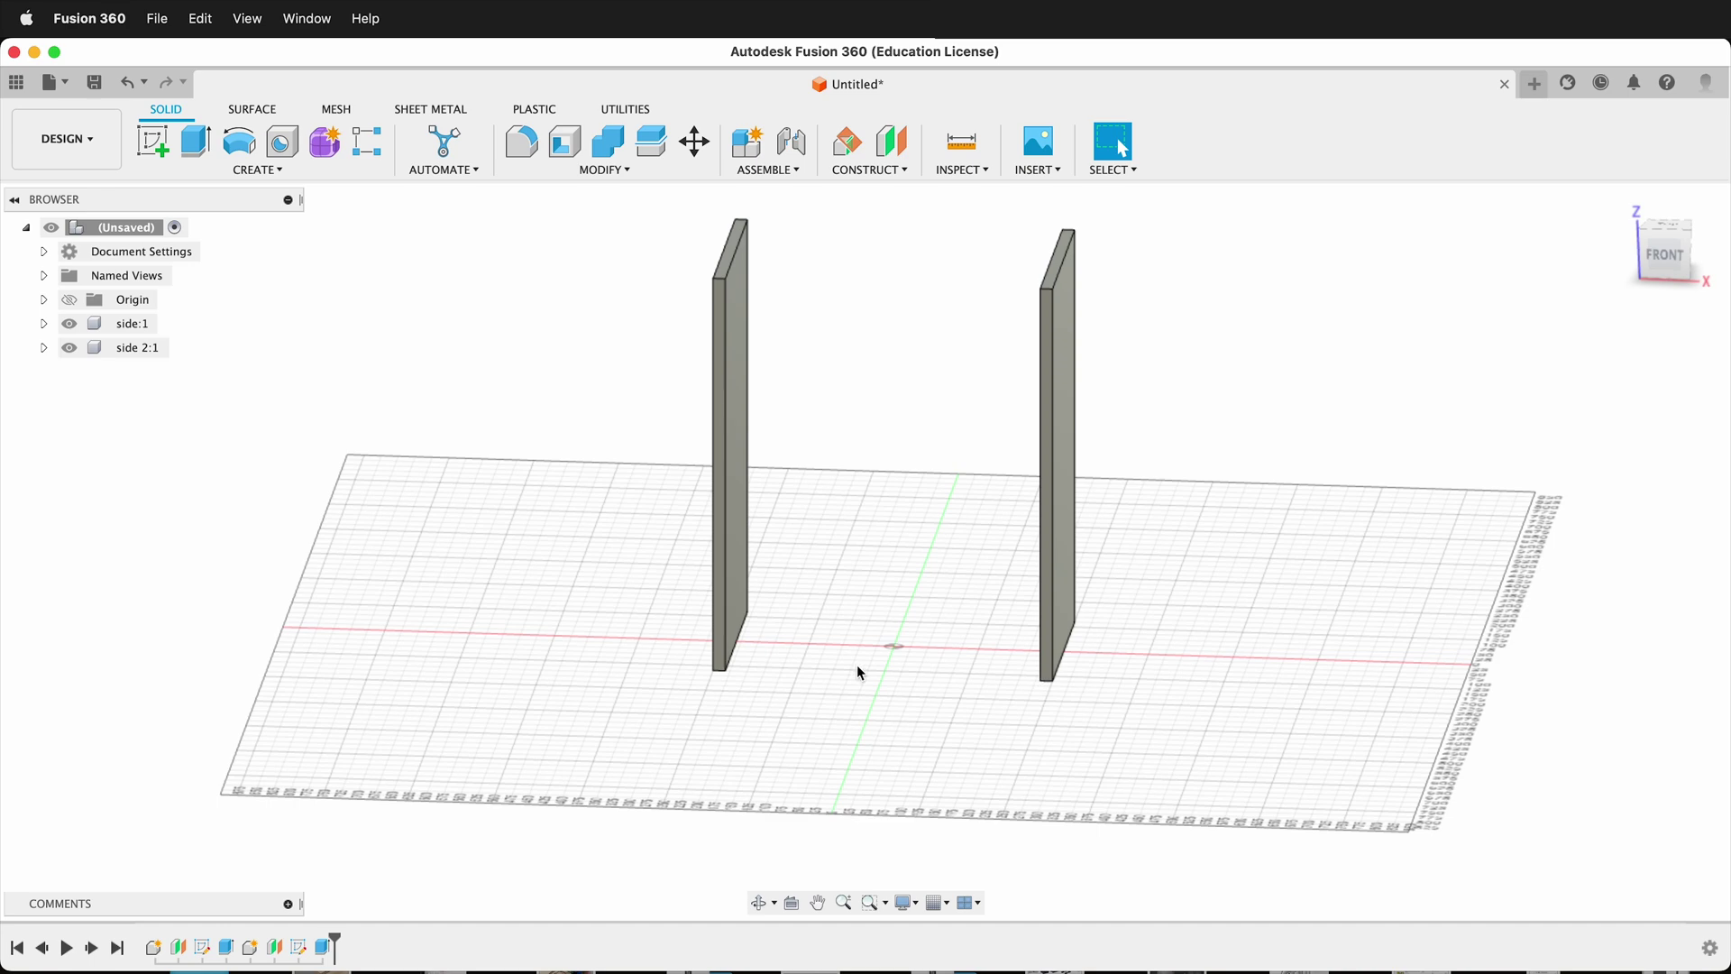
# Create a new internal standard component named bottom under the top-level assembly and activate it
pyautogui.click(257, 169)
pyautogui.click(257, 185)
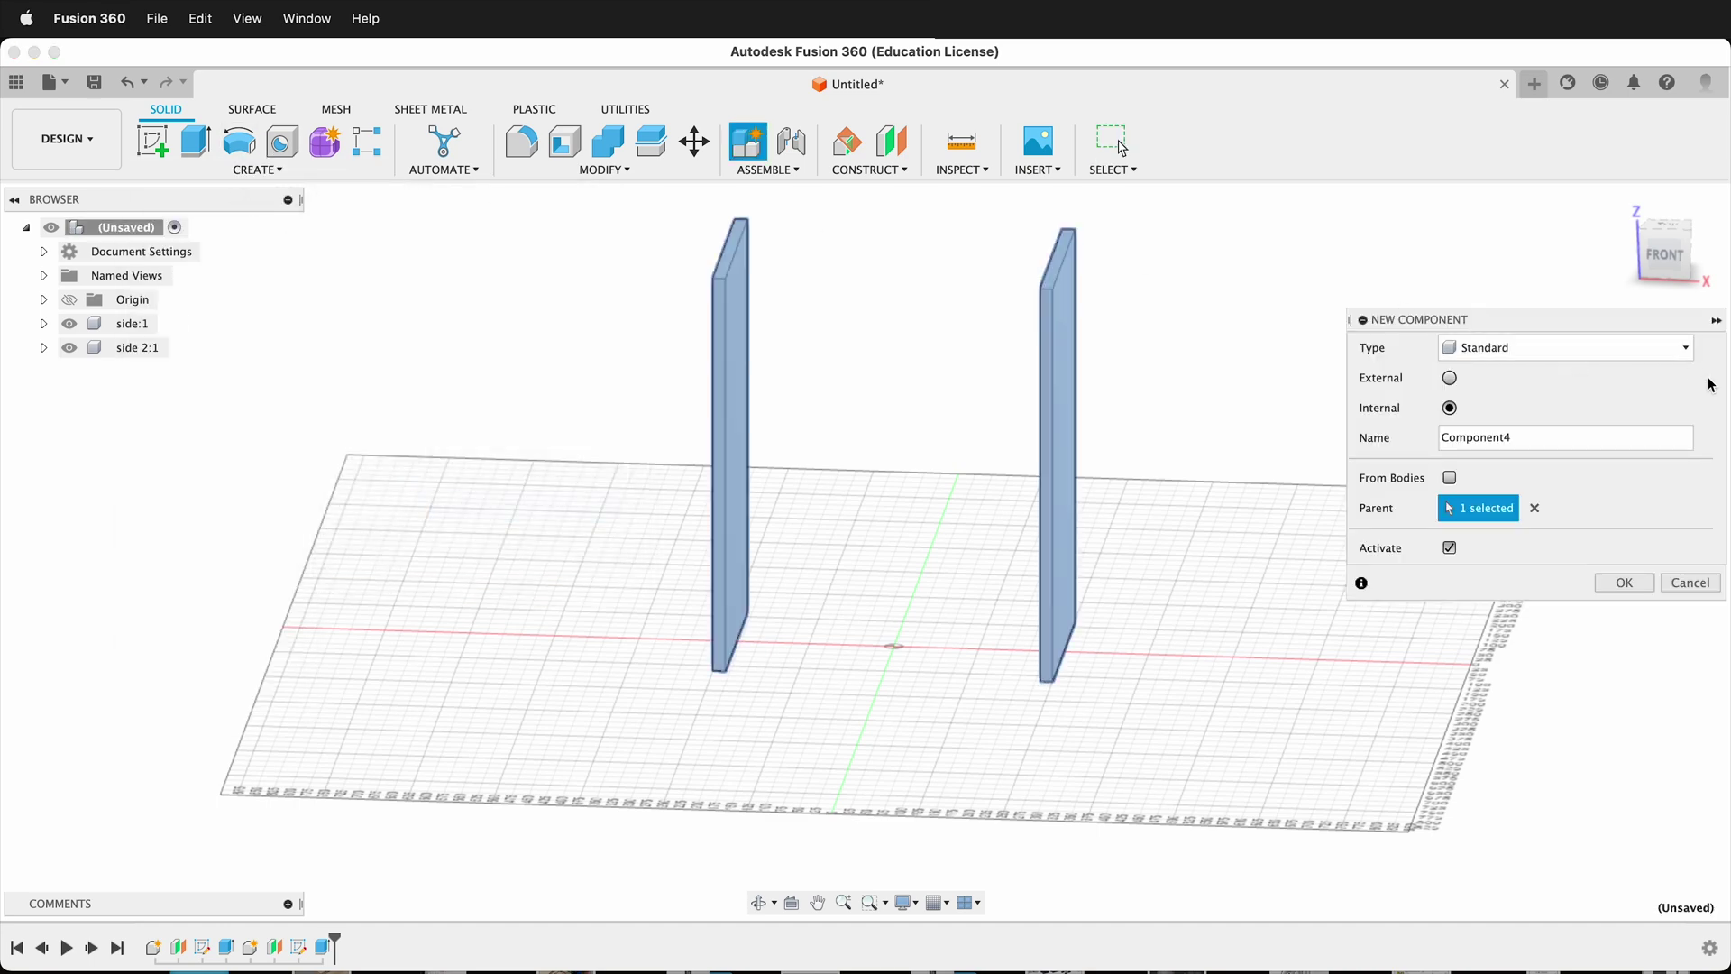
pyautogui.doubleClick(1572, 436)
pyautogui.write('bottom')
pyautogui.press('Return')
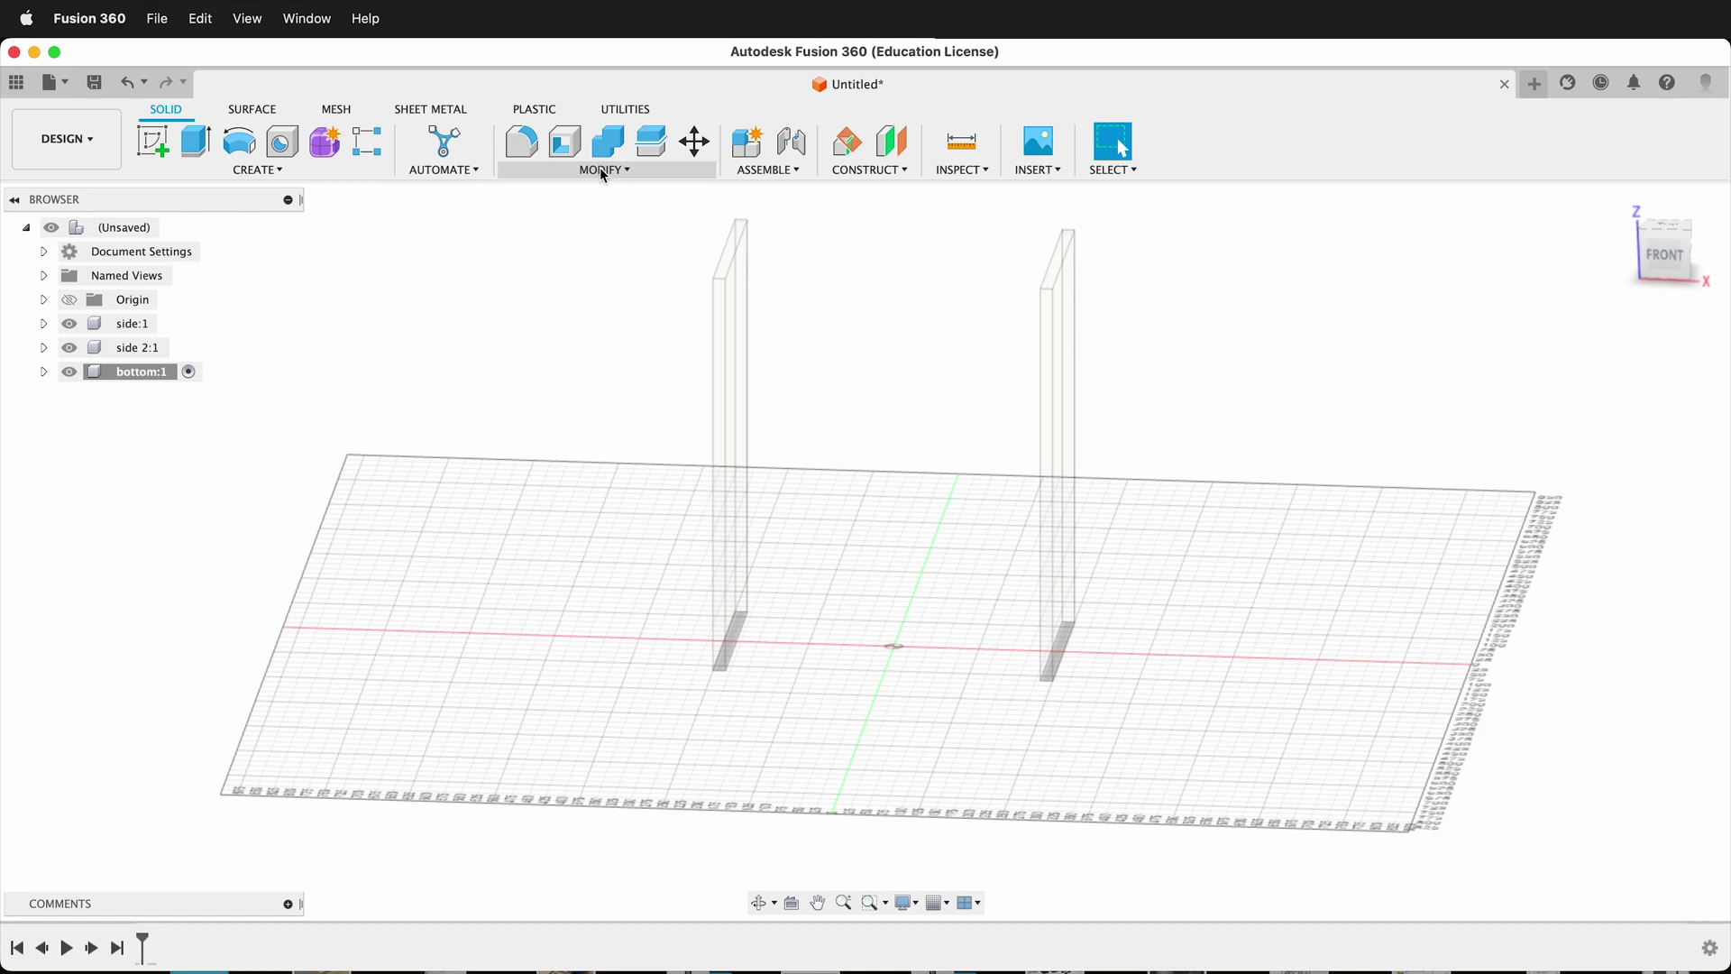
# Add a user parameter named bottomOffset with unit mm and expression 25
pyautogui.click(603, 171)
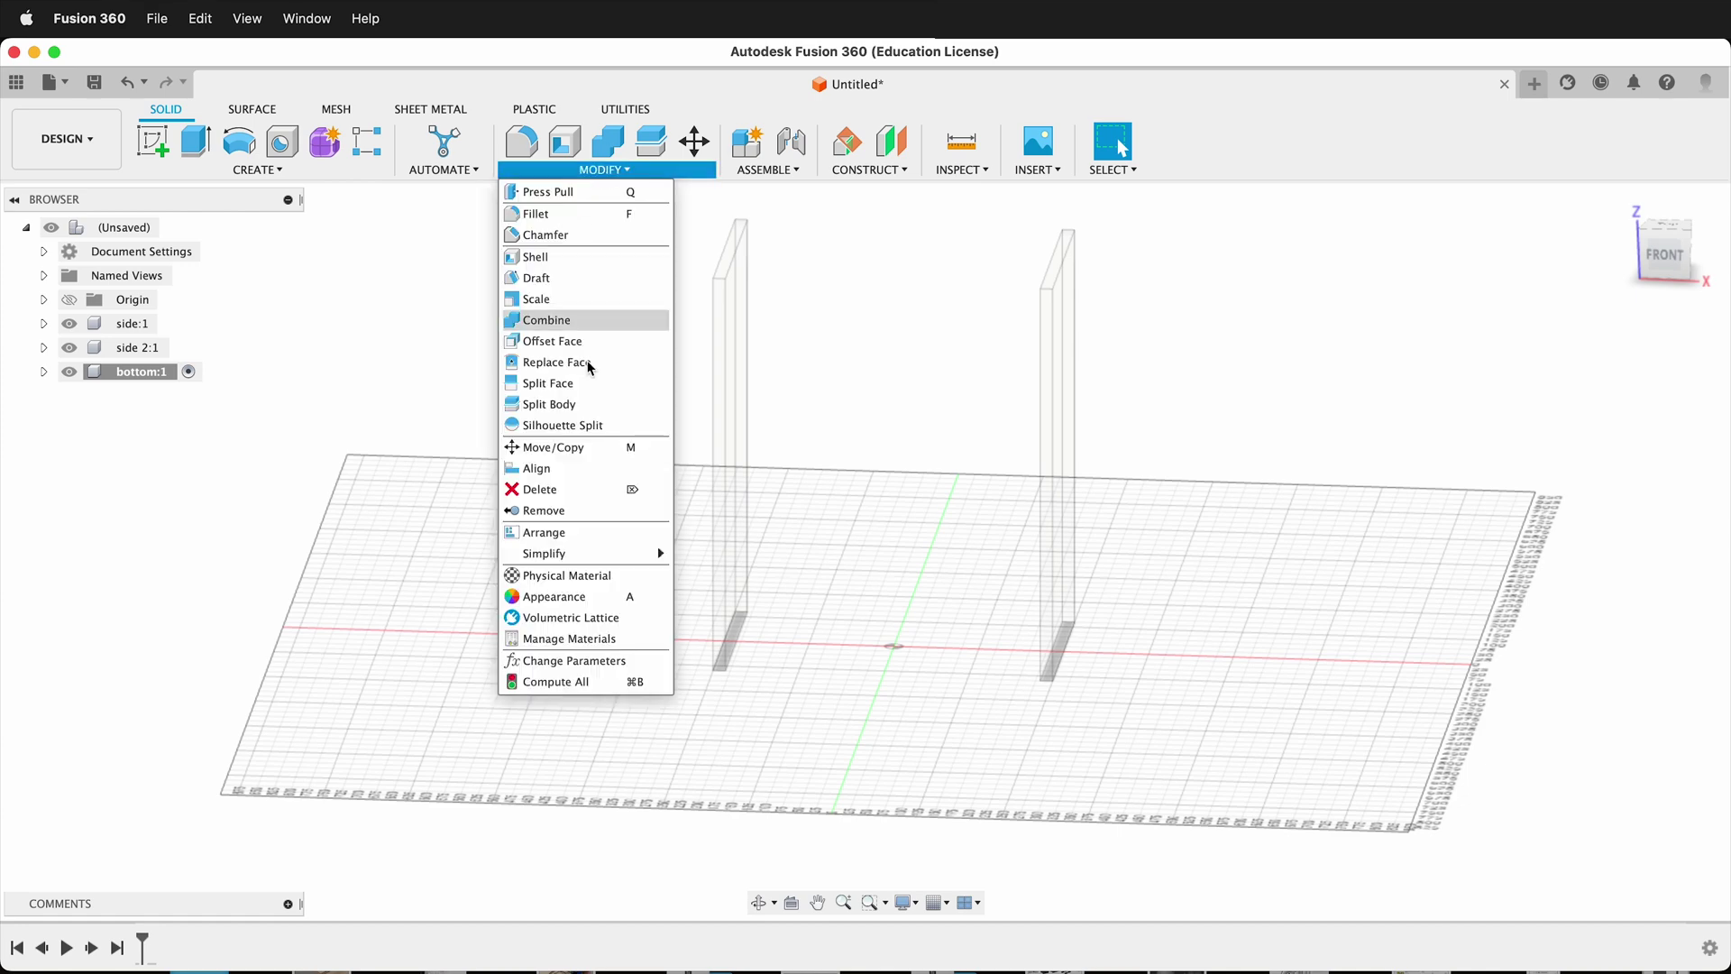
pyautogui.click(582, 658)
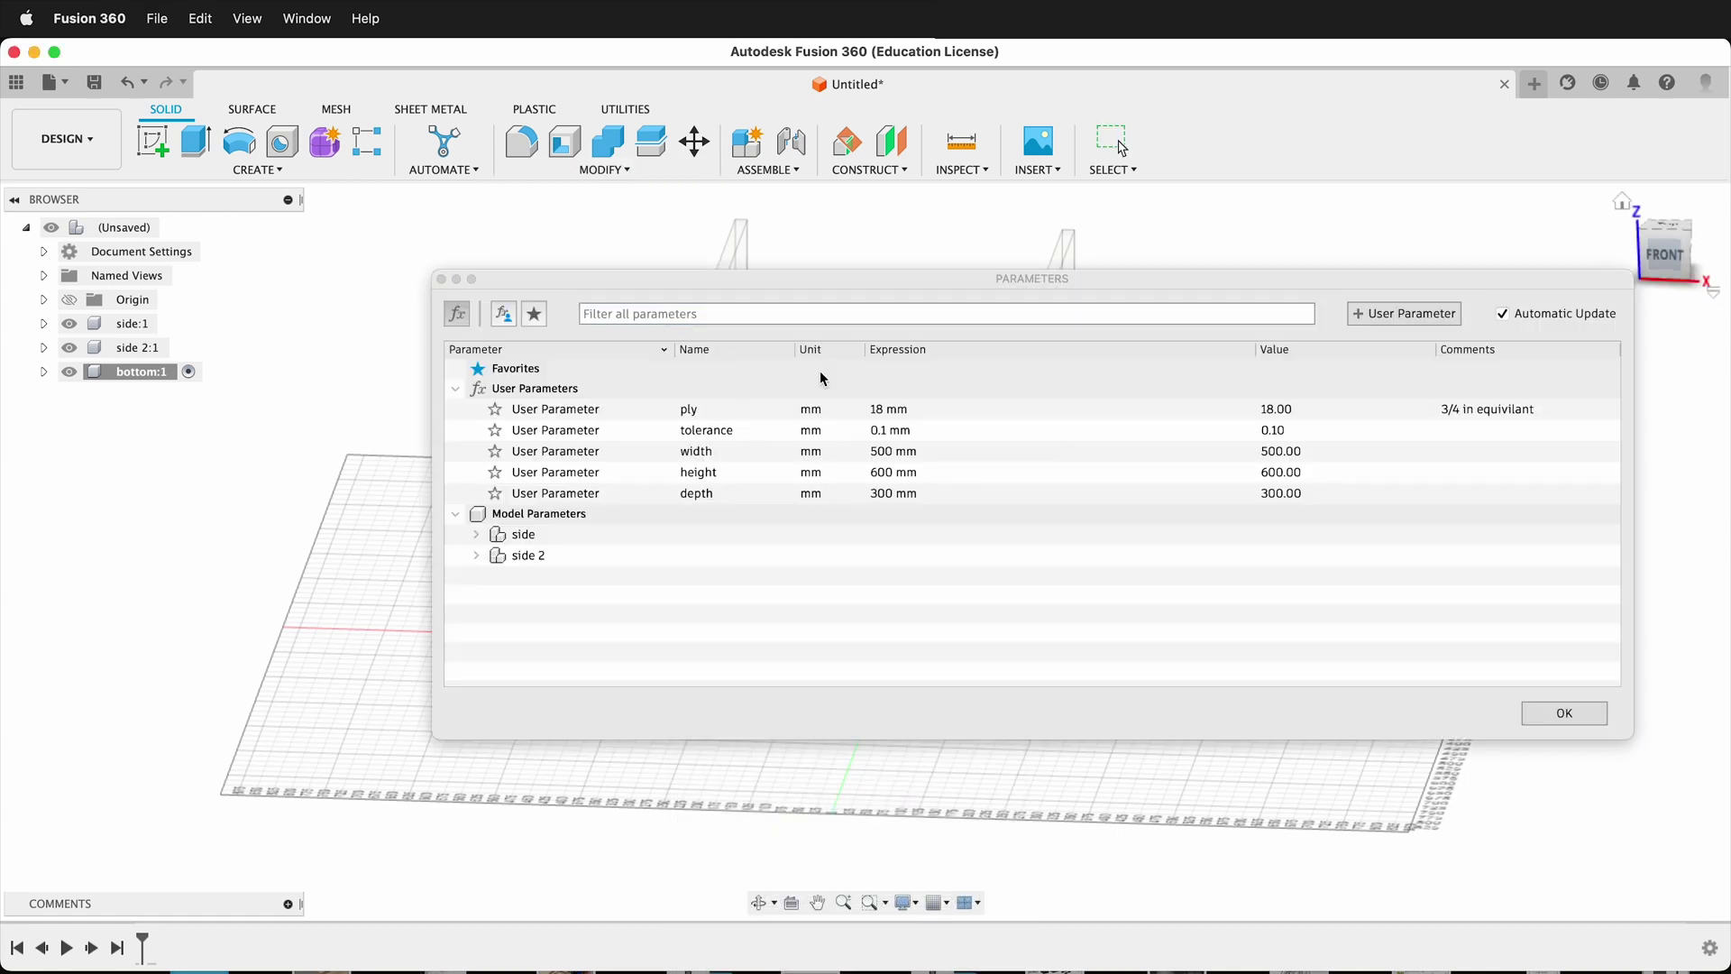
pyautogui.click(1439, 312)
pyautogui.write('bottomOffset')
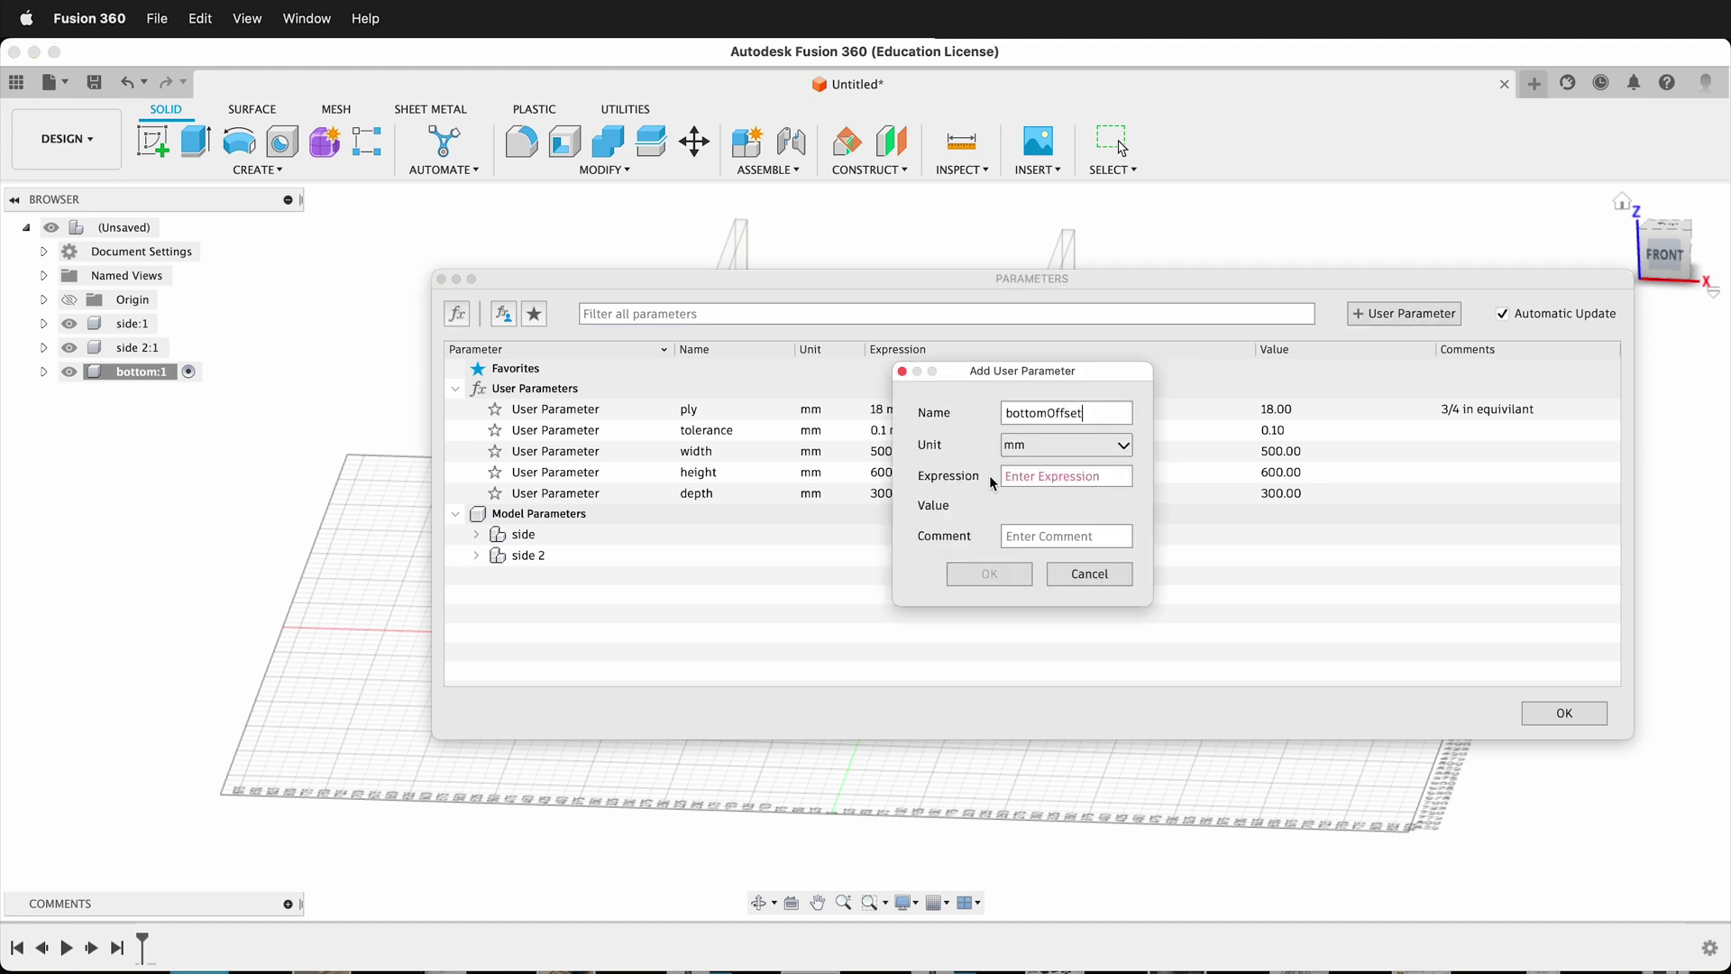
pyautogui.click(1057, 473)
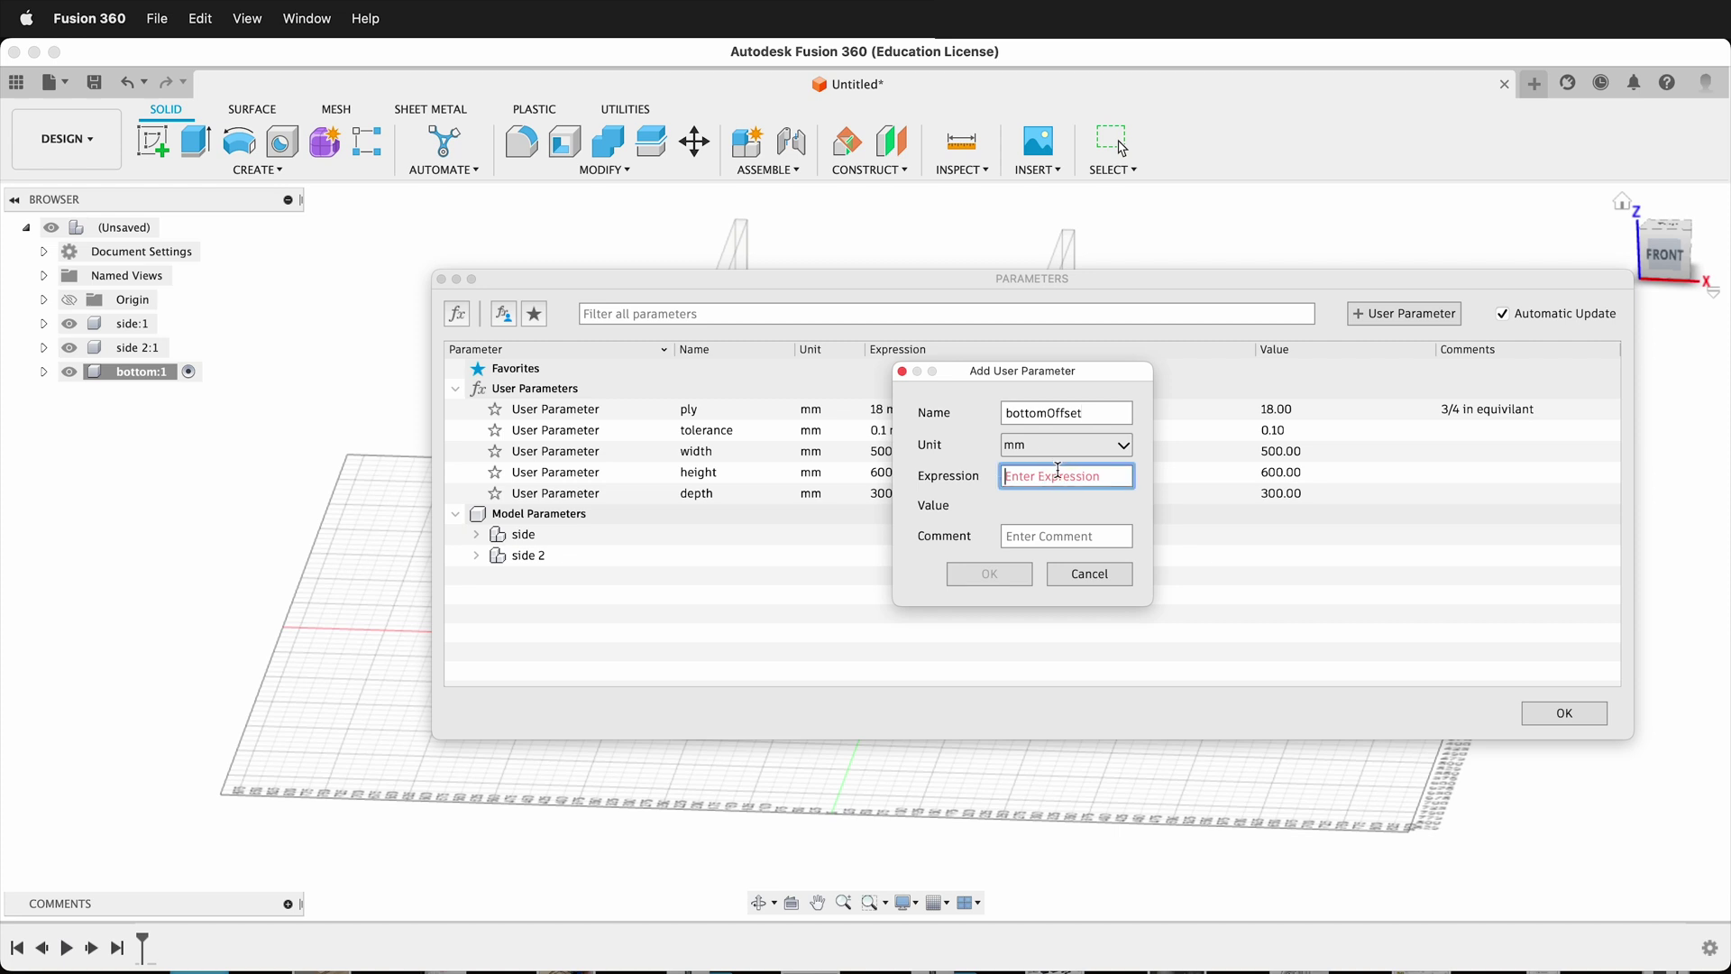
pyautogui.write('25')
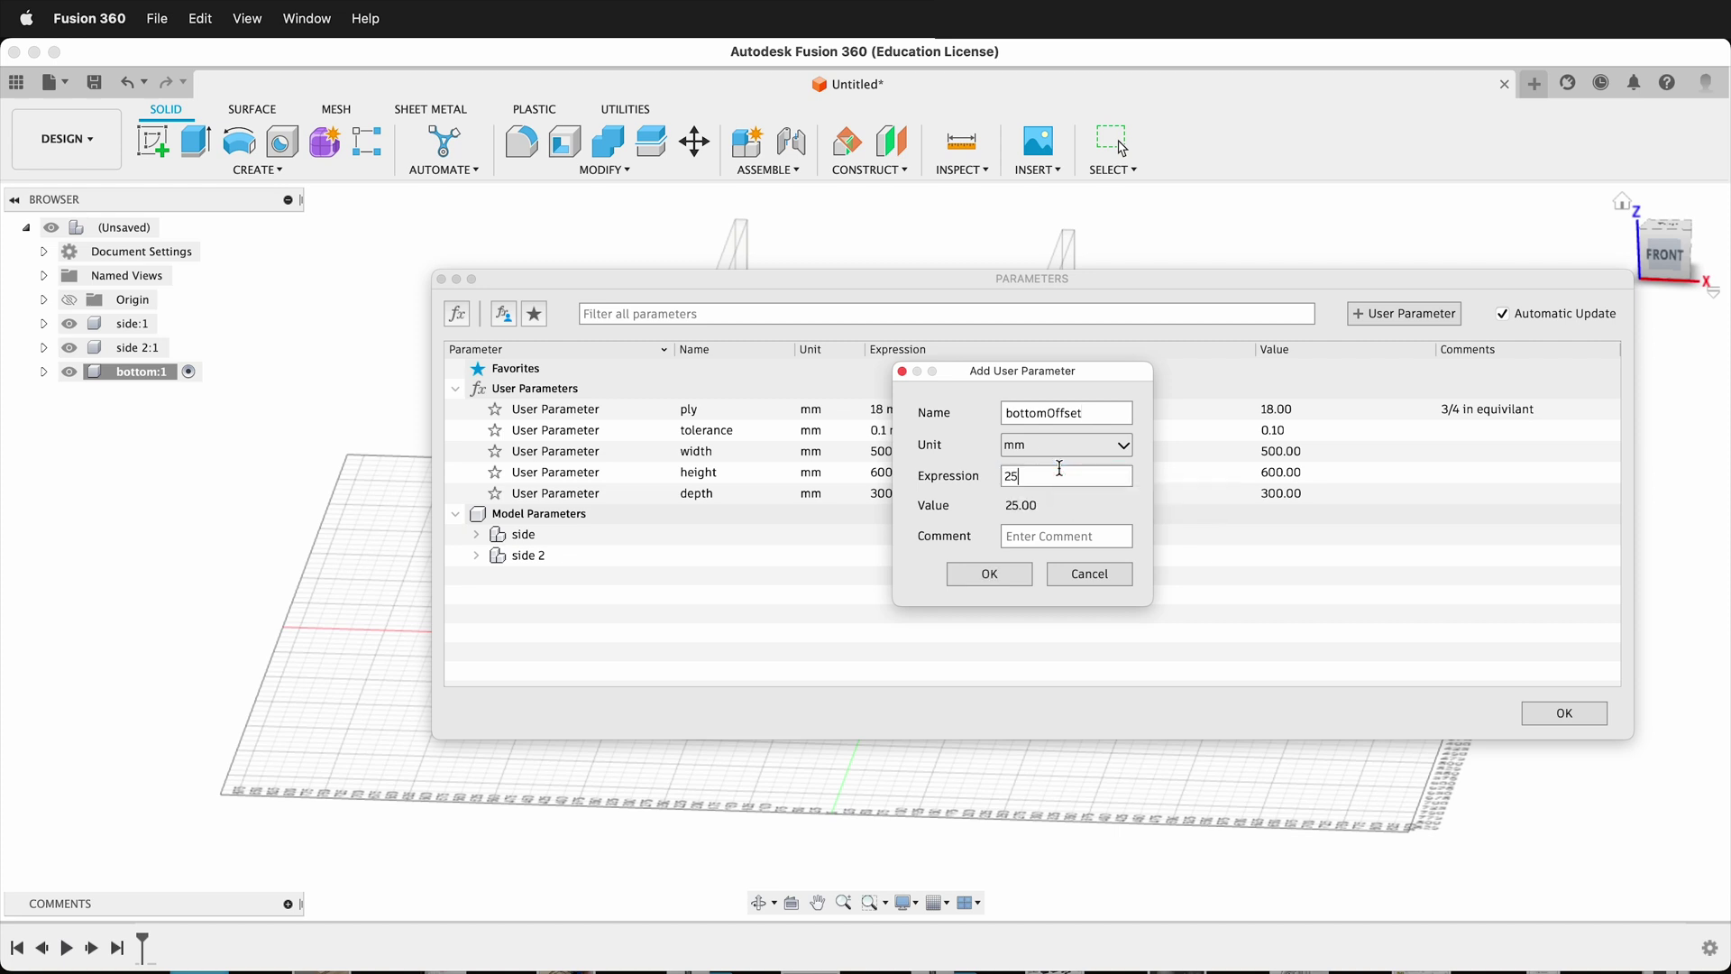
pyautogui.click(984, 571)
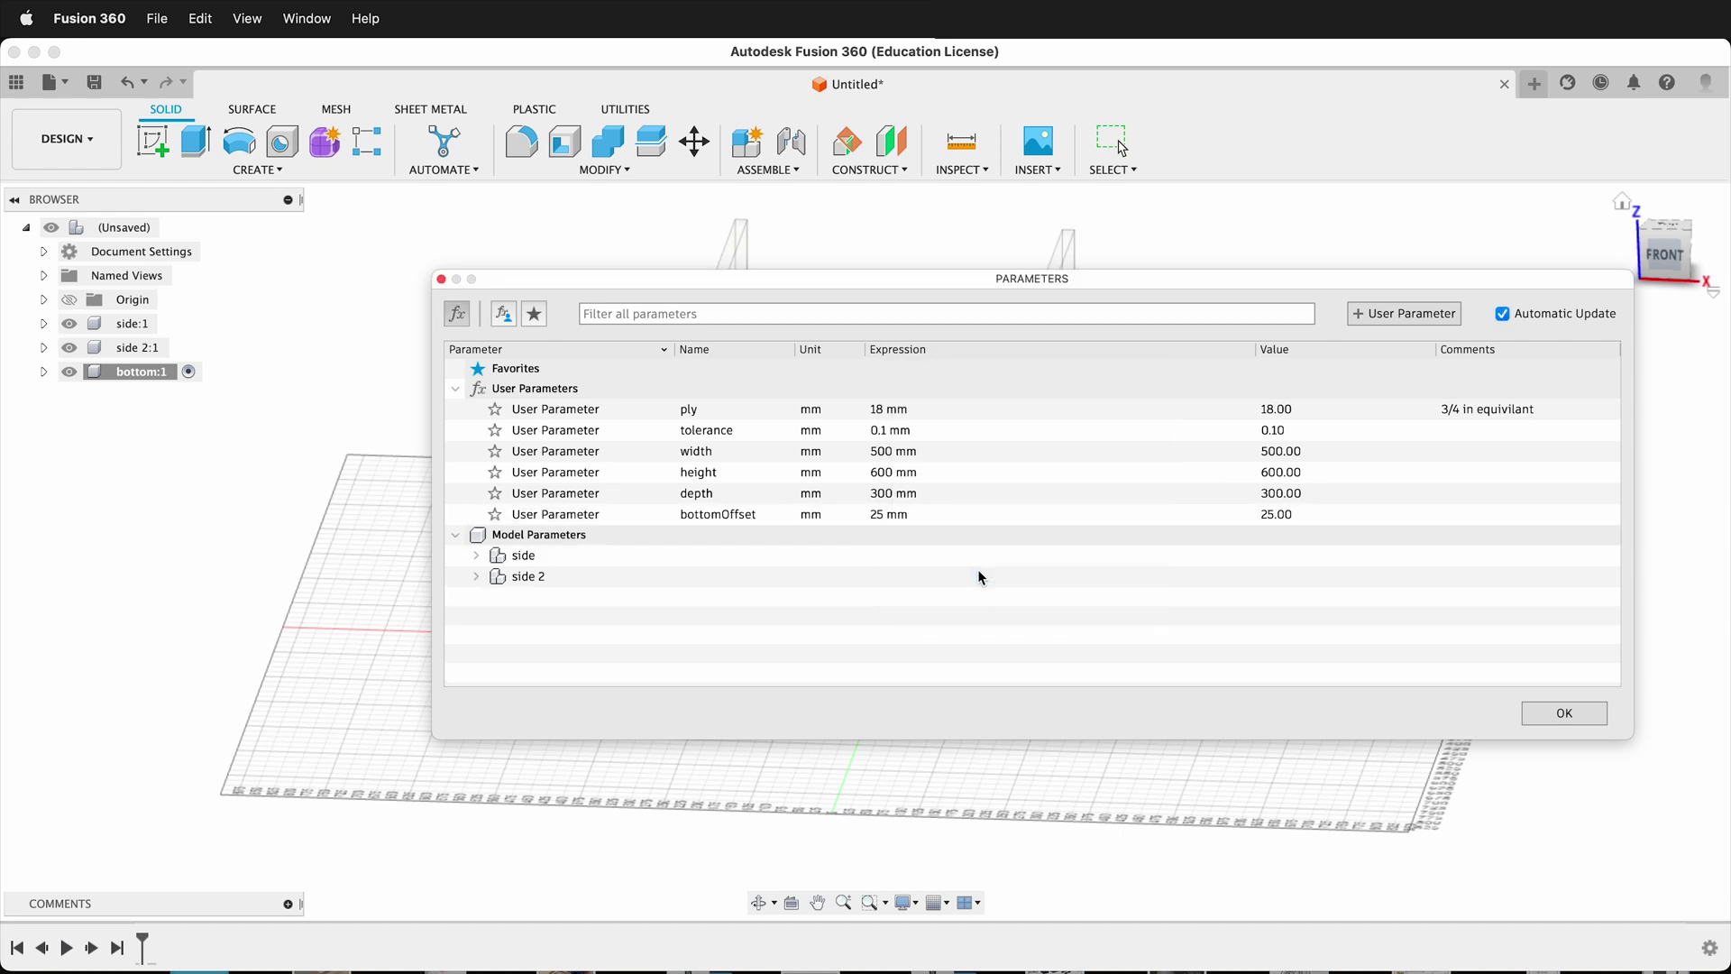
pyautogui.click(1587, 716)
# Create a construction plane offset from the XY plane by bottomOffset in the bottom component
pyautogui.click(892, 142)
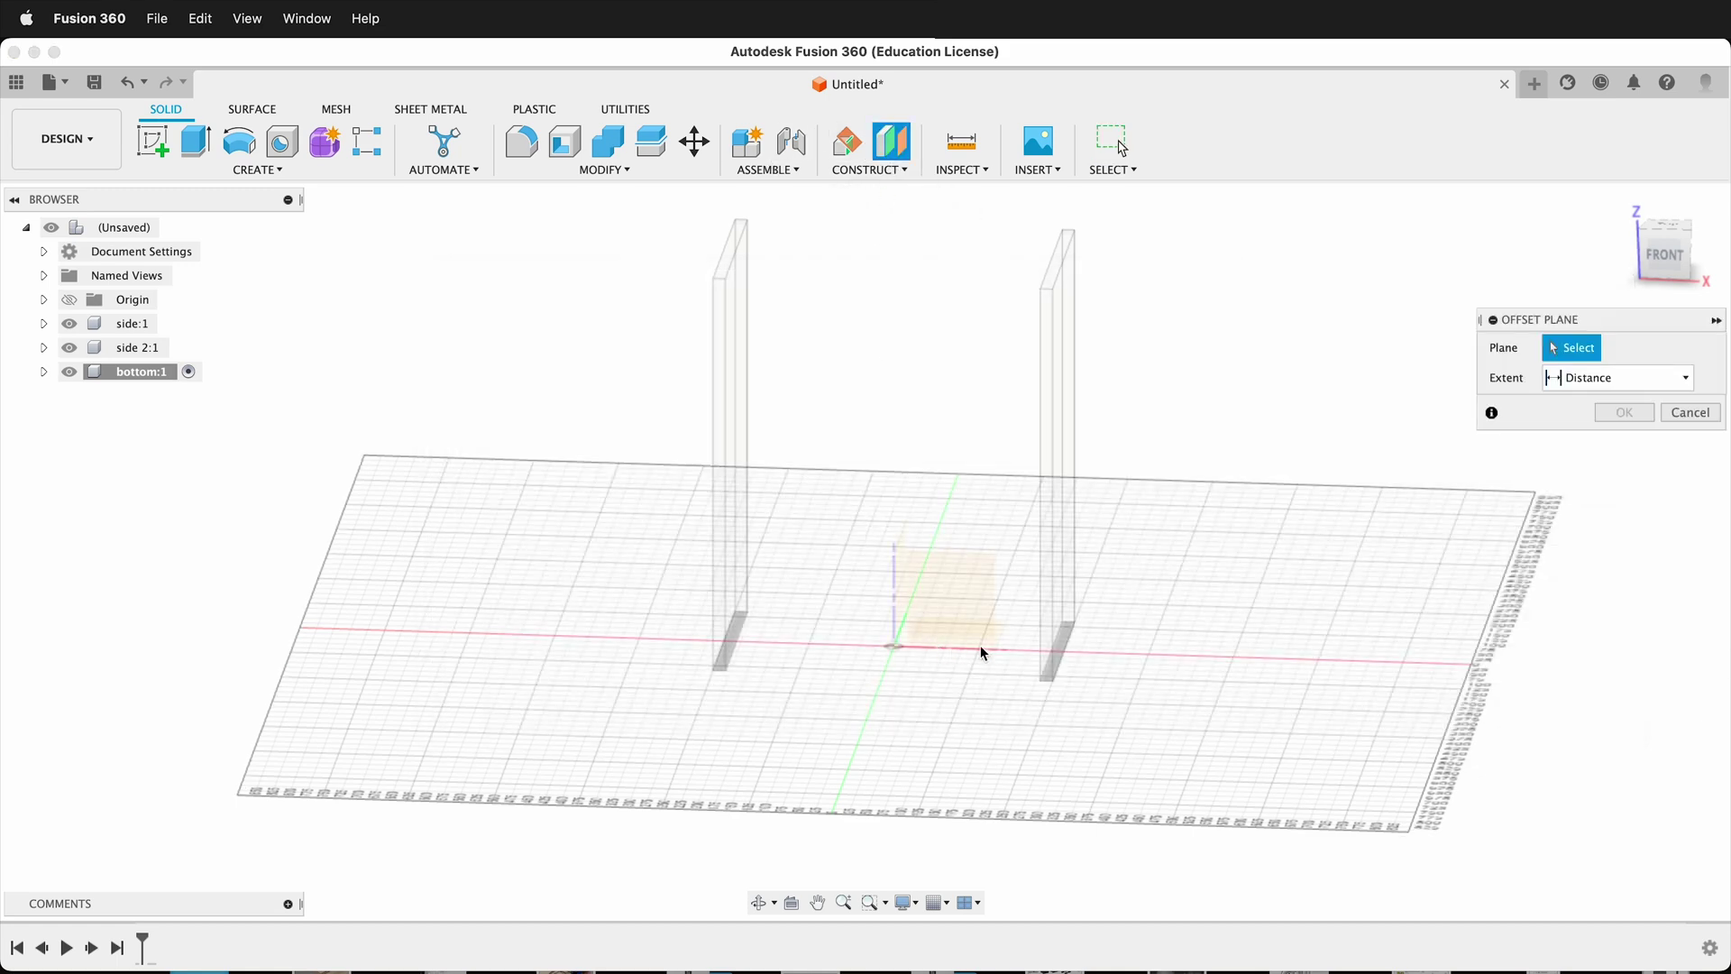
pyautogui.keyDown('shift'); pyautogui.moveTo(951, 684); pyautogui.dragTo(882, 655, button='middle'); pyautogui.keyUp('shift')
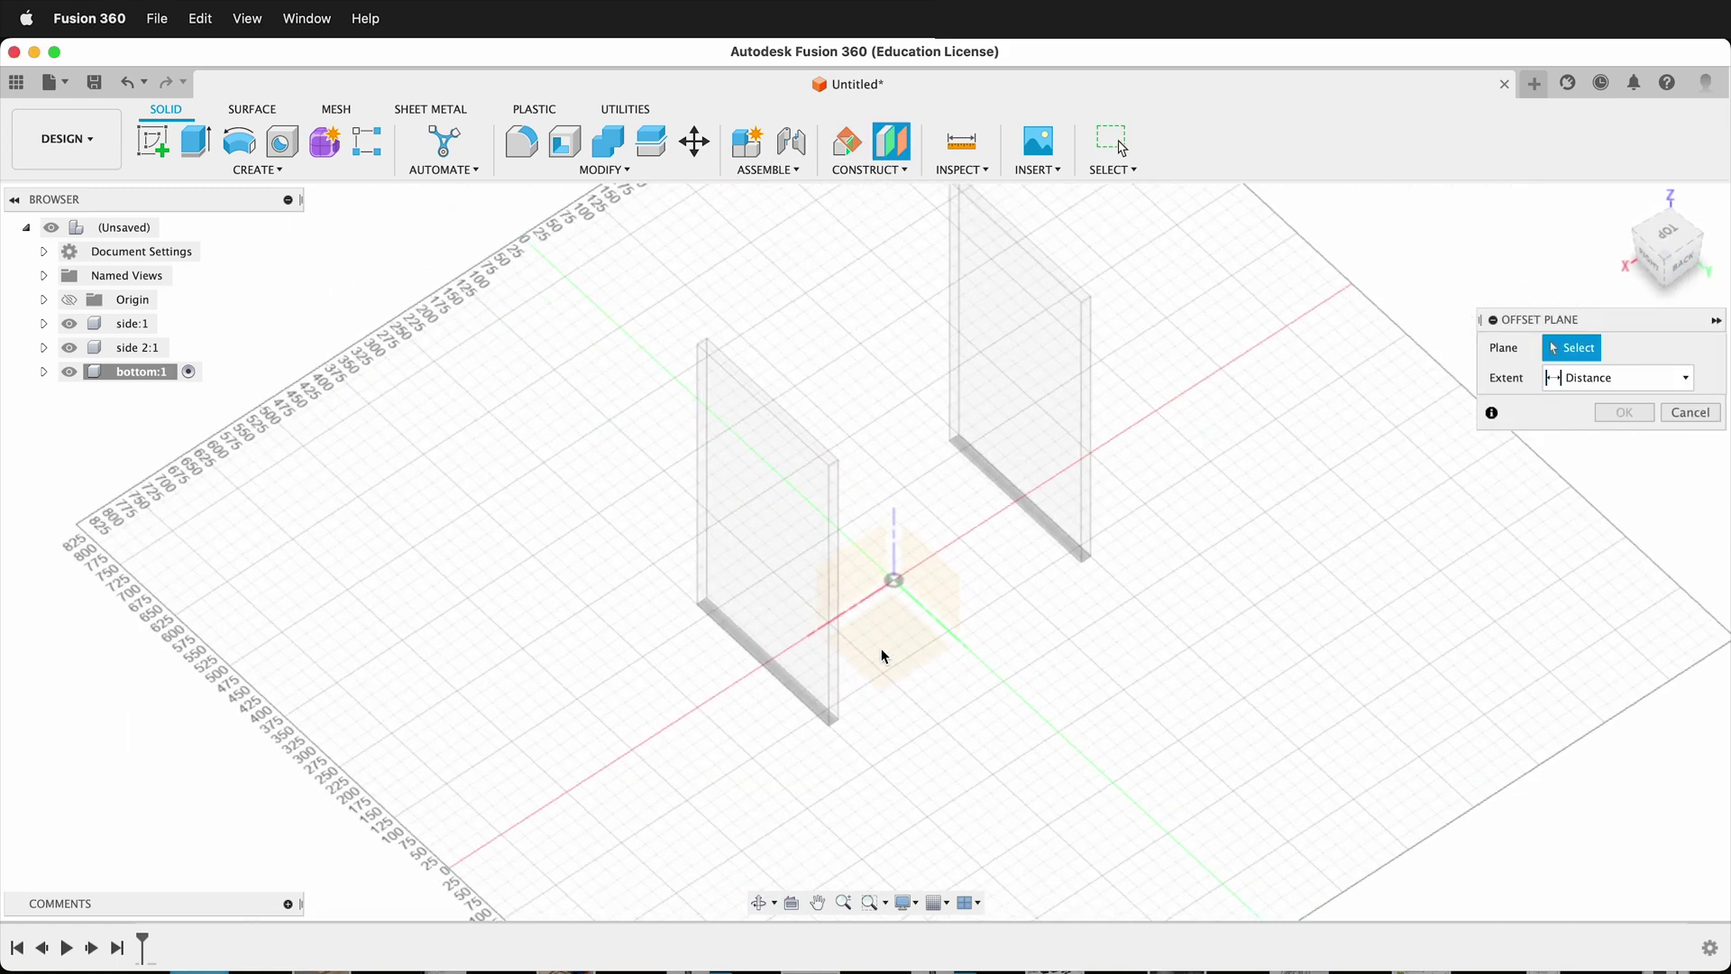
pyautogui.click(881, 655)
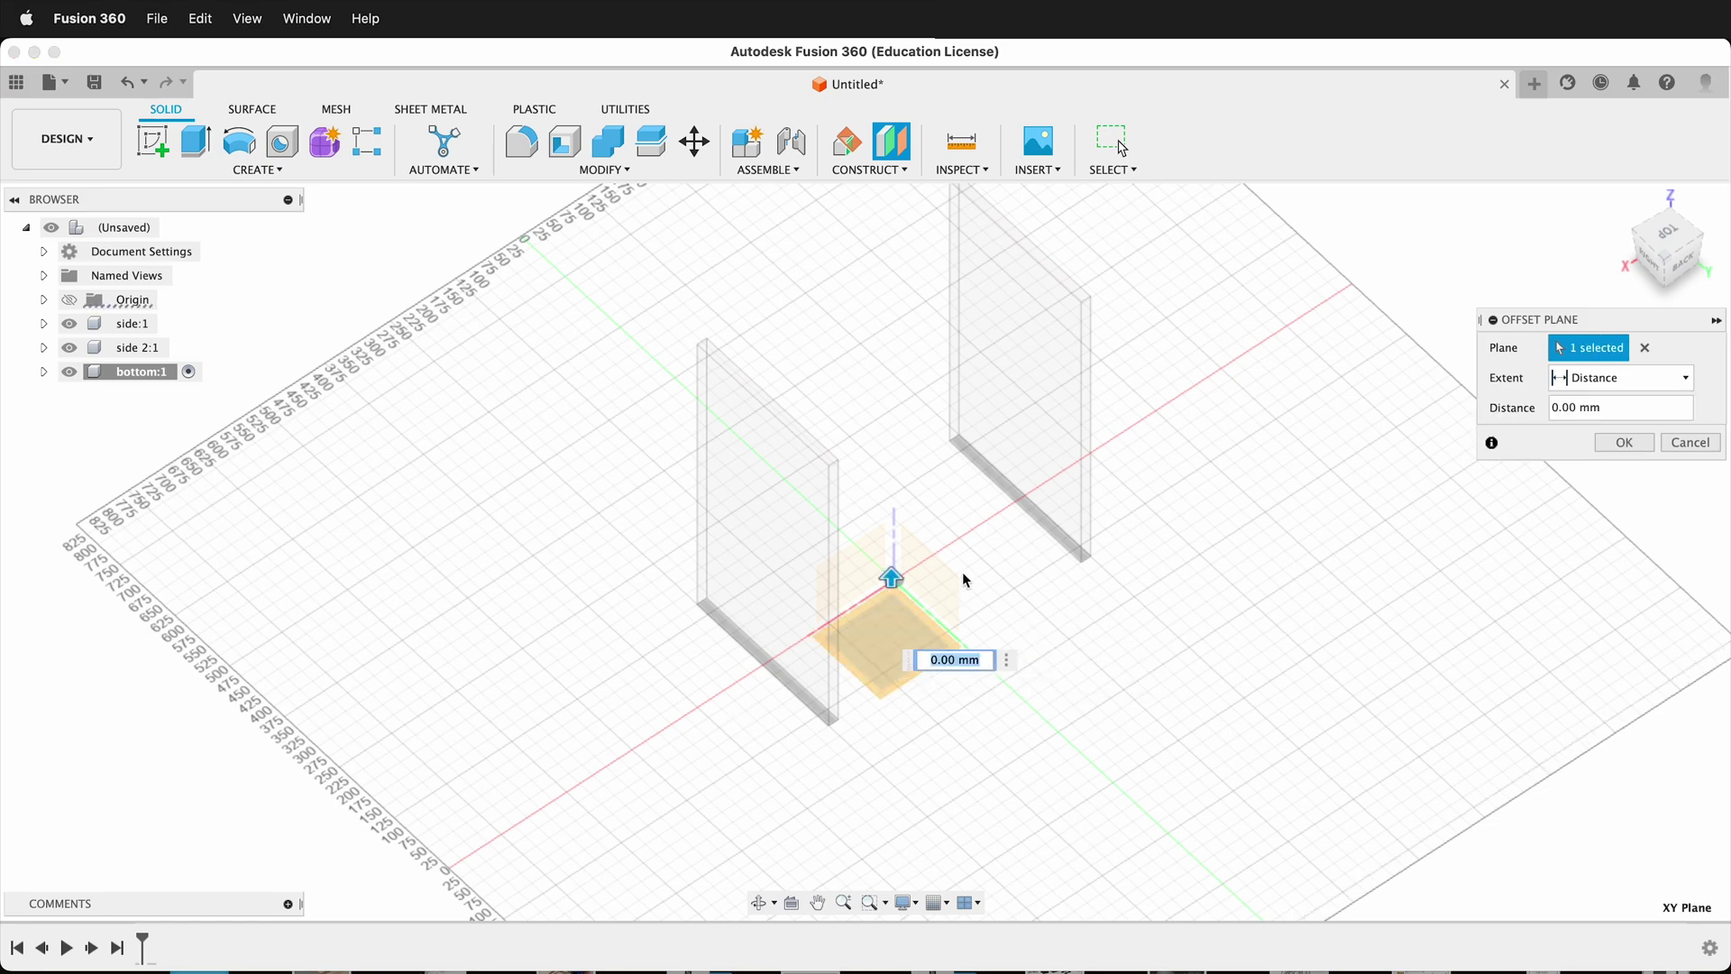
pyautogui.write('bottomOffset')
pyautogui.press('Return')
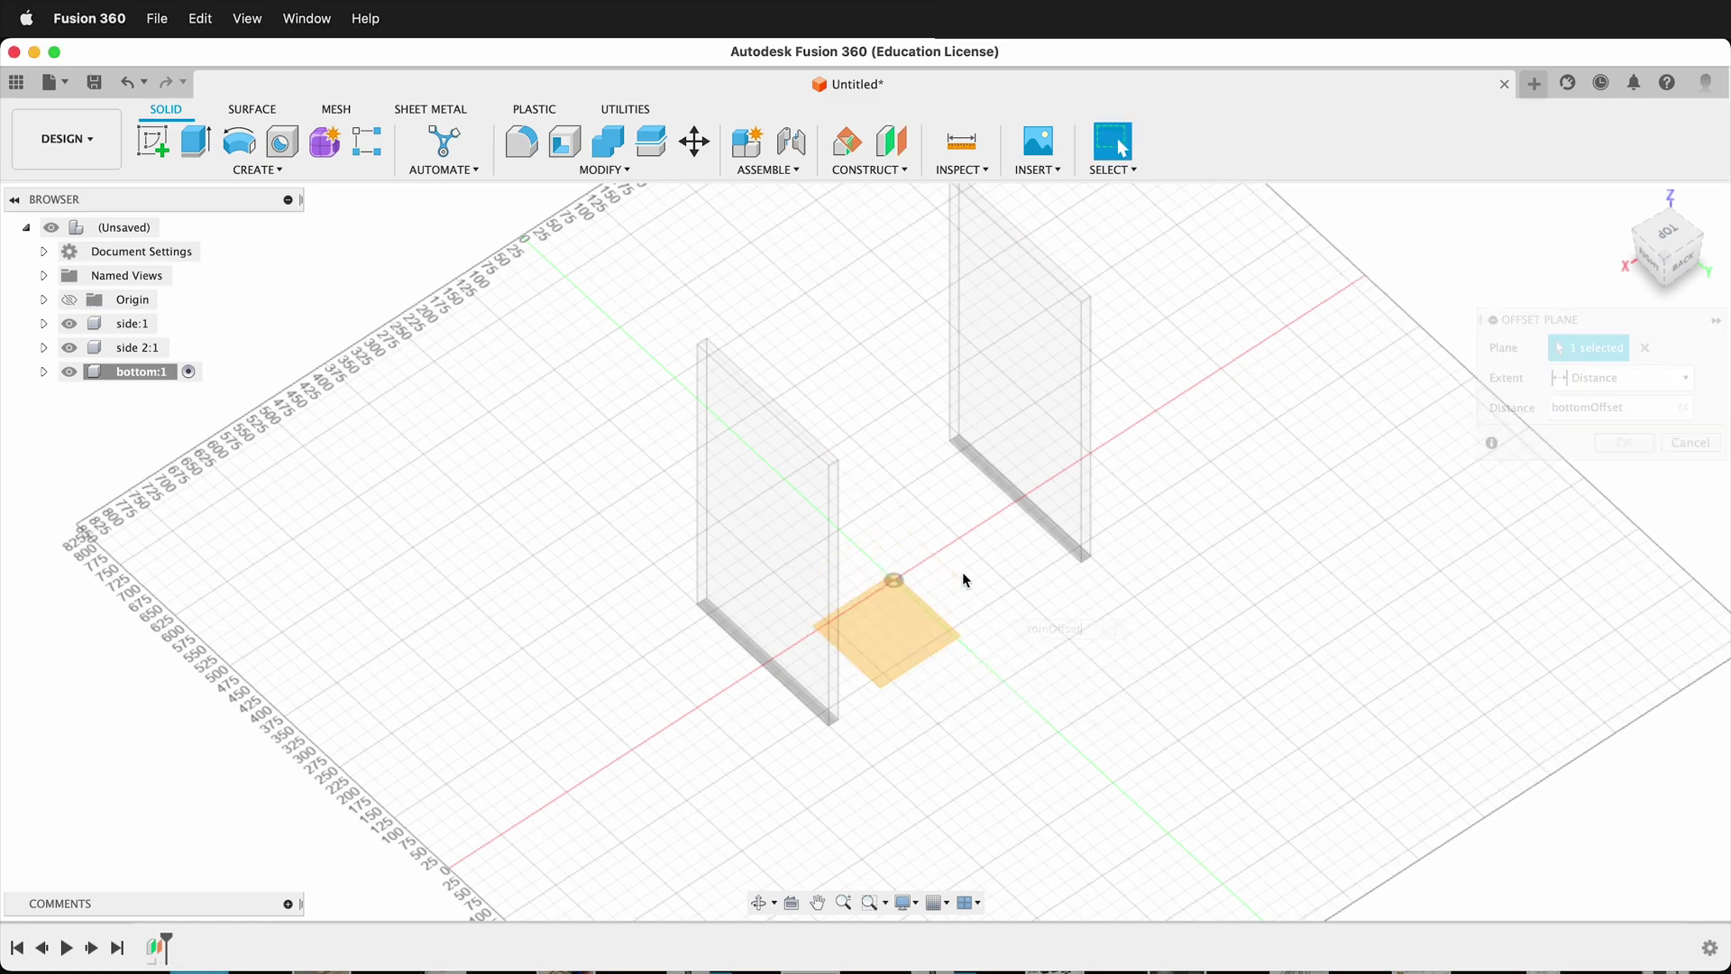
# Start a sketch on the offset construction plane of the bottom component
pyautogui.keyDown('shift'); pyautogui.moveTo(851, 685); pyautogui.dragTo(1134, 706, button='middle'); pyautogui.keyUp('shift')
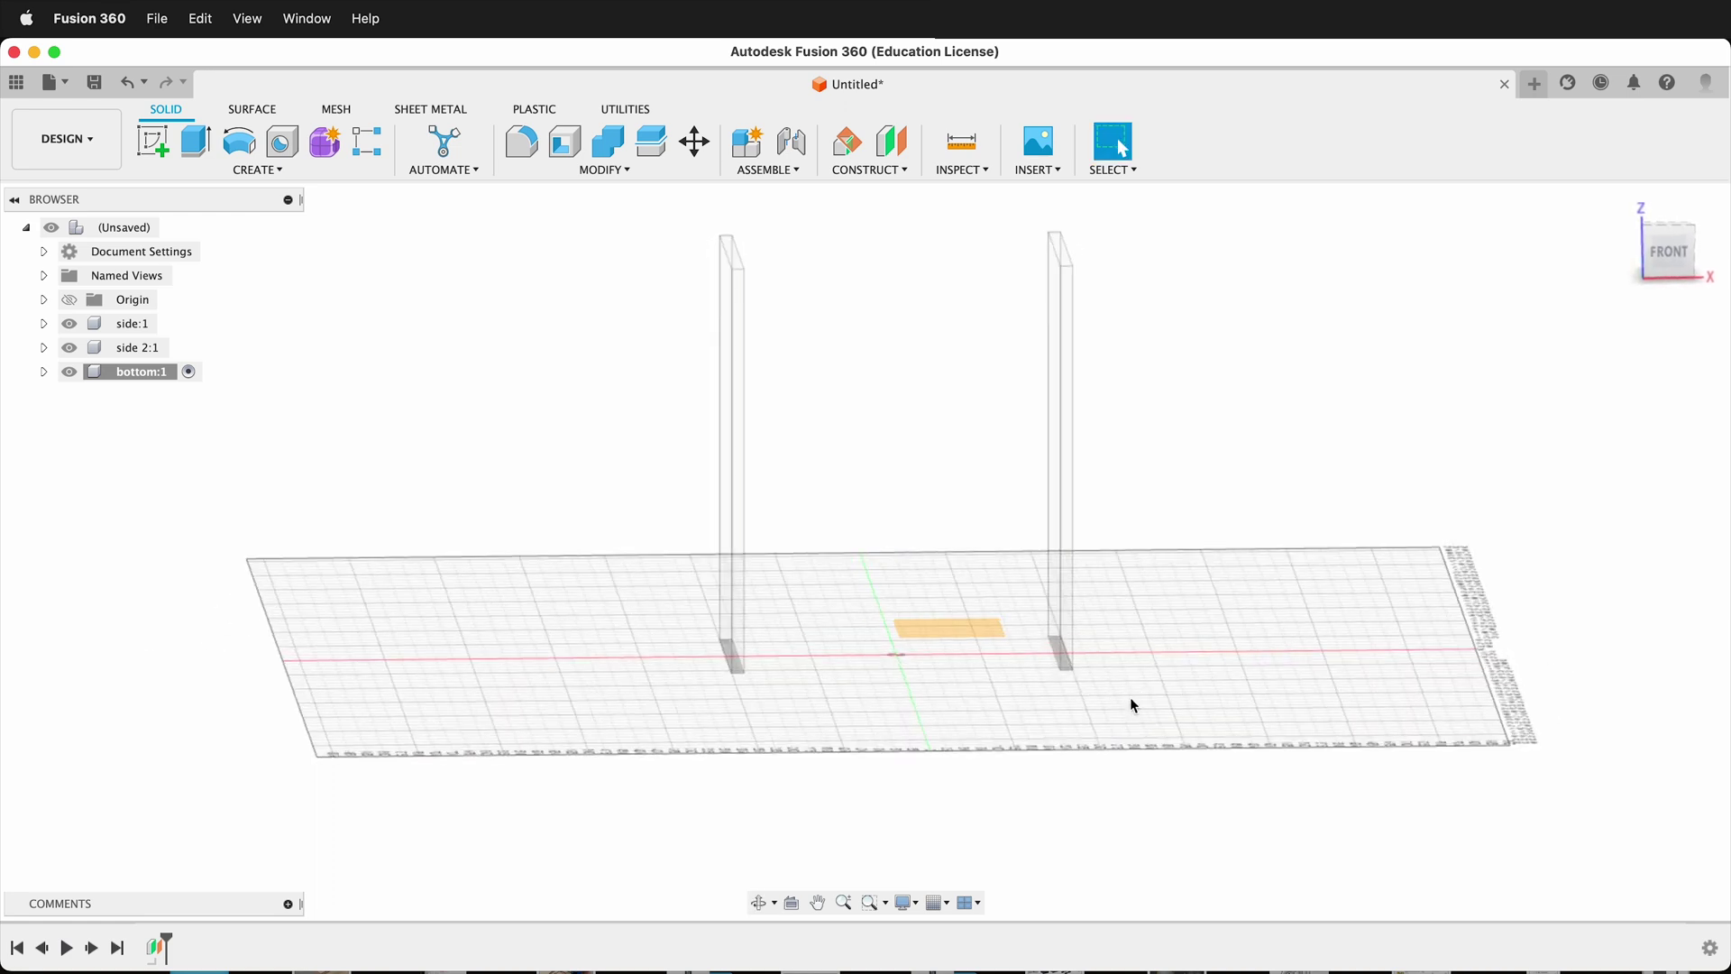
pyautogui.click(153, 142)
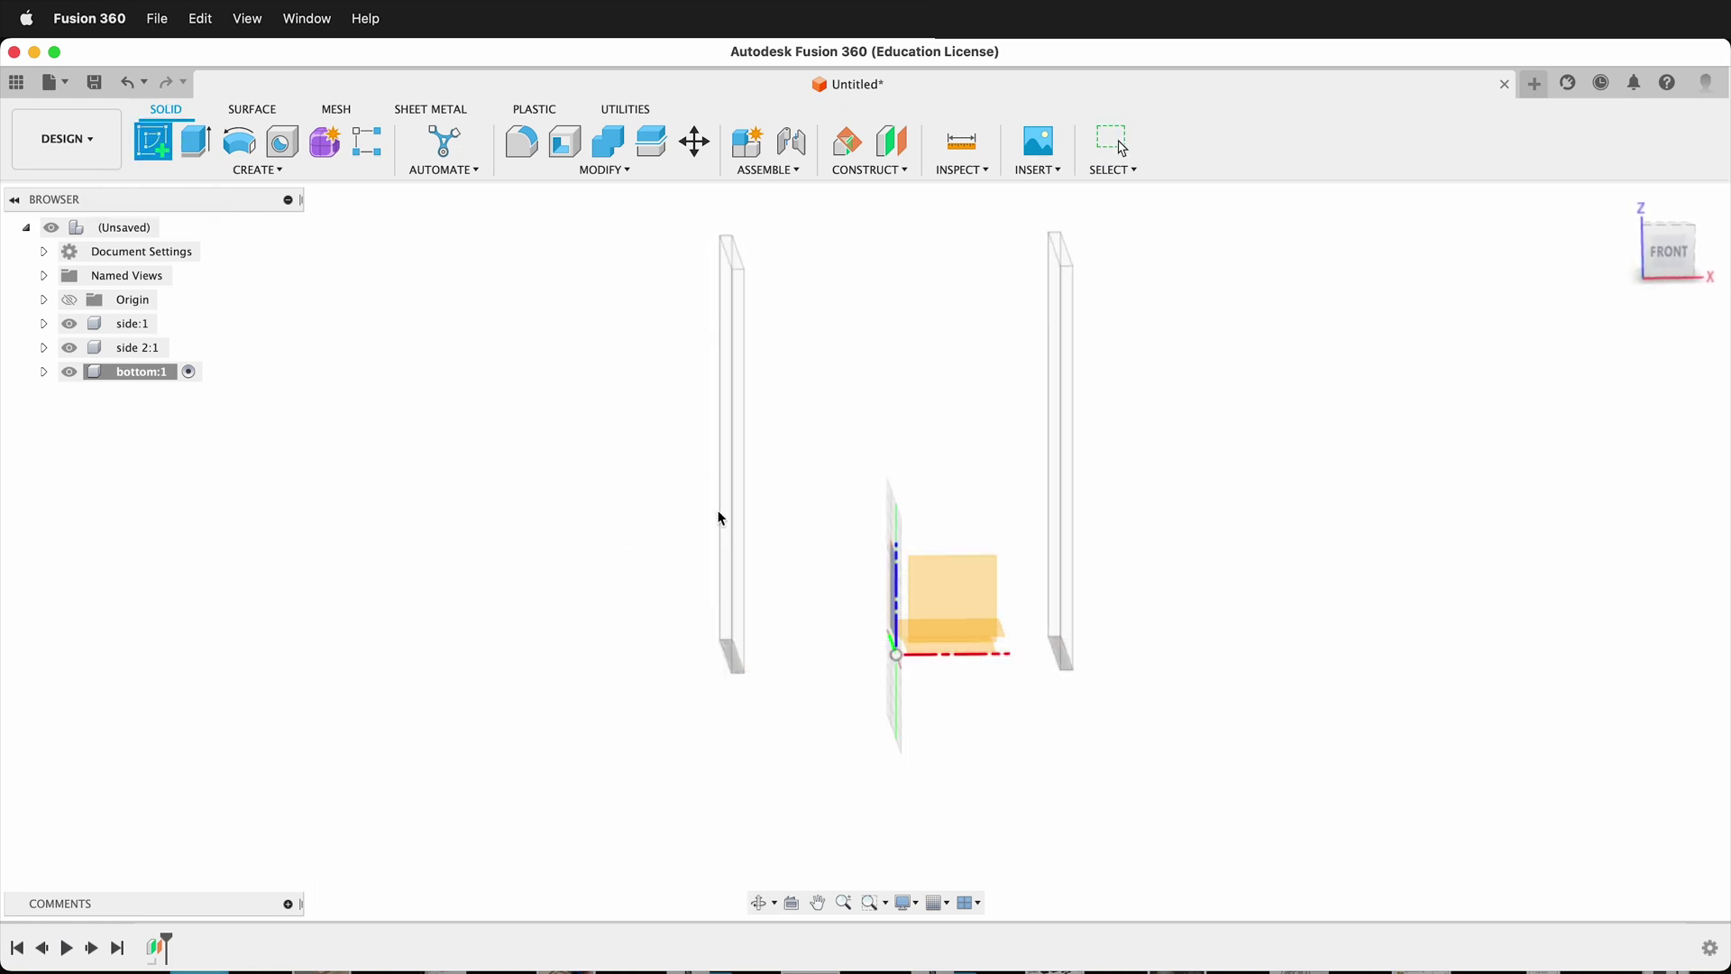
pyautogui.moveTo(1128, 680)
pyautogui.keyDown('shift'); pyautogui.mouseDown(button='middle')
pyautogui.moveTo(986, 742)
pyautogui.moveTo(950, 433)
pyautogui.mouseUp(button='middle'); pyautogui.keyUp('shift')
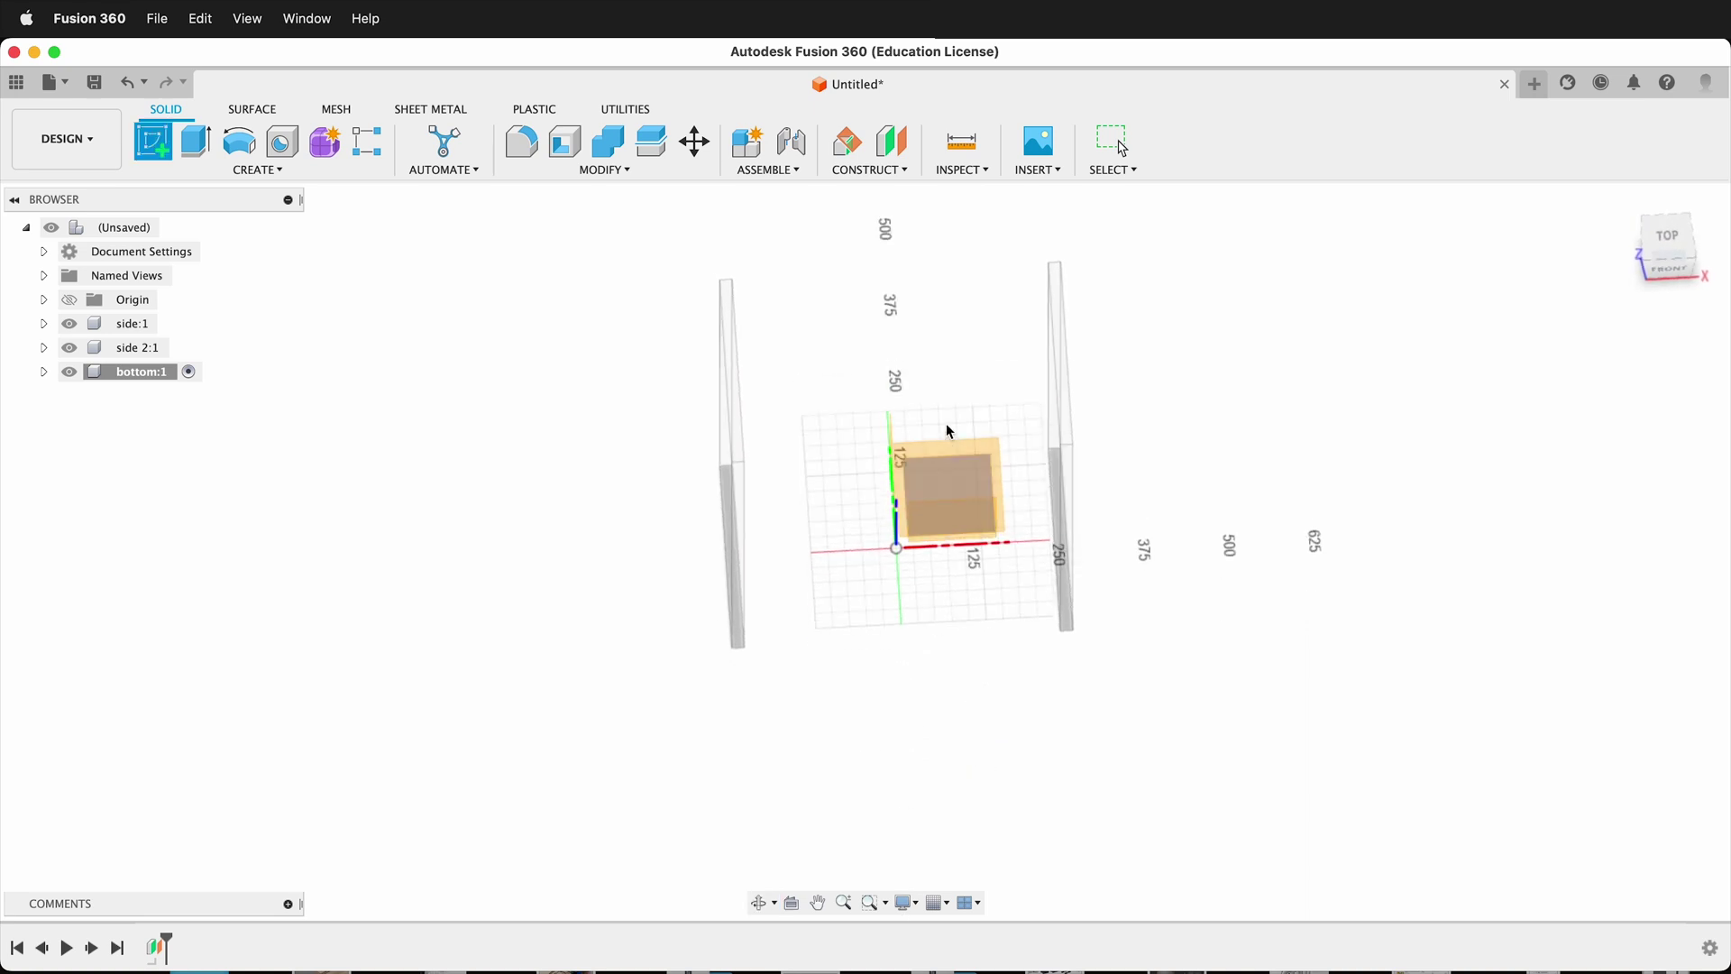
pyautogui.click(957, 473)
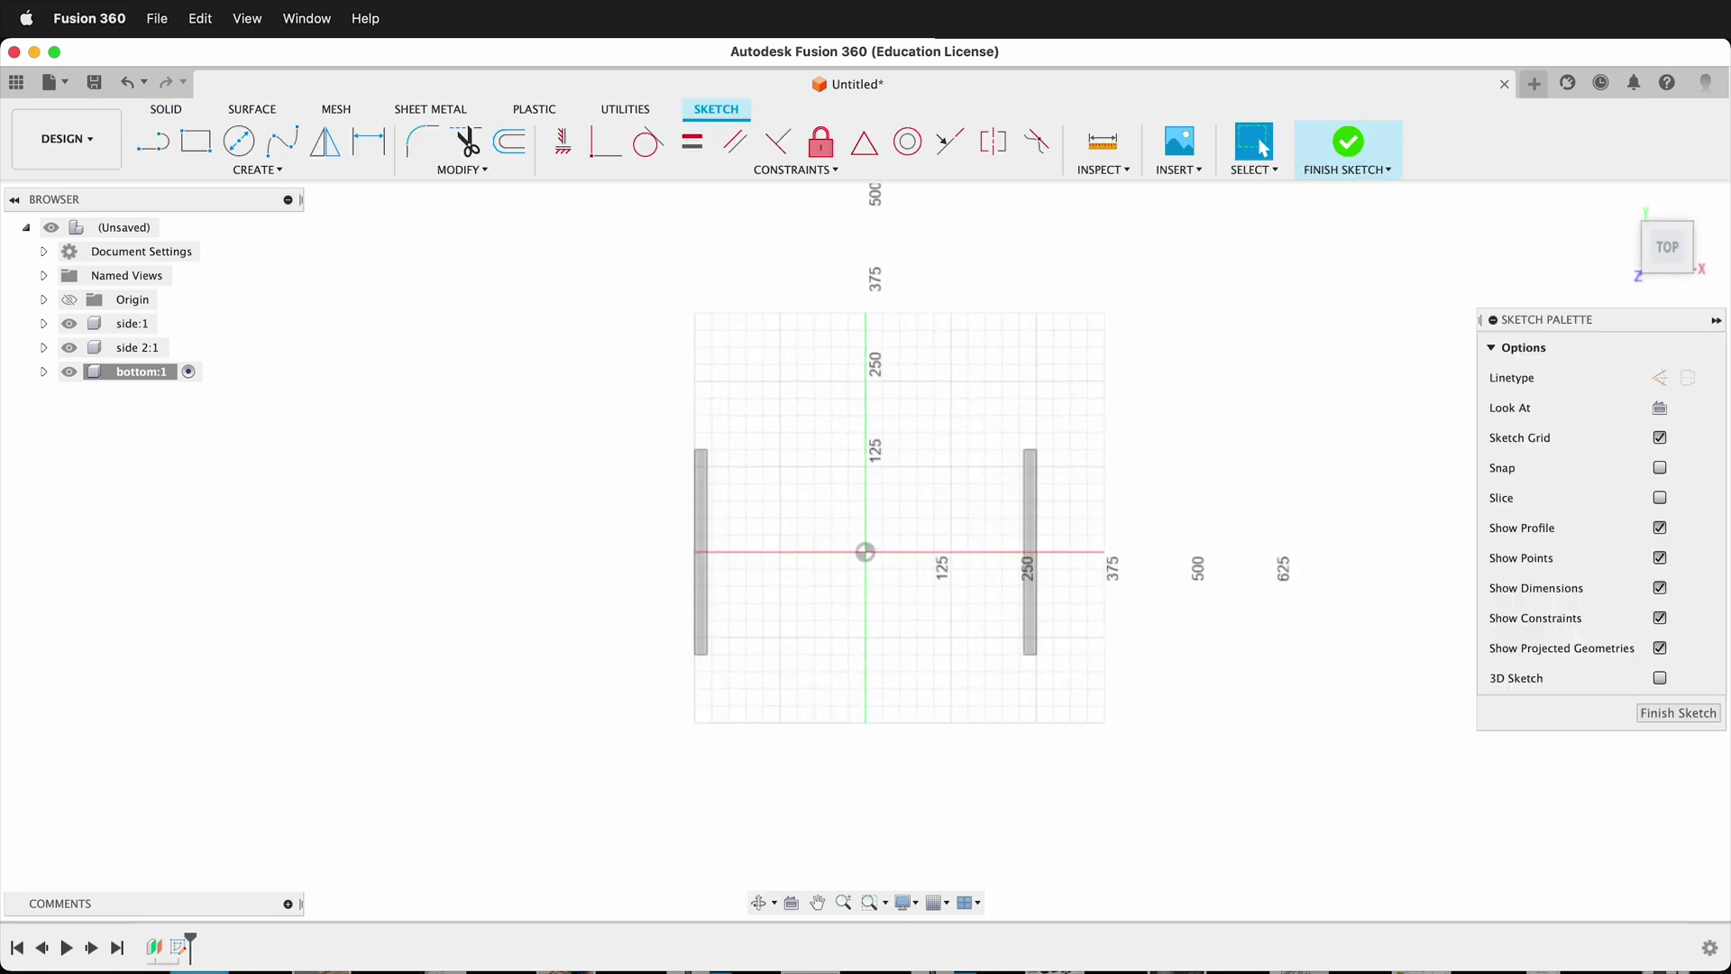
# Project the outer long edges of both side panels into the bottom sketch using the specified entities filter
pyautogui.scroll(-2, 1044, 541)
pyautogui.scroll(5, 1043, 541)
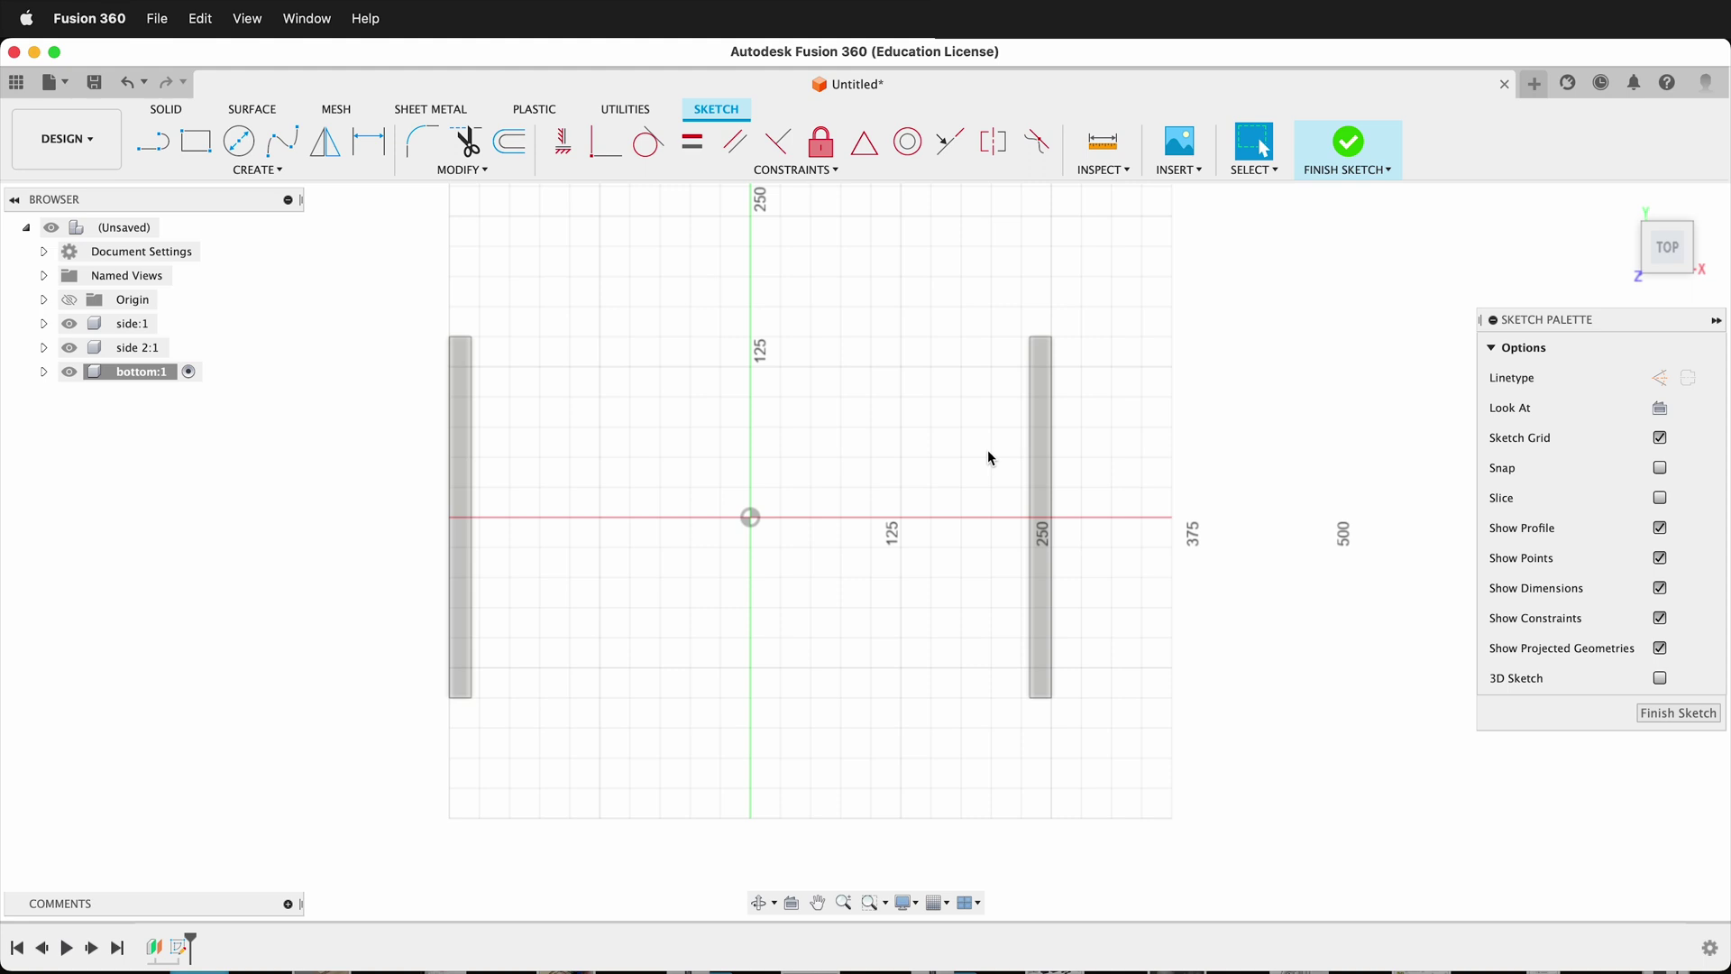
pyautogui.press('p')
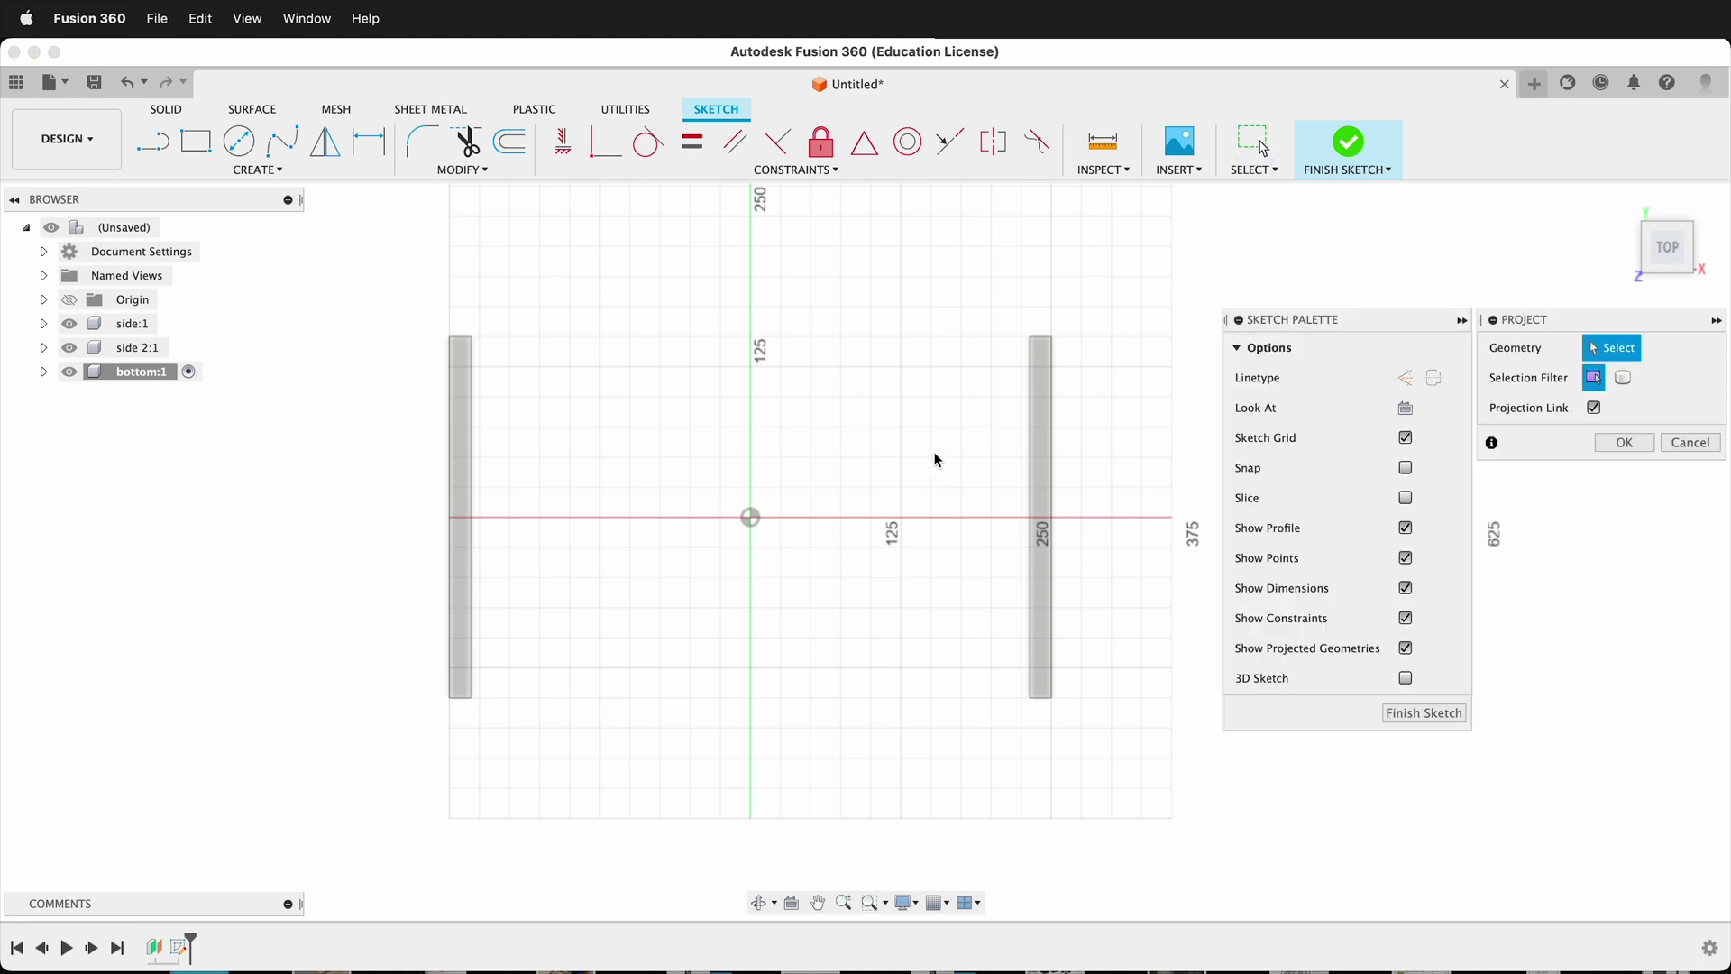
pyautogui.click(1624, 378)
pyautogui.click(1593, 377)
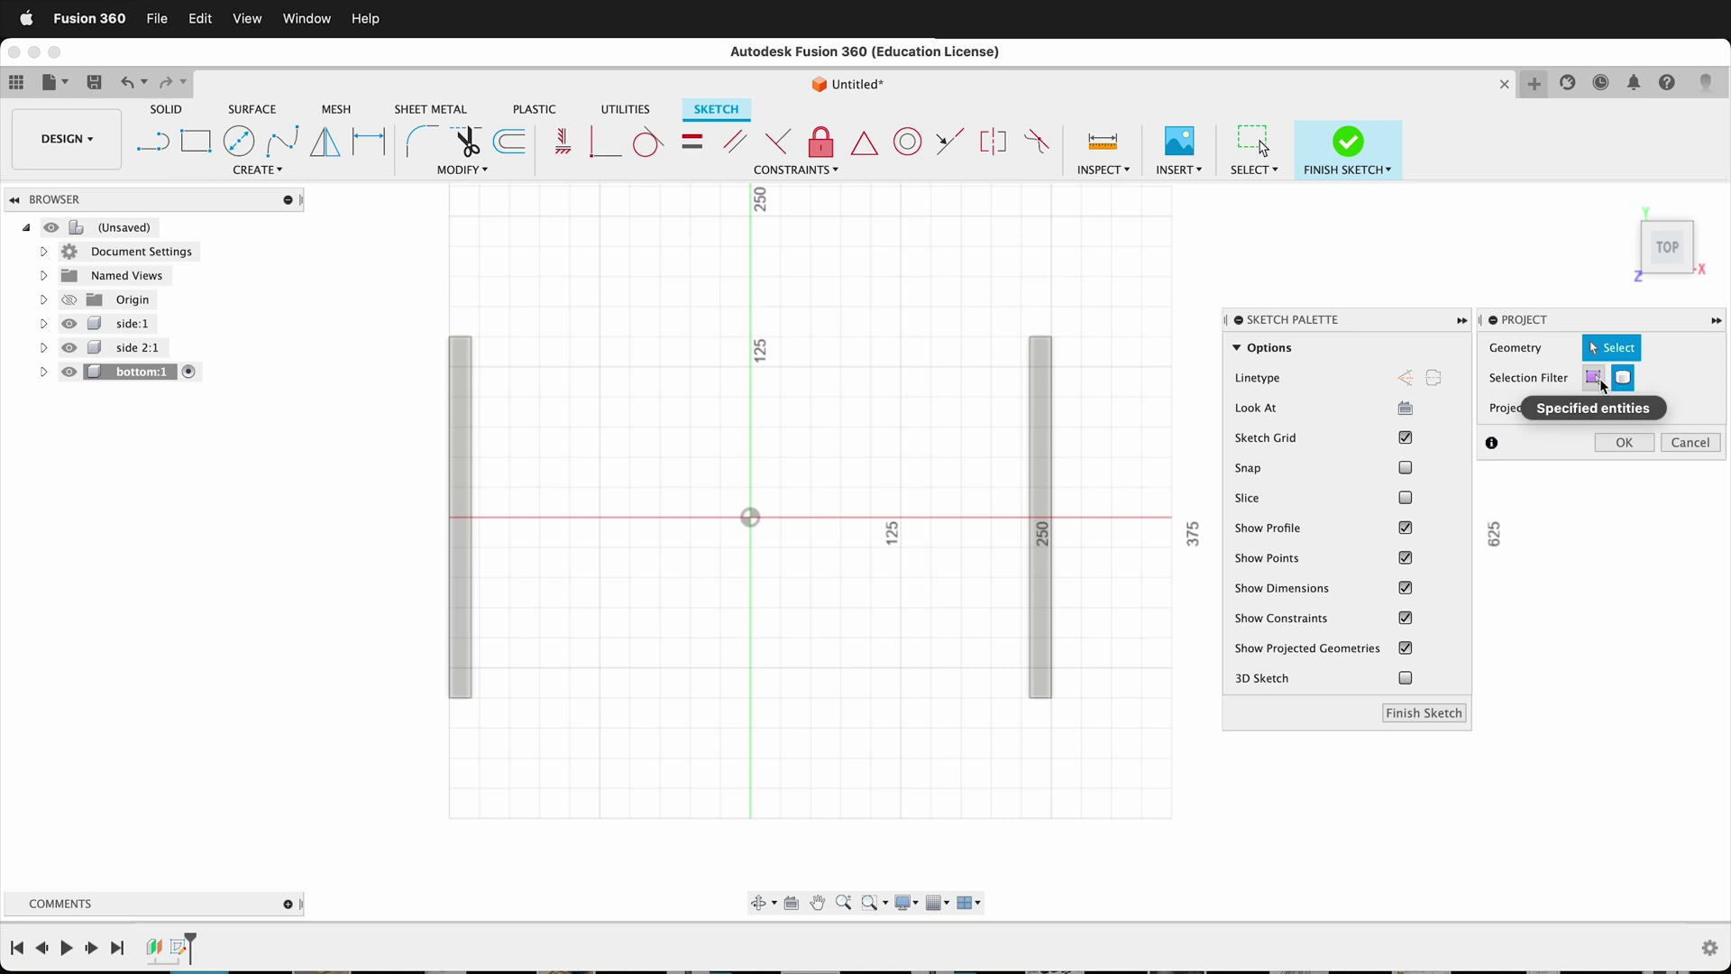
pyautogui.click(1052, 419)
pyautogui.click(449, 454)
pyautogui.click(1640, 446)
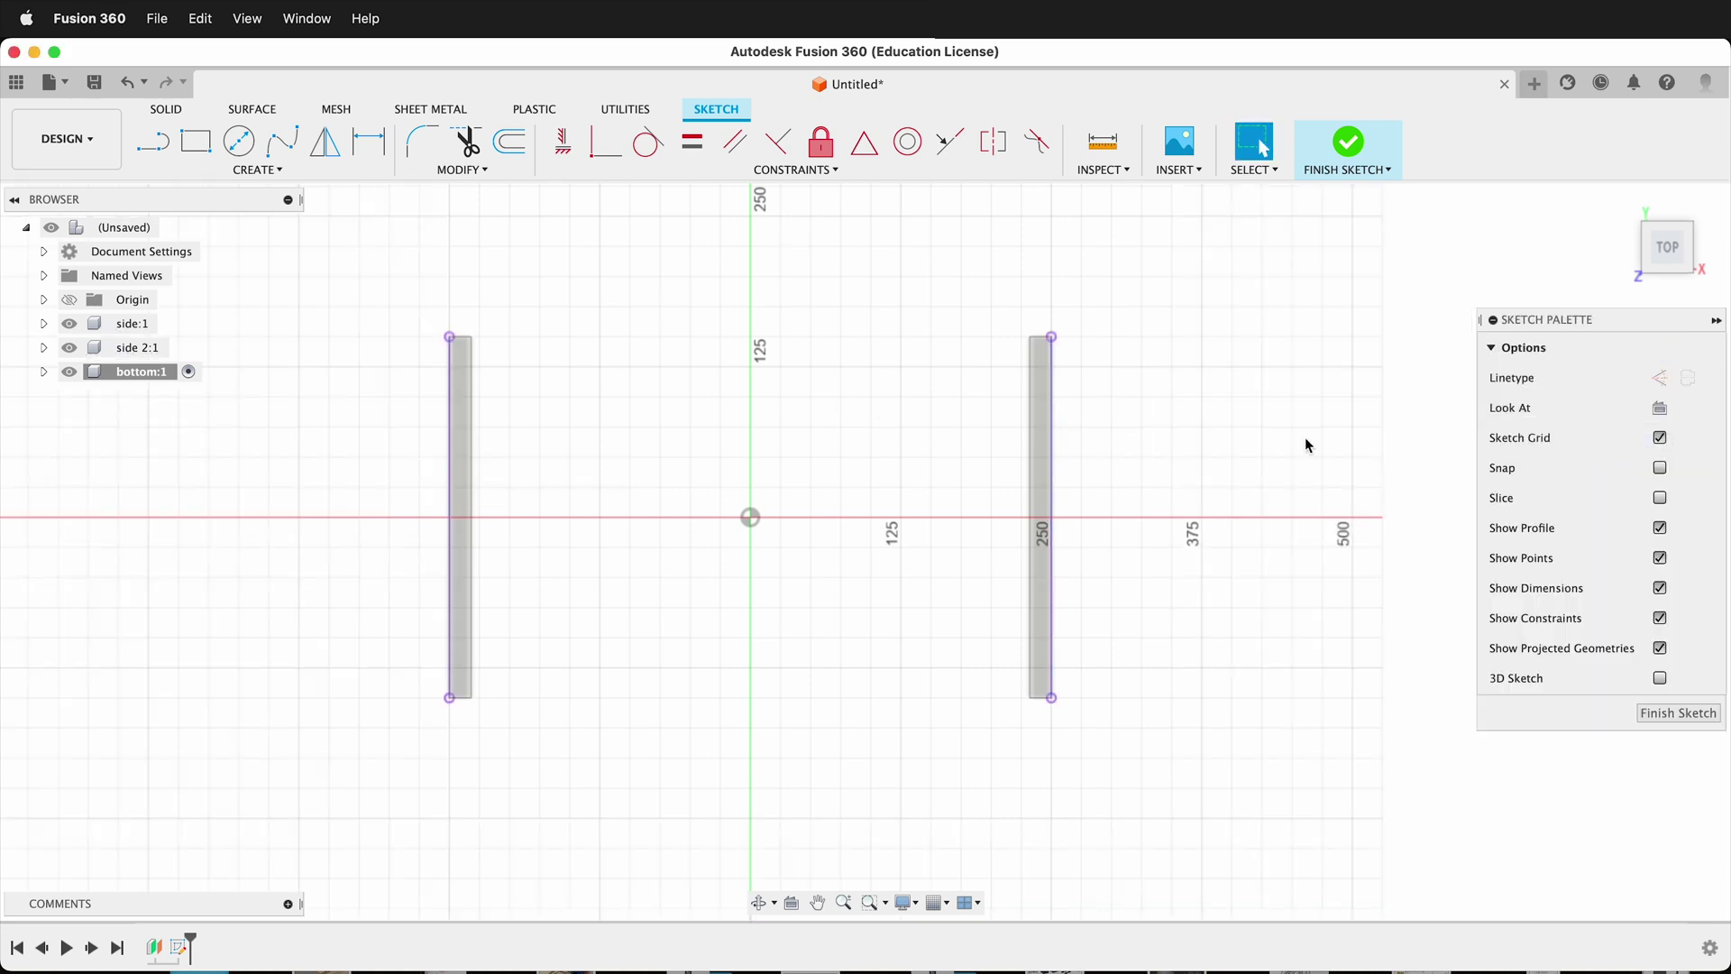
# Draw a two-point rectangle between opposite corners of the projected side edges, finish the sketch and select its profile
pyautogui.press('r')
pyautogui.click(449, 336)
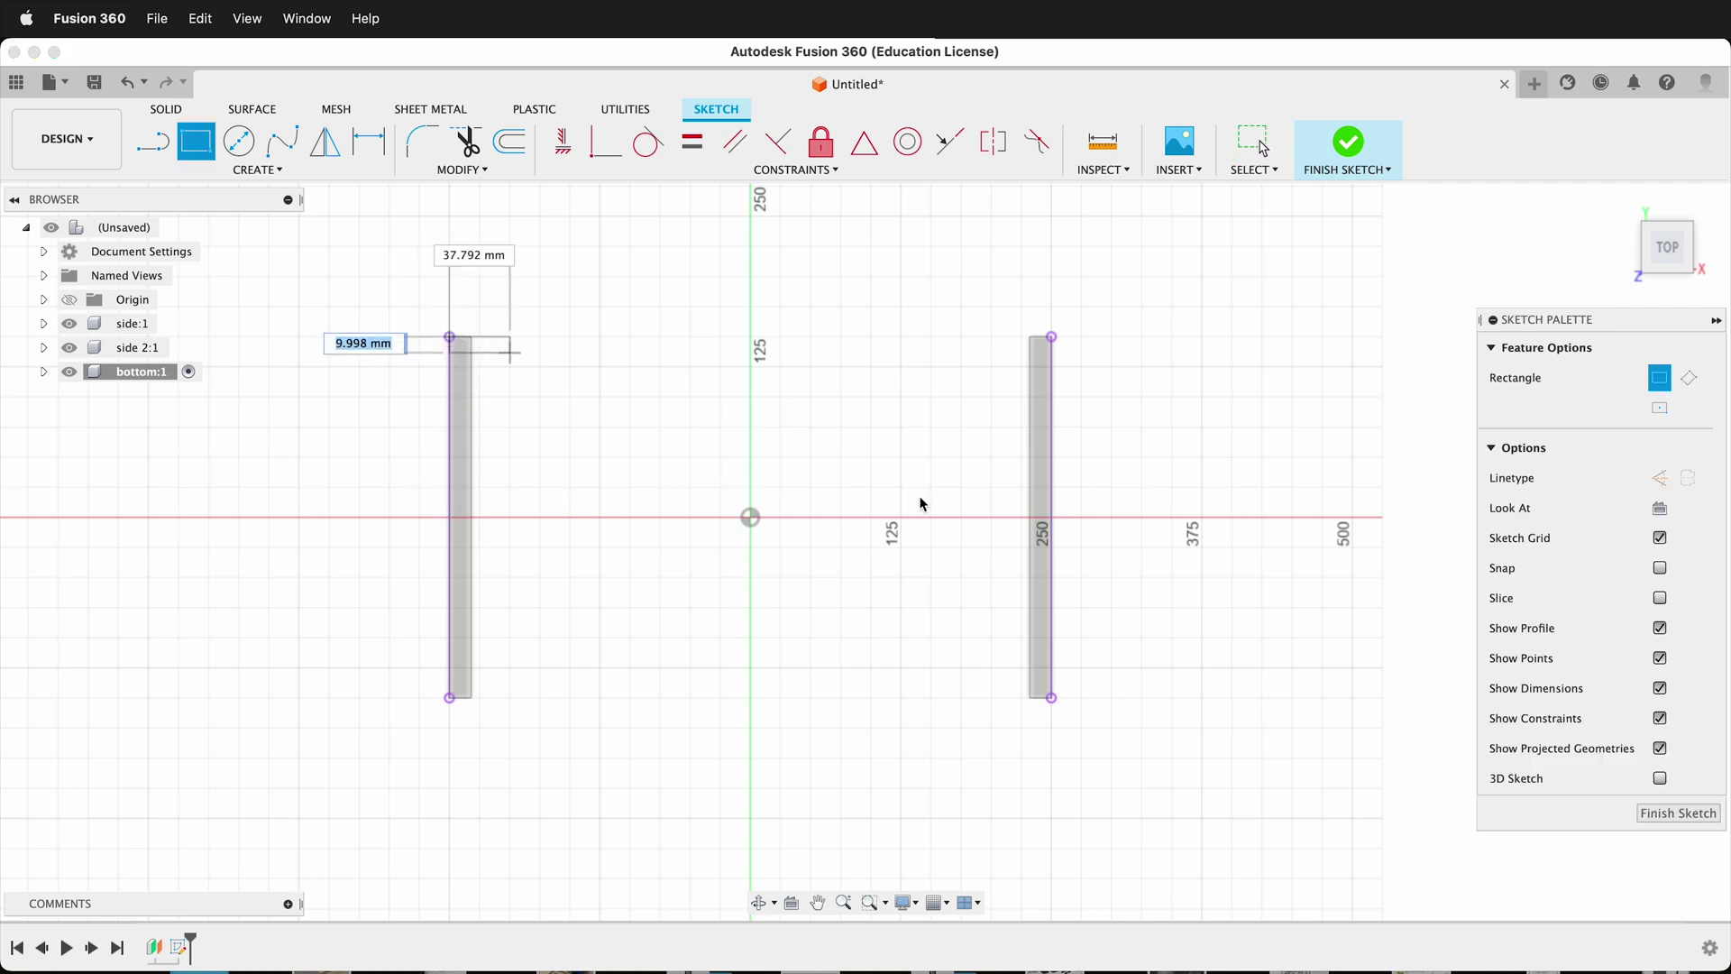
pyautogui.click(1054, 699)
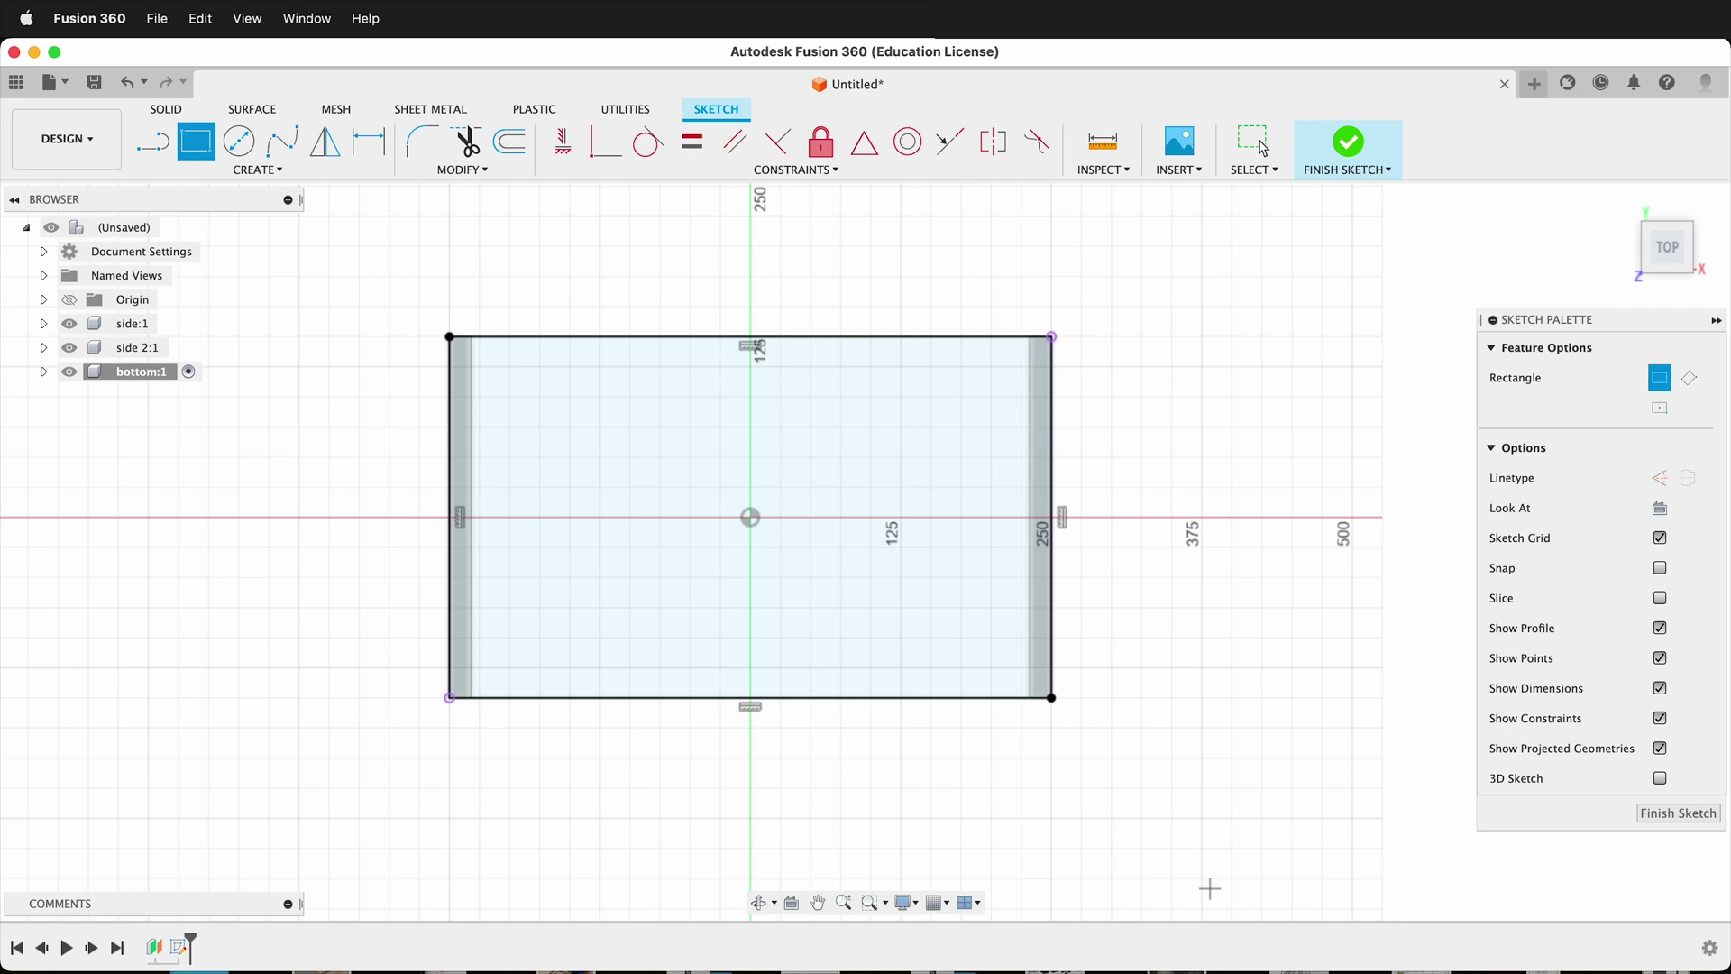
pyautogui.click(1678, 812)
pyautogui.moveTo(1016, 587)
pyautogui.keyDown('shift'); pyautogui.mouseDown(button='middle')
pyautogui.moveTo(958, 597)
pyautogui.moveTo(954, 637)
pyautogui.moveTo(831, 619)
pyautogui.moveTo(882, 526)
pyautogui.mouseUp(button='middle'); pyautogui.keyUp('shift')
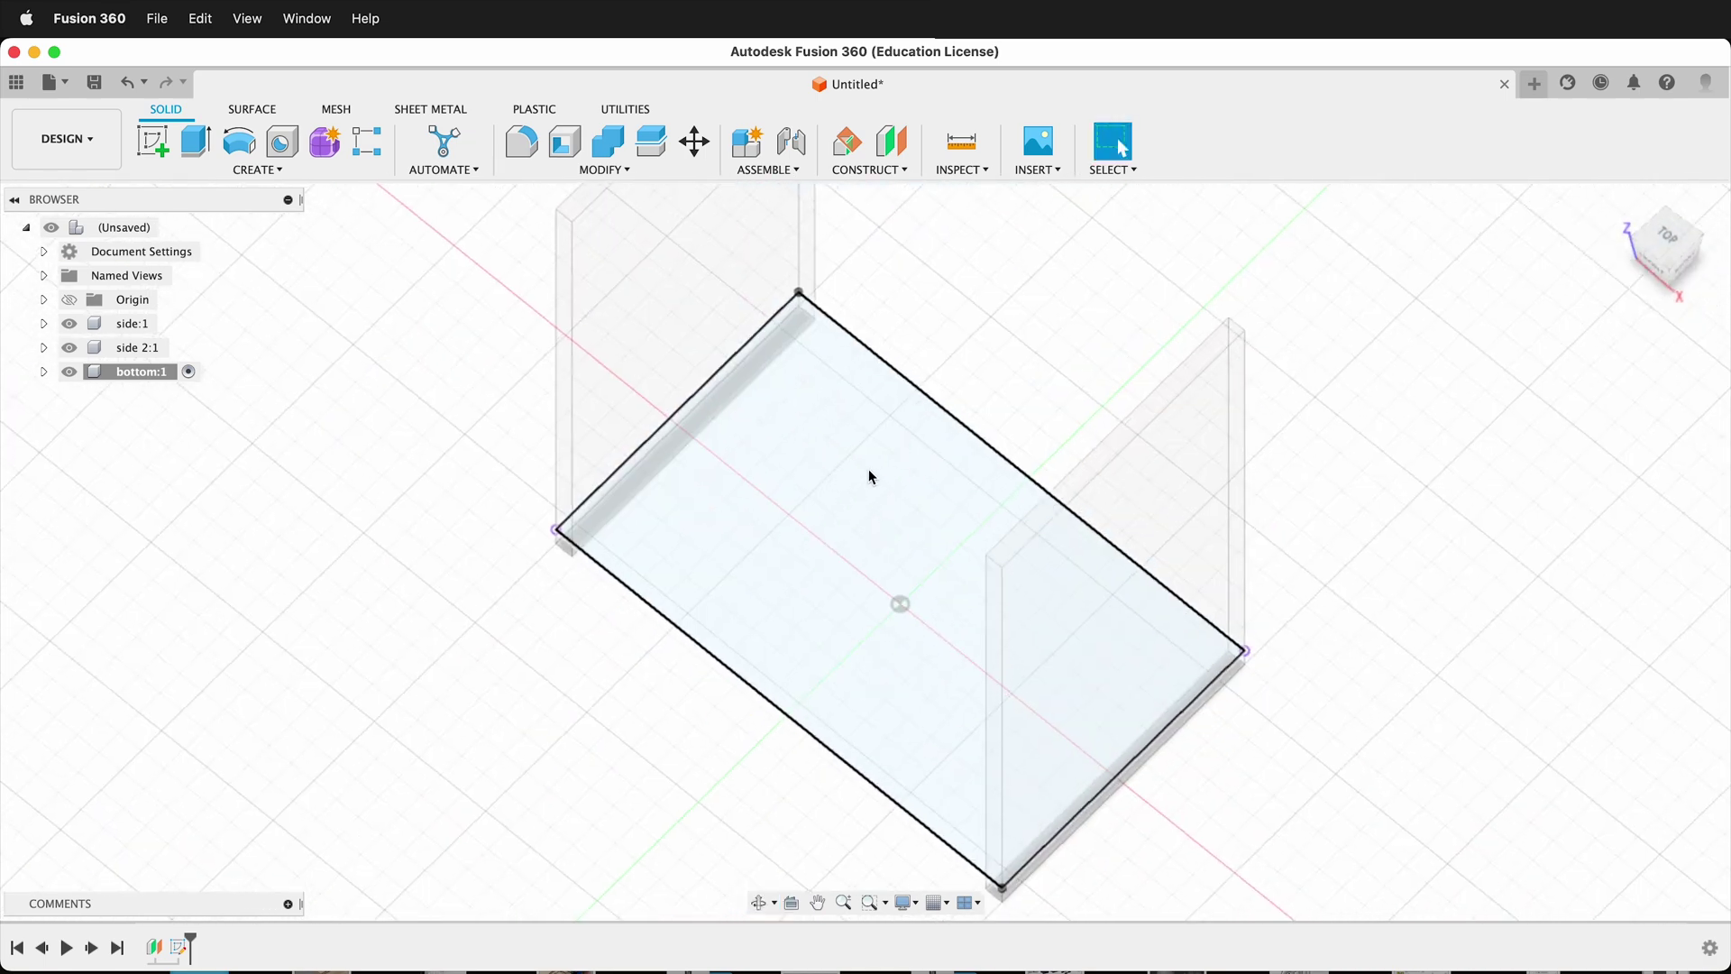
pyautogui.click(879, 482)
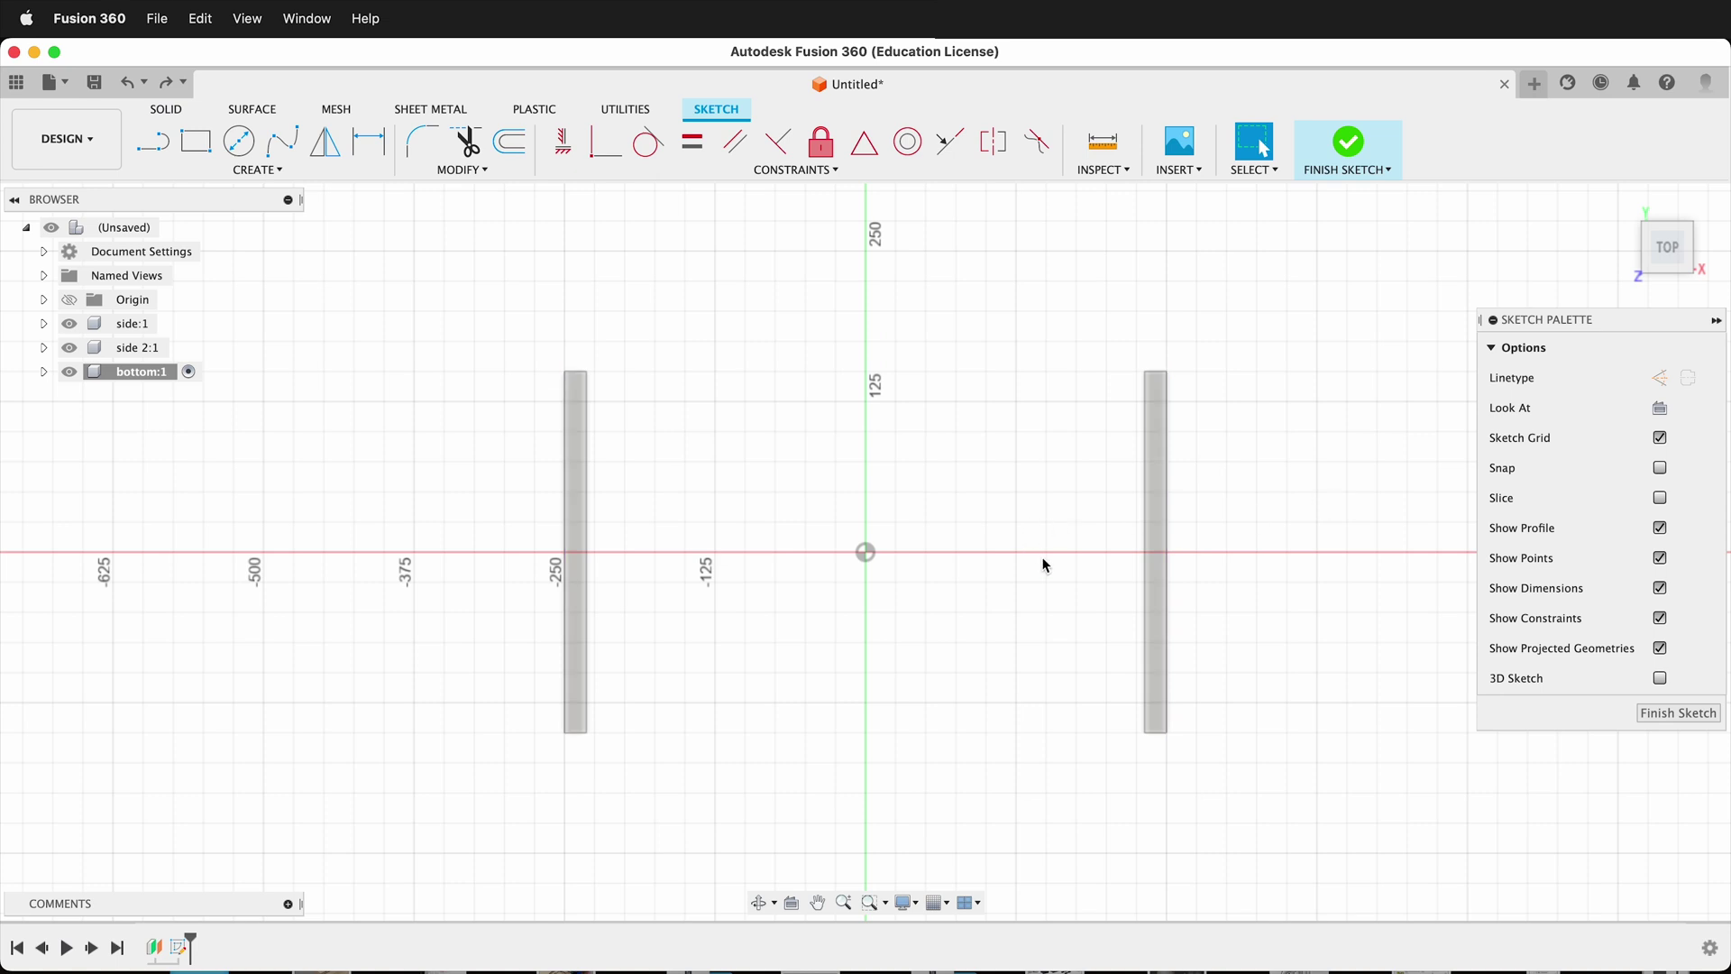
# Draw a center rectangle from the origin in the bottom sketch, driven by the width (500 mm) and depth (300 mm) parameters
pyautogui.click(268, 169)
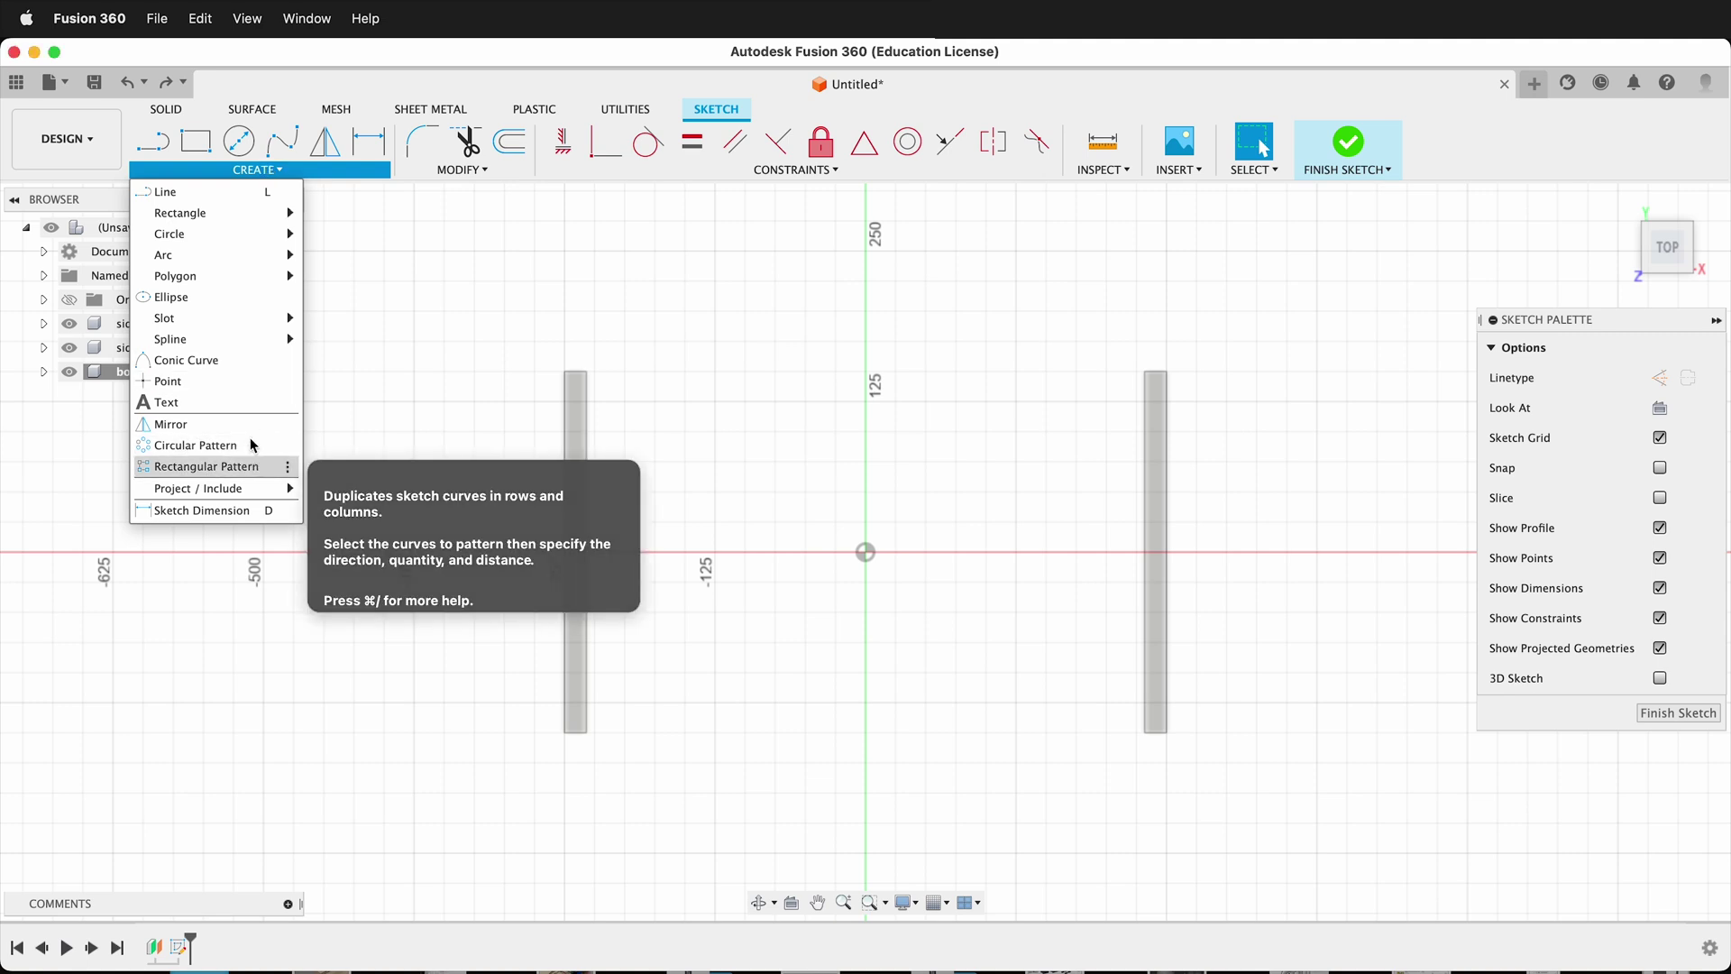
pyautogui.moveTo(226, 213)
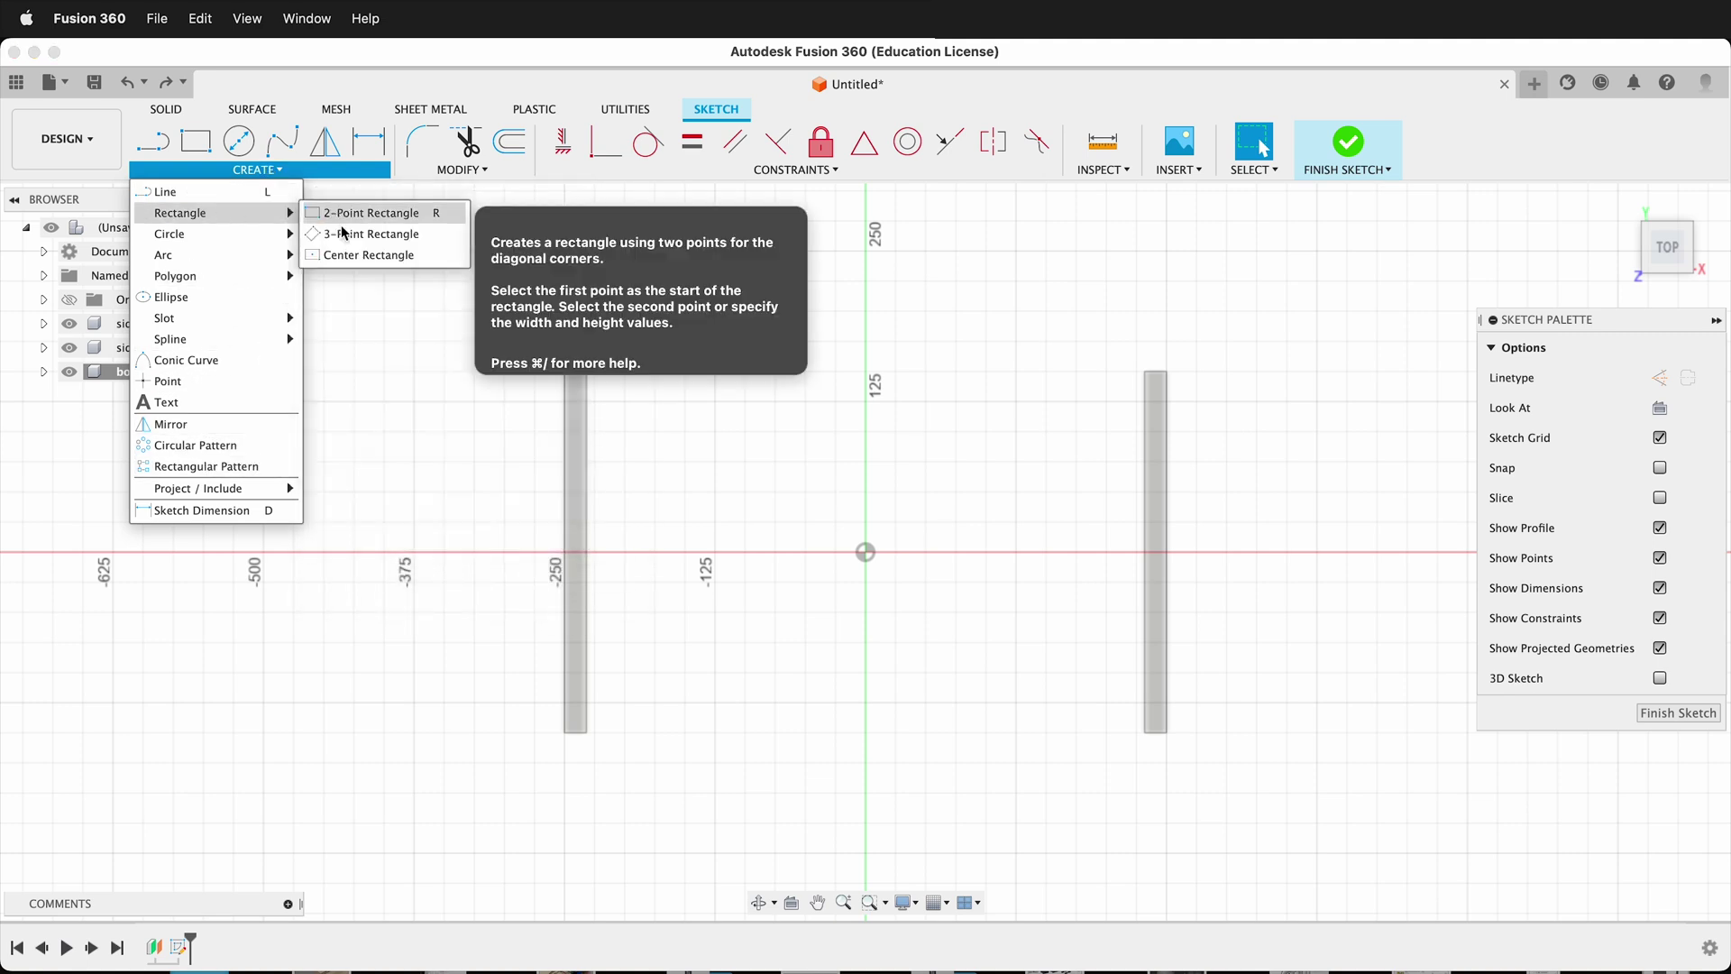
pyautogui.click(361, 257)
pyautogui.click(865, 552)
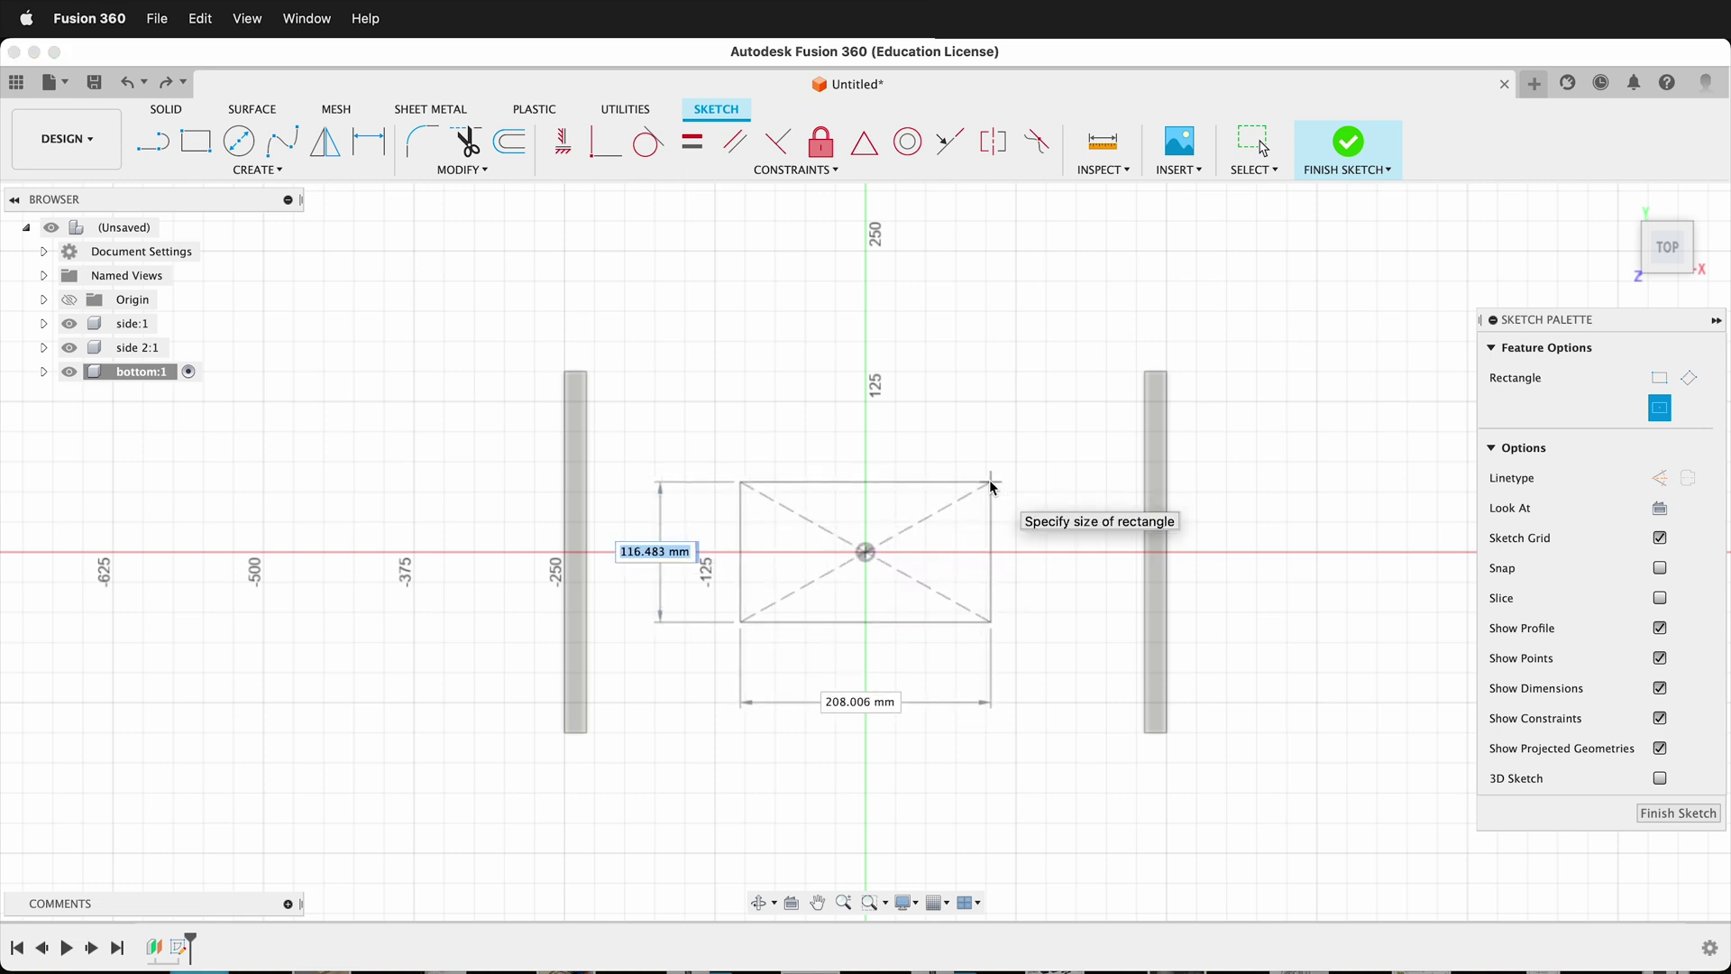
pyautogui.press('Tab')
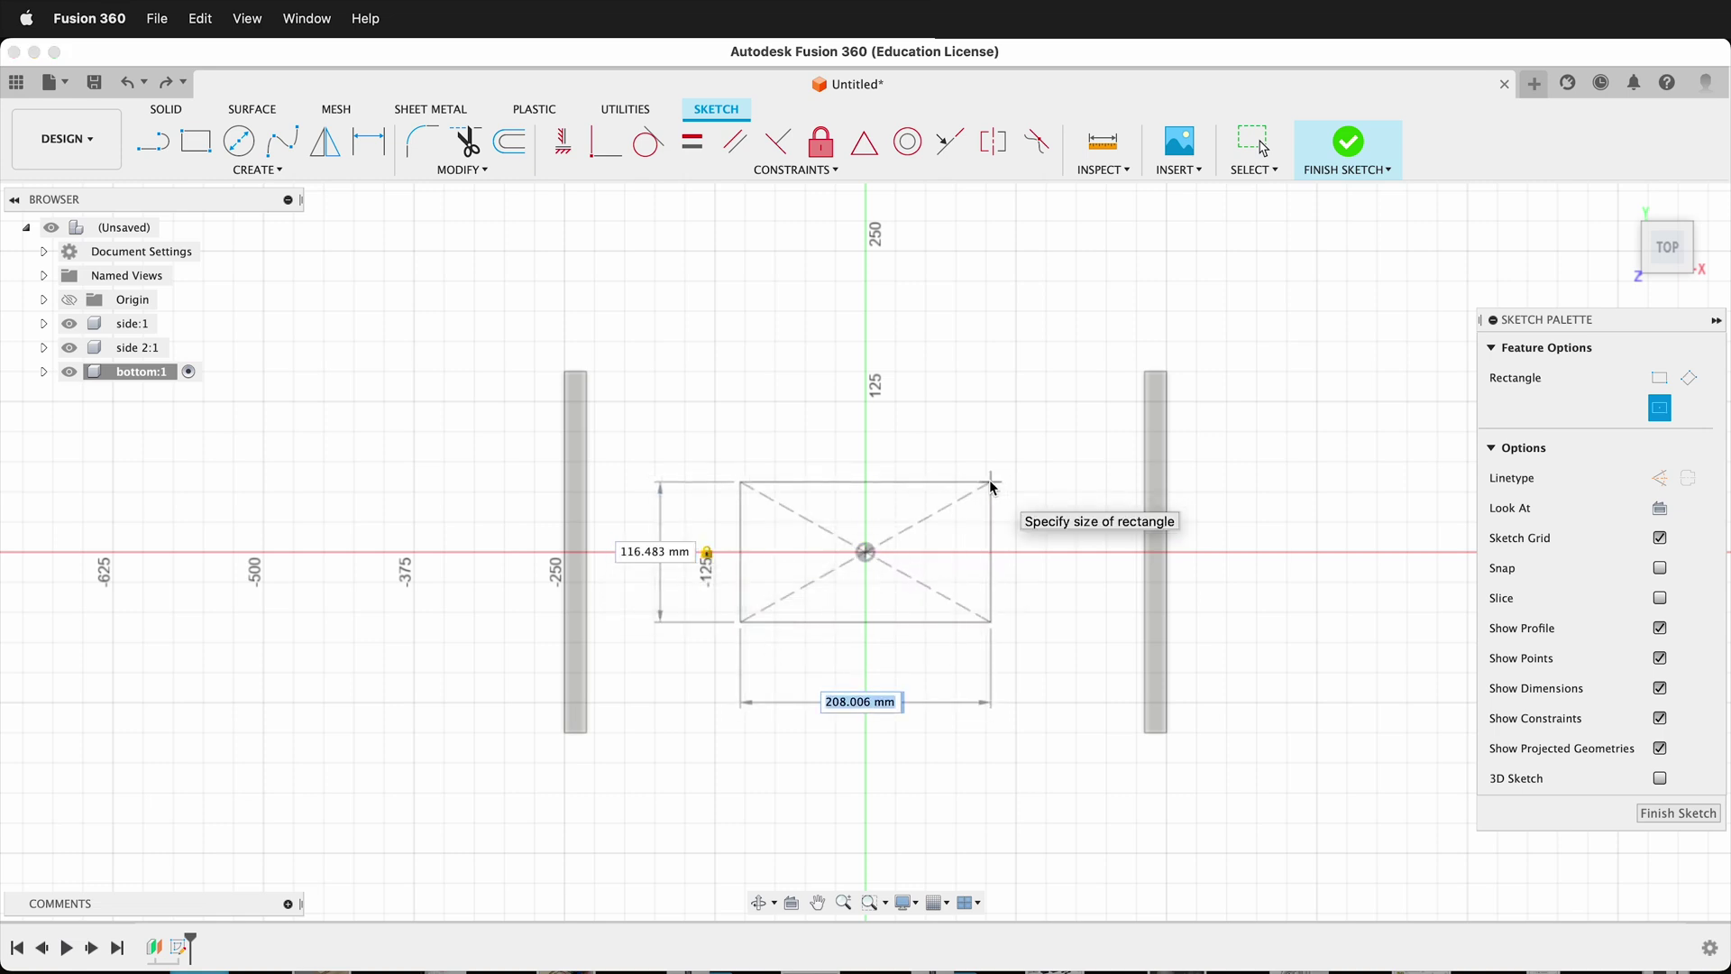
pyautogui.write('500')
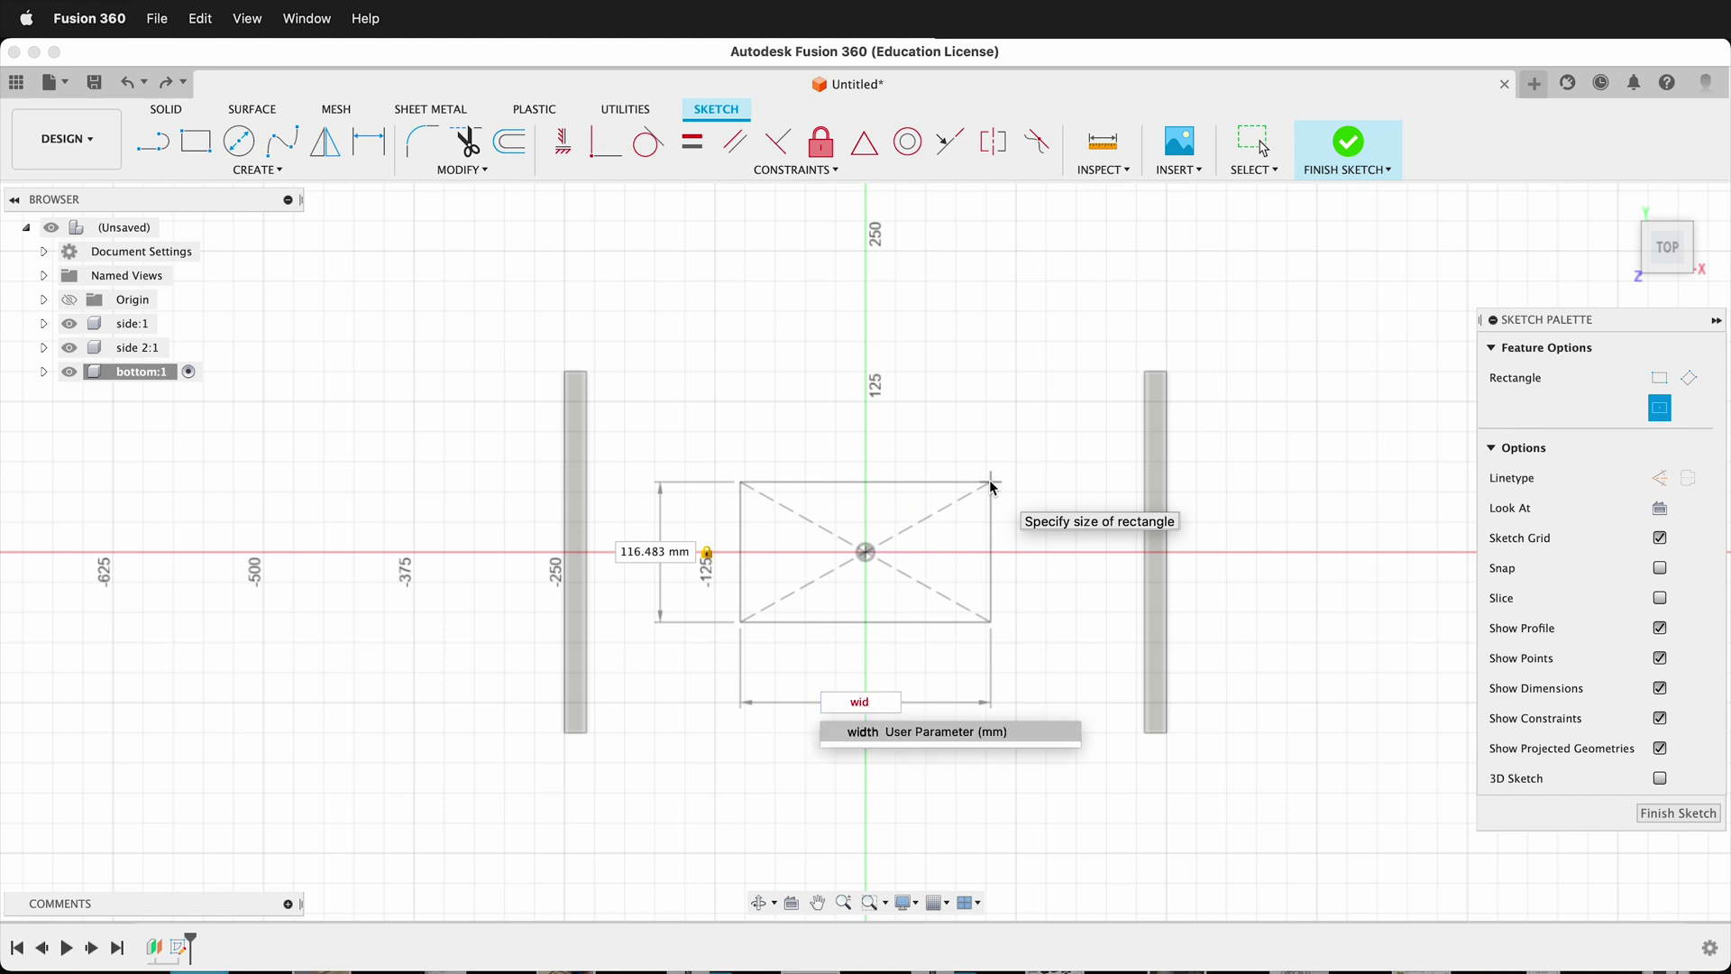
pyautogui.press('Return')
pyautogui.doubleClick(473, 546)
pyautogui.write('300')
pyautogui.press('Return')
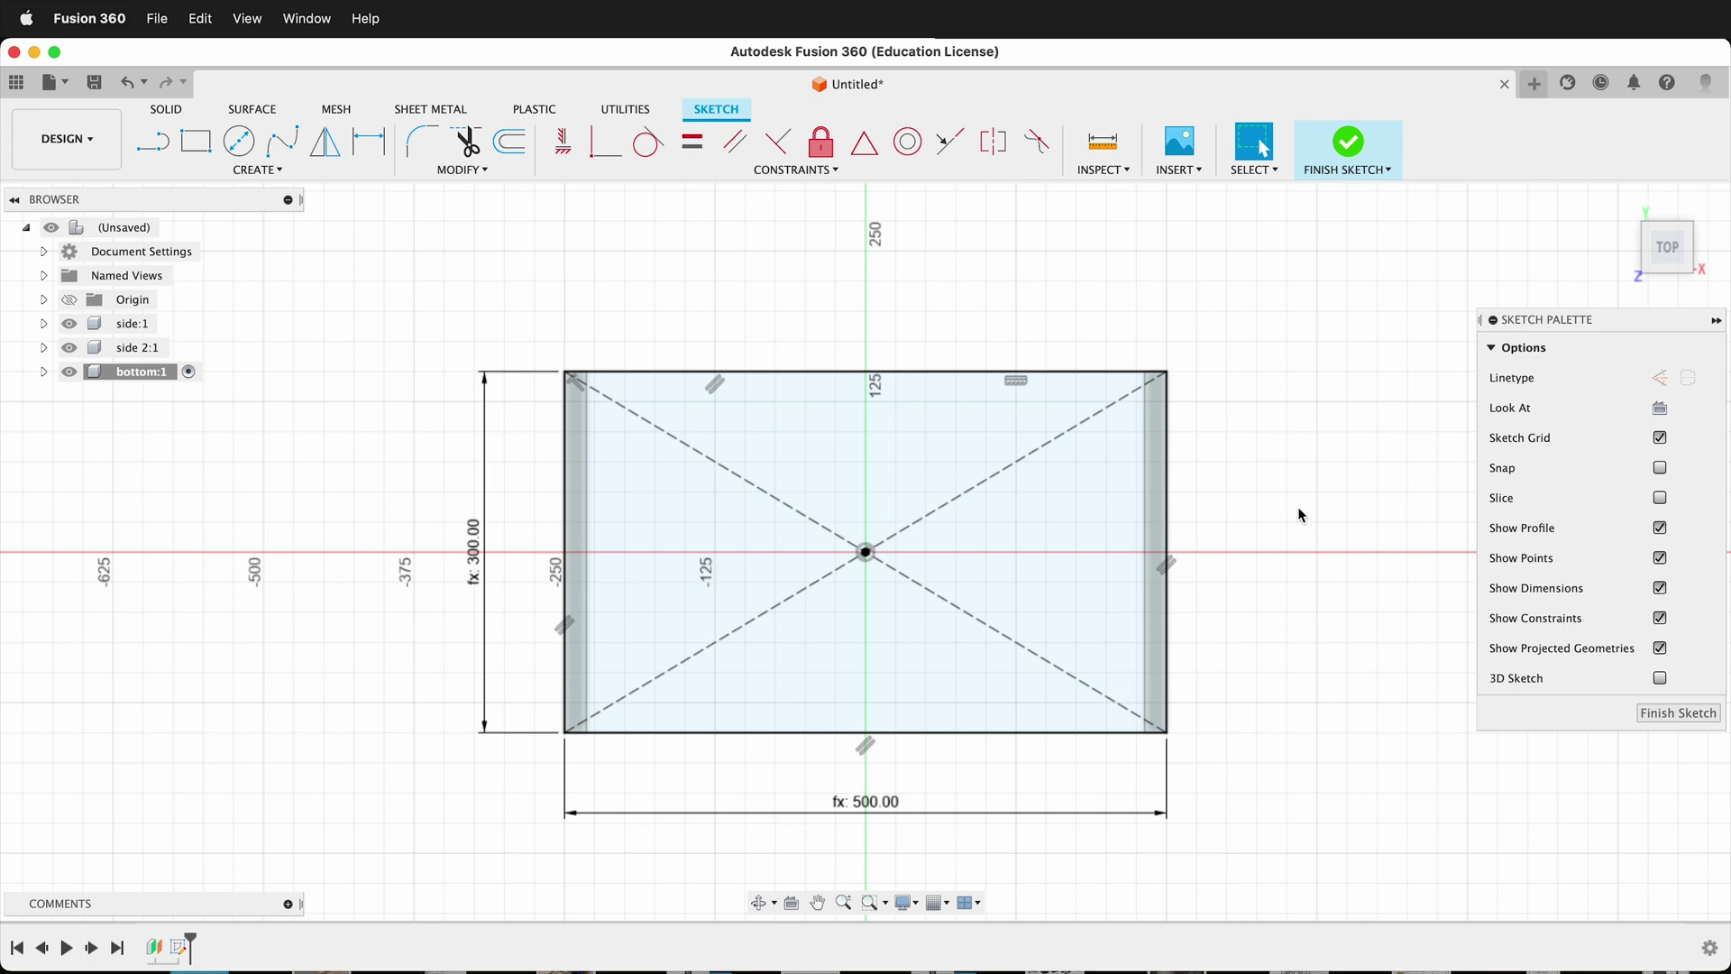
# Draw two full-depth vertical lines inside the rectangle, about 9 mm in from its left and right edges
pyautogui.scroll(-3, 1155, 512)
pyautogui.scroll(5, 1154, 506)
pyautogui.press('l')
pyautogui.click(1152, 293)
pyautogui.doubleClick(1149, 869)
pyautogui.click(216, 295)
pyautogui.click(225, 867)
# Dimension the right inner line 9 mm from the rectangle's right edge with a parameter-driven value
pyautogui.press('d')
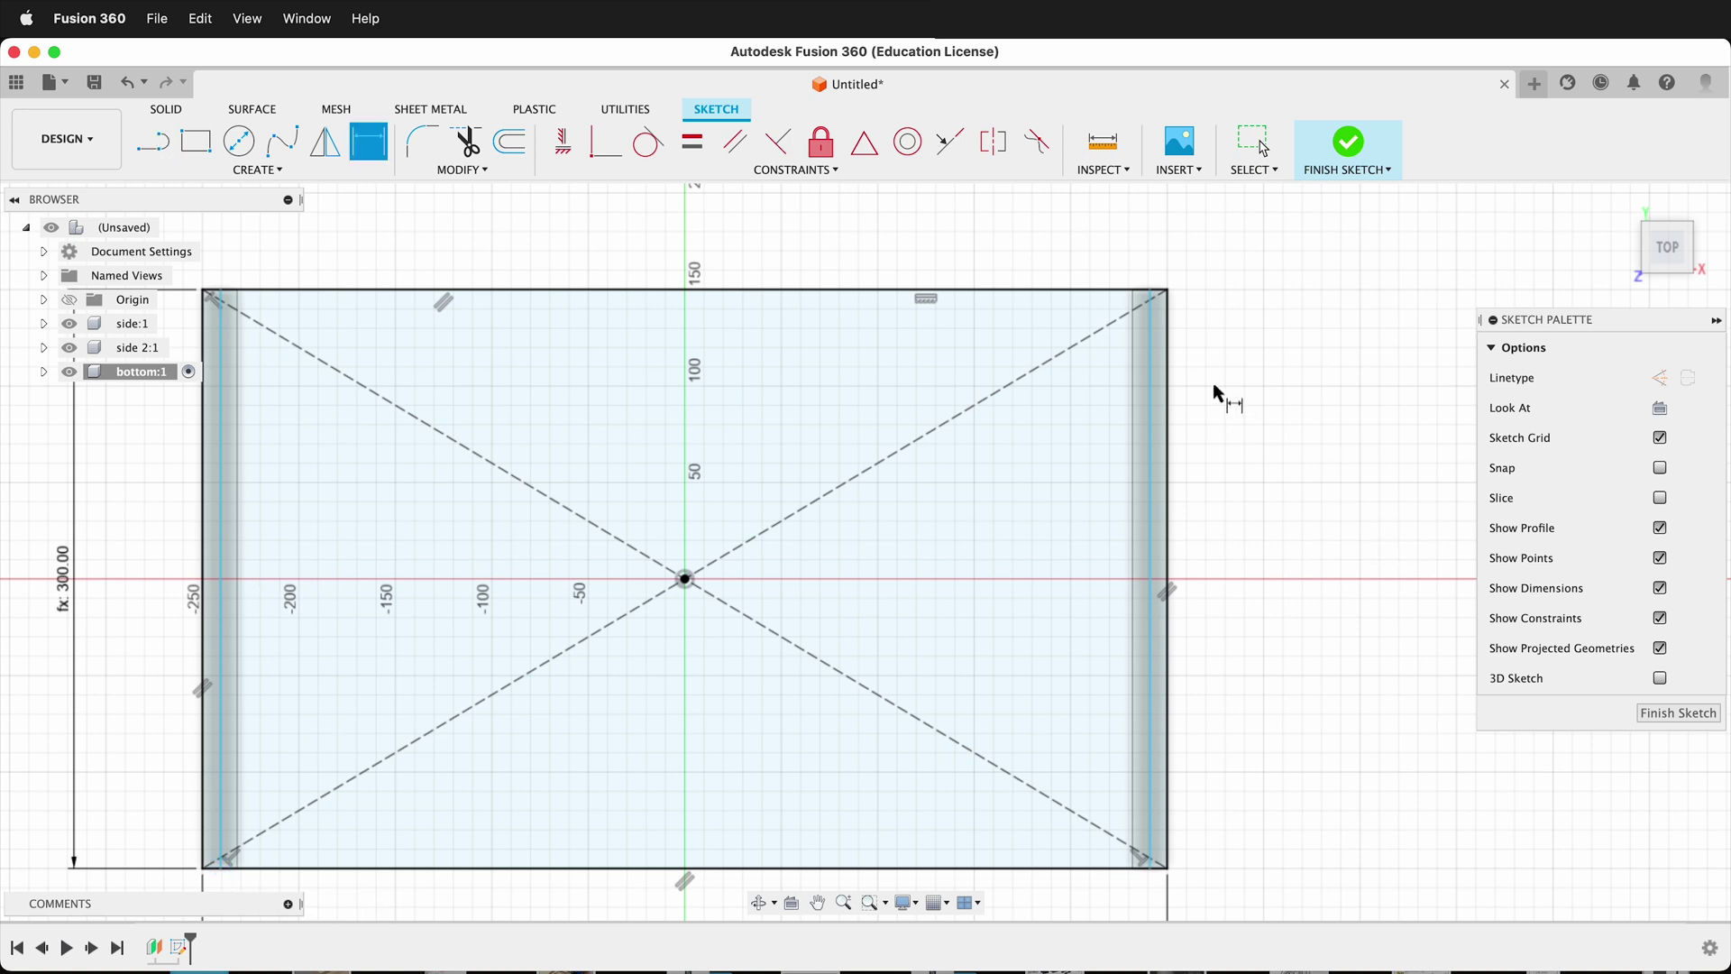
pyautogui.click(1151, 416)
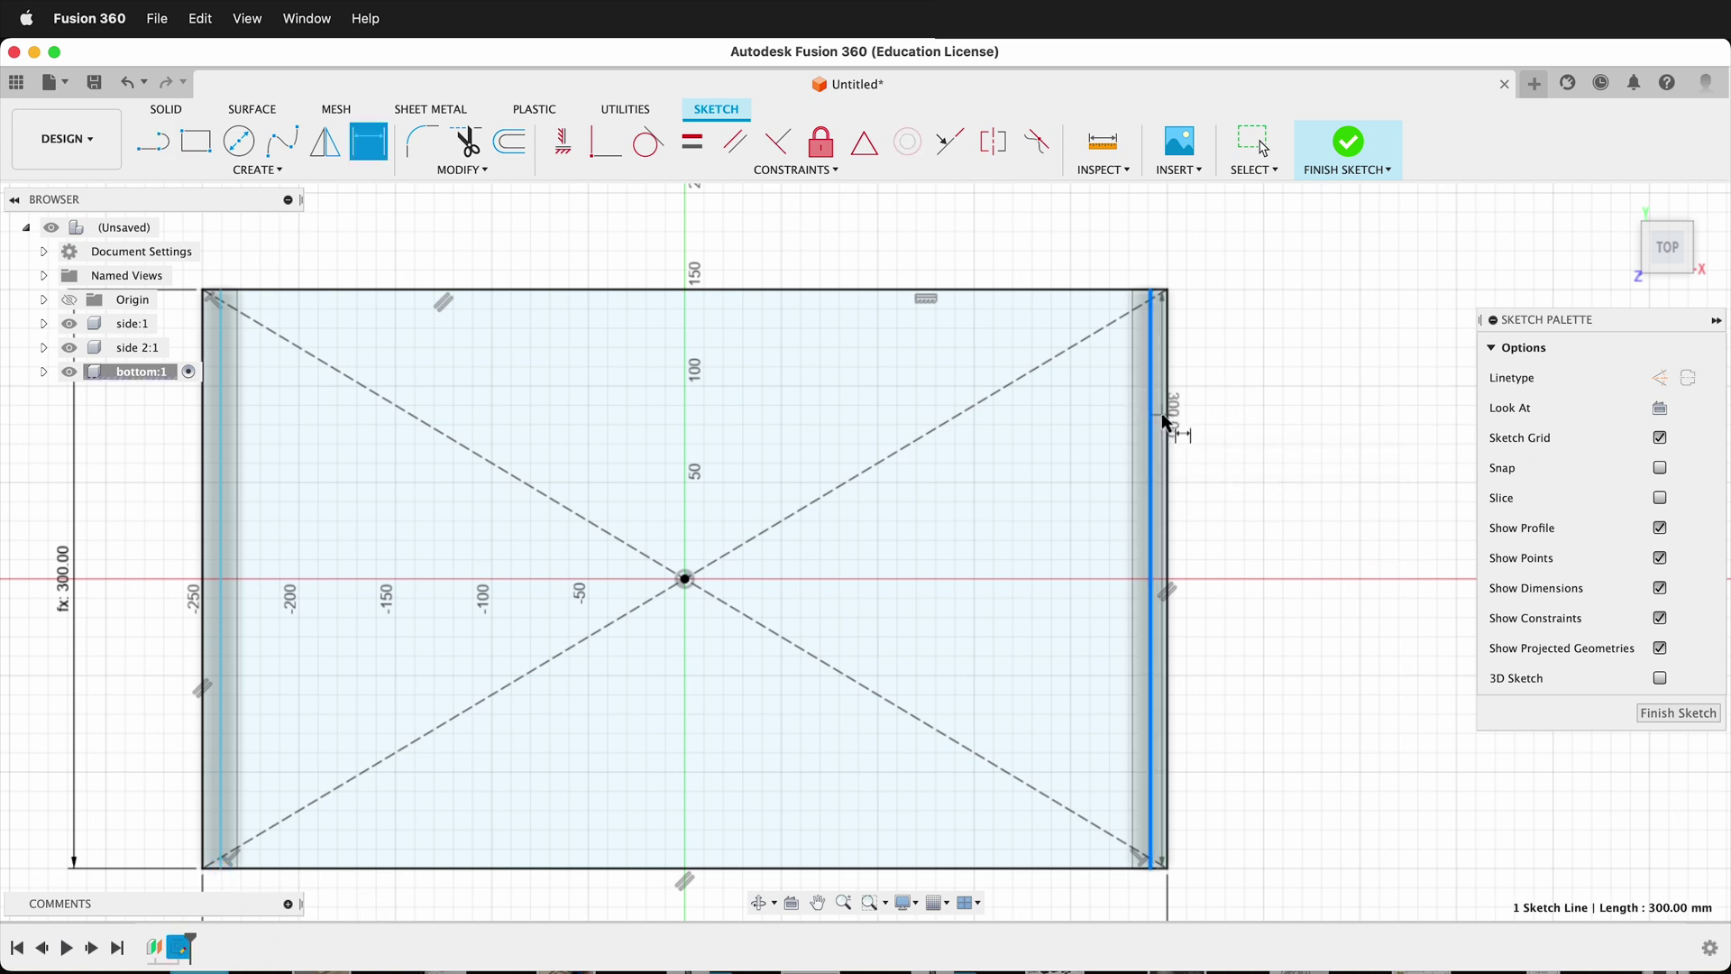
pyautogui.click(1167, 413)
pyautogui.click(1160, 236)
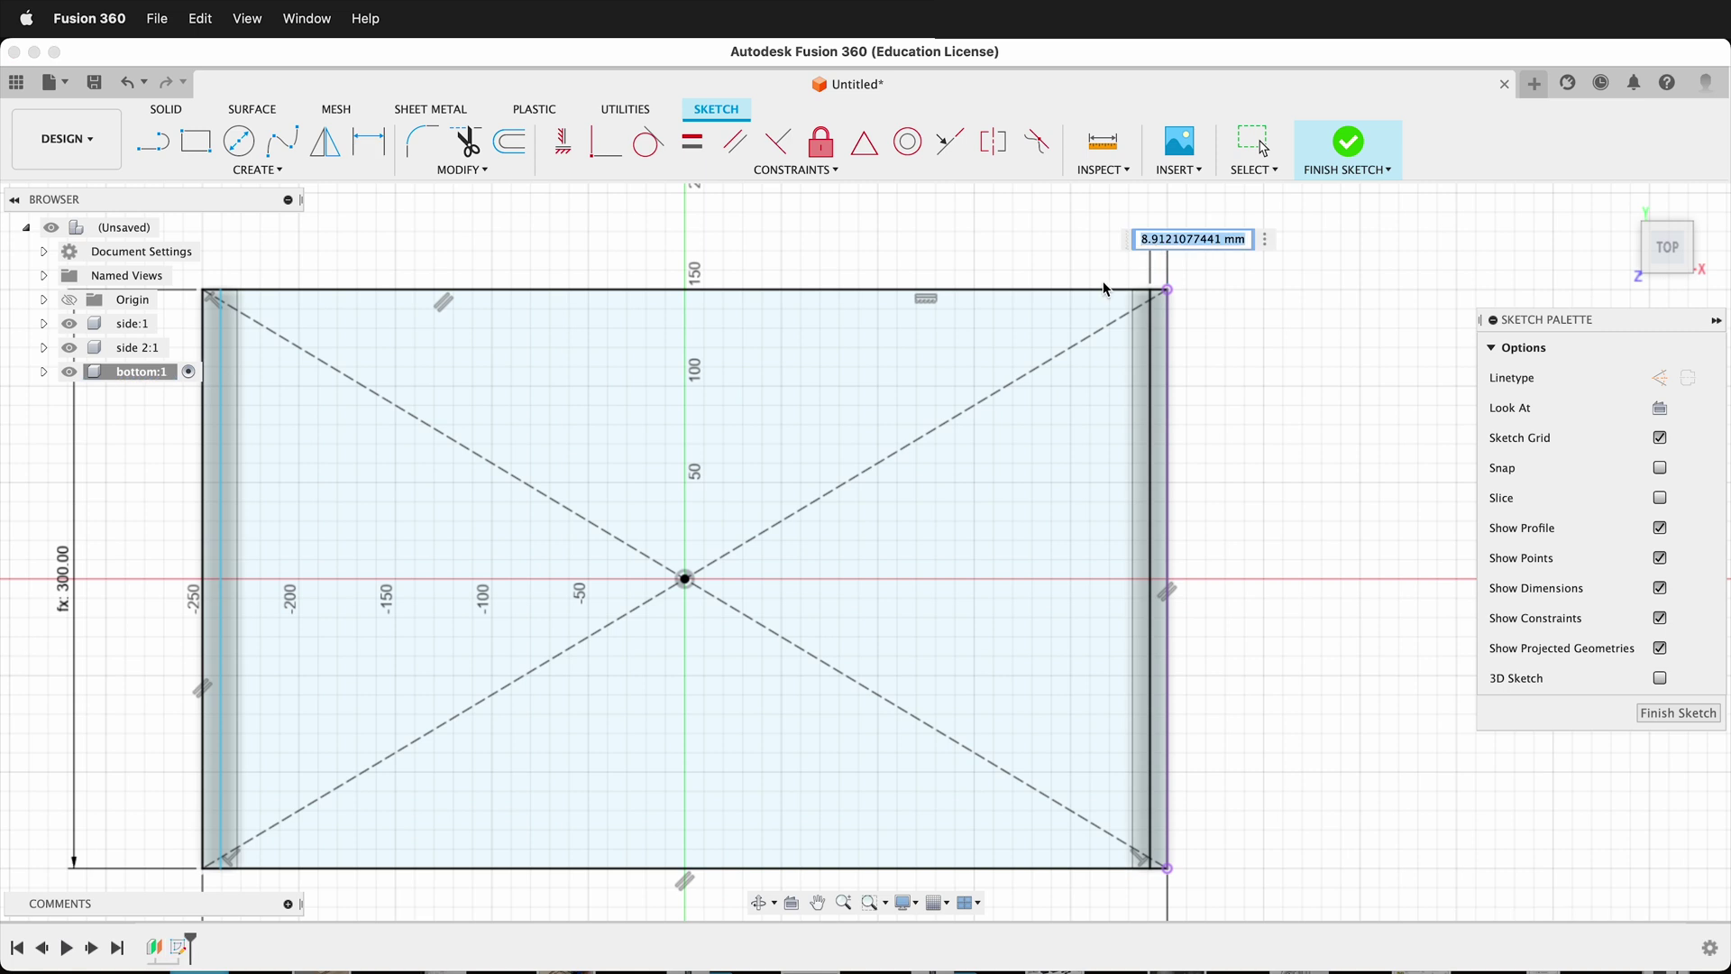
pyautogui.write('9')
pyautogui.press('Return')
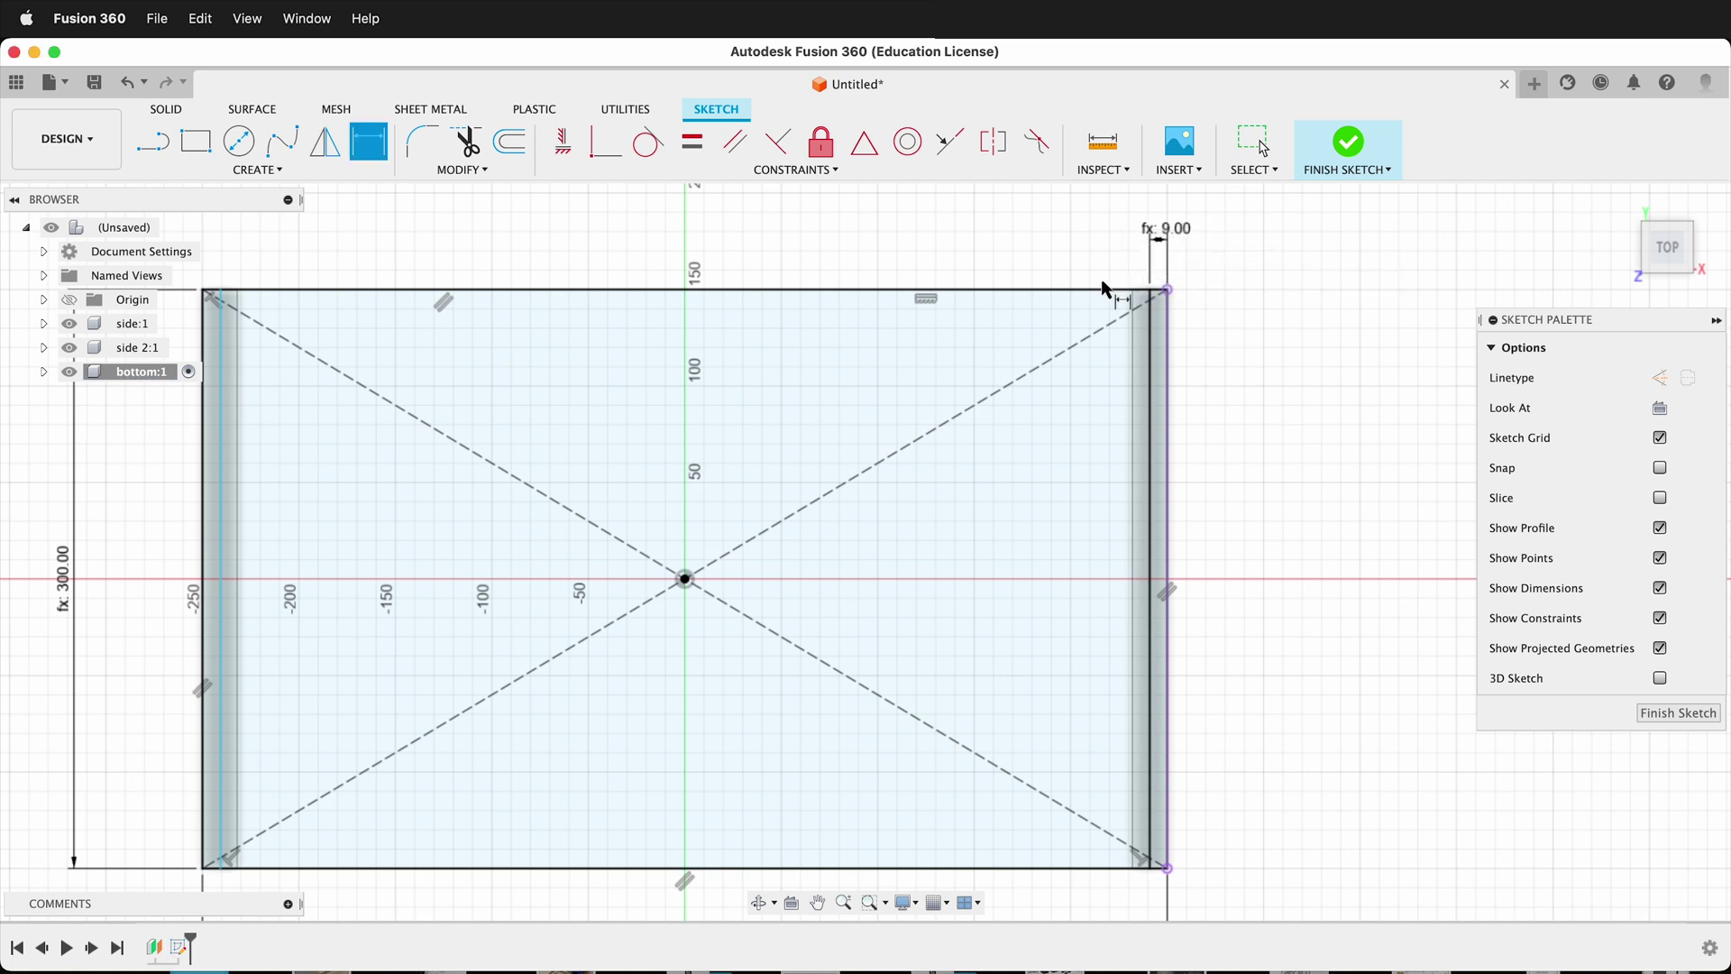
# Dimension the left inner line 9 mm from the rectangle's left edge with an expression based on the ply parameter
pyautogui.click(203, 315)
pyautogui.click(220, 316)
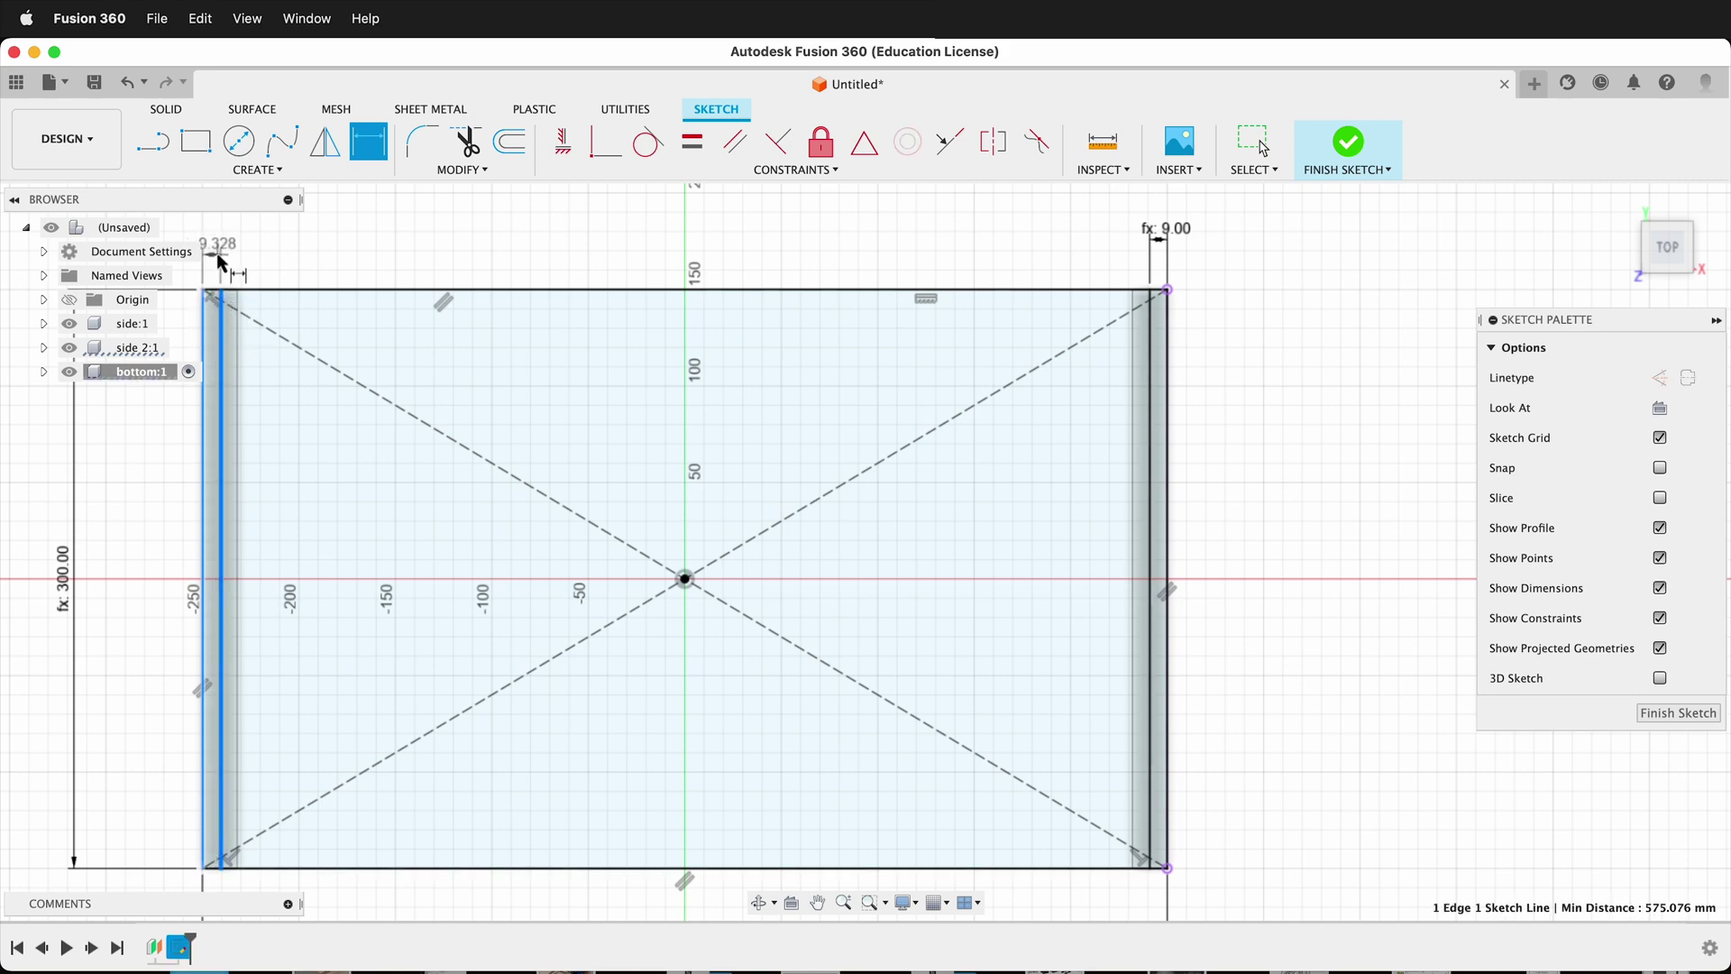
pyautogui.click(181, 259)
pyautogui.write('ply')
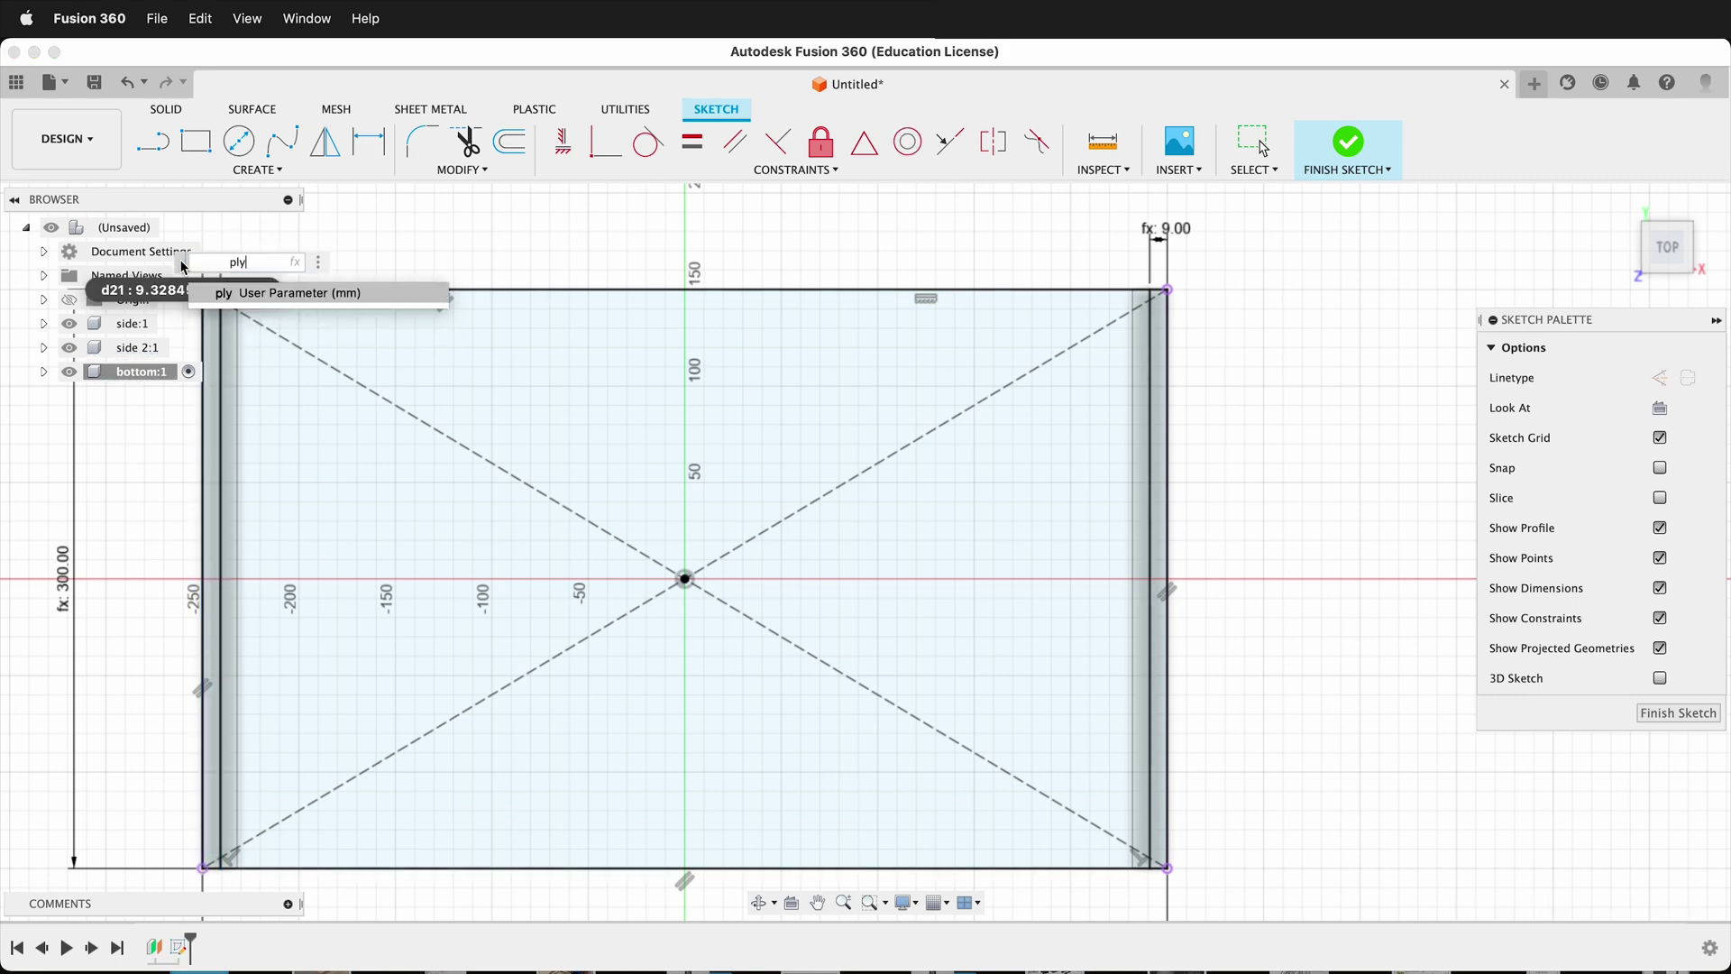
pyautogui.press('Return')
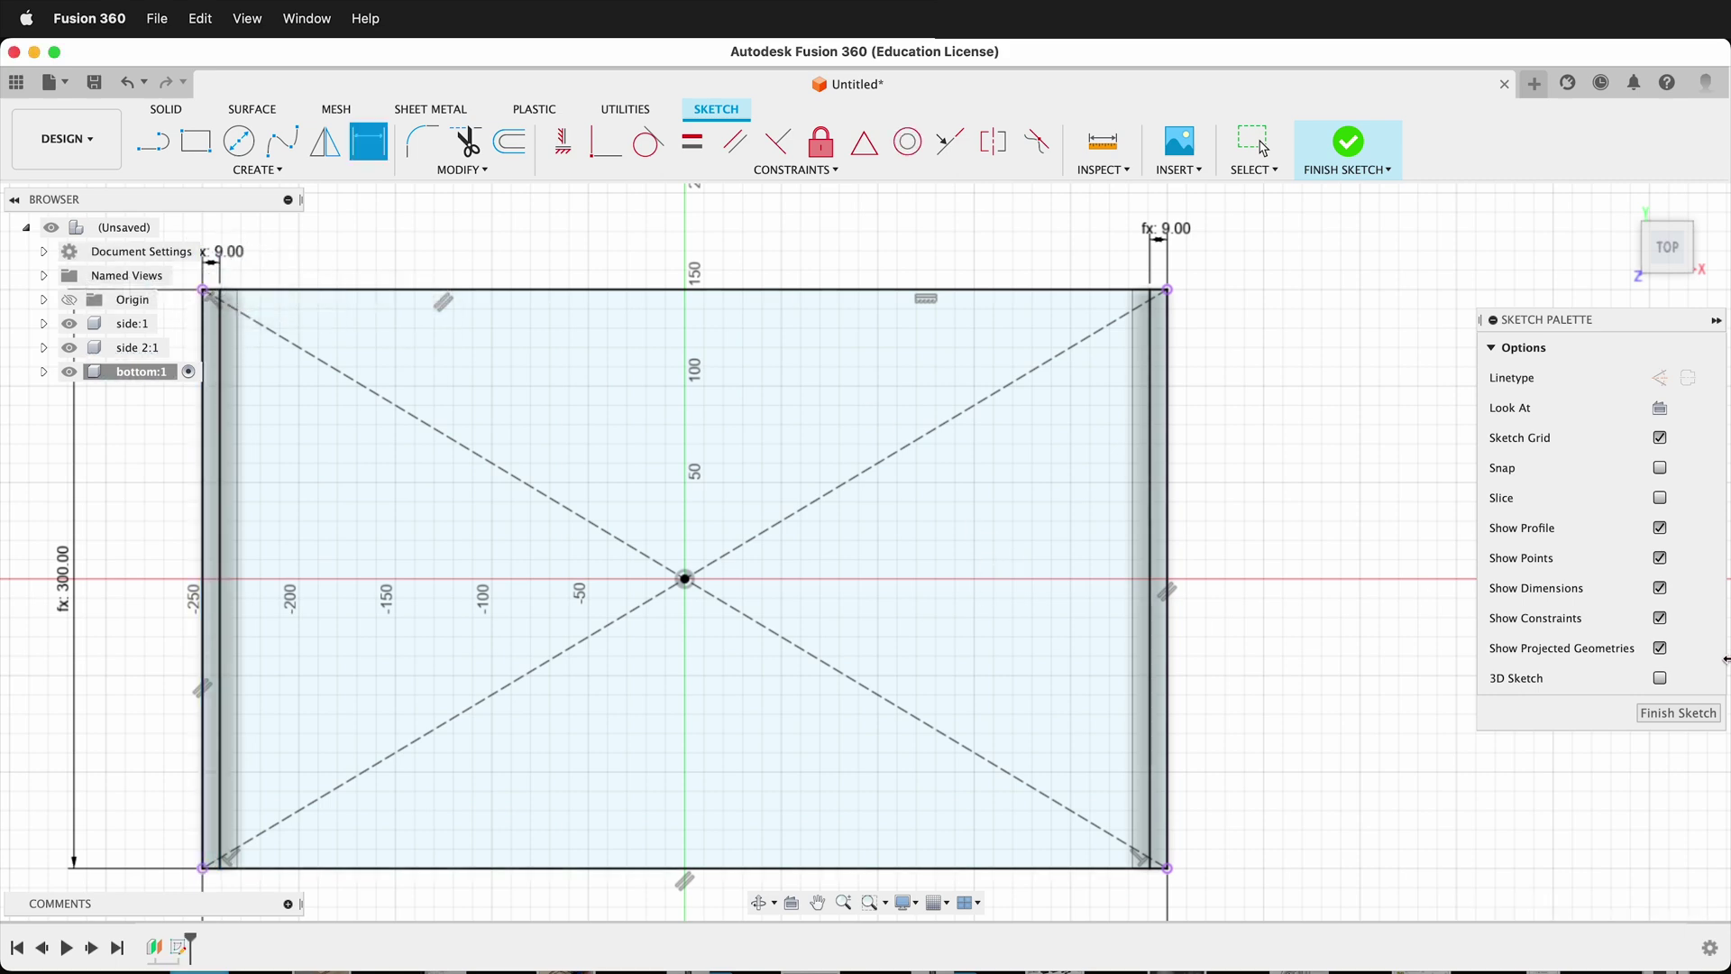
# Finish the sketch and extrude the large middle profile upward by ply as a new body
pyautogui.click(1668, 712)
pyautogui.keyDown('shift'); pyautogui.moveTo(1288, 738); pyautogui.dragTo(1291, 564, button='middle'); pyautogui.keyUp('shift')
pyautogui.scroll(-3, 1290, 566)
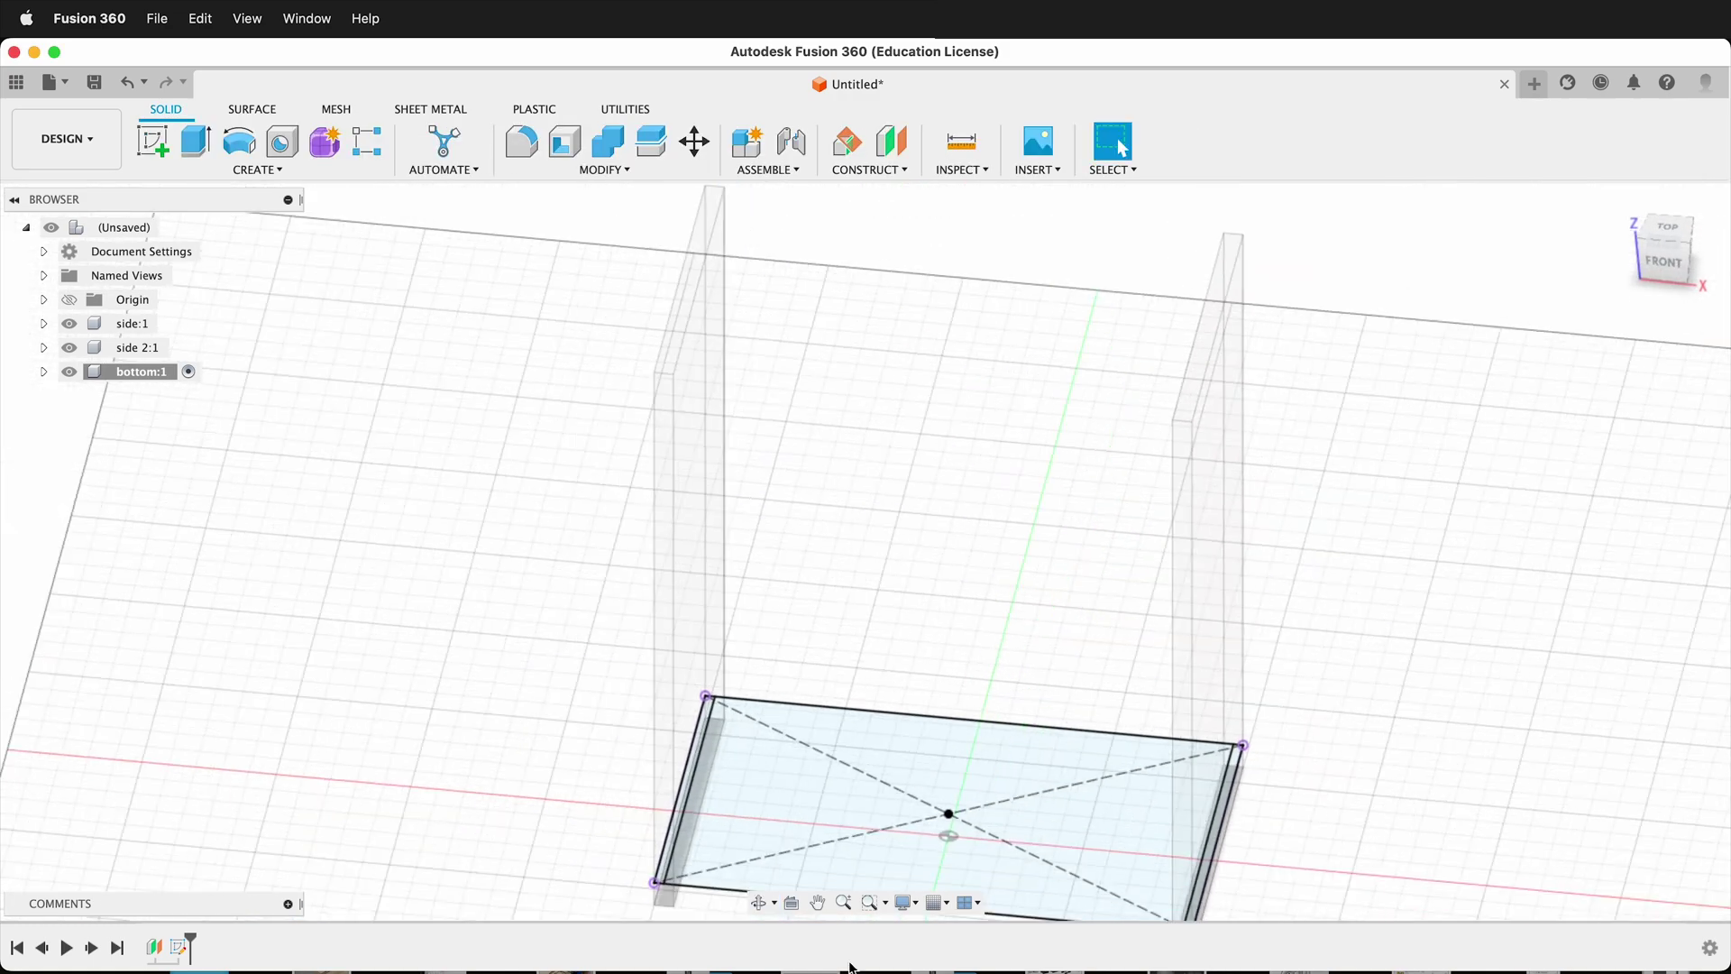
pyautogui.press('e')
pyautogui.click(914, 797)
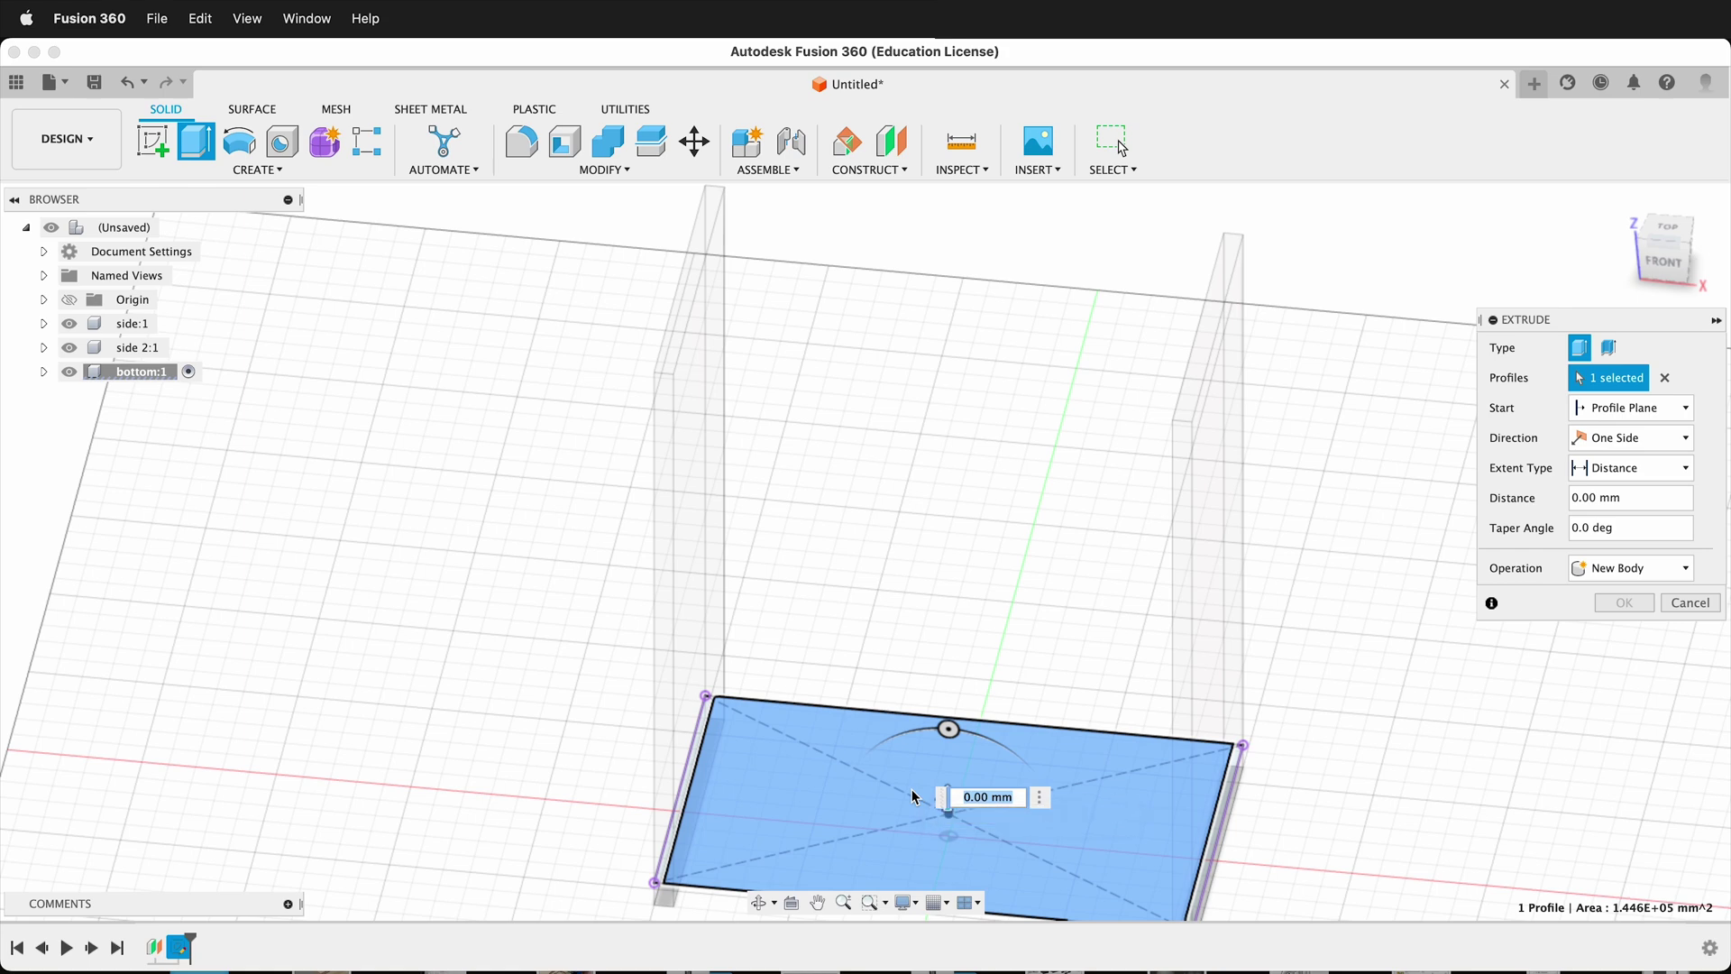
pyautogui.write('ply')
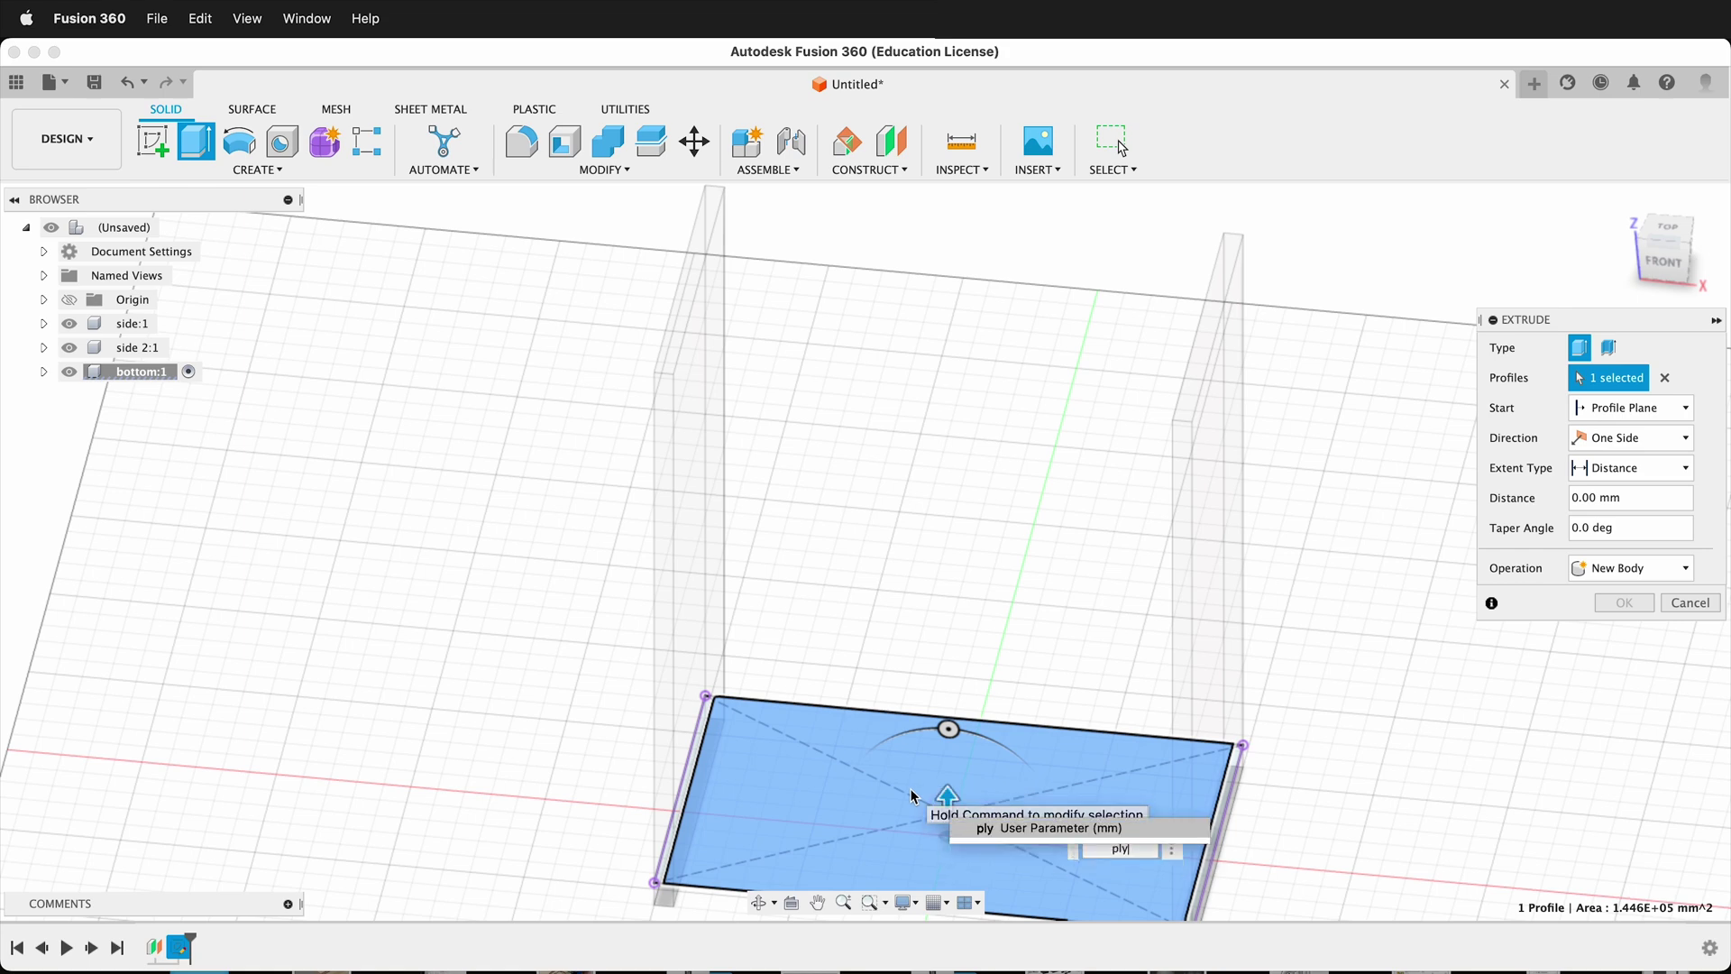
pyautogui.press('Return')
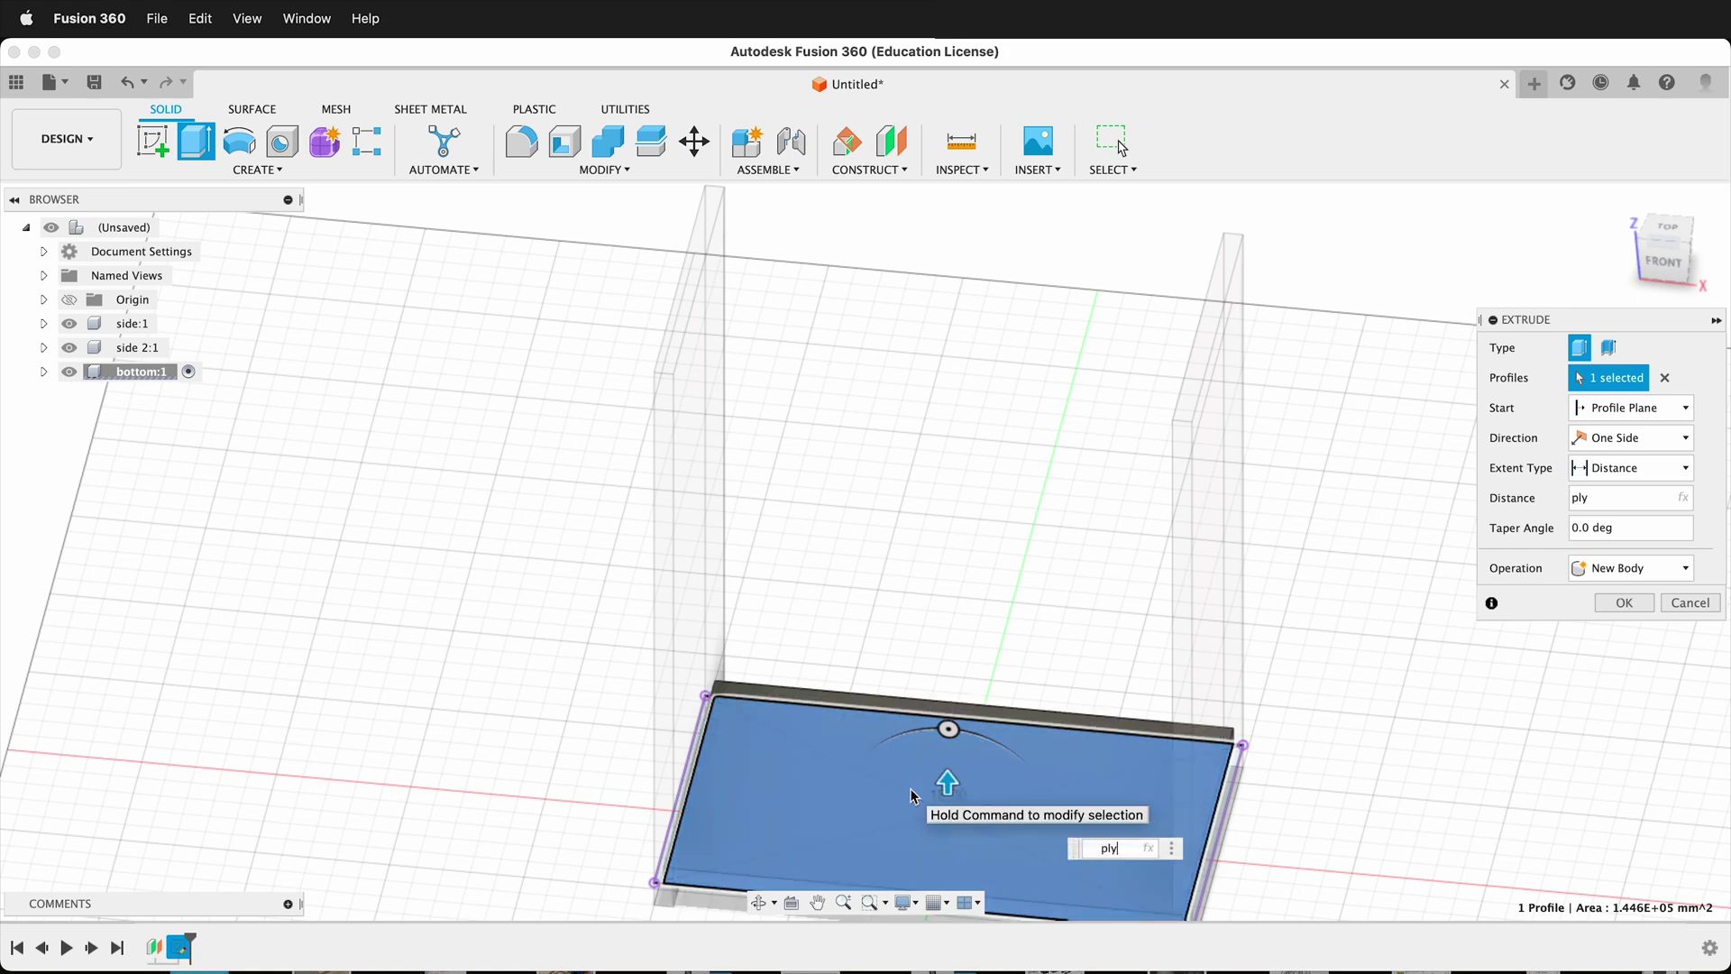
pyautogui.press('Return')
pyautogui.keyDown('shift'); pyautogui.moveTo(1140, 688); pyautogui.dragTo(1140, 607, button='middle'); pyautogui.keyUp('shift')
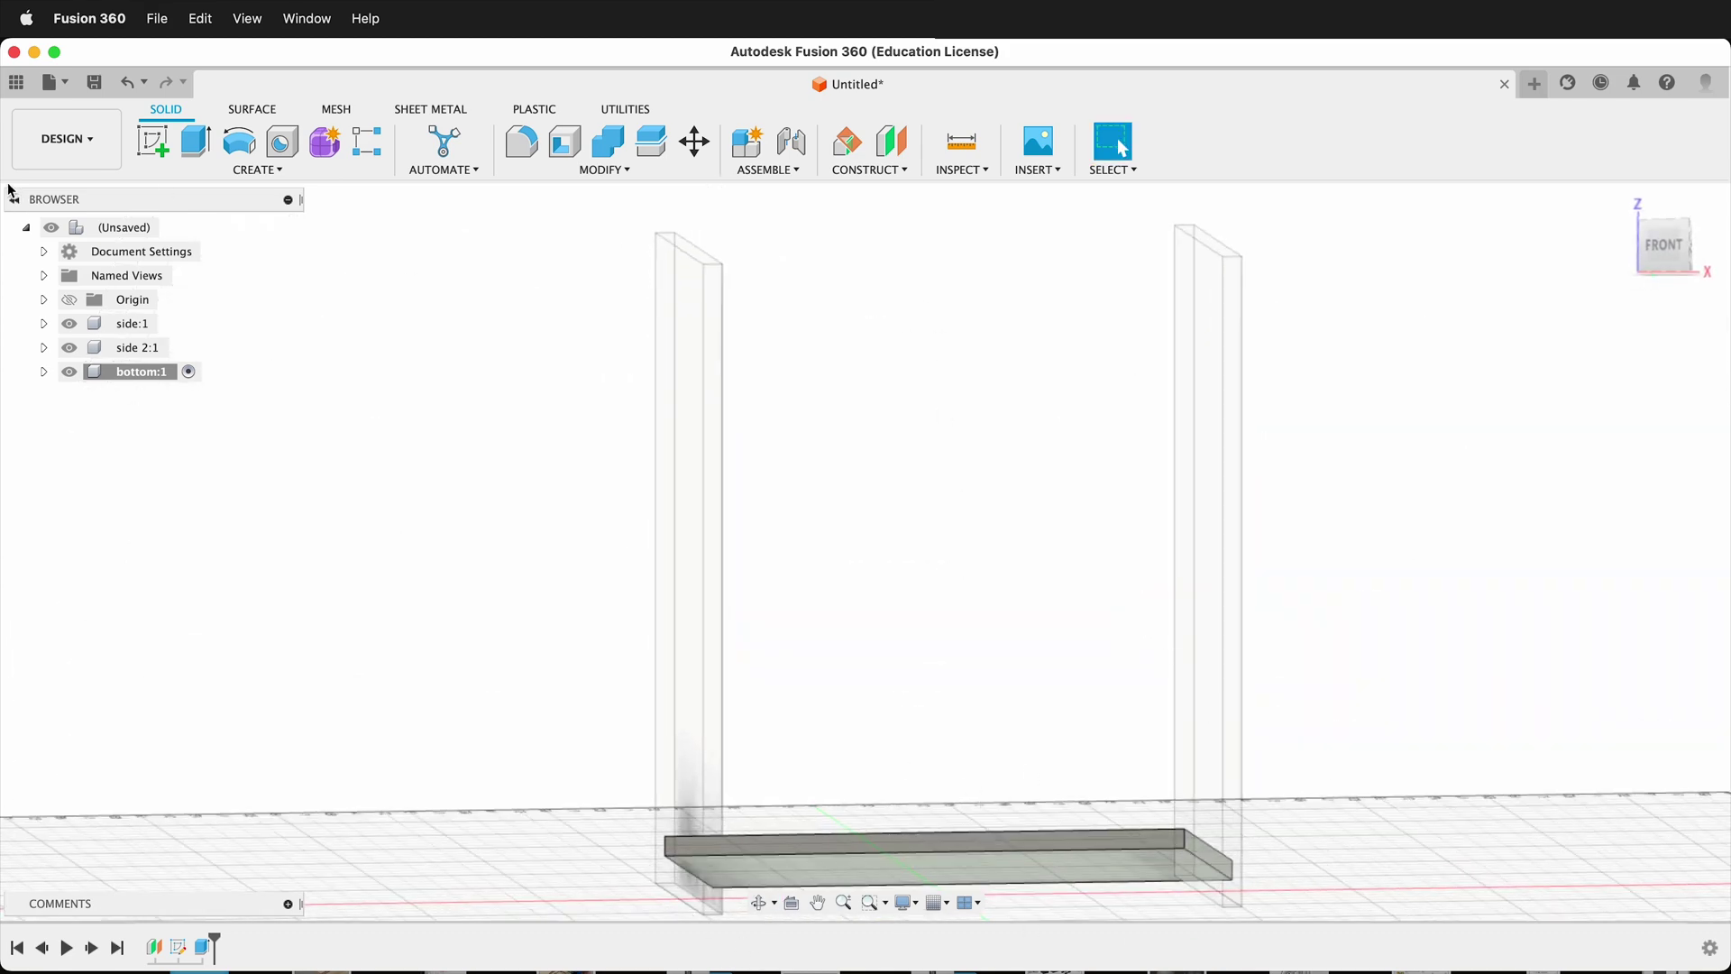
# Activate the top-level component and bring the overlaps between the bottom panel and both sides into view
pyautogui.click(174, 228)
pyautogui.click(1121, 263)
pyautogui.keyDown('shift'); pyautogui.moveTo(1121, 262); pyautogui.dragTo(1112, 307, button='middle'); pyautogui.keyUp('shift')
pyautogui.scroll(-5, 1241, 769)
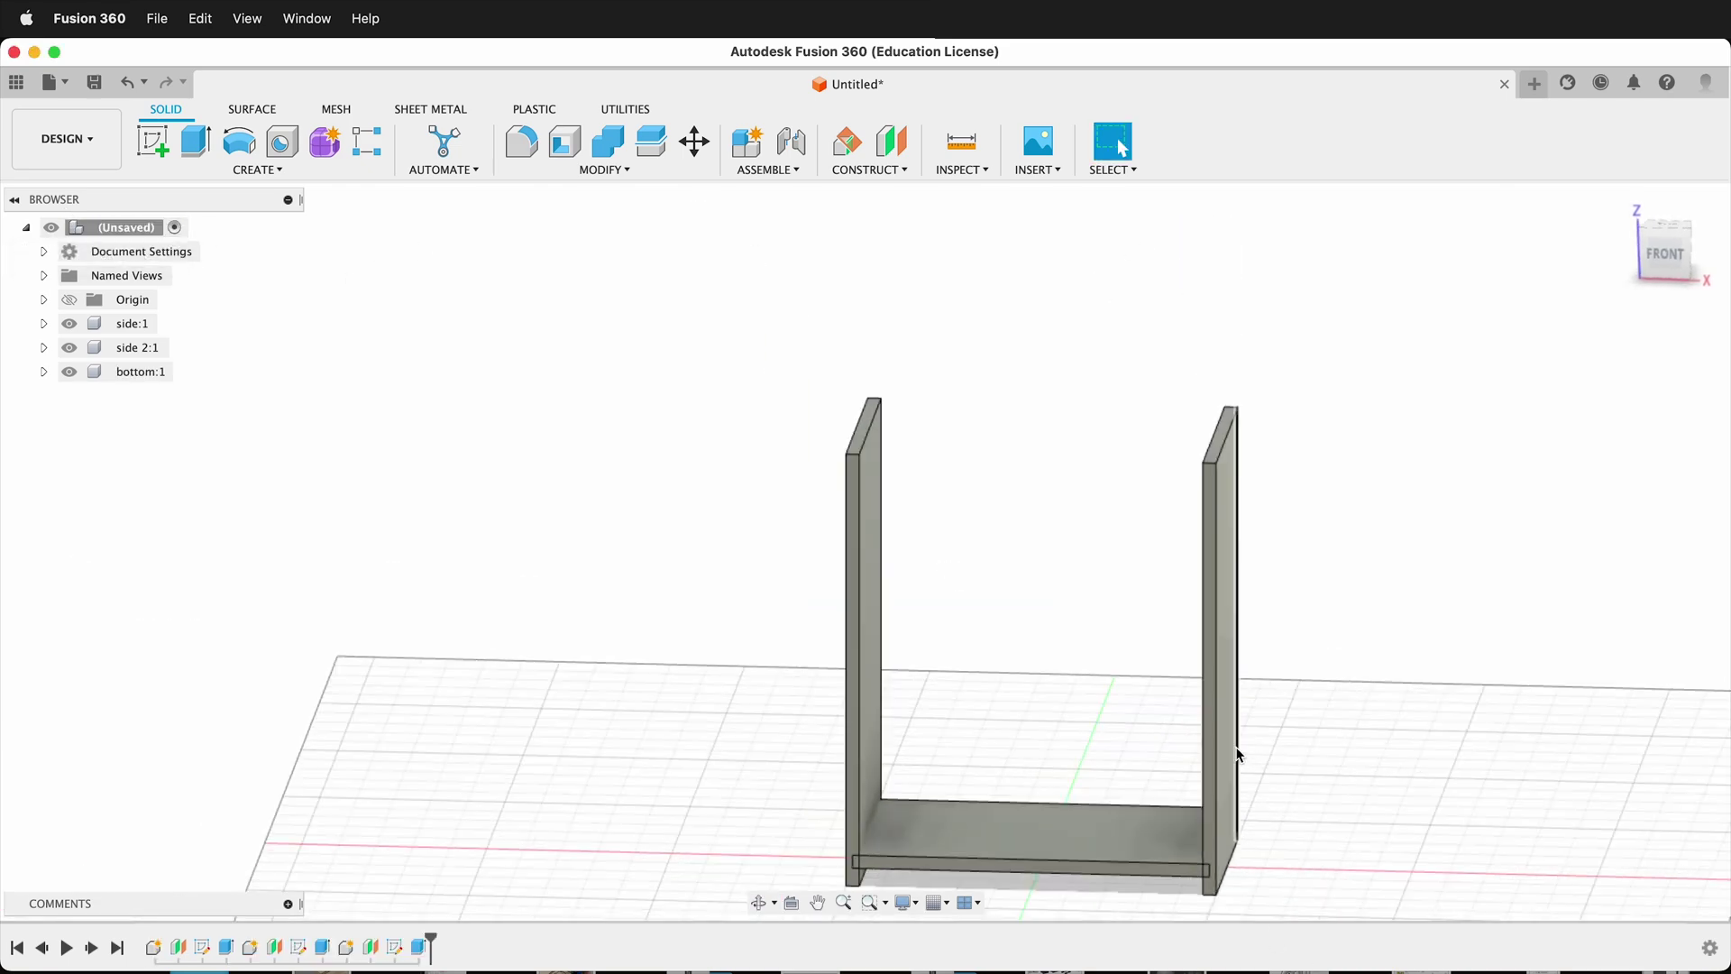
pyautogui.scroll(5, 1185, 893)
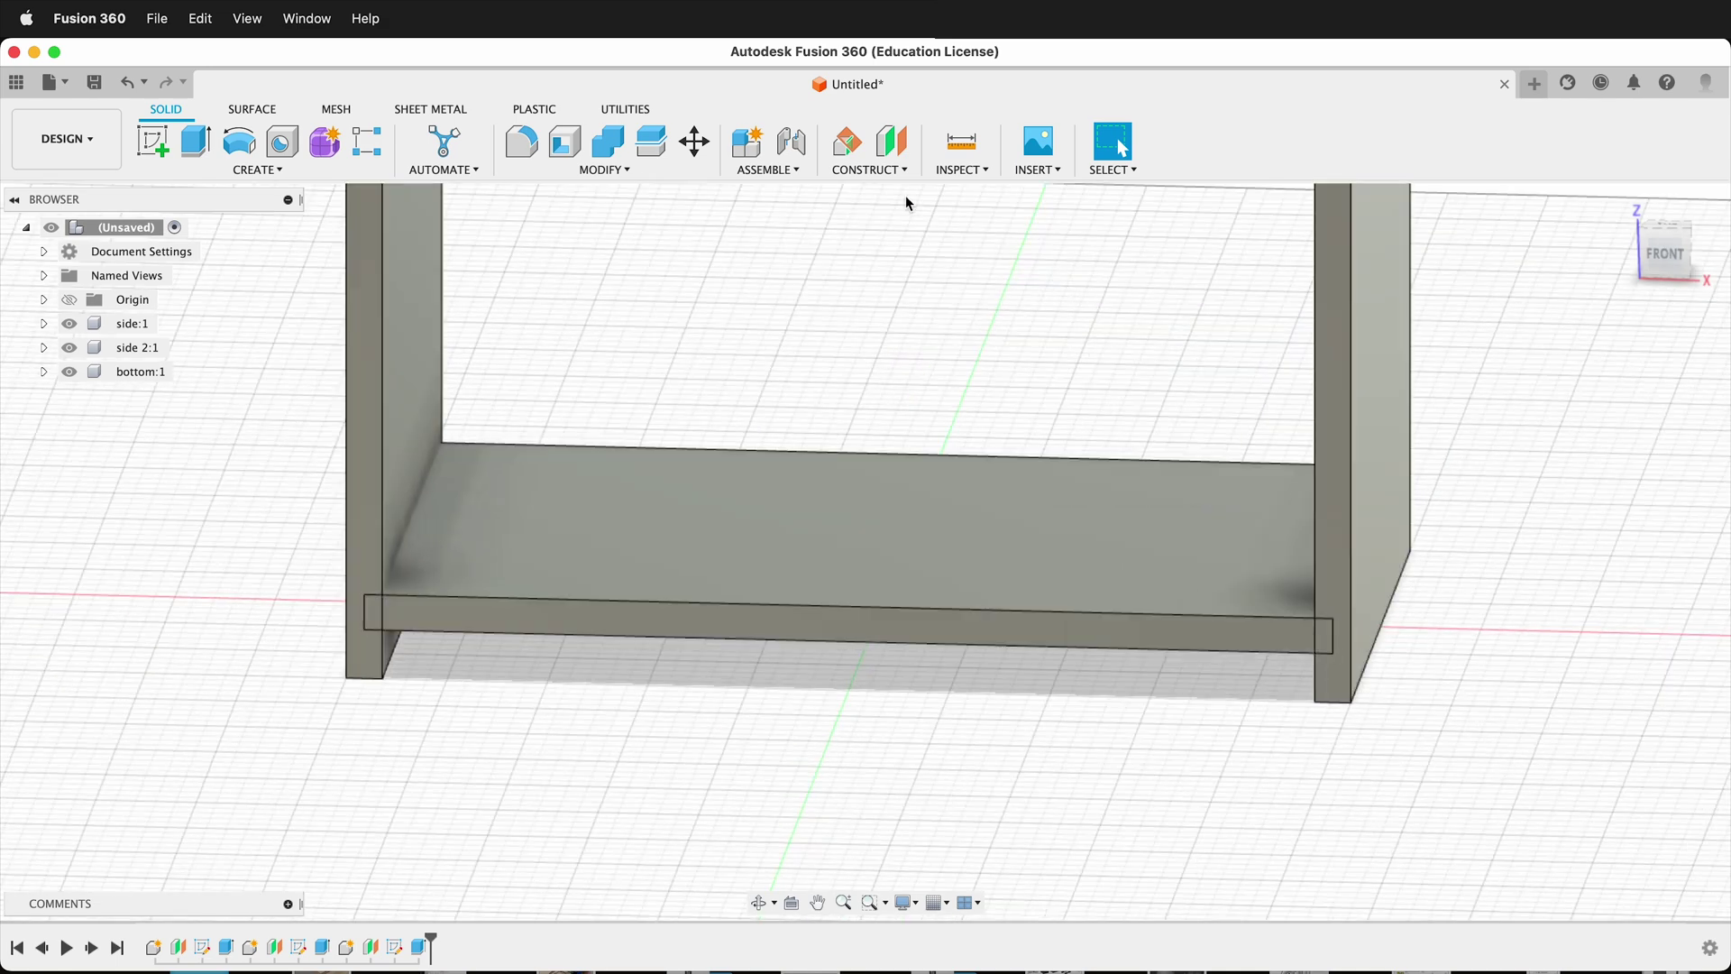
# Combine with the Cut operation, using the bottom panel as the tool on the side:1 body and keeping the tool
pyautogui.click(611, 143)
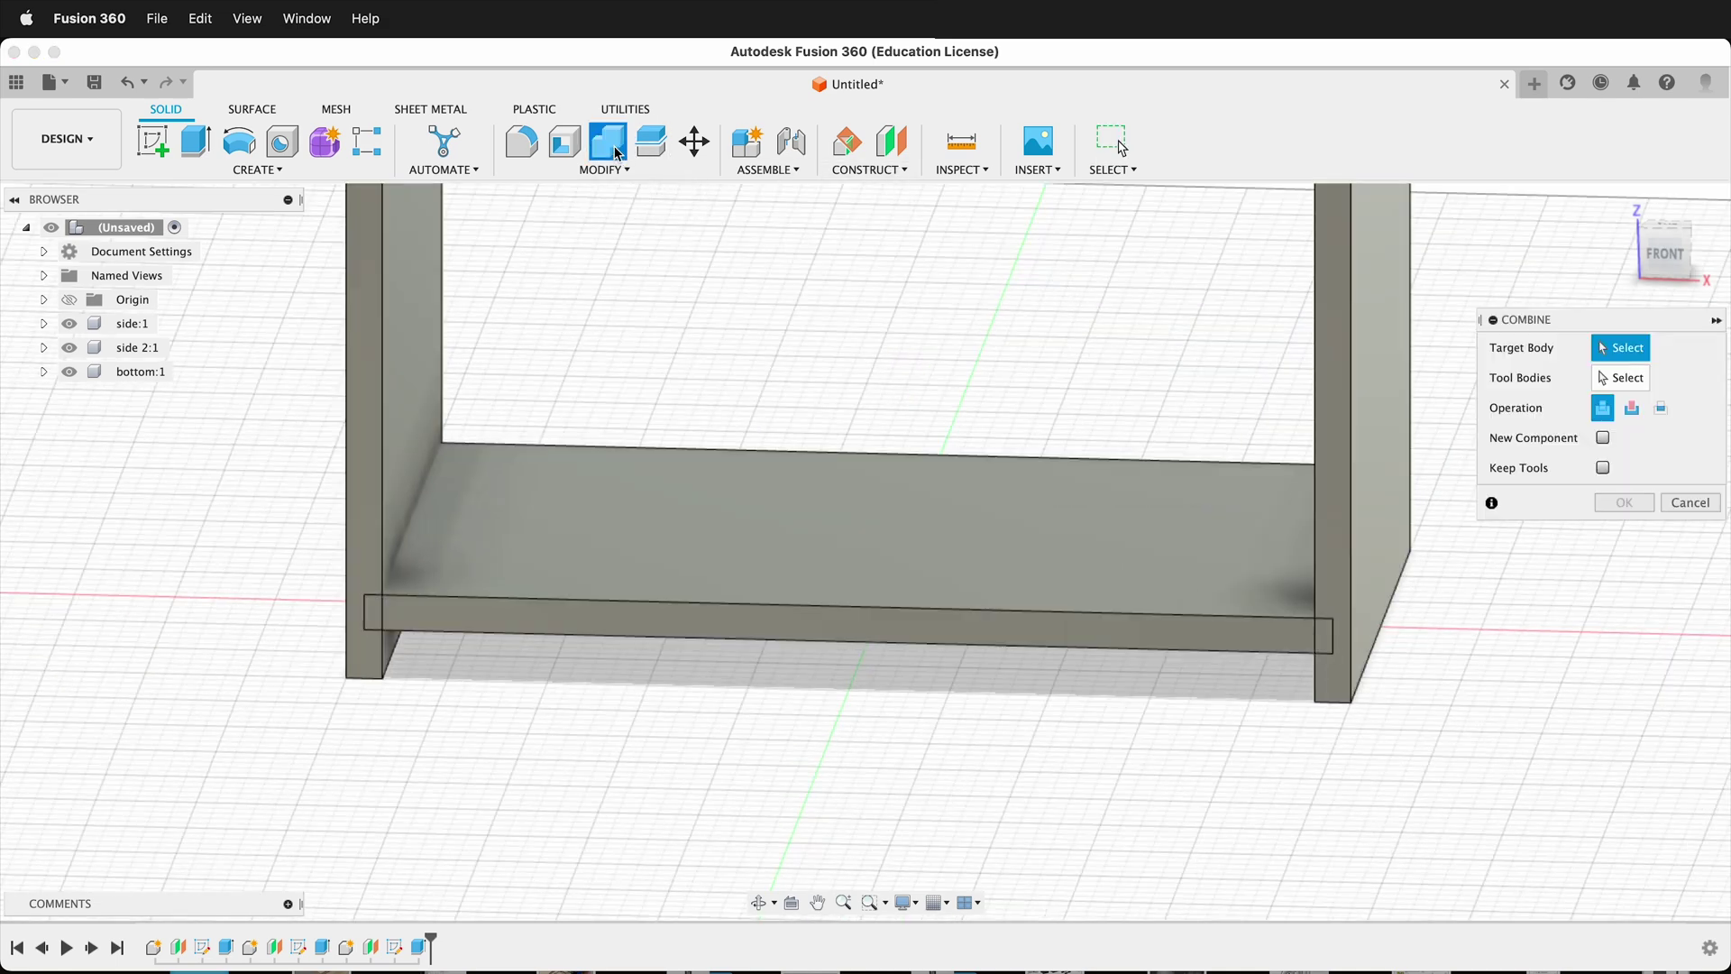
pyautogui.click(1402, 476)
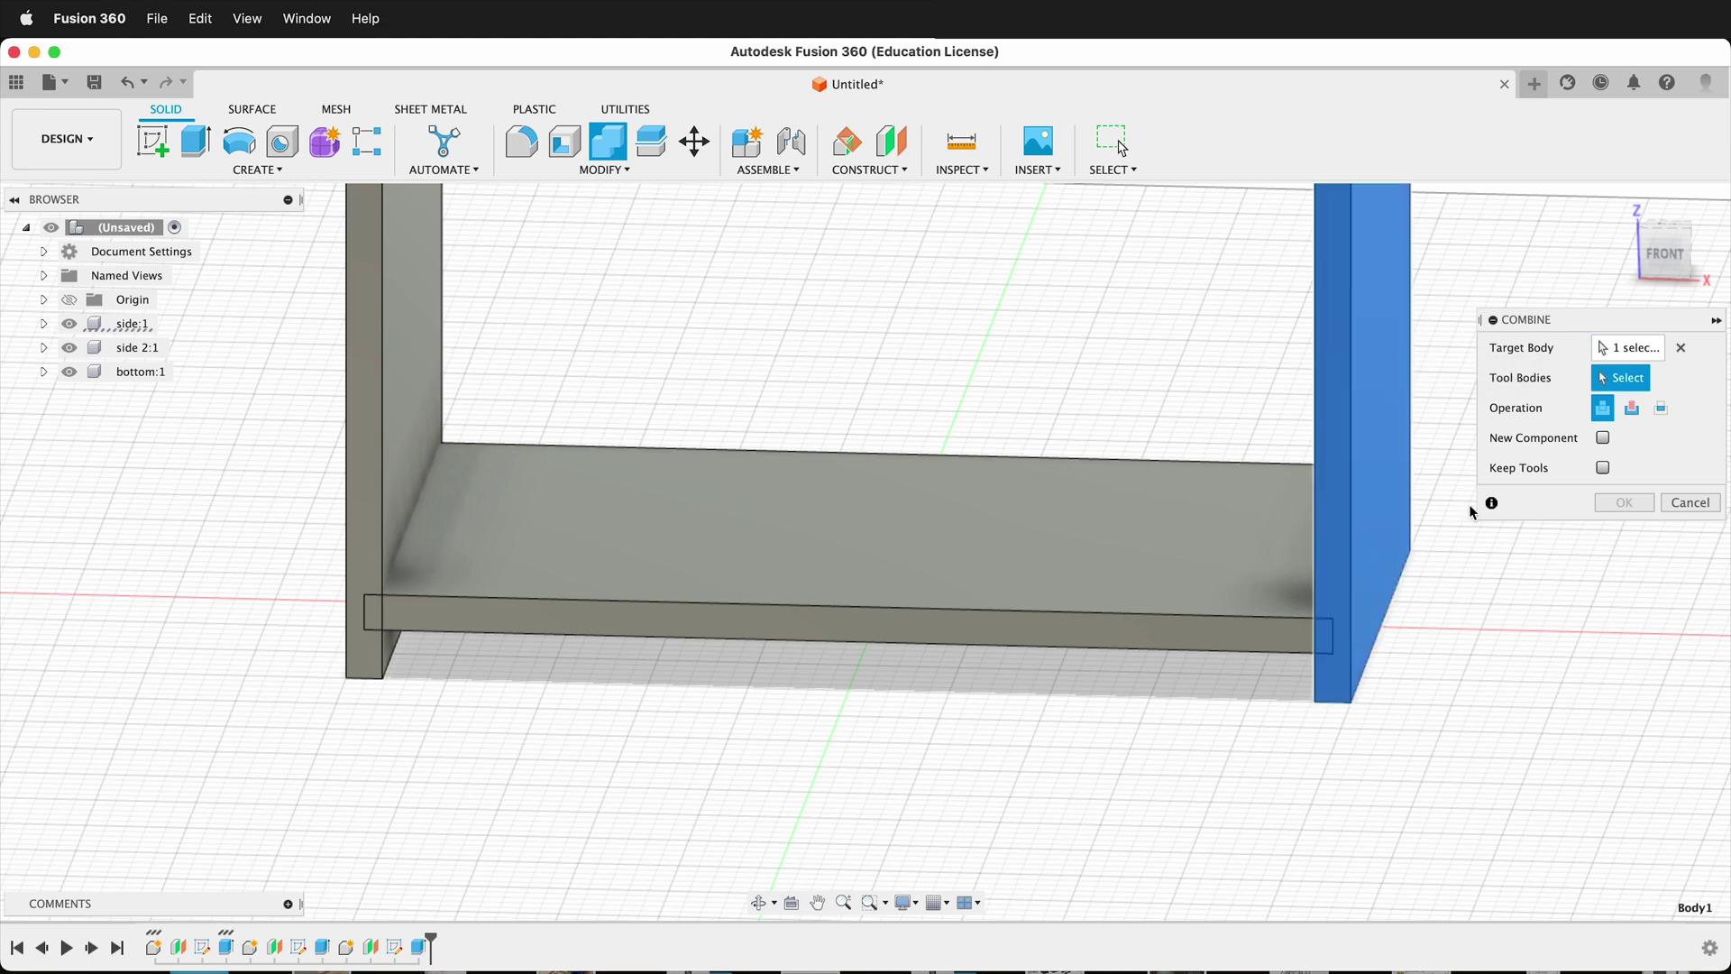
pyautogui.click(1197, 580)
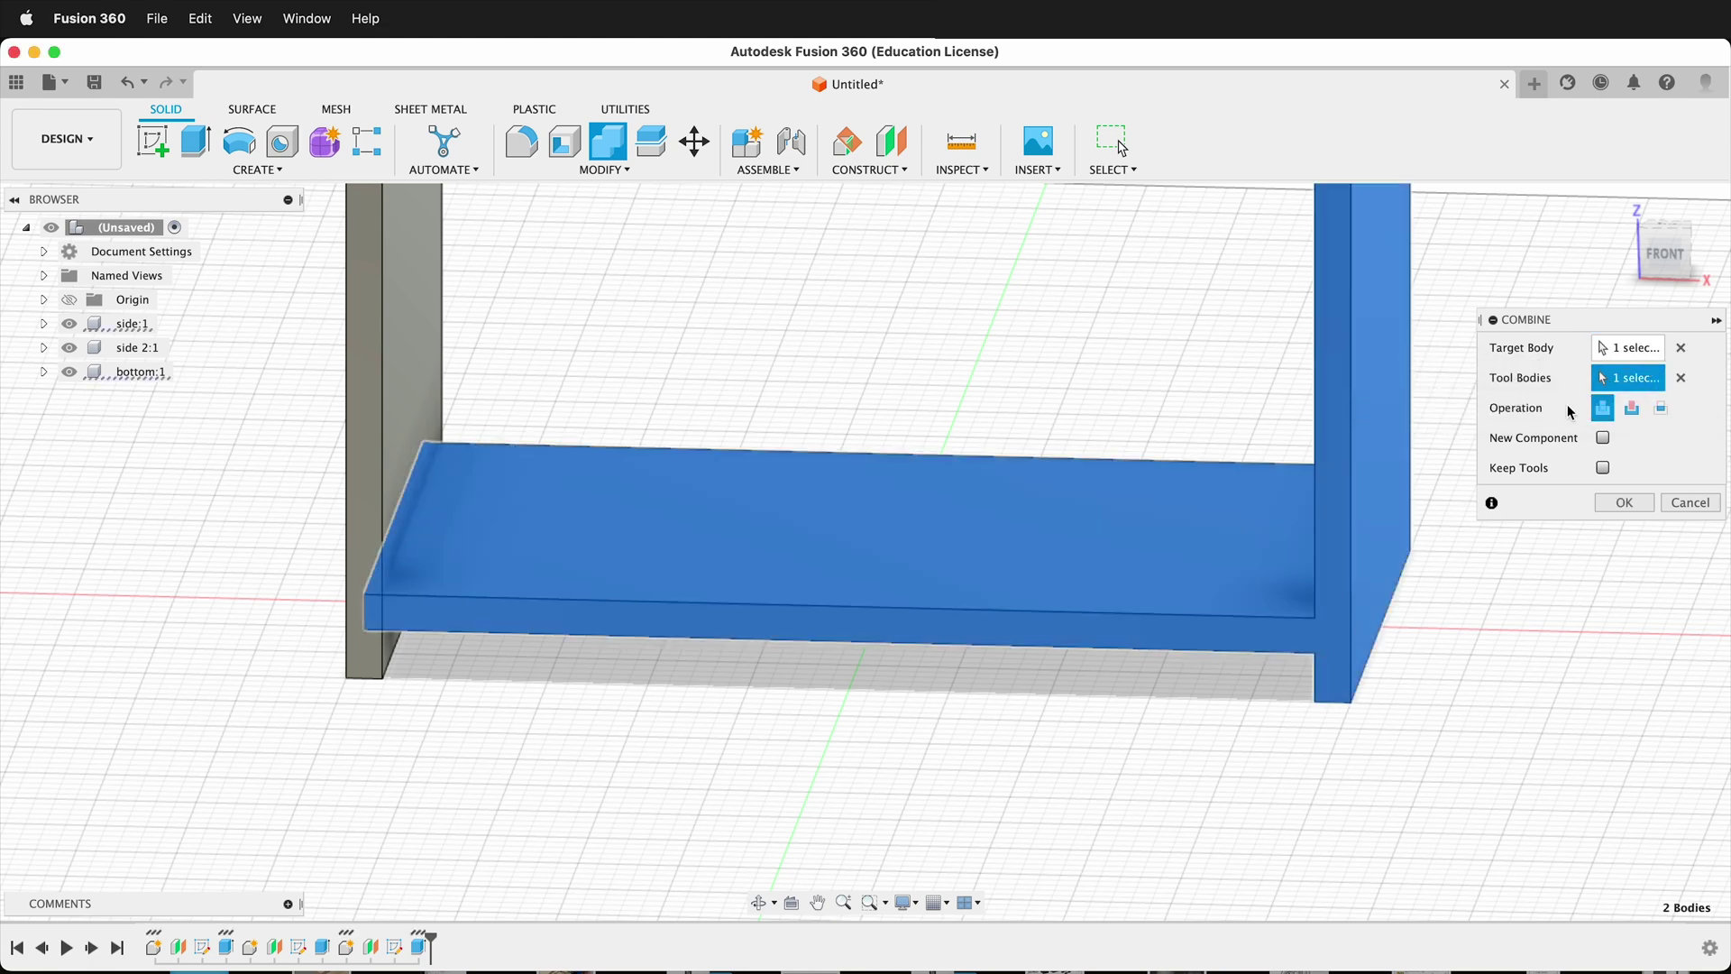
pyautogui.click(1634, 408)
pyautogui.click(1603, 468)
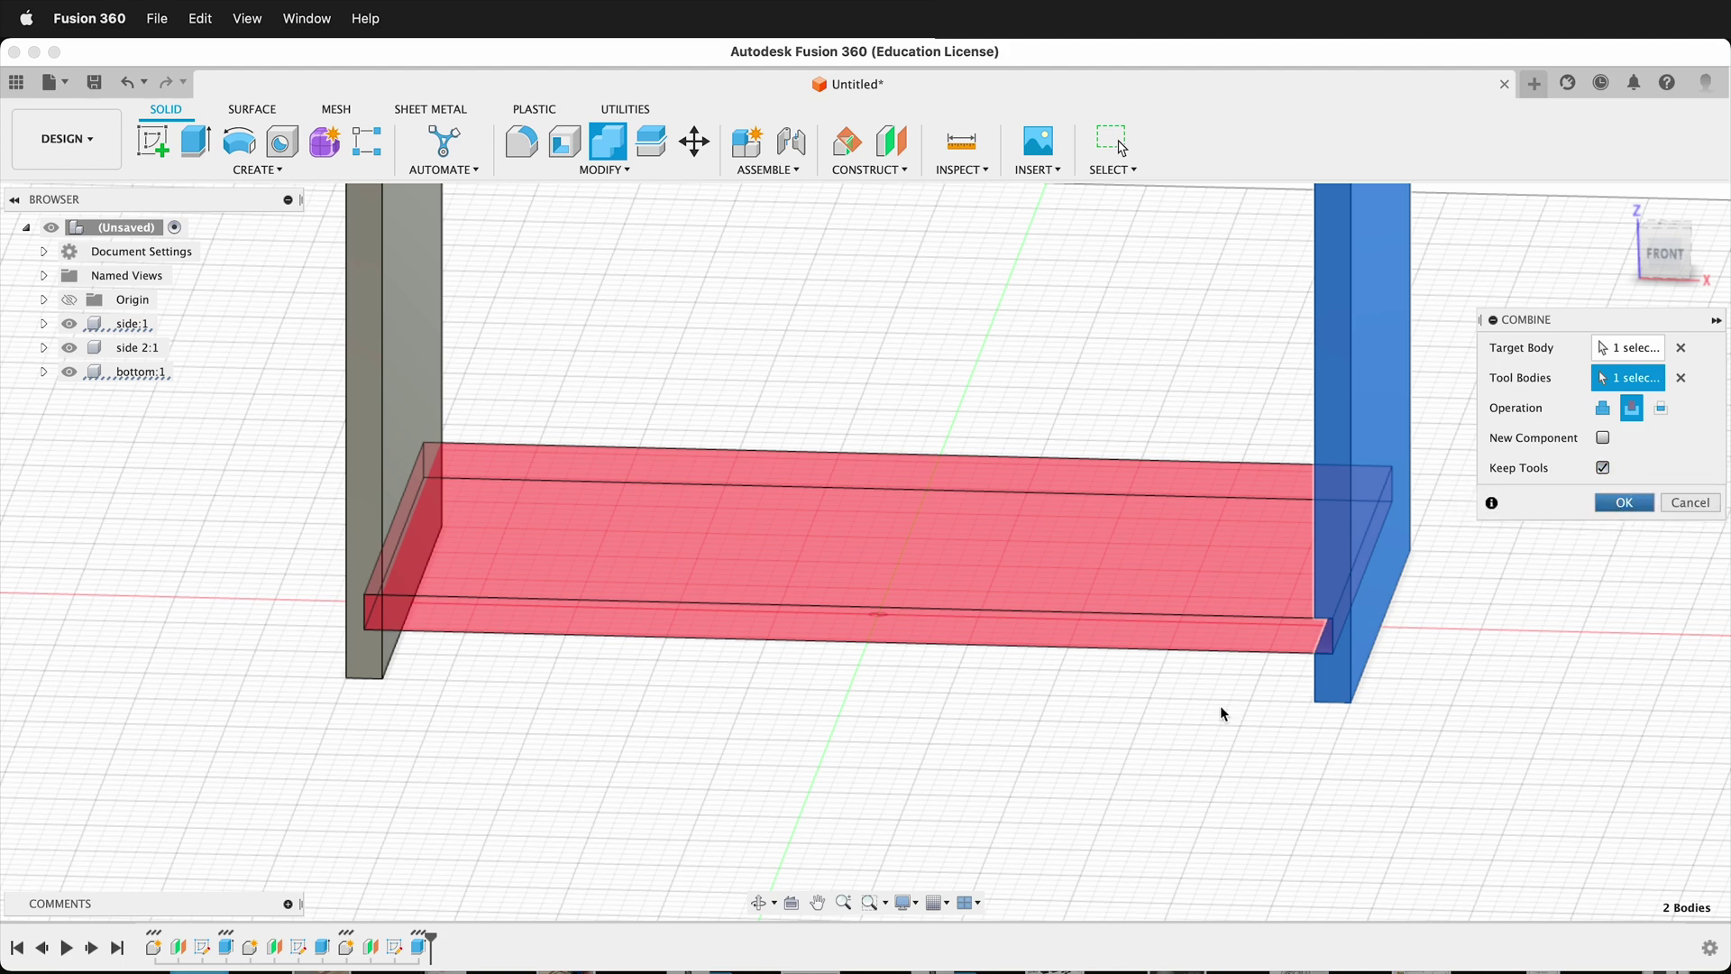
pyautogui.press('Return')
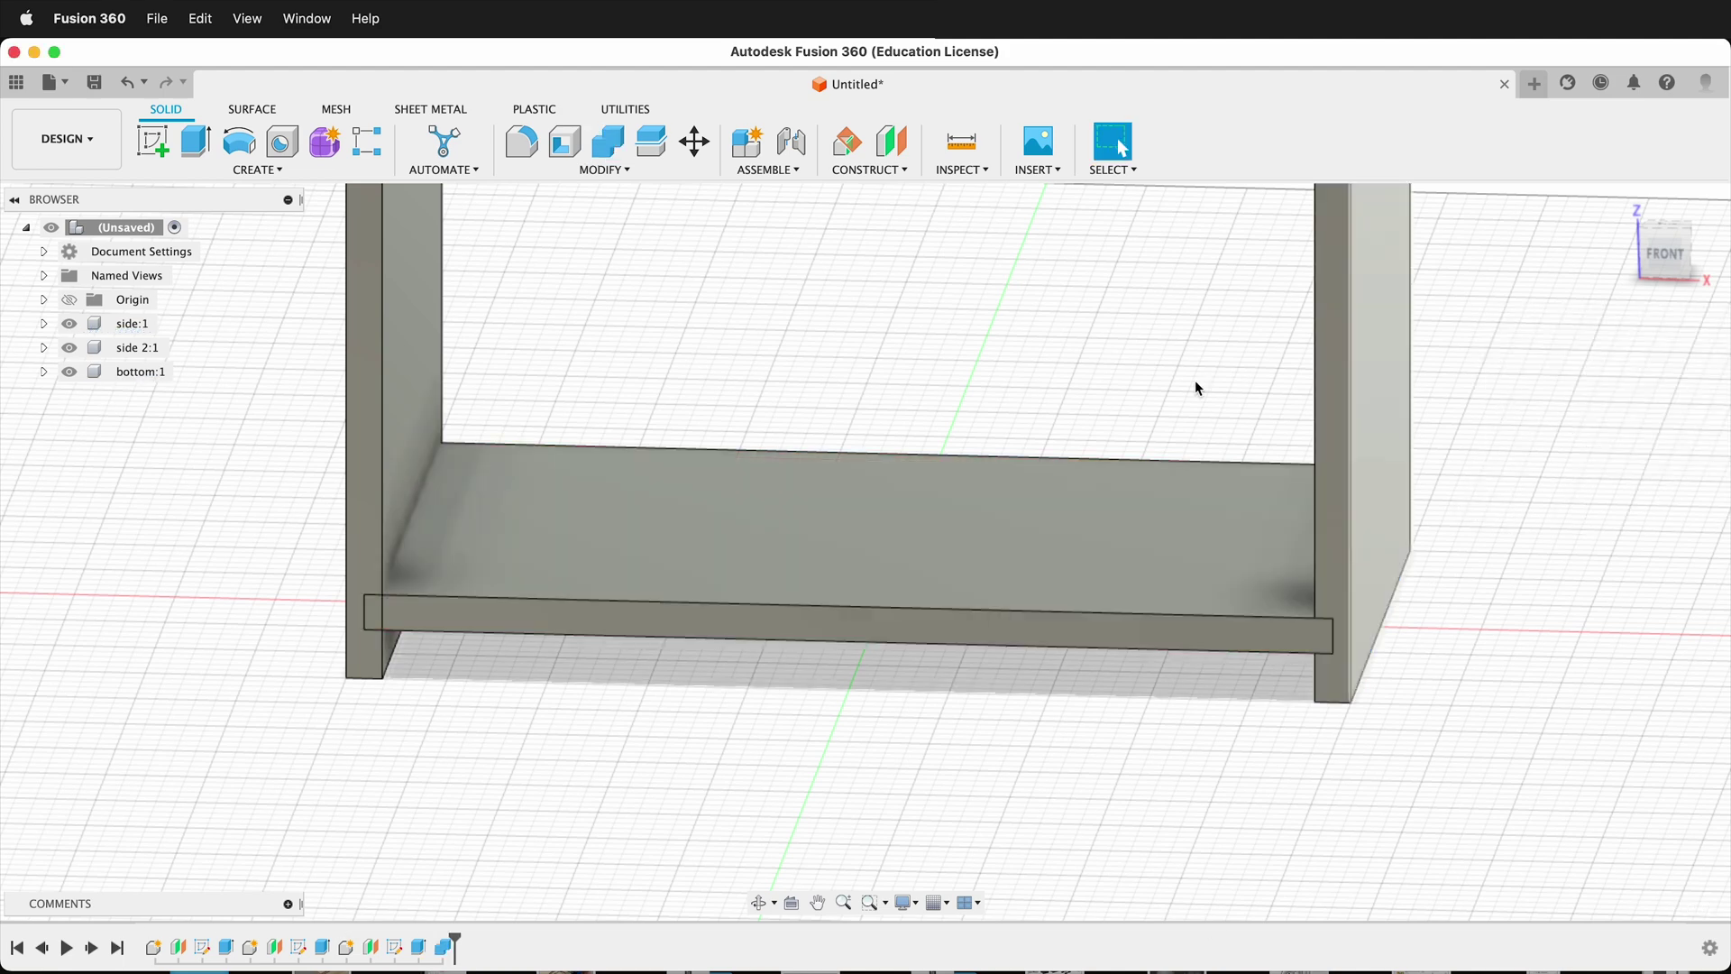
# Cut the bottom panel out of the side 2 body with Combine, keeping the tool body
pyautogui.click(604, 151)
pyautogui.click(421, 301)
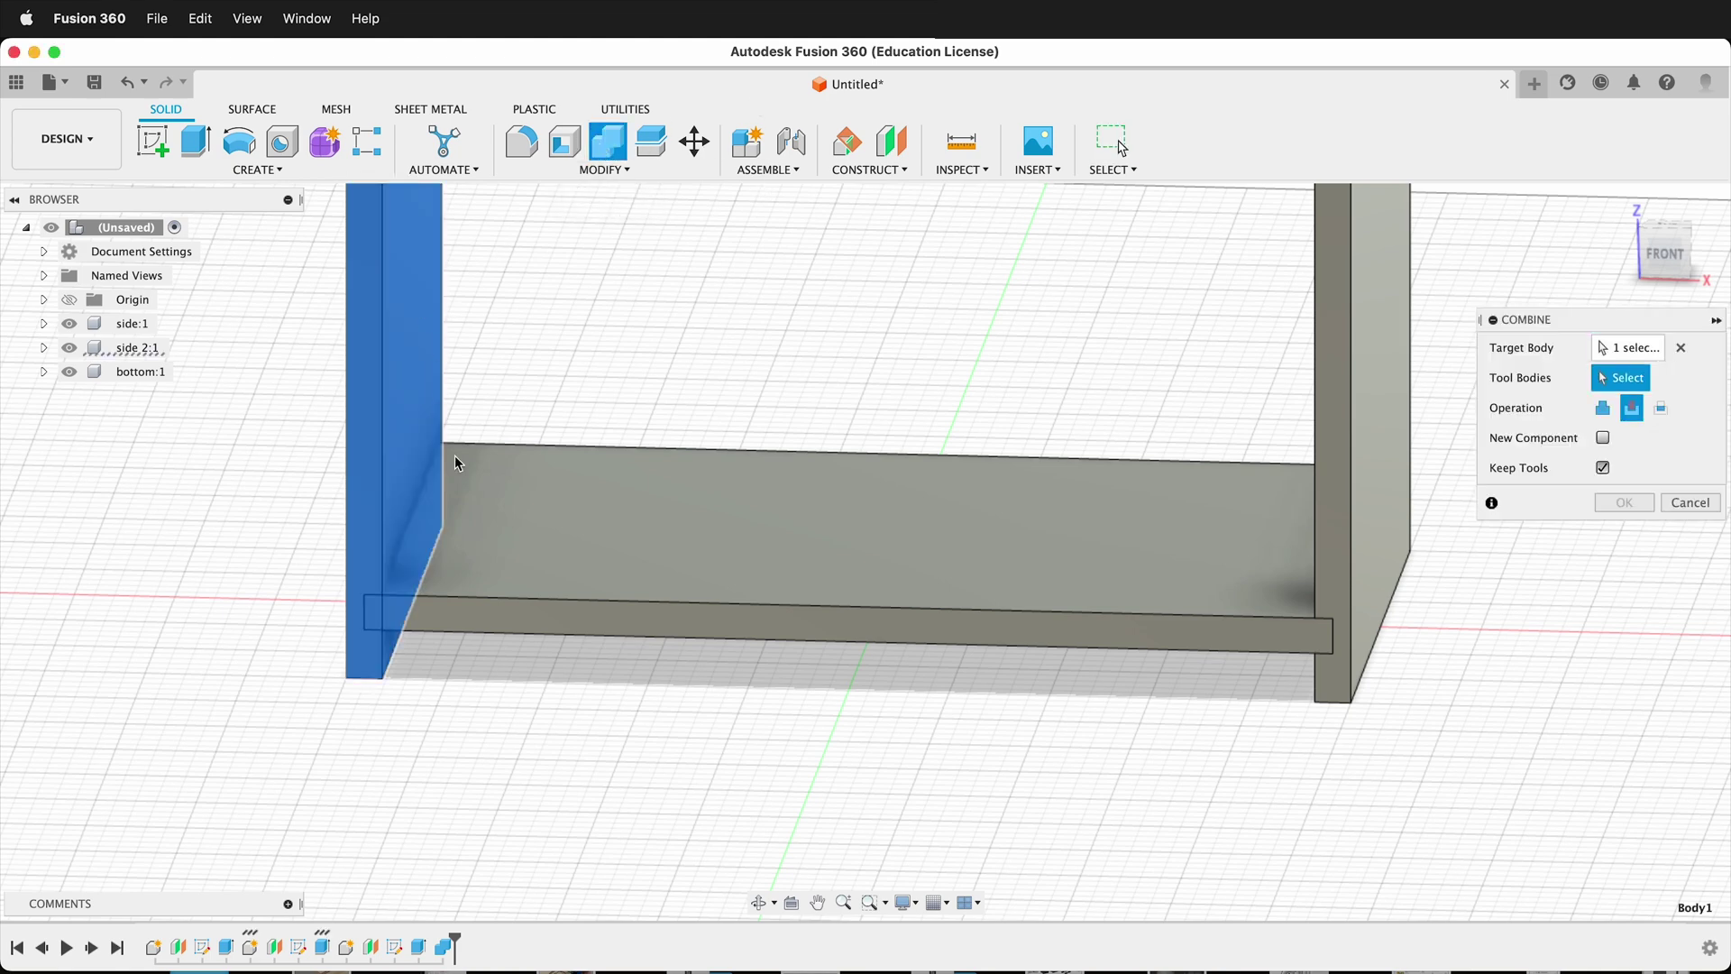
pyautogui.click(524, 552)
pyautogui.click(1614, 505)
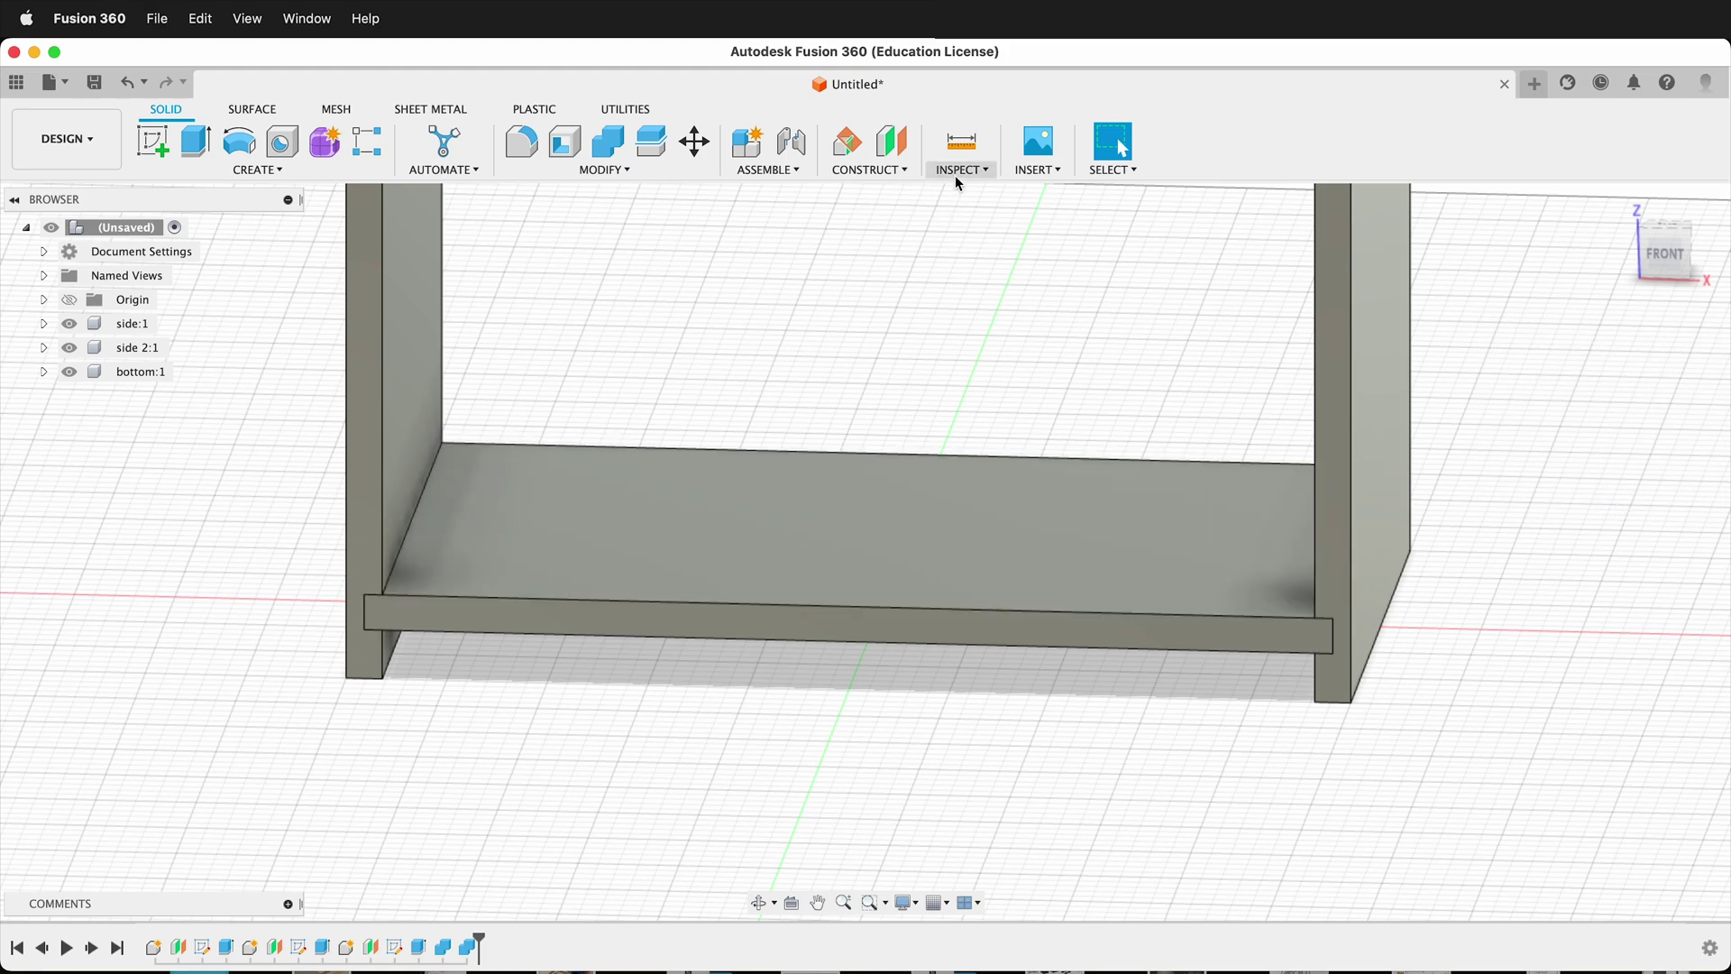
# Turn on Display Component Colors and view the bottom panel's joints with both sides
pyautogui.click(958, 171)
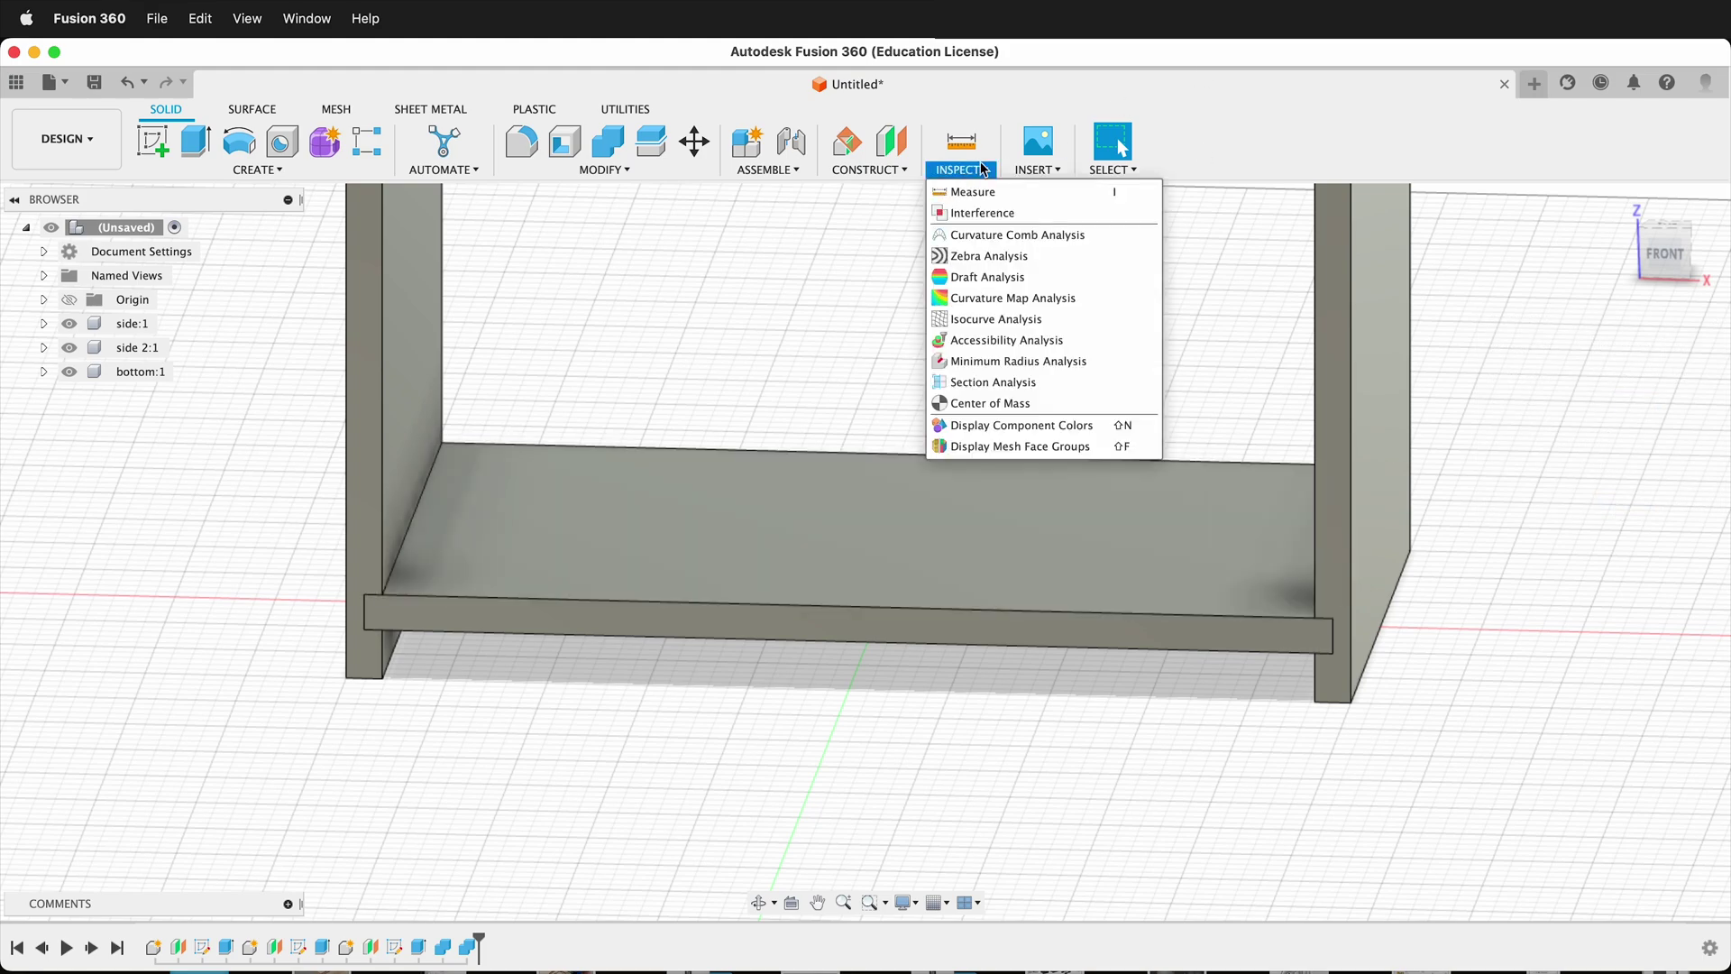
pyautogui.click(974, 425)
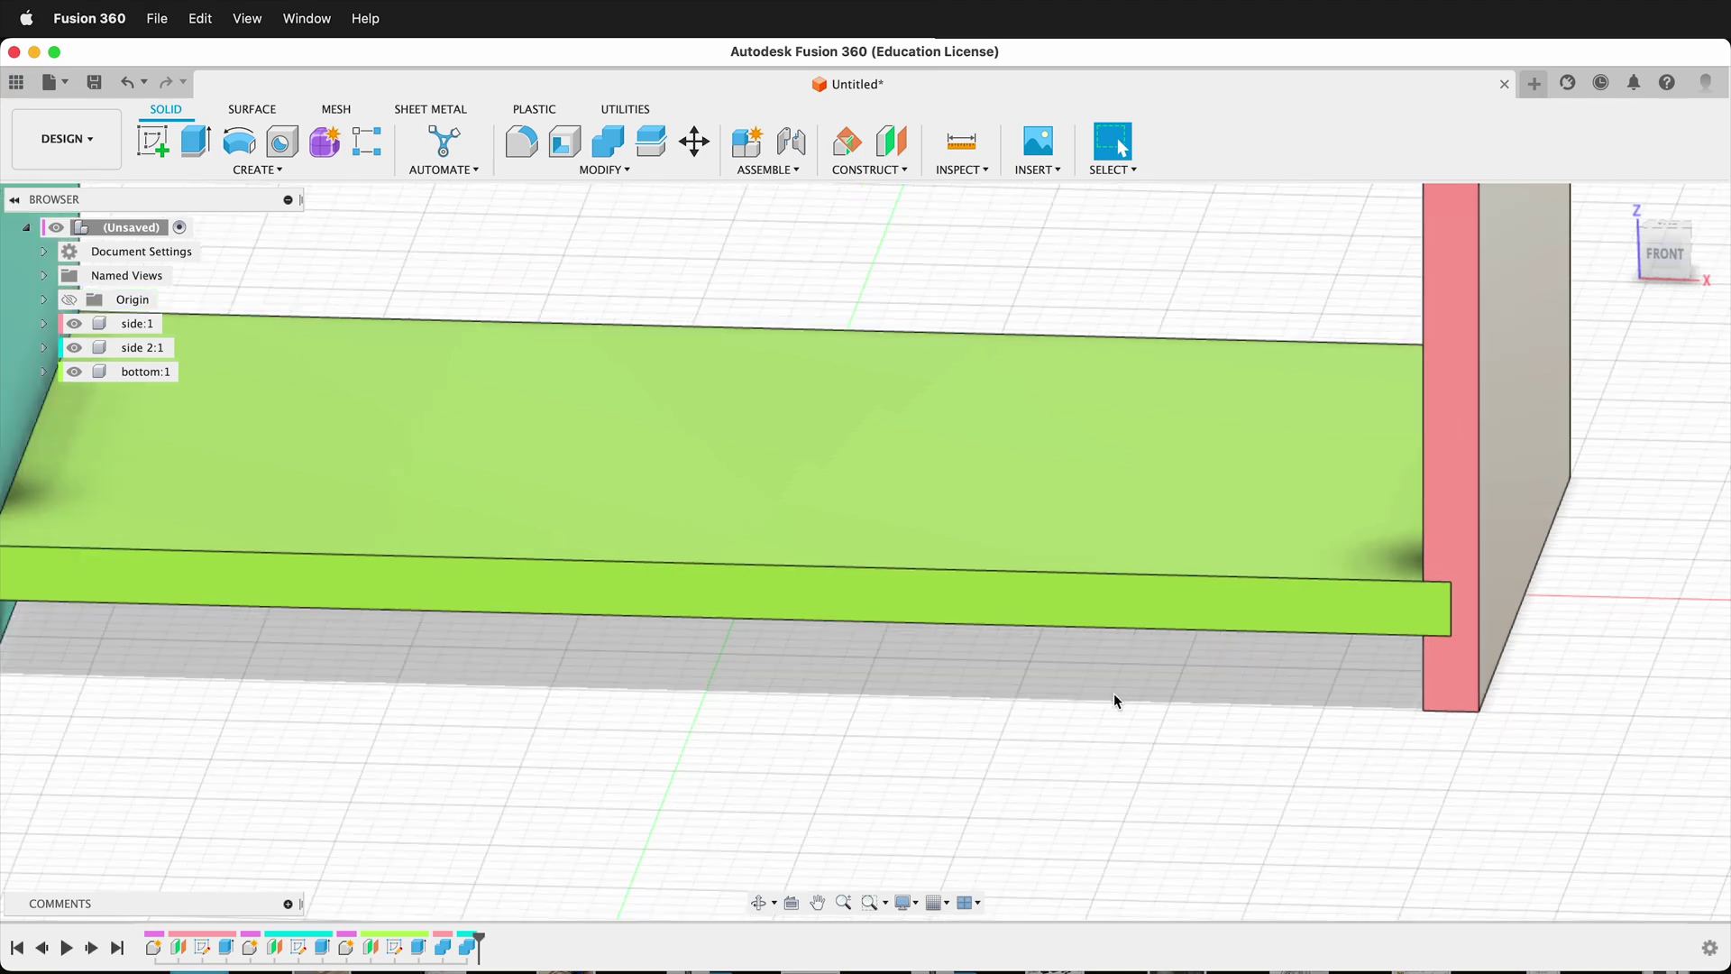
pyautogui.scroll(-5, 1113, 689)
pyautogui.keyDown('shift'); pyautogui.moveTo(1089, 539); pyautogui.dragTo(1055, 574, button='middle'); pyautogui.keyUp('shift')
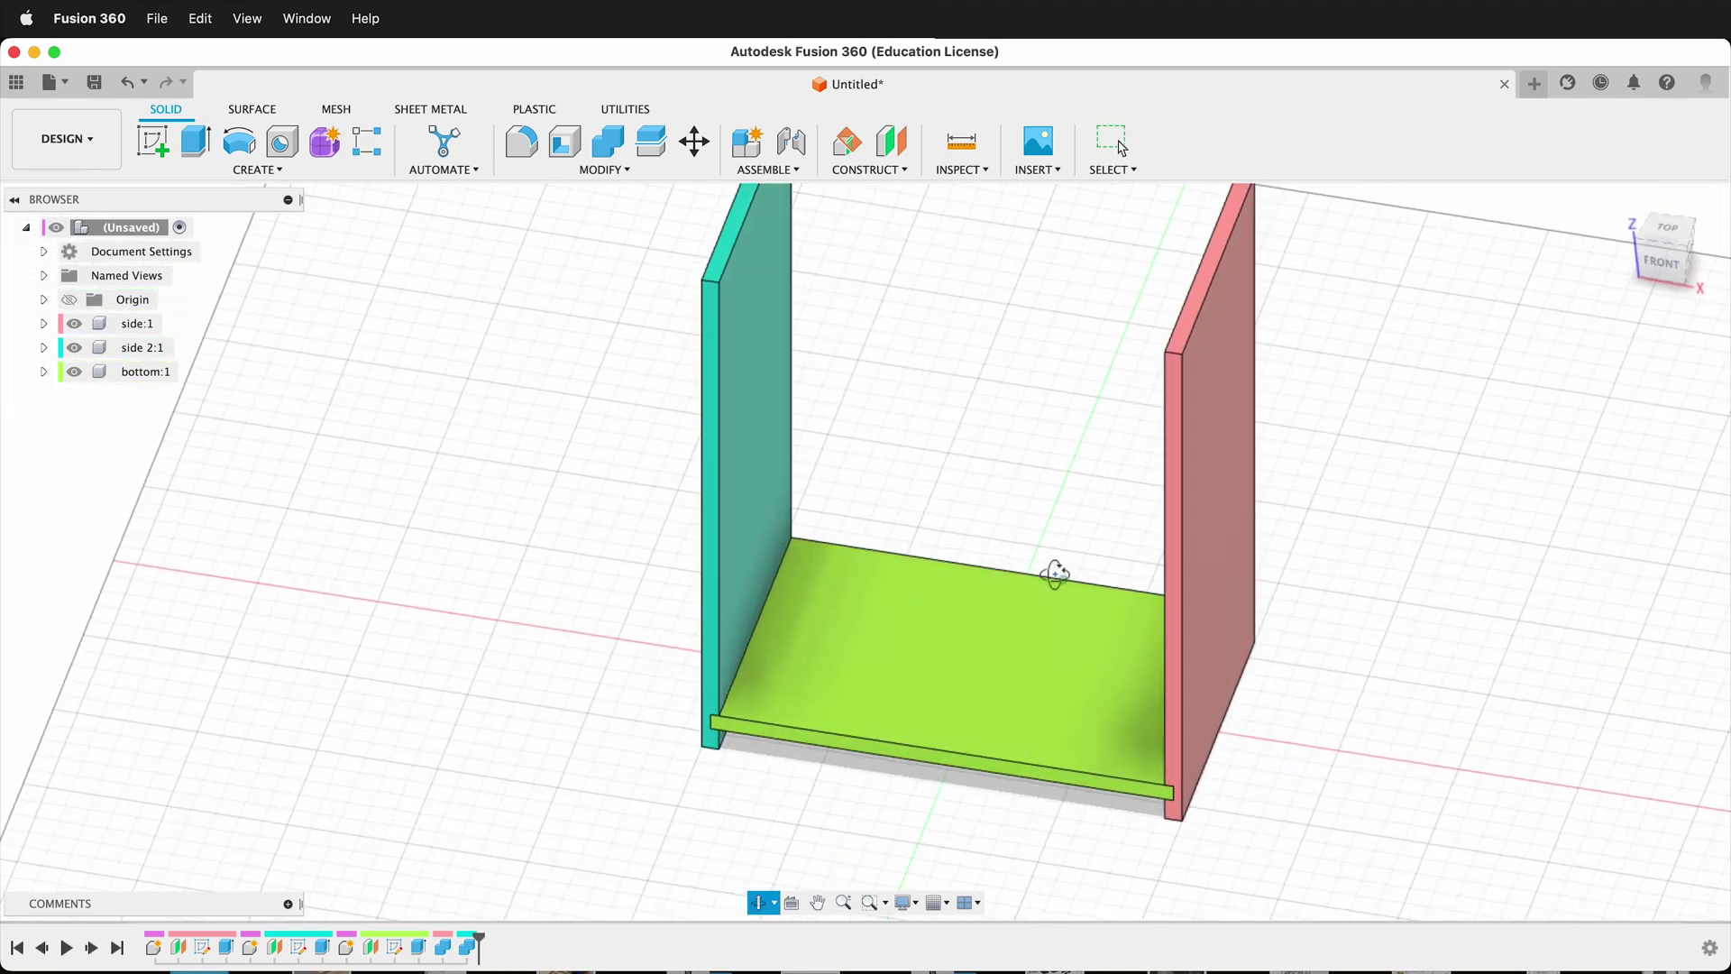
pyautogui.scroll(5, 1054, 577)
pyautogui.scroll(-5, 1046, 581)
pyautogui.press('Escape')
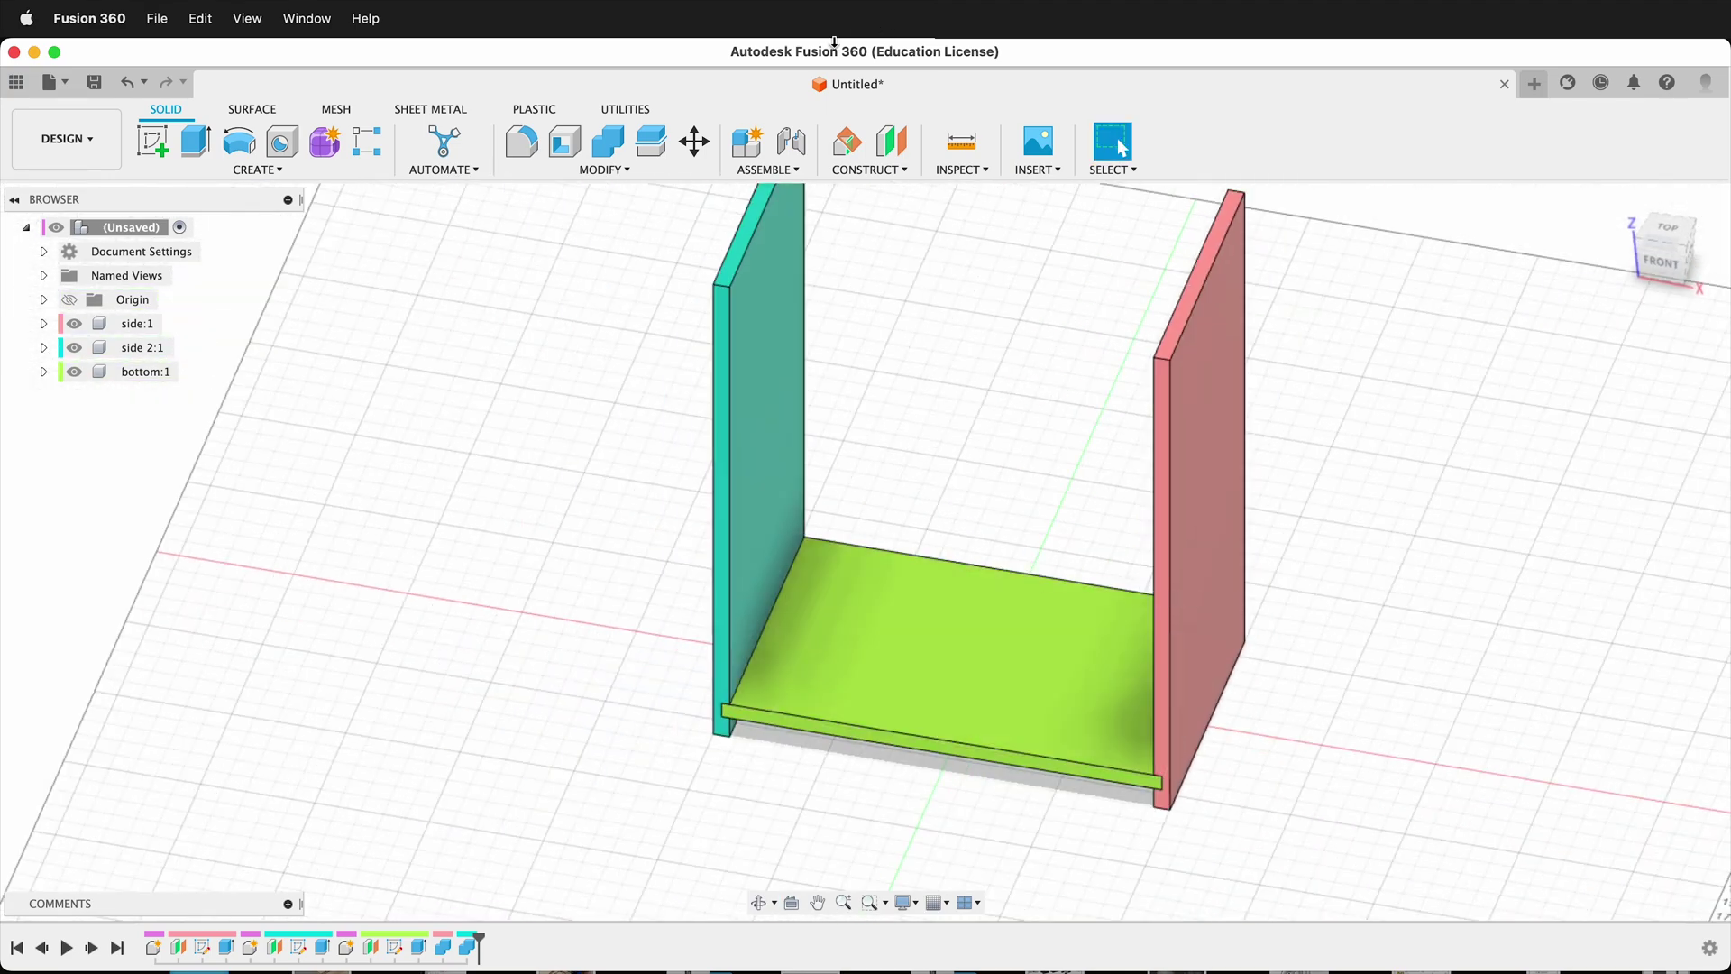
# Set the bottomOffset user parameter to 75 mm
pyautogui.click(622, 169)
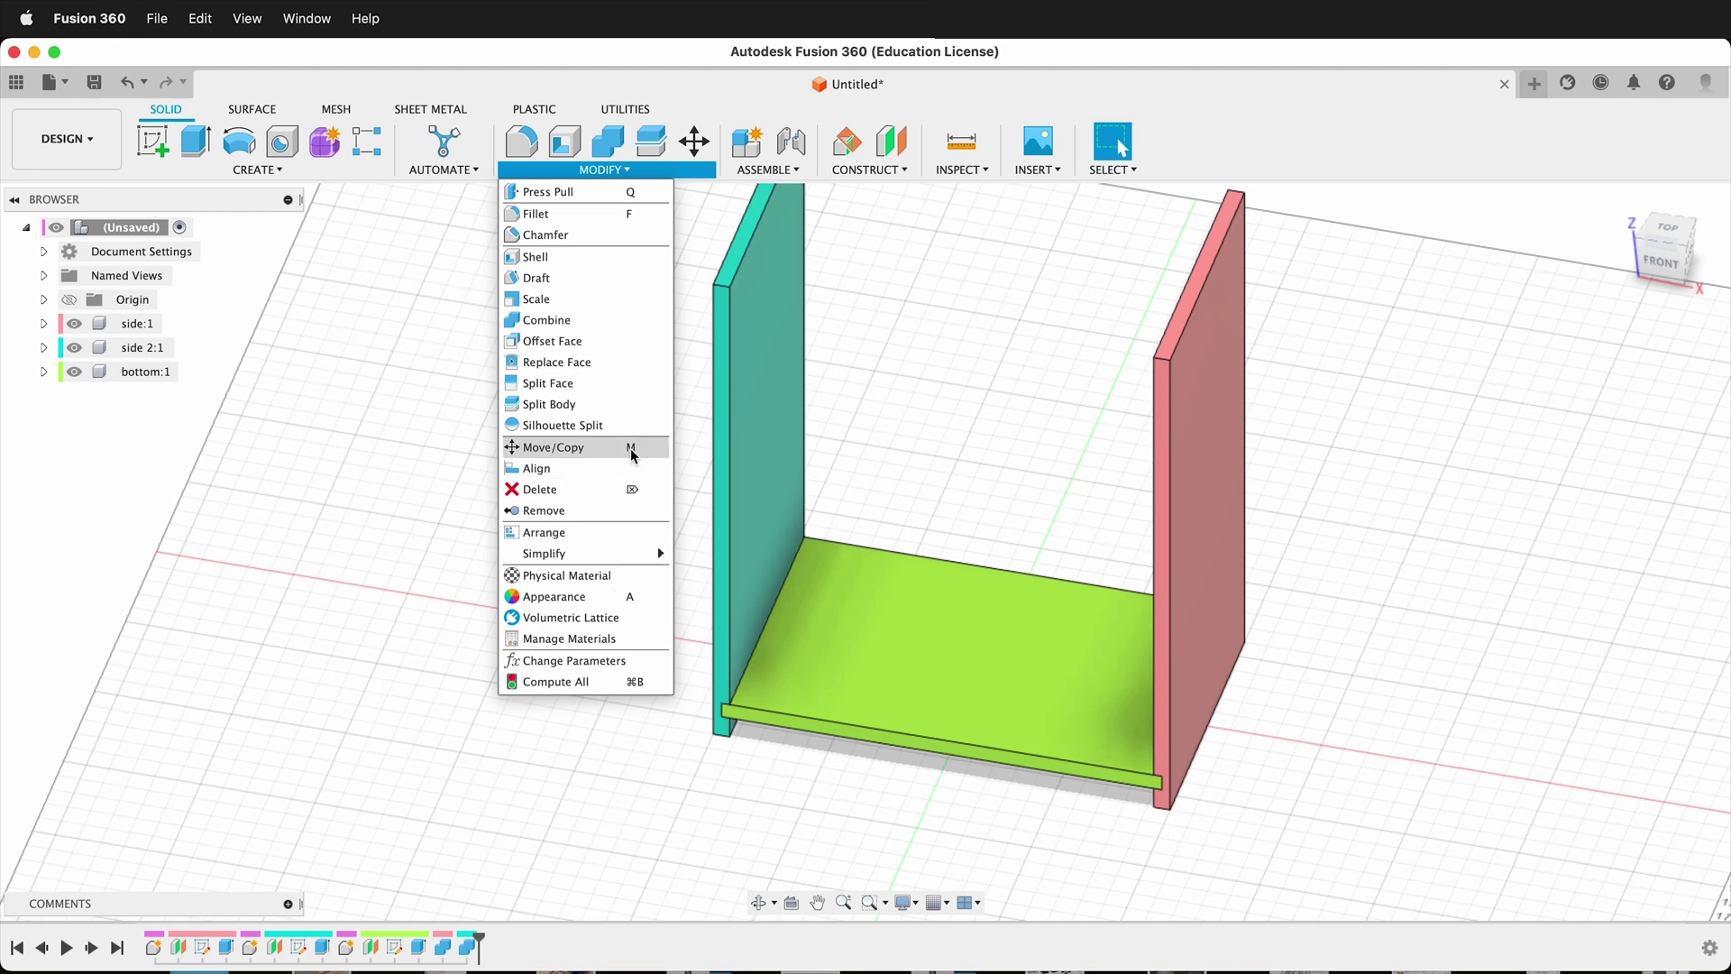
pyautogui.click(623, 661)
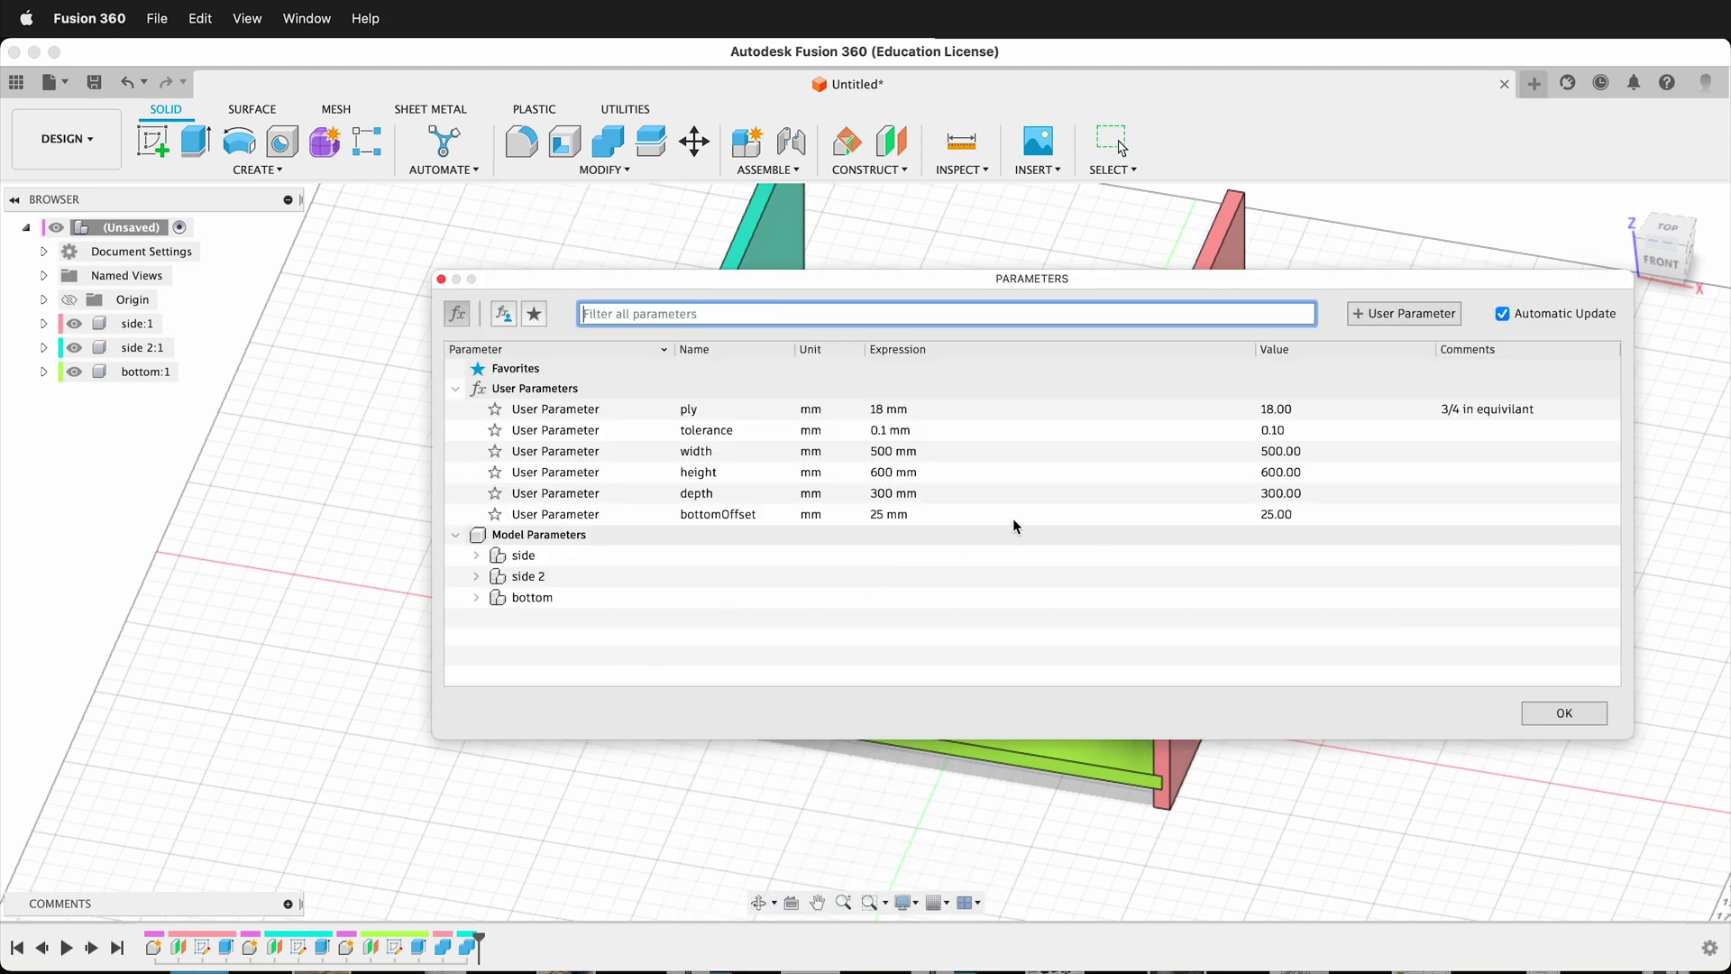
pyautogui.click(882, 515)
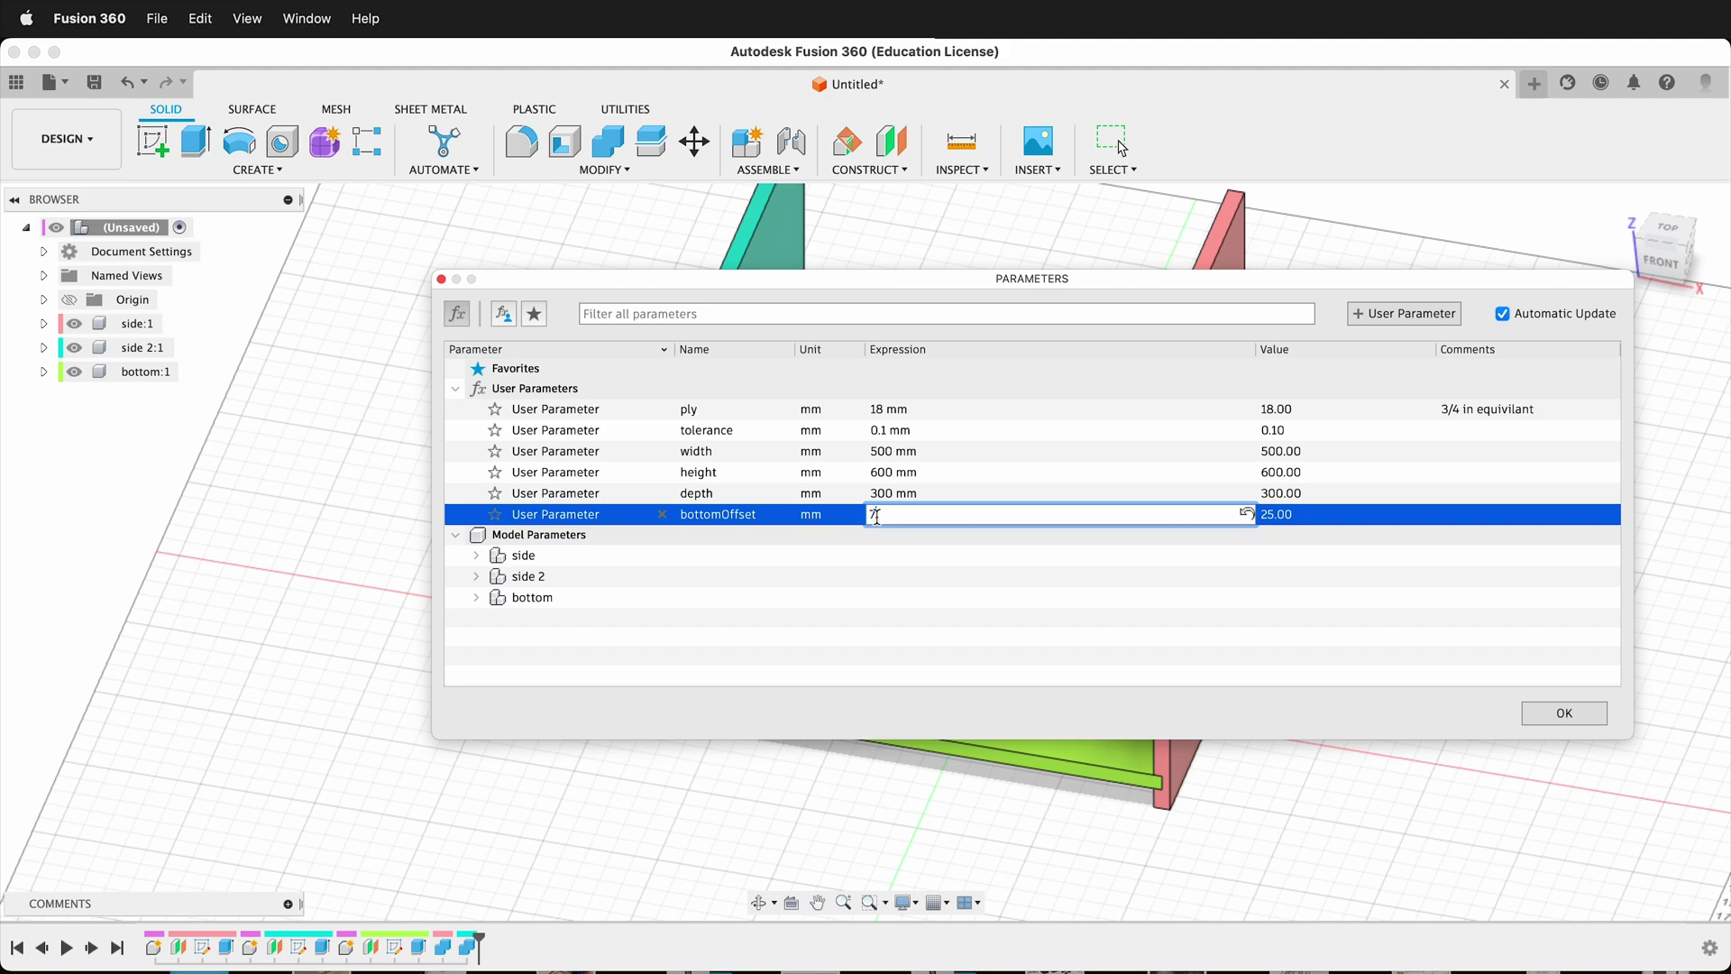
pyautogui.write('75')
pyautogui.press('Return')
pyautogui.click(1565, 714)
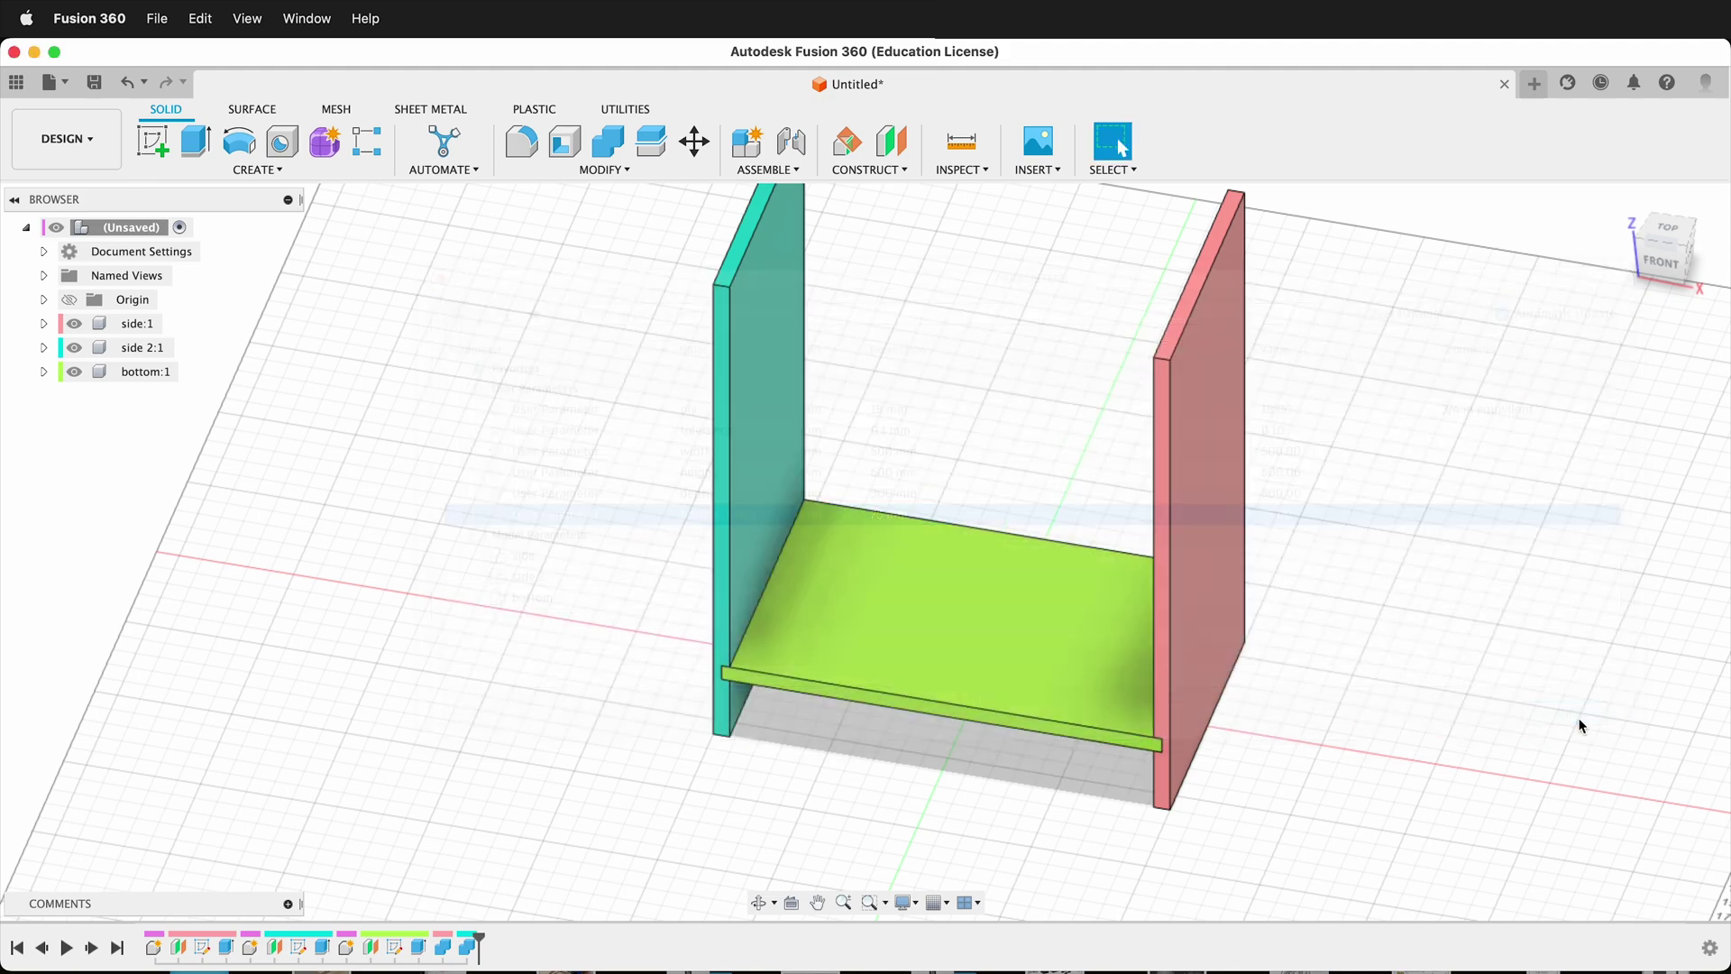
# Inspect the bottom panel's height and its joints with both side panels from the front, back and sides
pyautogui.keyDown('shift'); pyautogui.moveTo(724, 745); pyautogui.dragTo(978, 464, button='middle'); pyautogui.keyUp('shift')
pyautogui.scroll(-2, 1275, 722)
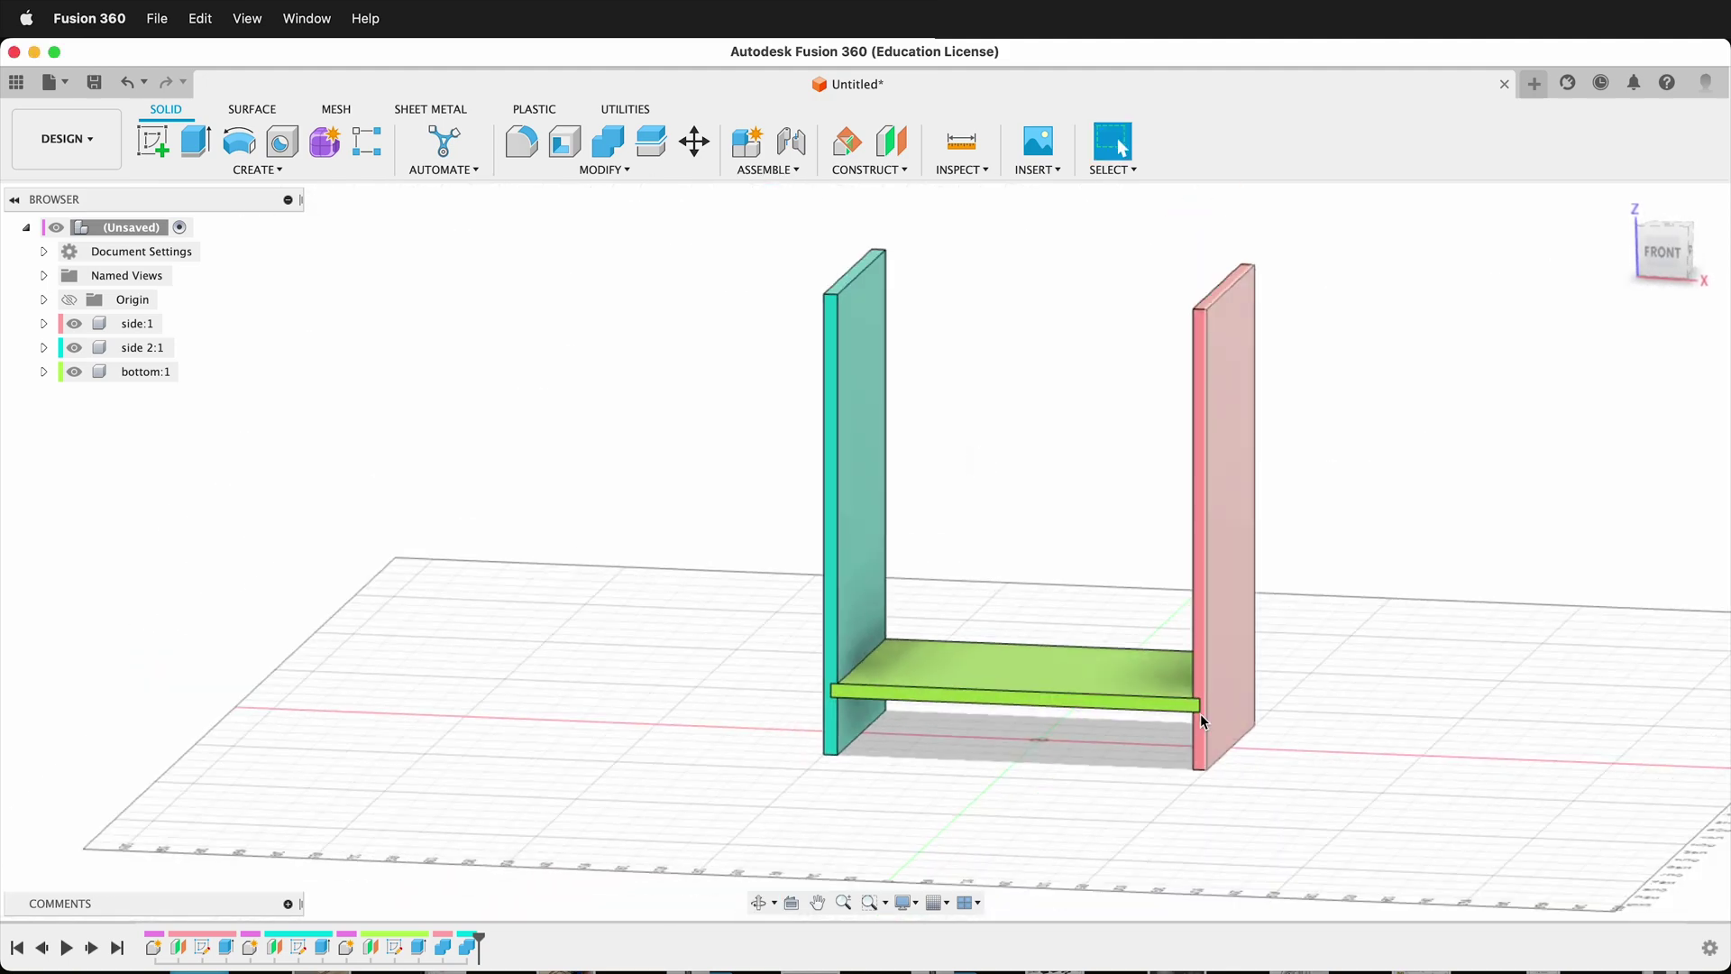
pyautogui.scroll(5, 1132, 696)
pyautogui.scroll(-5, 1109, 688)
pyautogui.keyDown('shift'); pyautogui.moveTo(1109, 688); pyautogui.dragTo(704, 672, button='middle'); pyautogui.keyUp('shift')
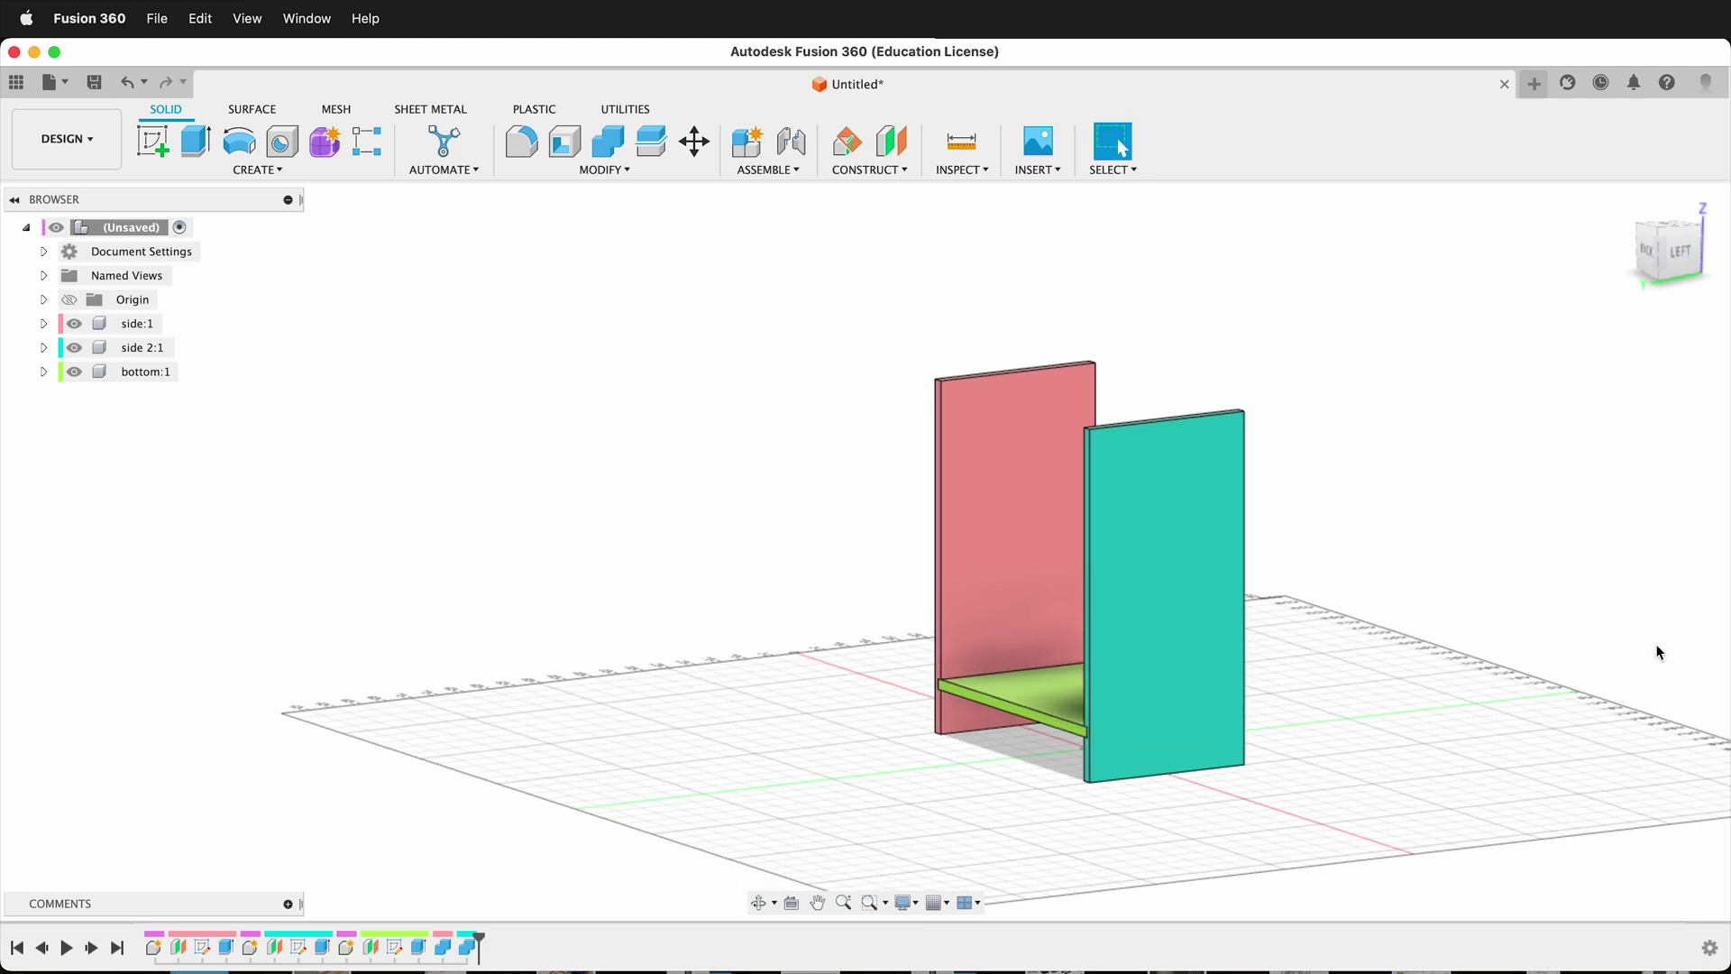
pyautogui.scroll(-2, 1493, 719)
pyautogui.scroll(4, 1425, 725)
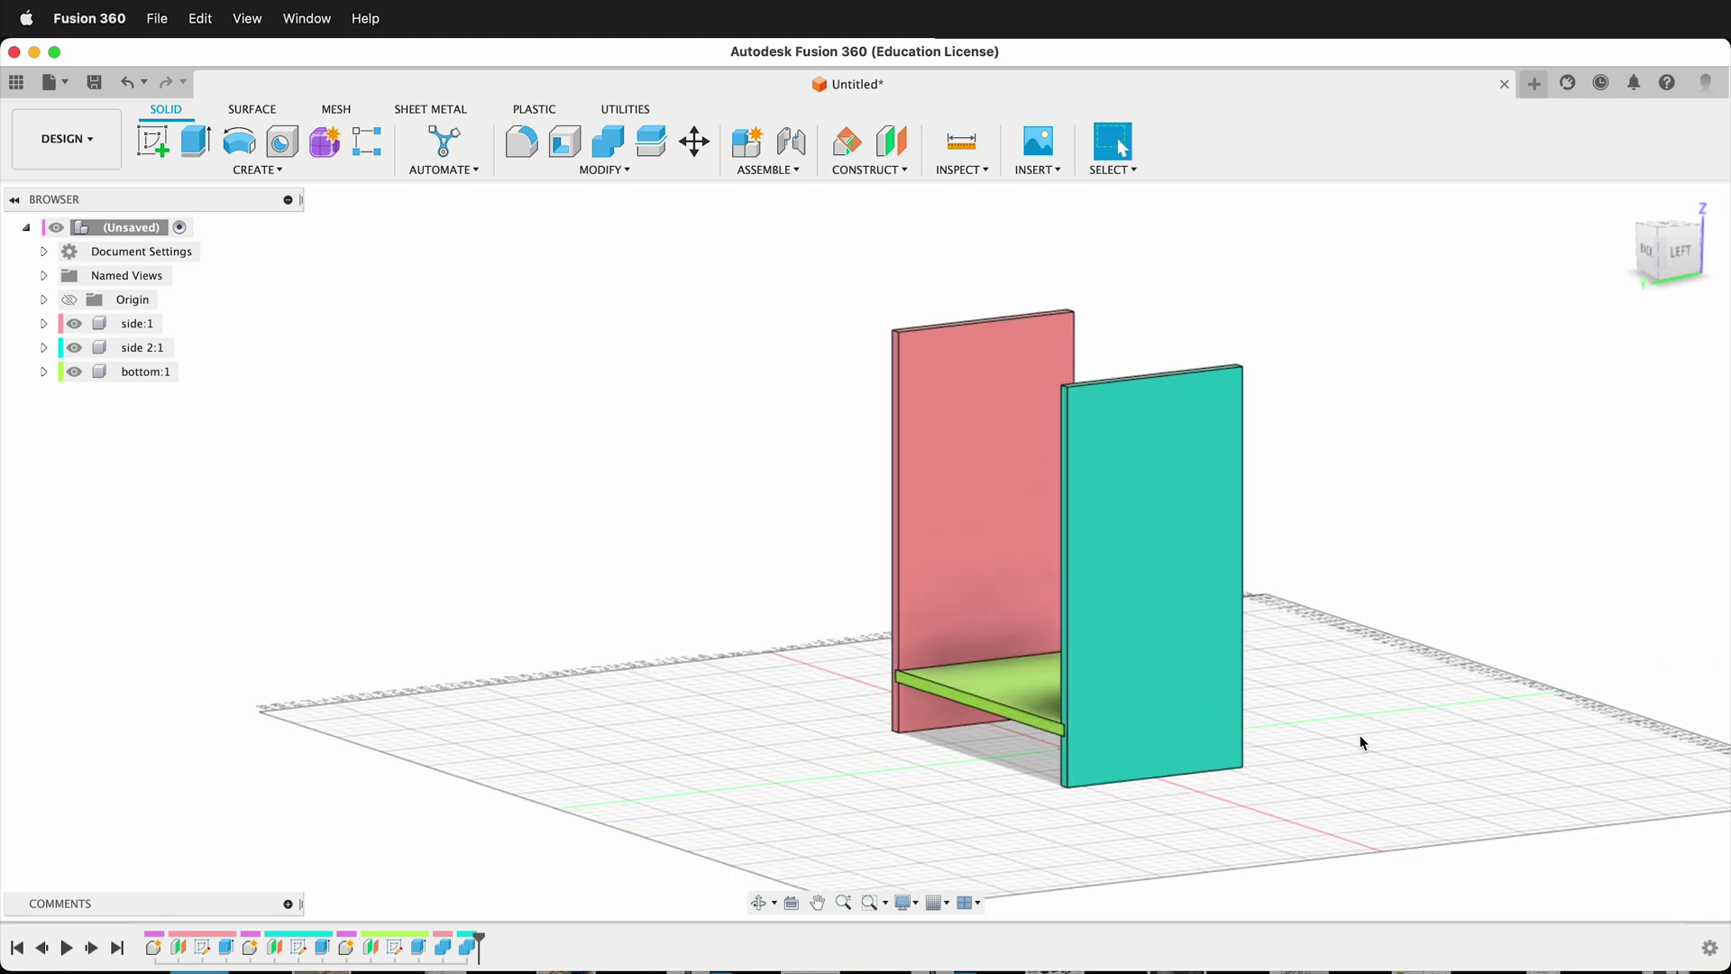
pyautogui.keyDown('shift'); pyautogui.moveTo(629, 530); pyautogui.dragTo(958, 532, button='middle'); pyautogui.keyUp('shift')
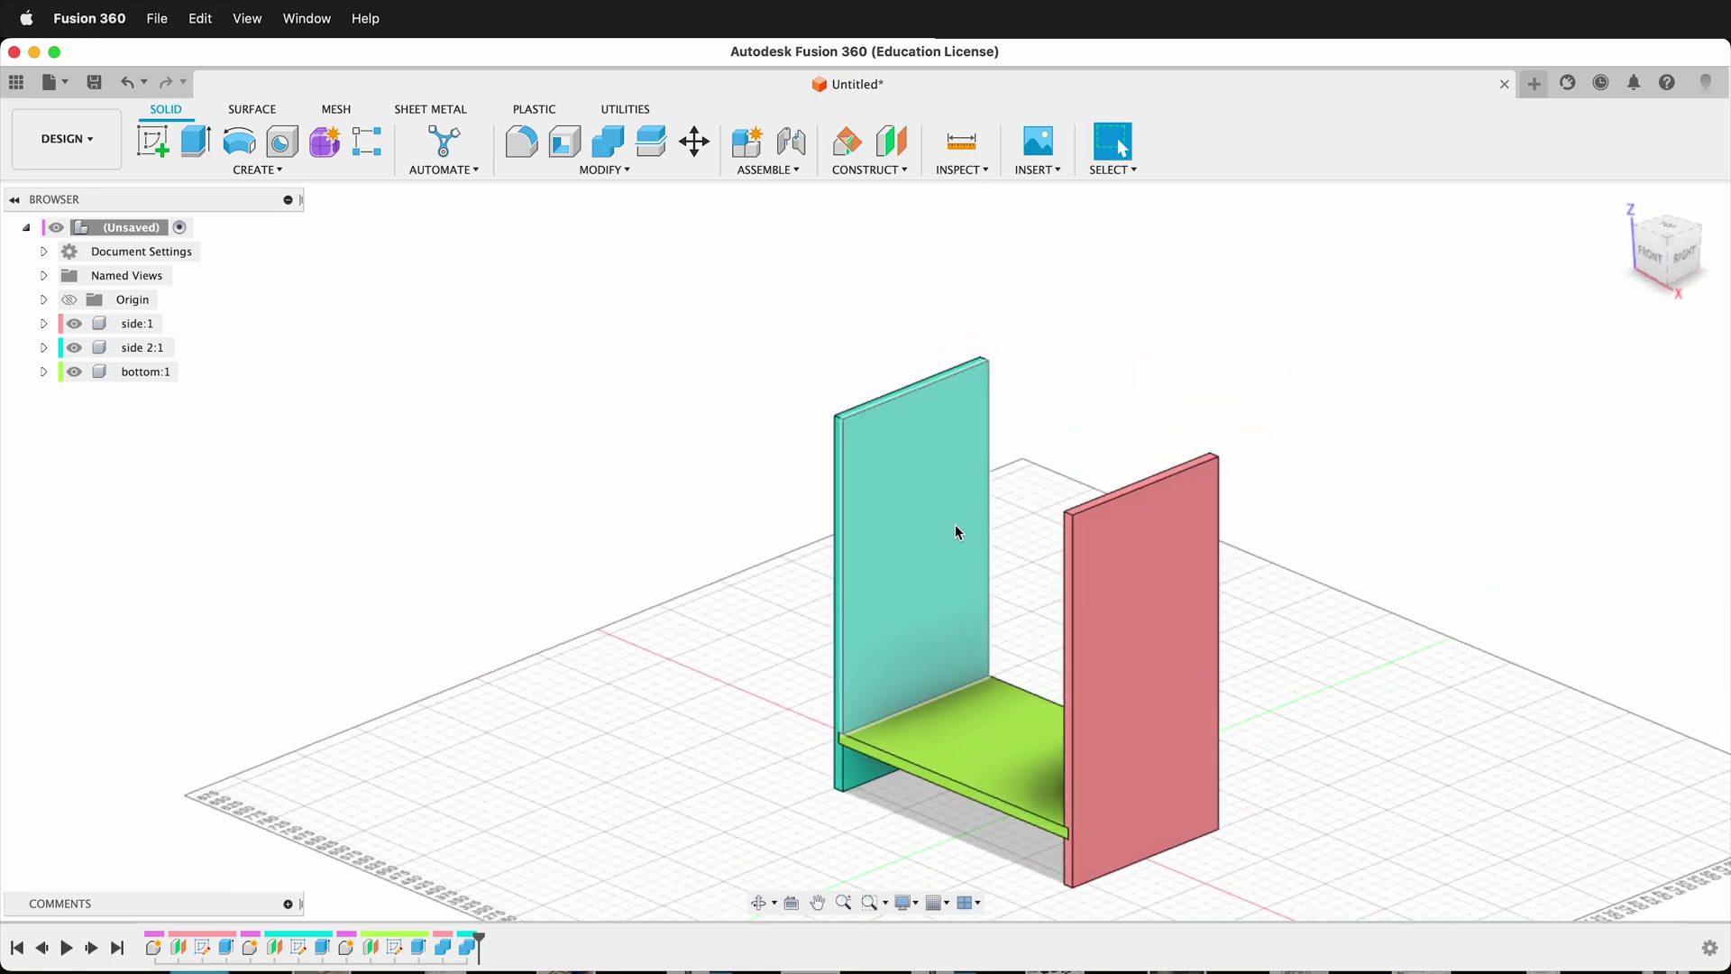